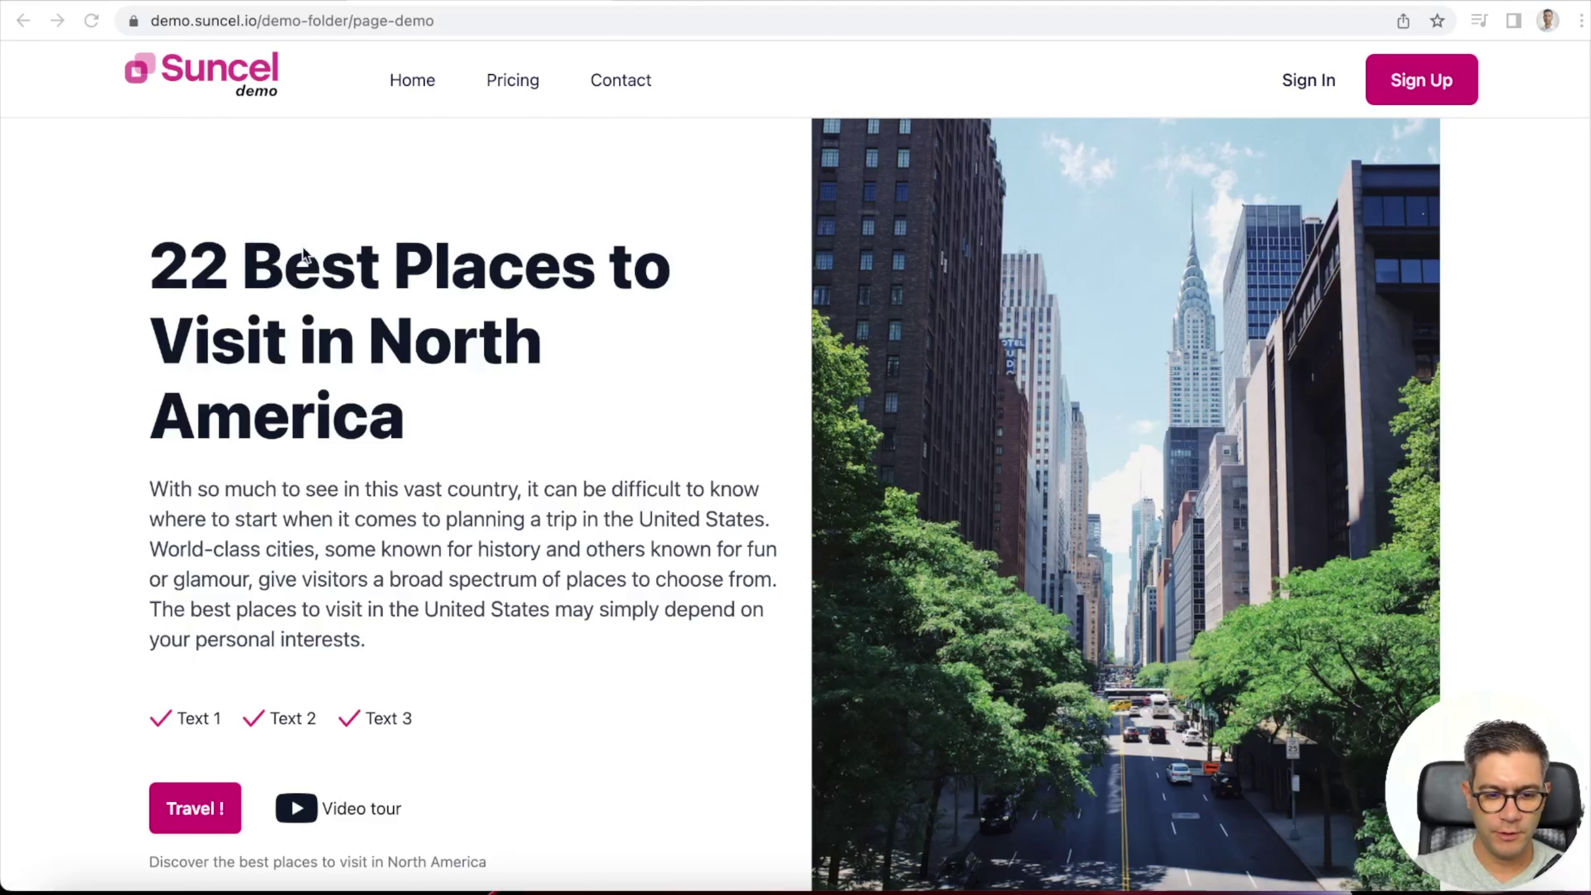
- Review the published demo page's sections from the hero down to the footer as a reference for the new page
scroll(443, 464, "down", 1)
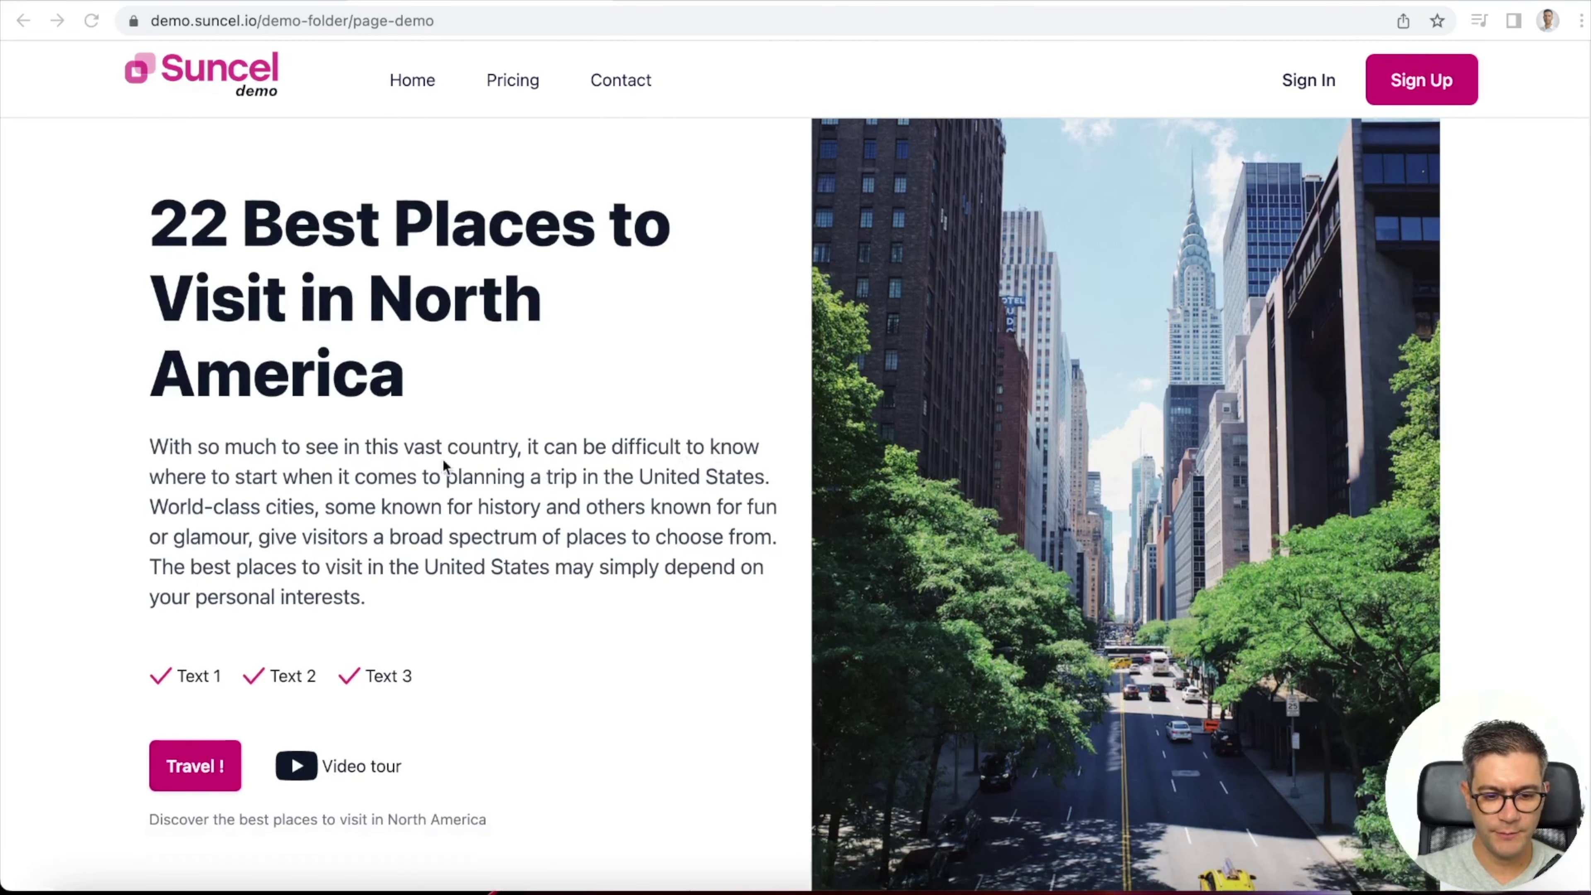
scroll(772, 523, "down", 15)
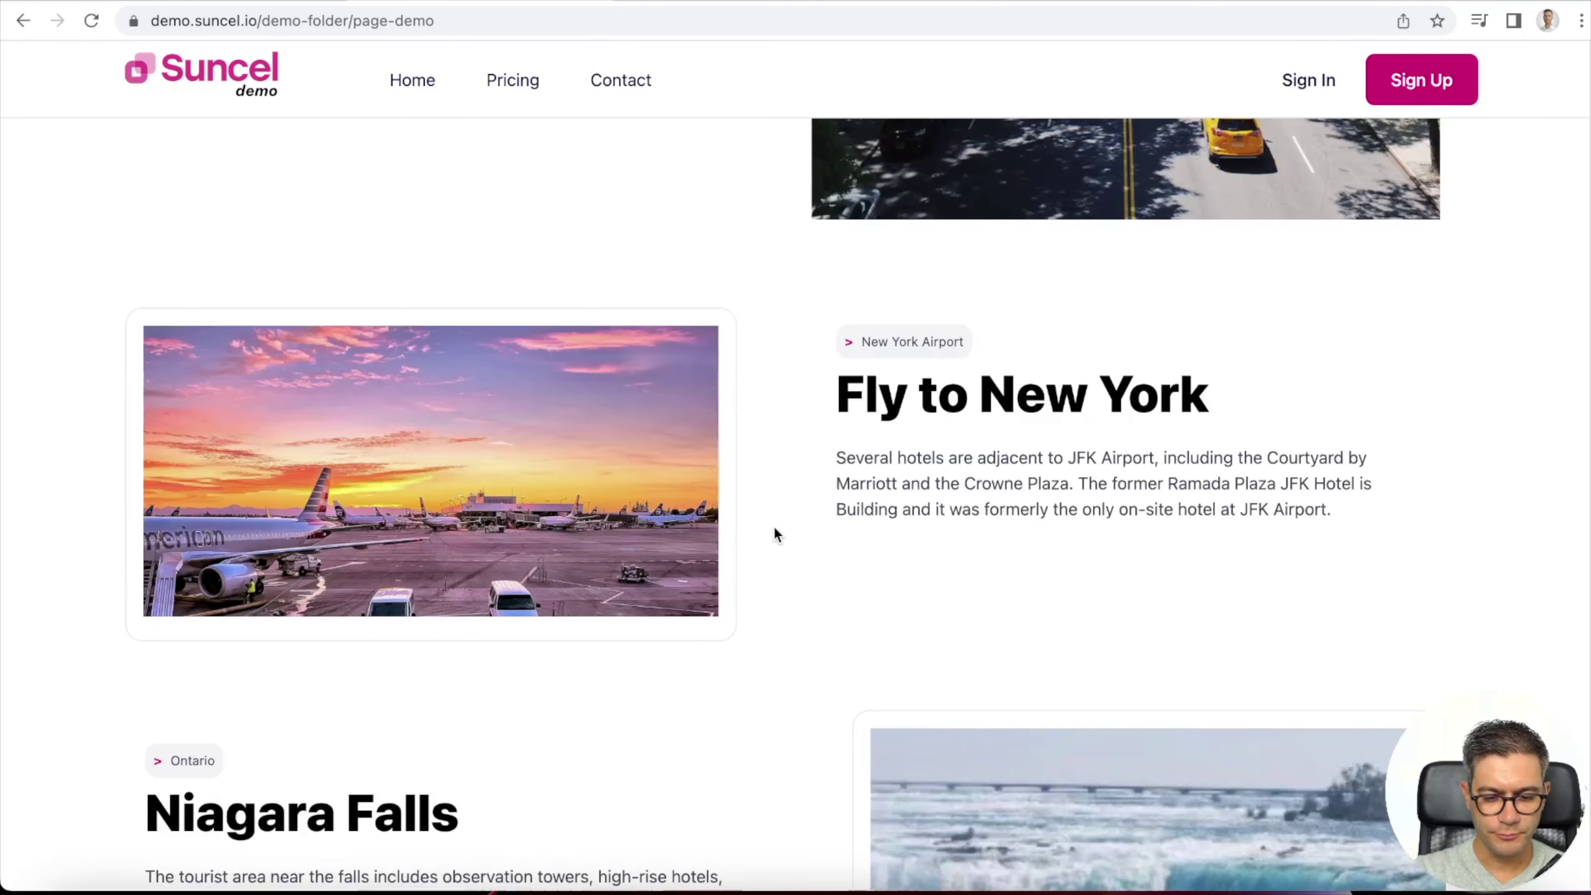
scroll(846, 502, "down", 17)
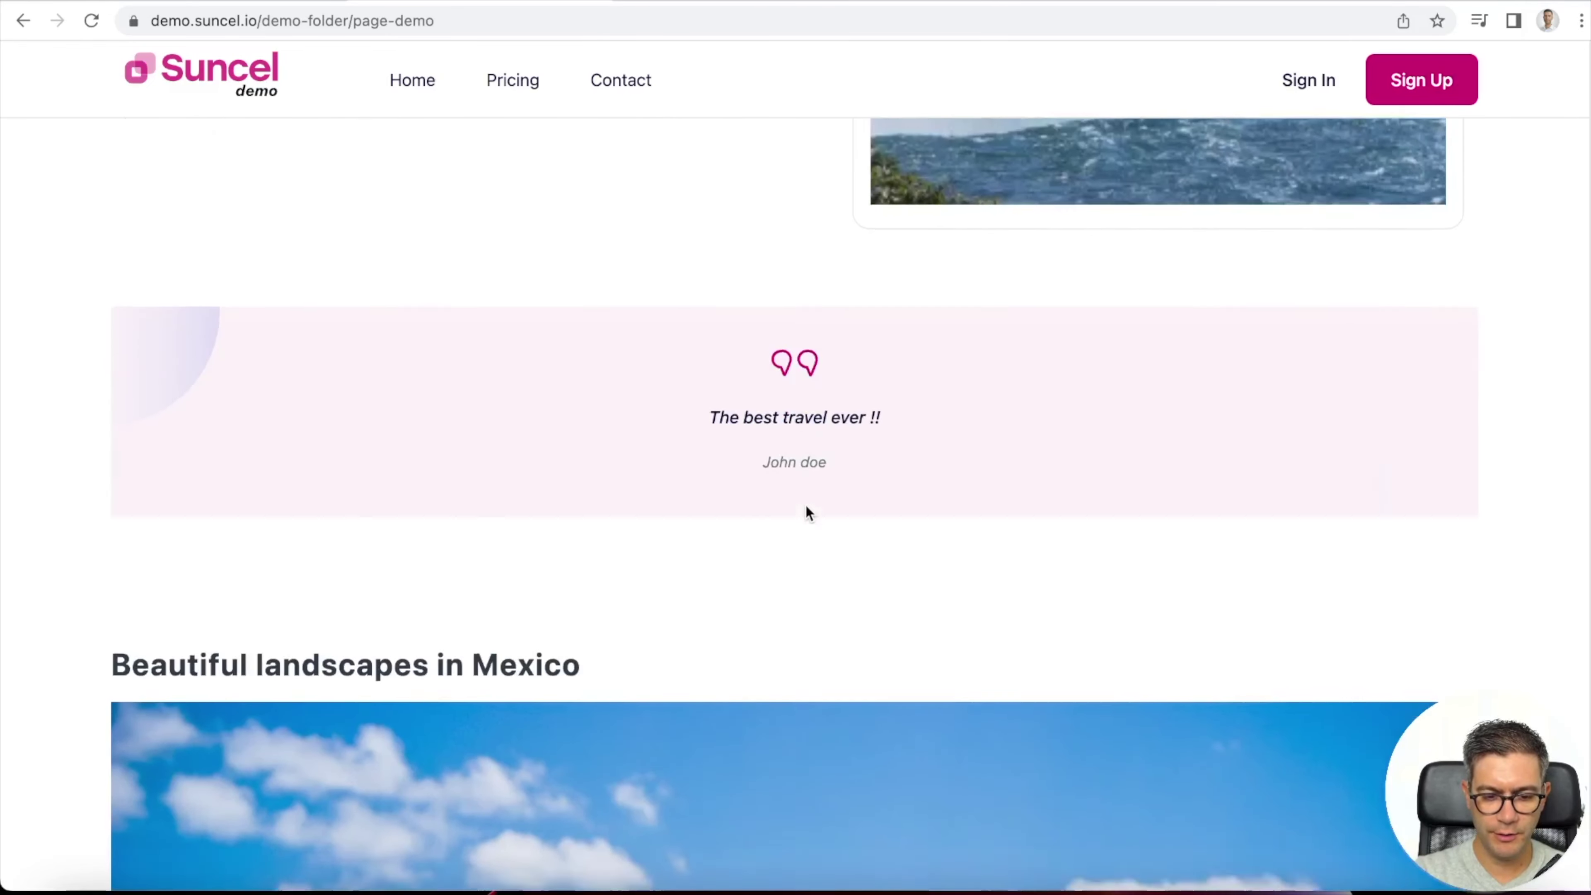
scroll(755, 407, "down", 20)
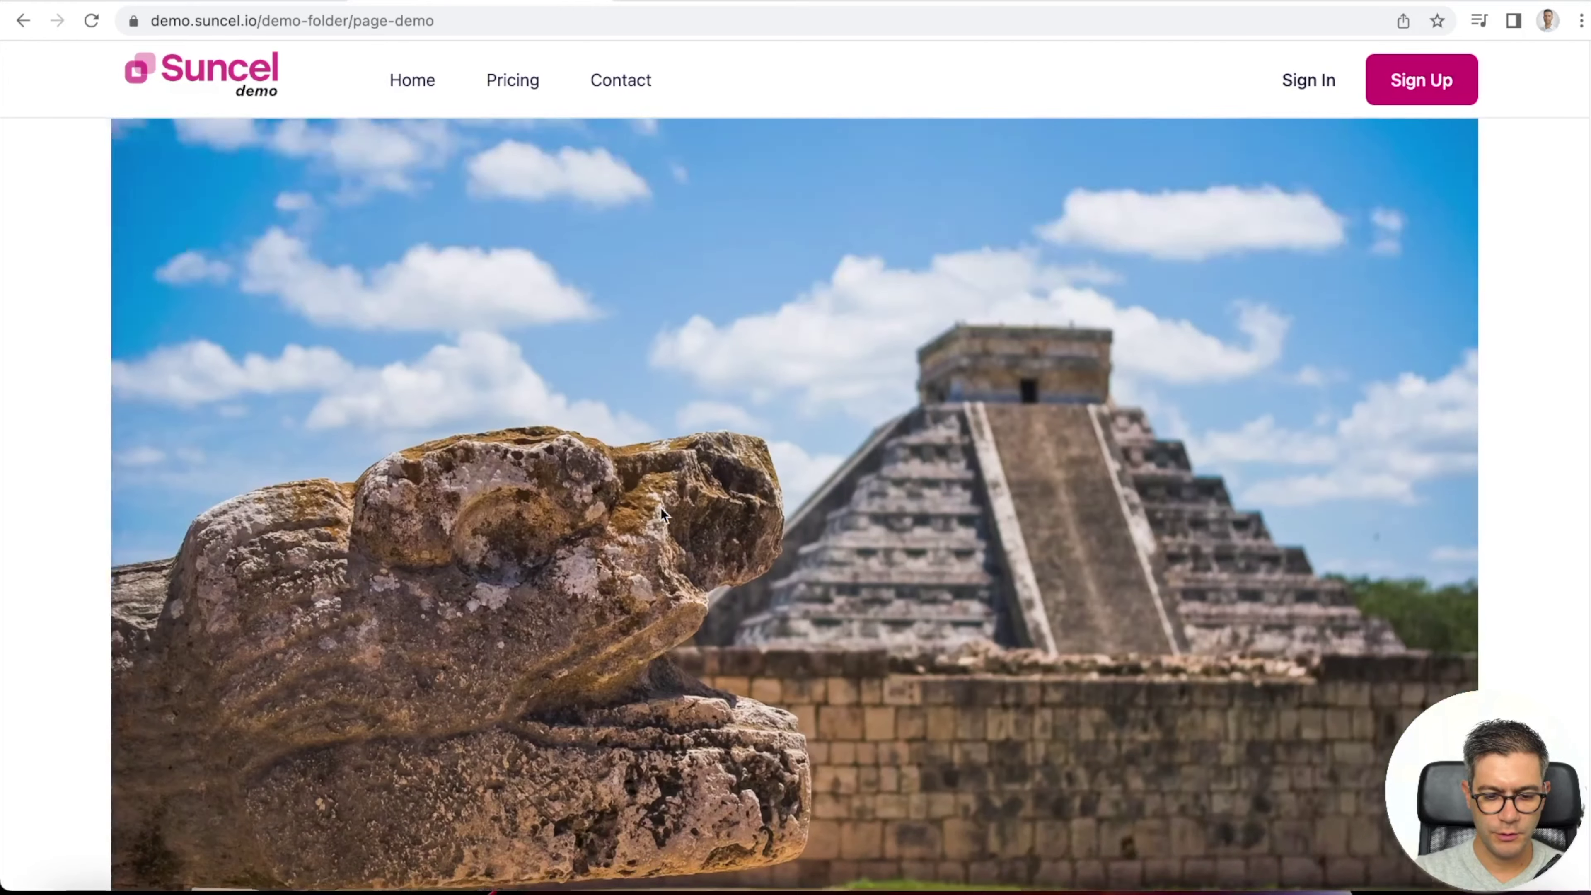
scroll(652, 520, "down", 2)
scroll(627, 530, "up", 10)
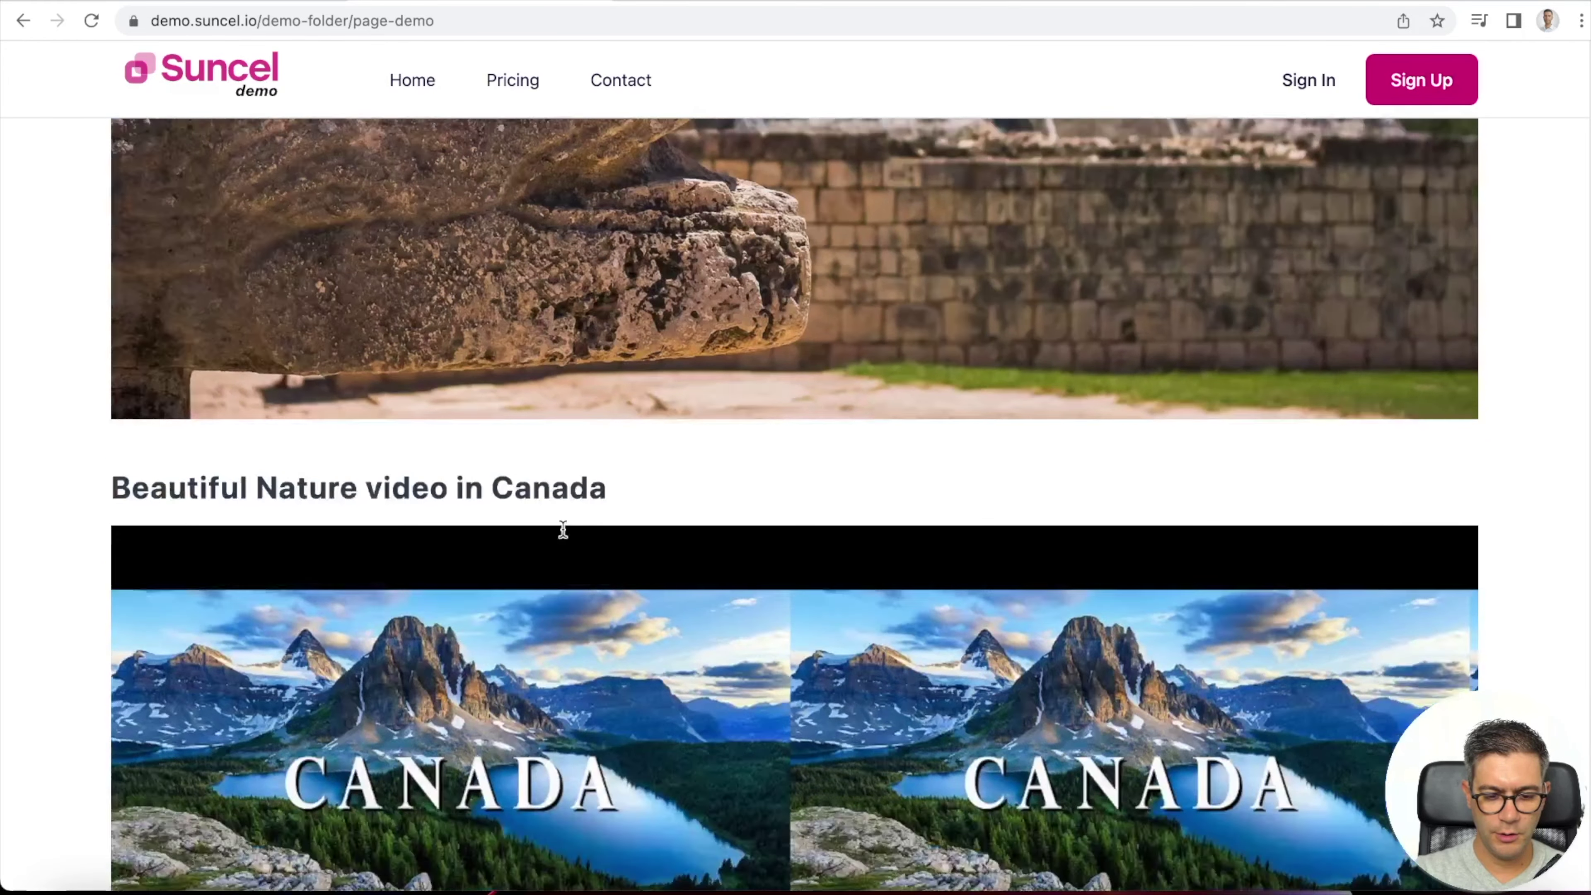
scroll(501, 526, "down", 11)
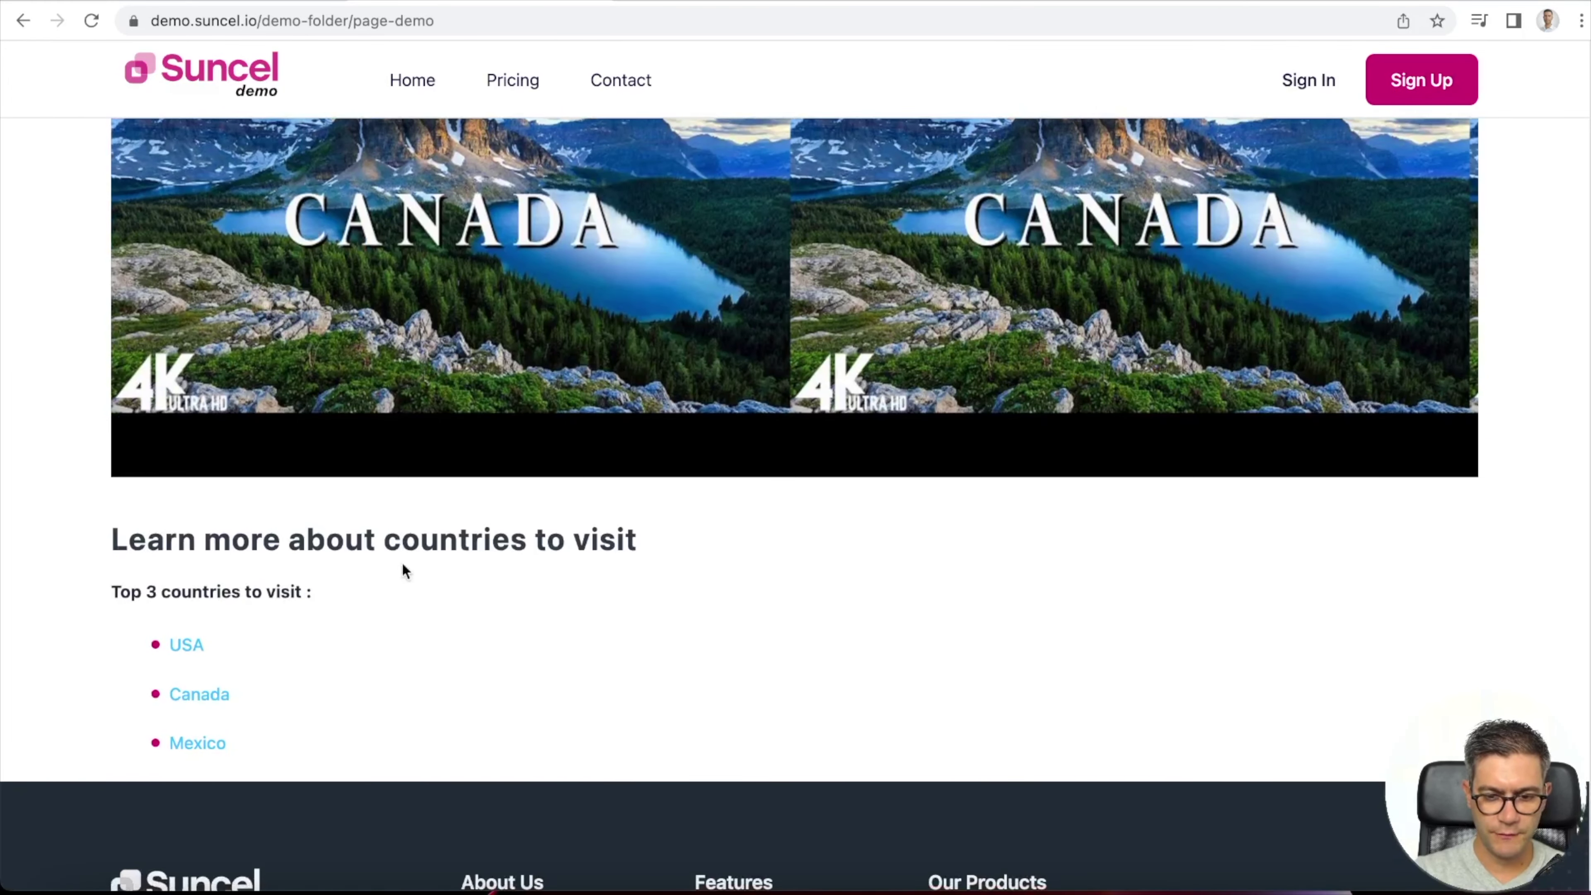
scroll(416, 560, "up", 20)
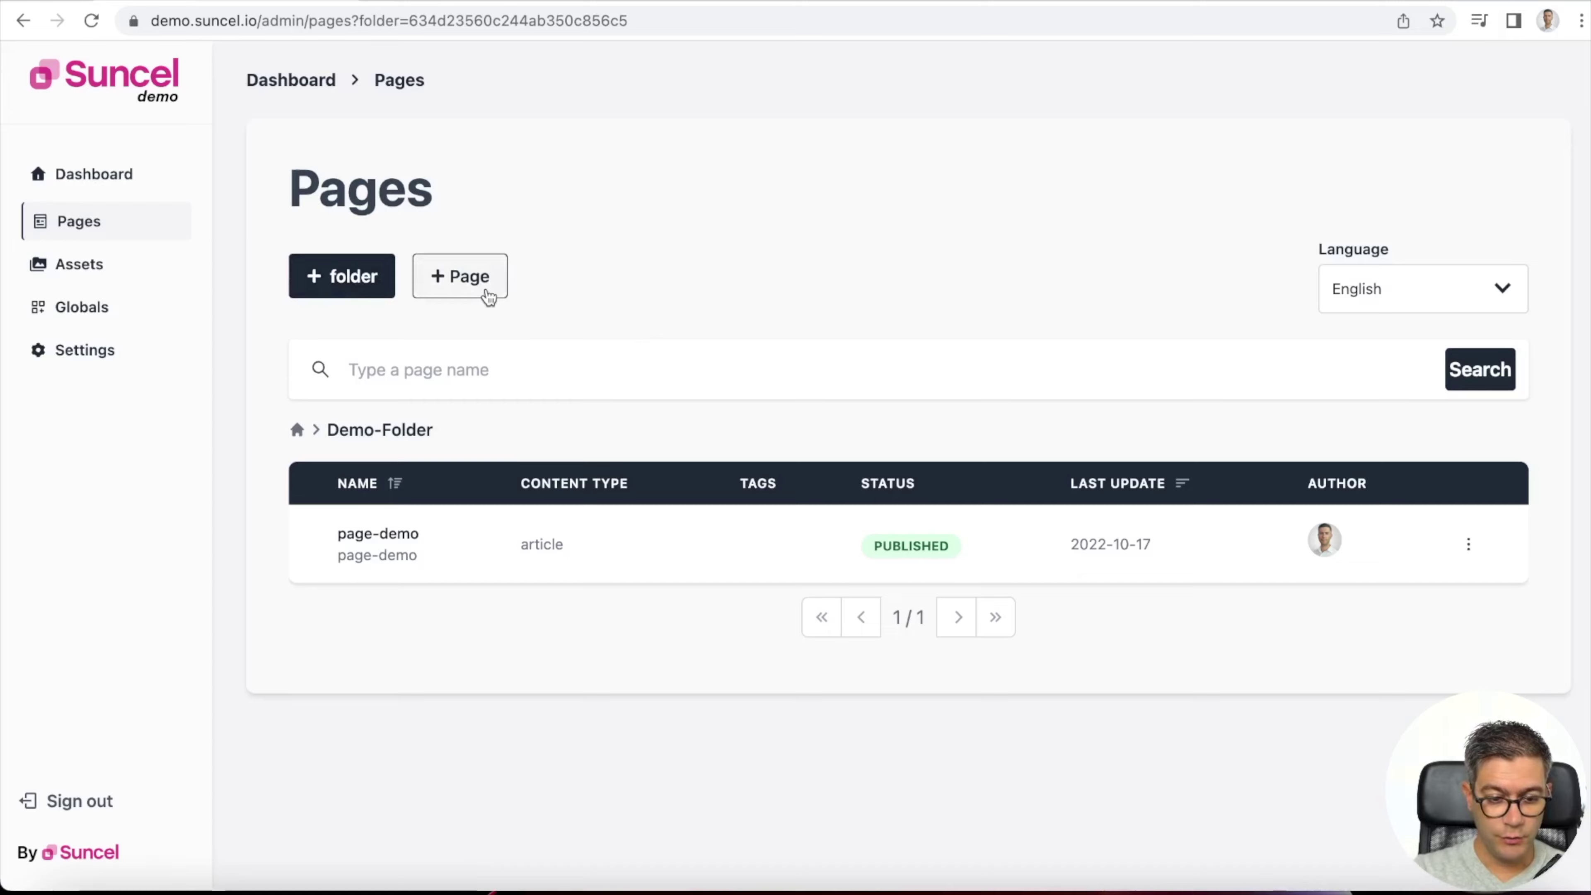
- Create a page named "Travel In America" as the root page of demo-folder, with the Article content type
left_click(488, 295)
left_click(701, 244)
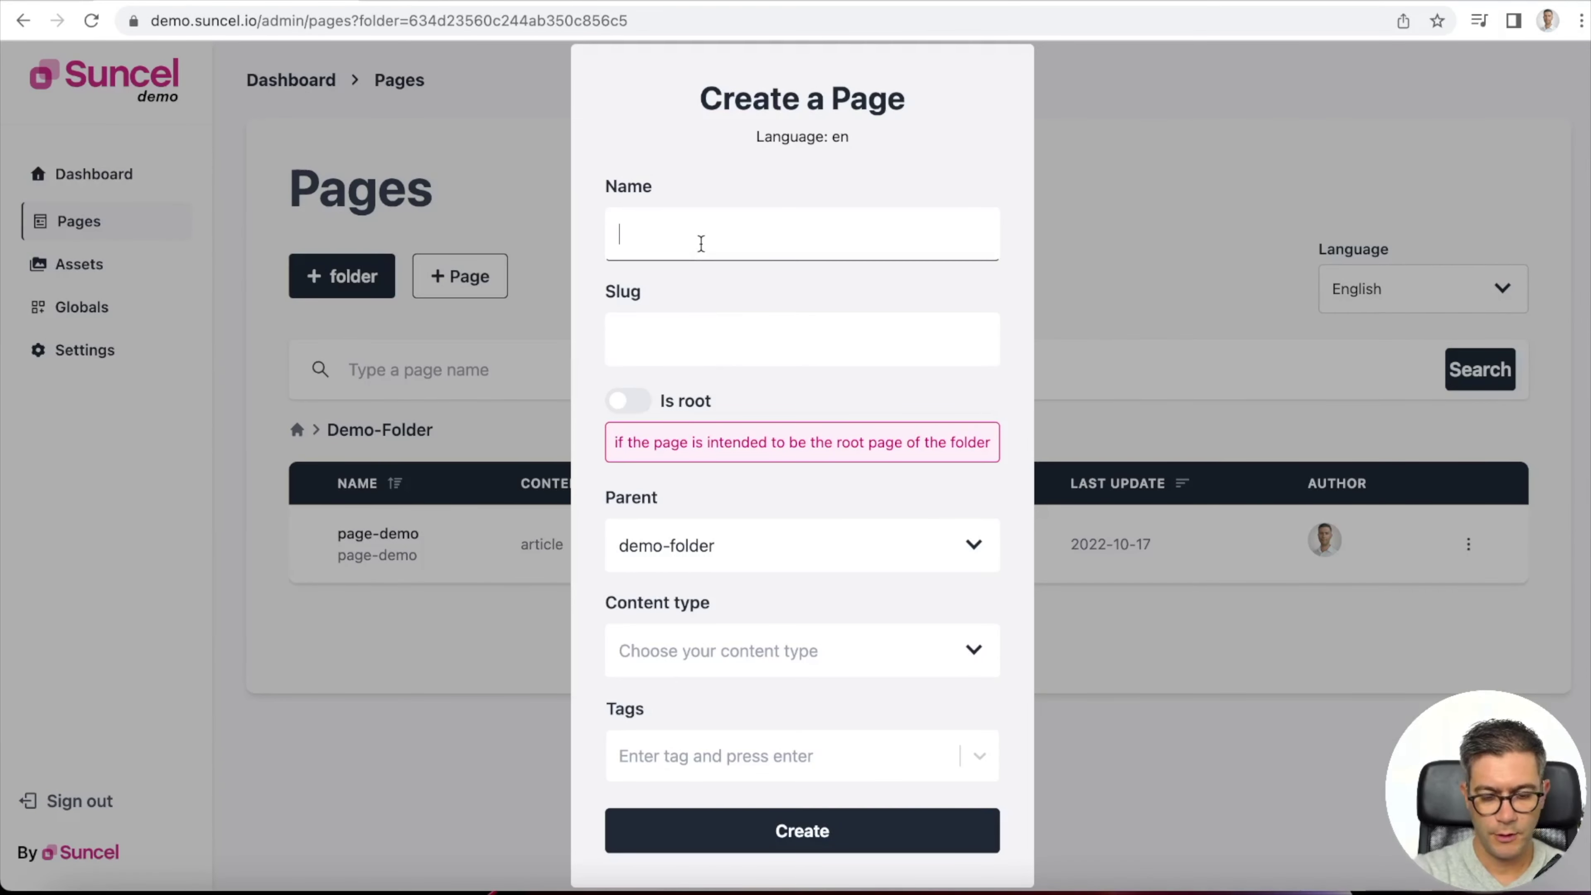
type("Travel In America")
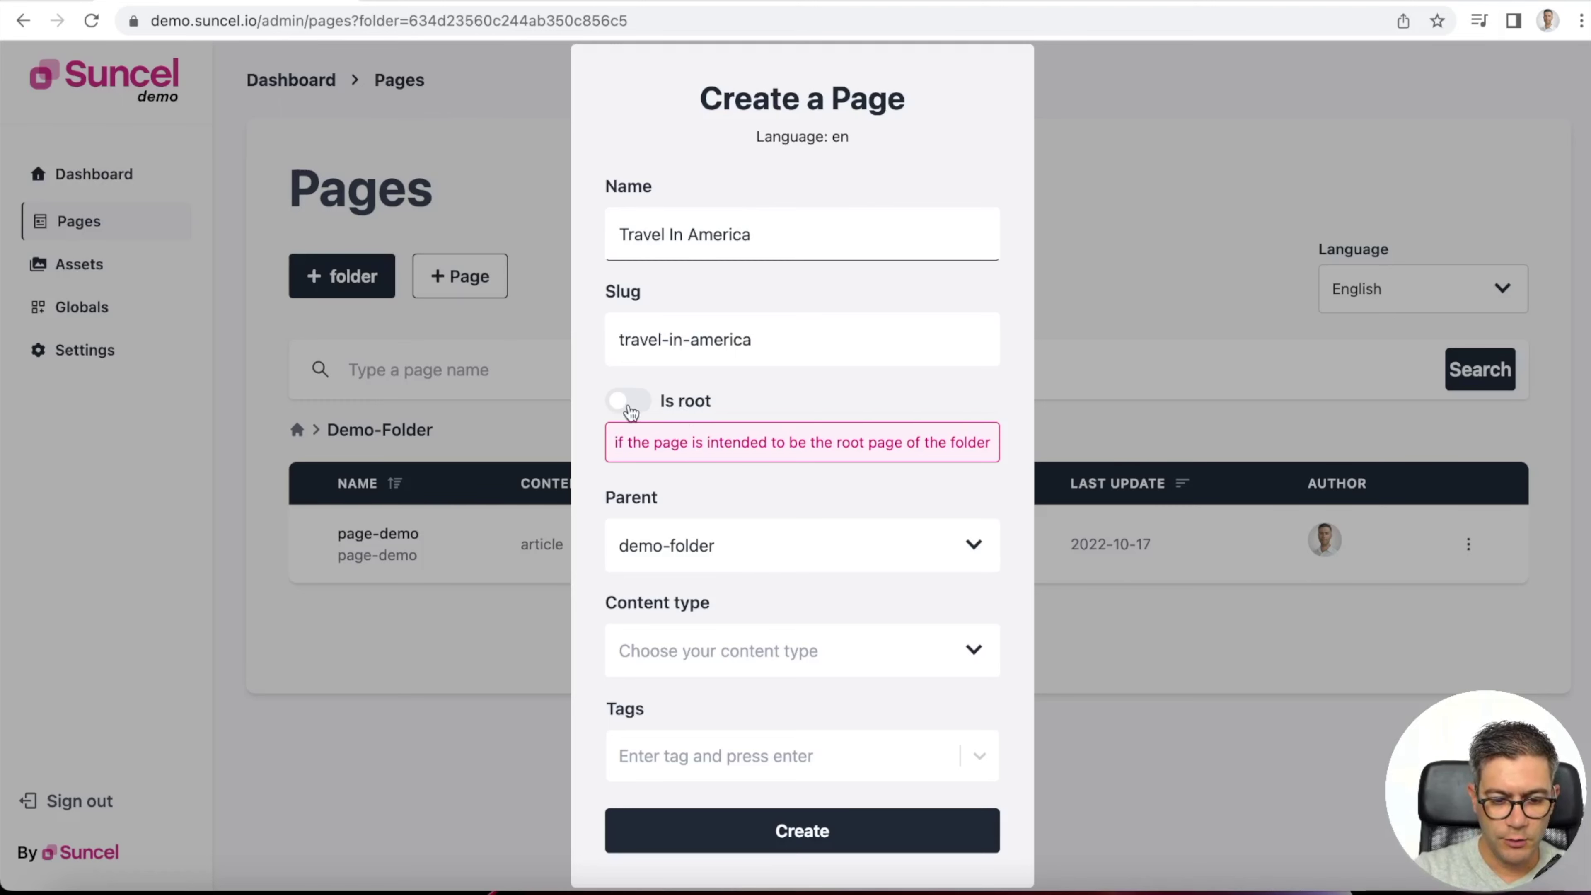
left_click(628, 403)
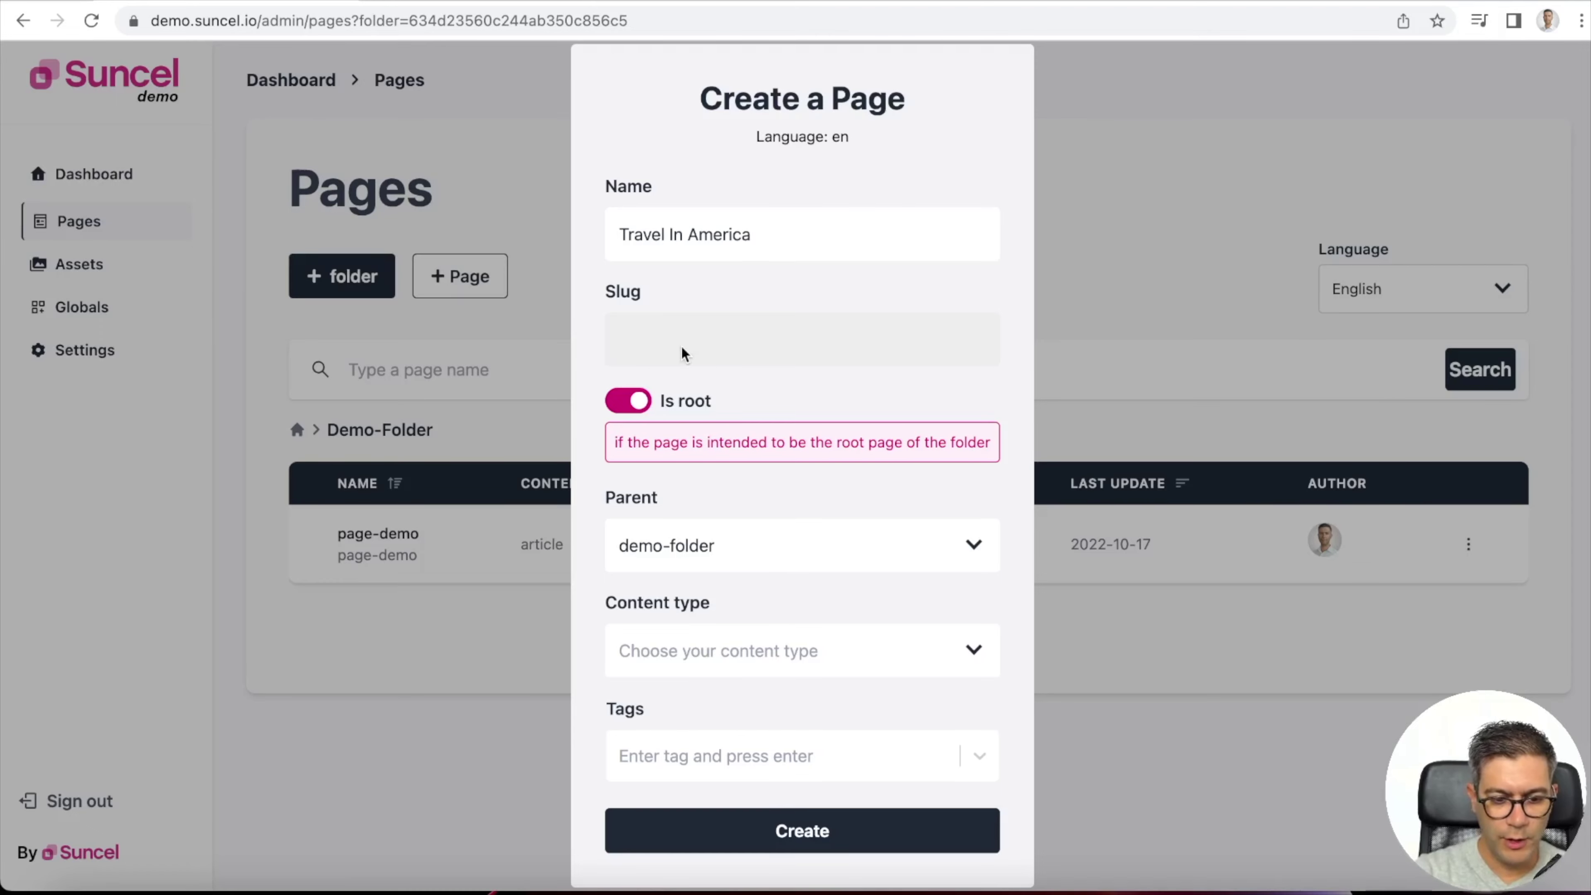
left_click(719, 642)
left_click(704, 704)
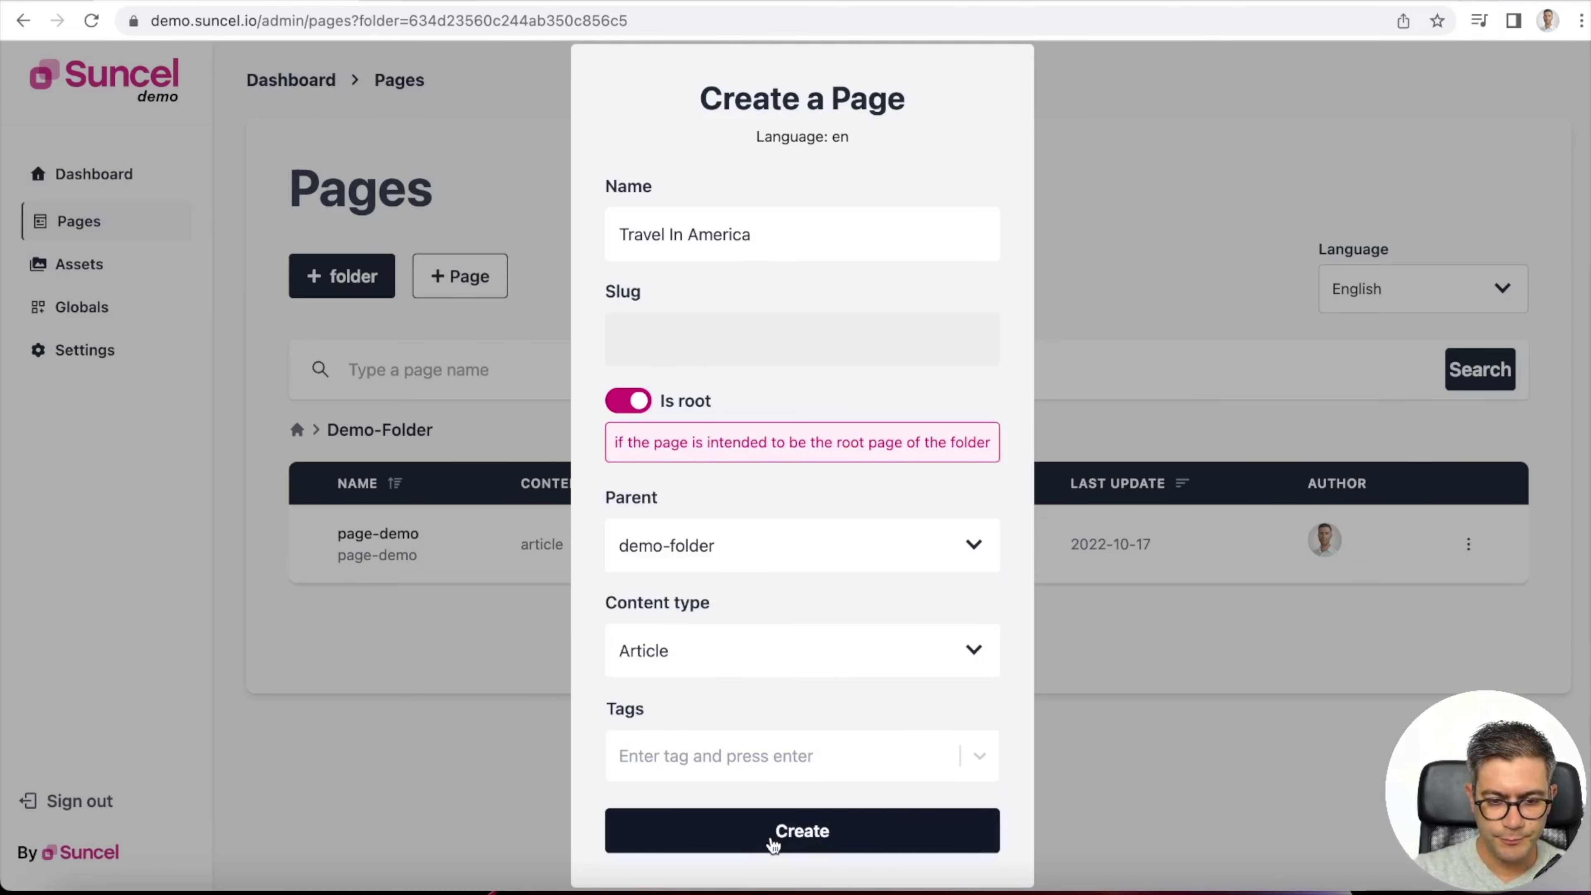
left_click(773, 844)
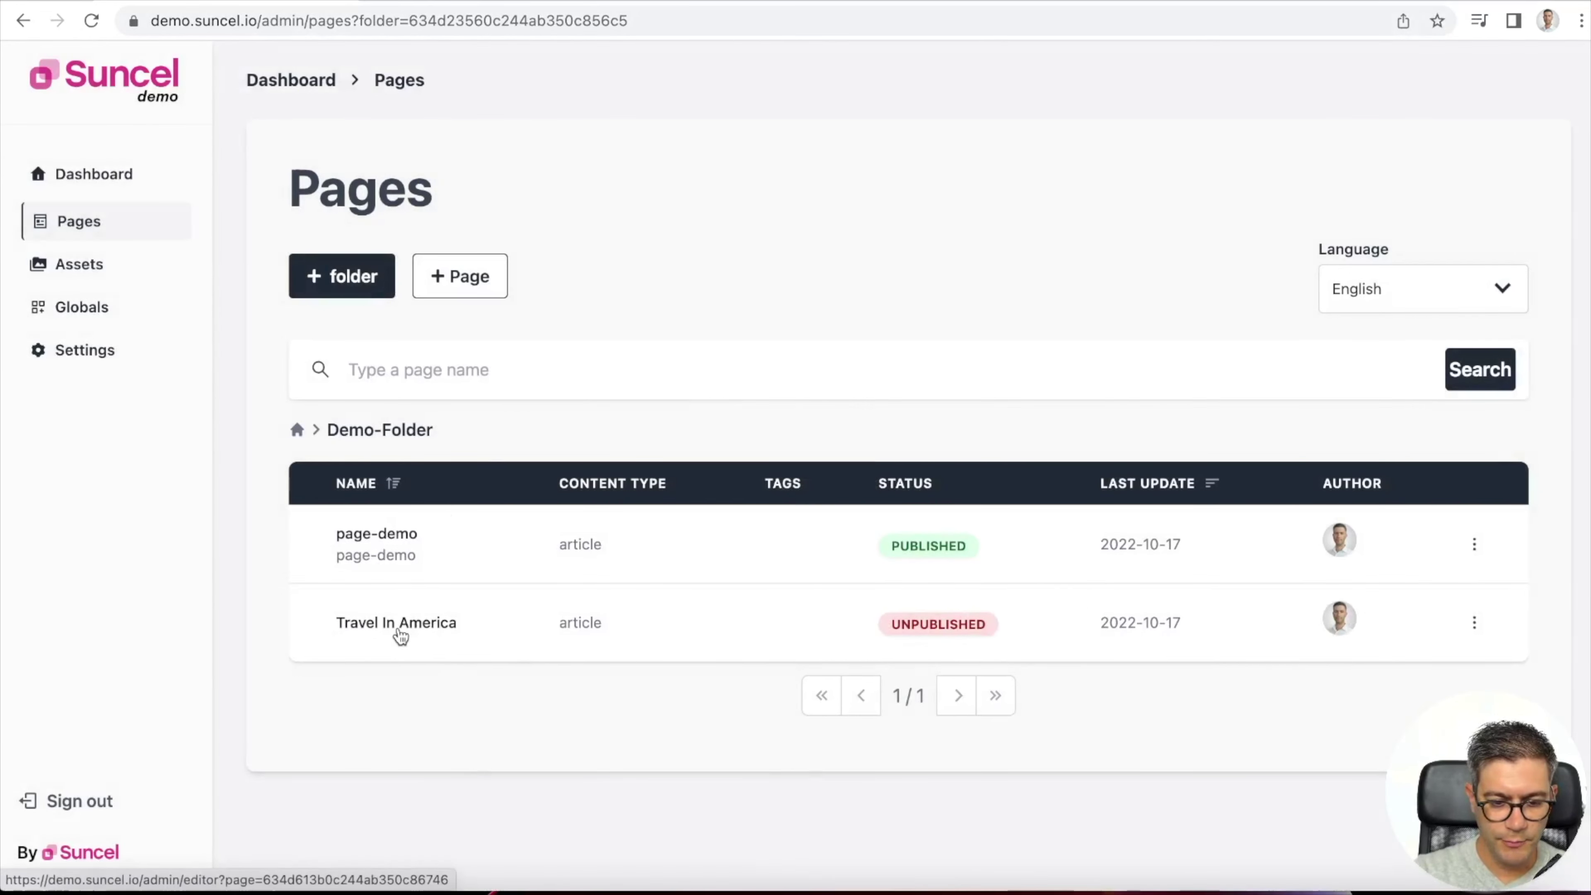
- Open the Travel In America page for editing and bring up the selection of blocks to add
left_click(401, 636)
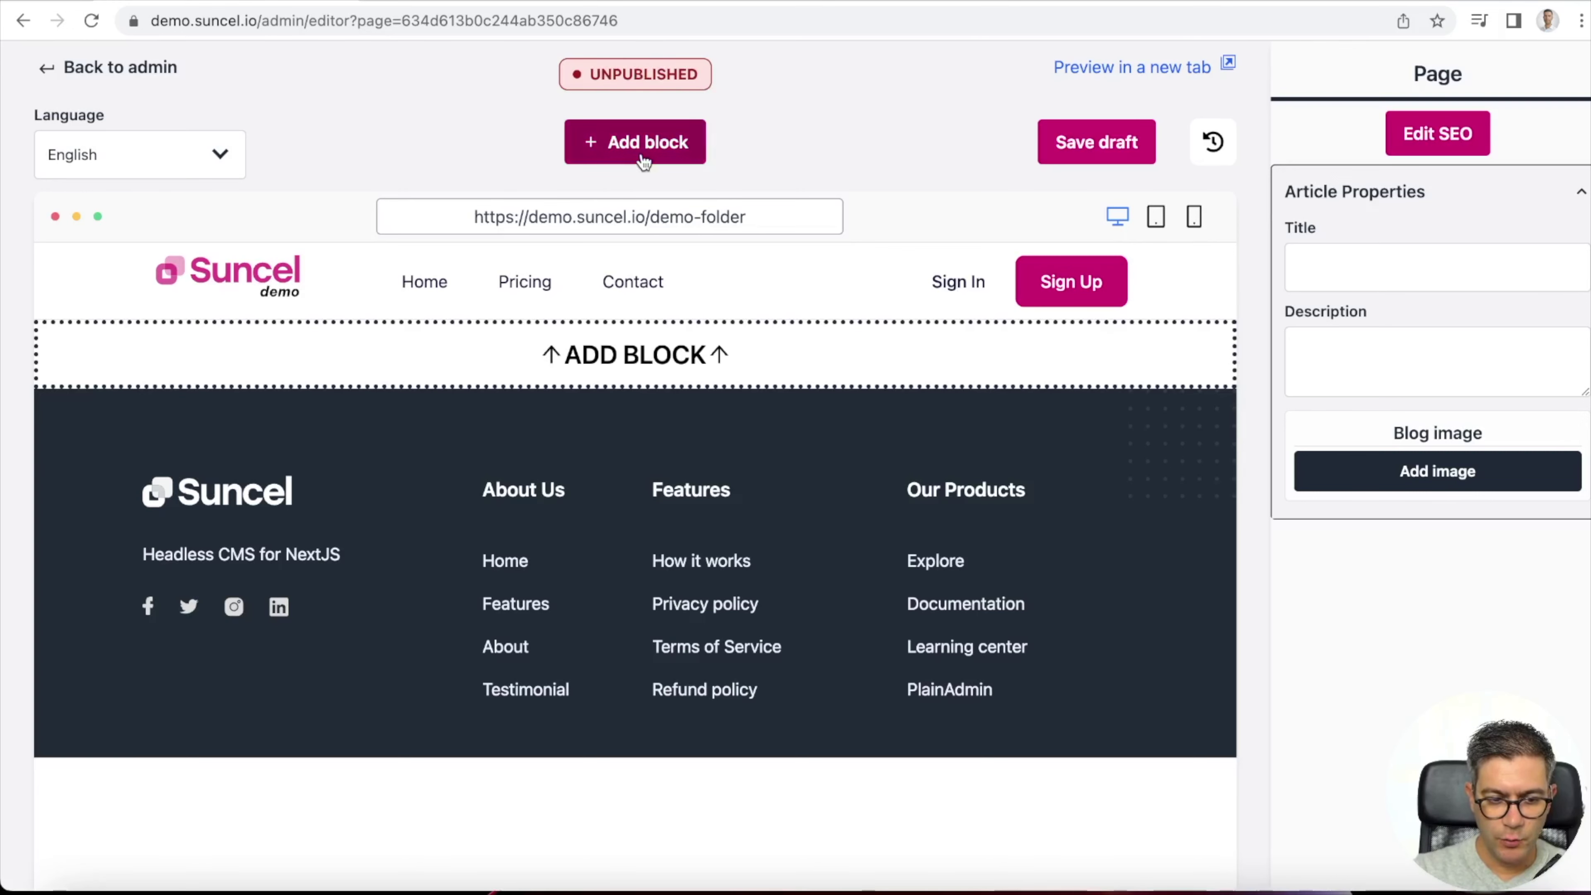
left_click(653, 152)
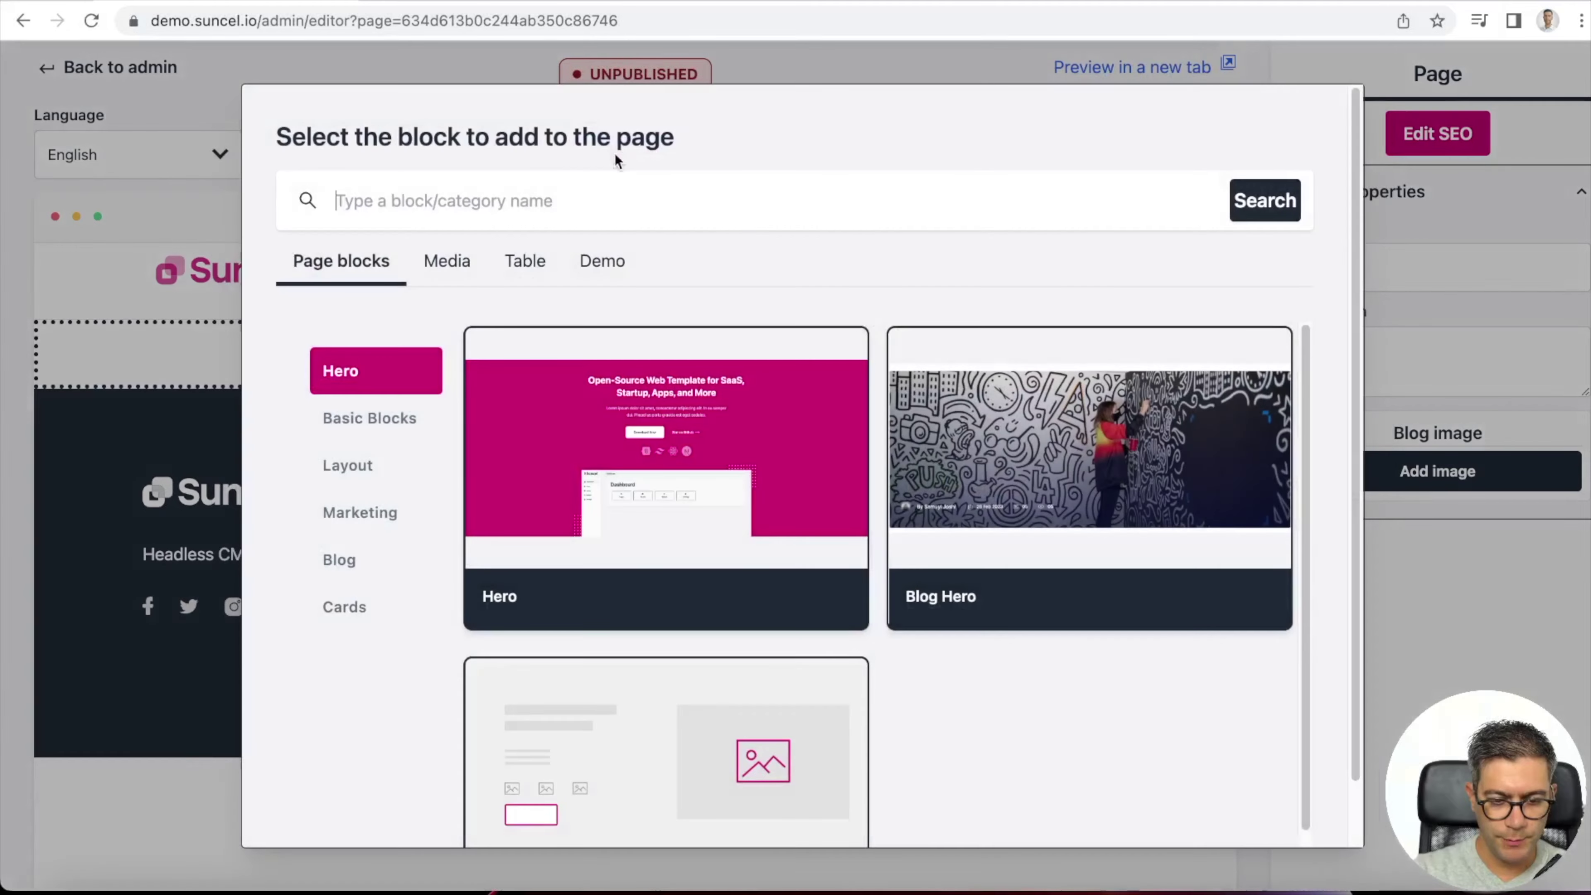
scroll(694, 461, "down", 1)
scroll(692, 466, "up", 1)
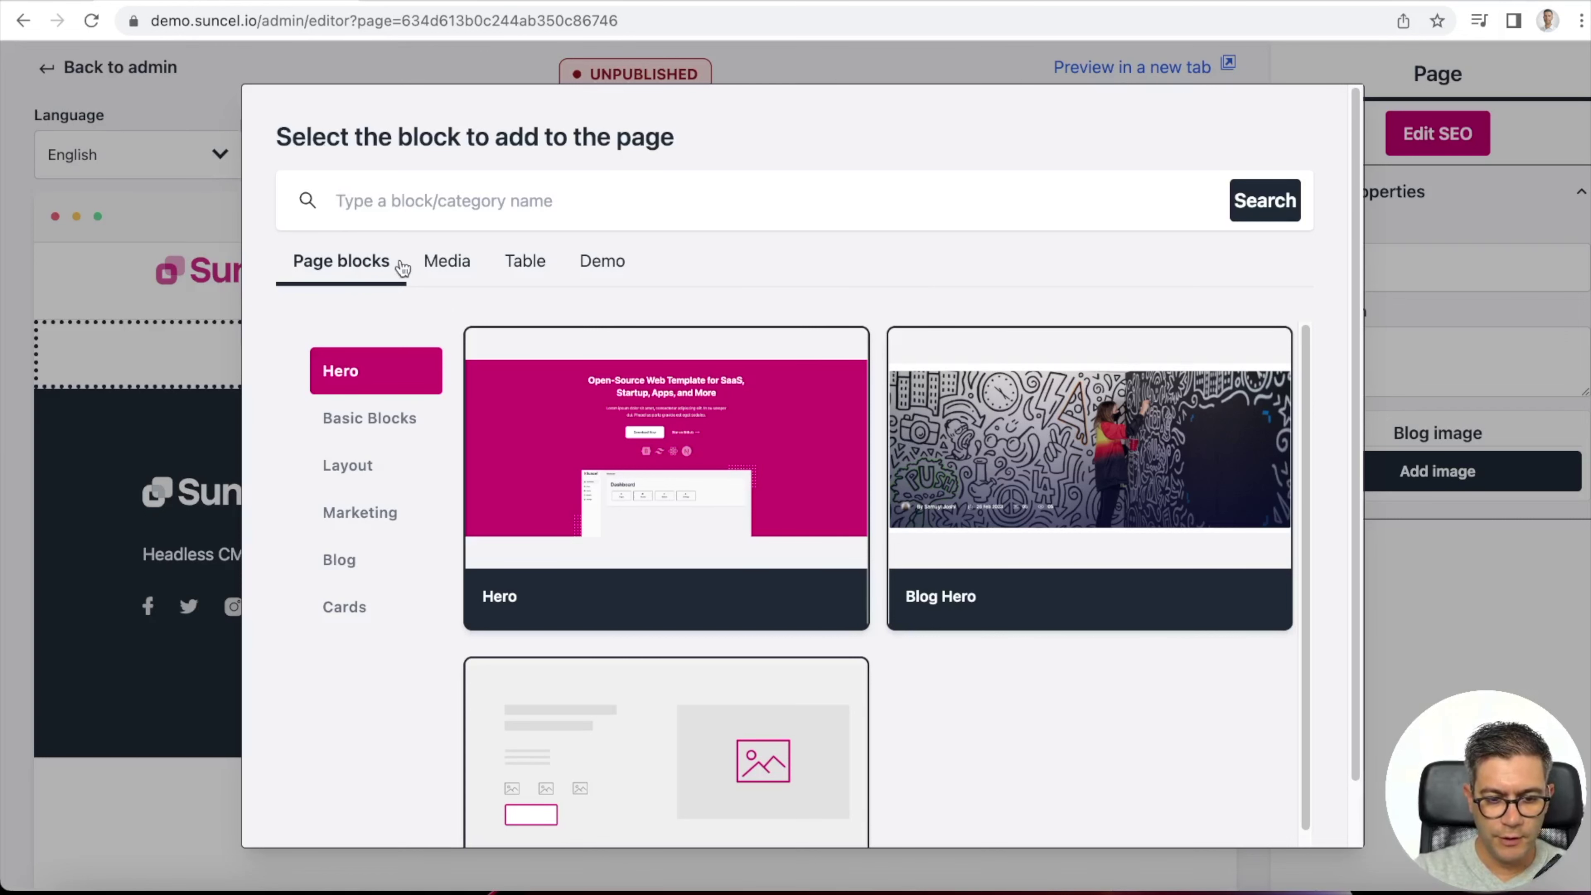
- Look through the media blocks and the Basic Blocks, Layout, Marketing, Blog and Cards categories of page blocks
left_click(440, 264)
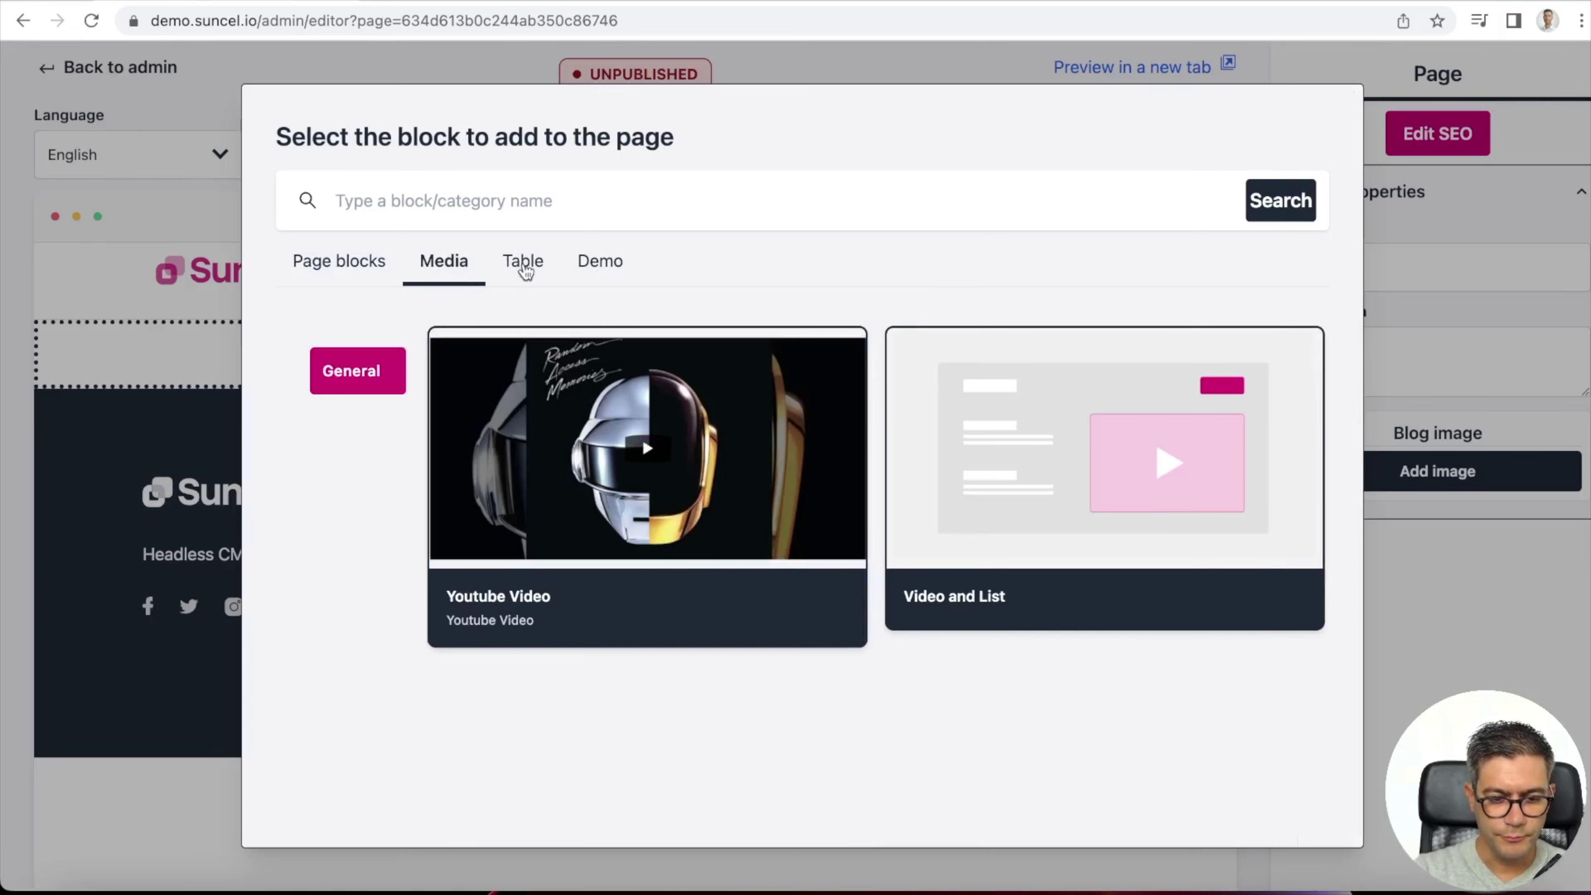
left_click(331, 266)
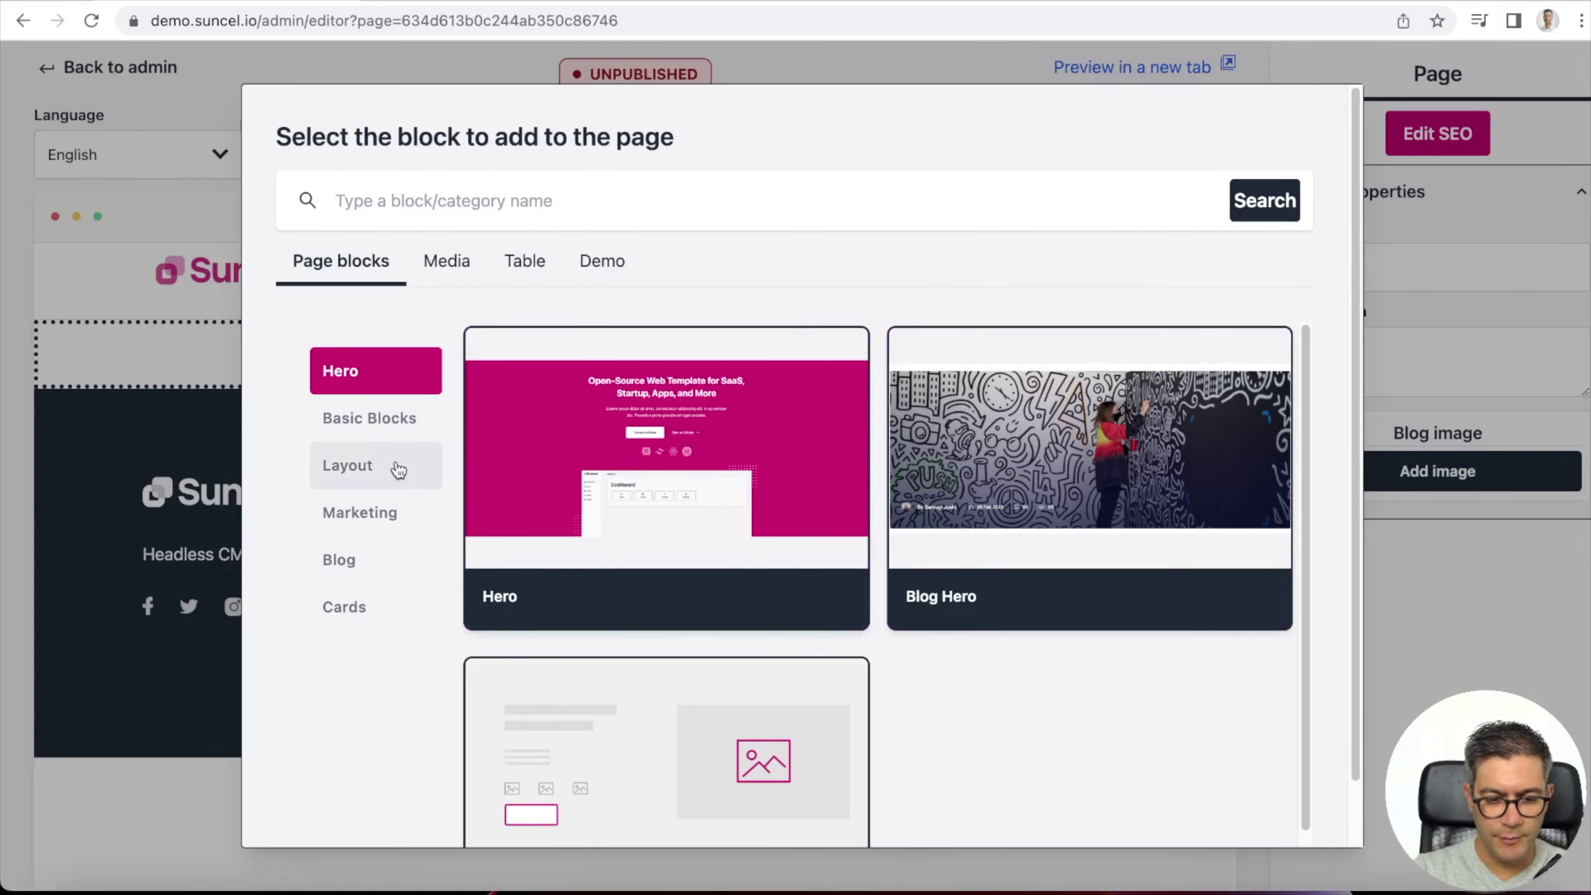
left_click(369, 418)
left_click(376, 465)
left_click(375, 528)
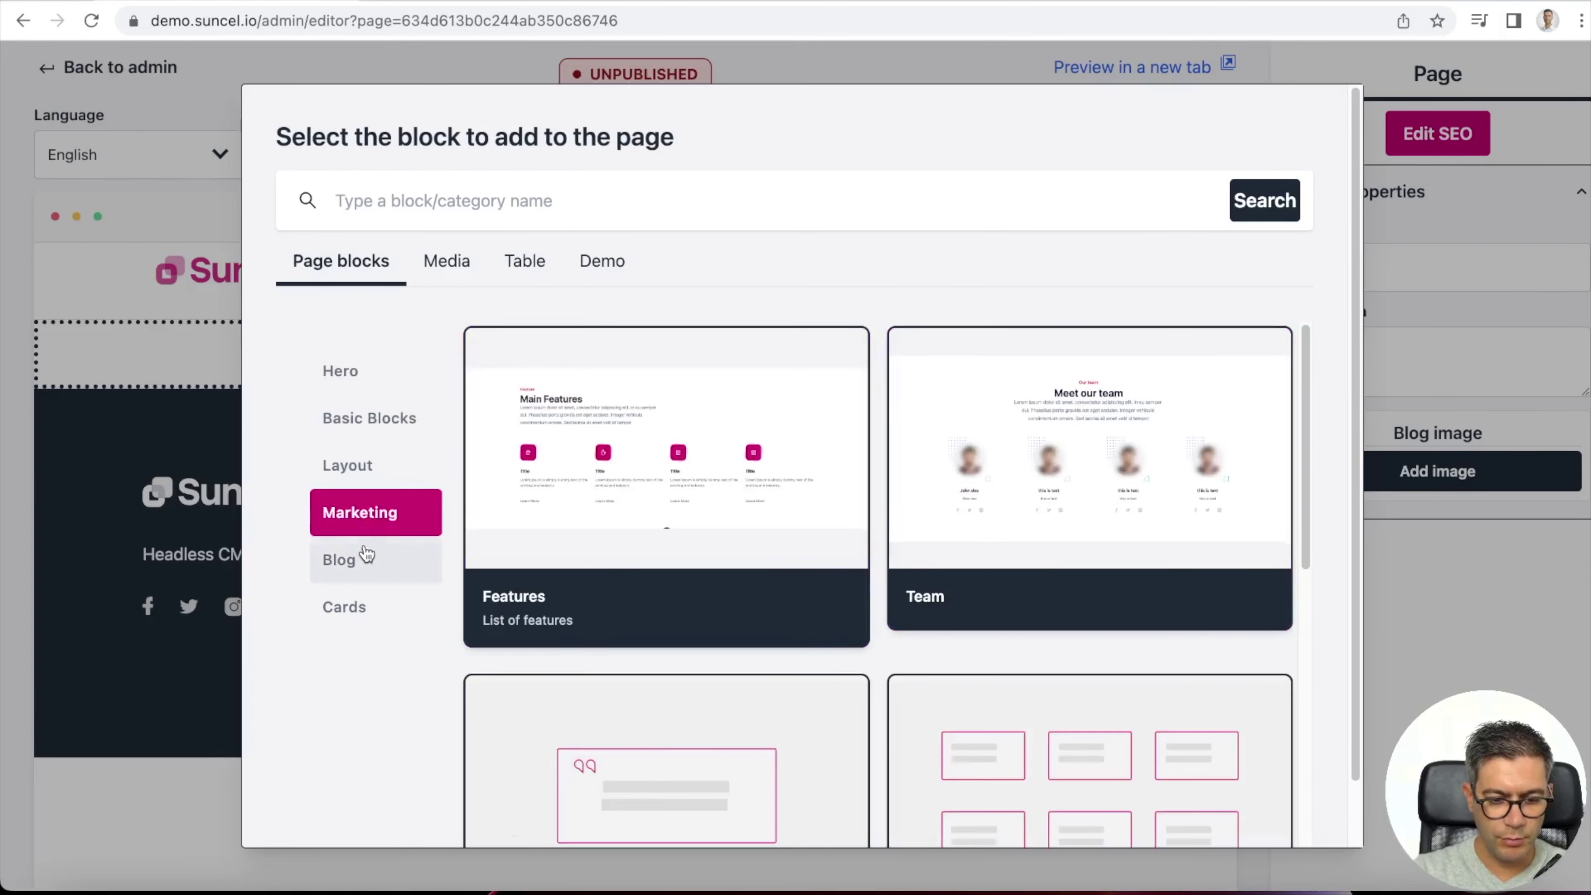
left_click(362, 559)
left_click(379, 477)
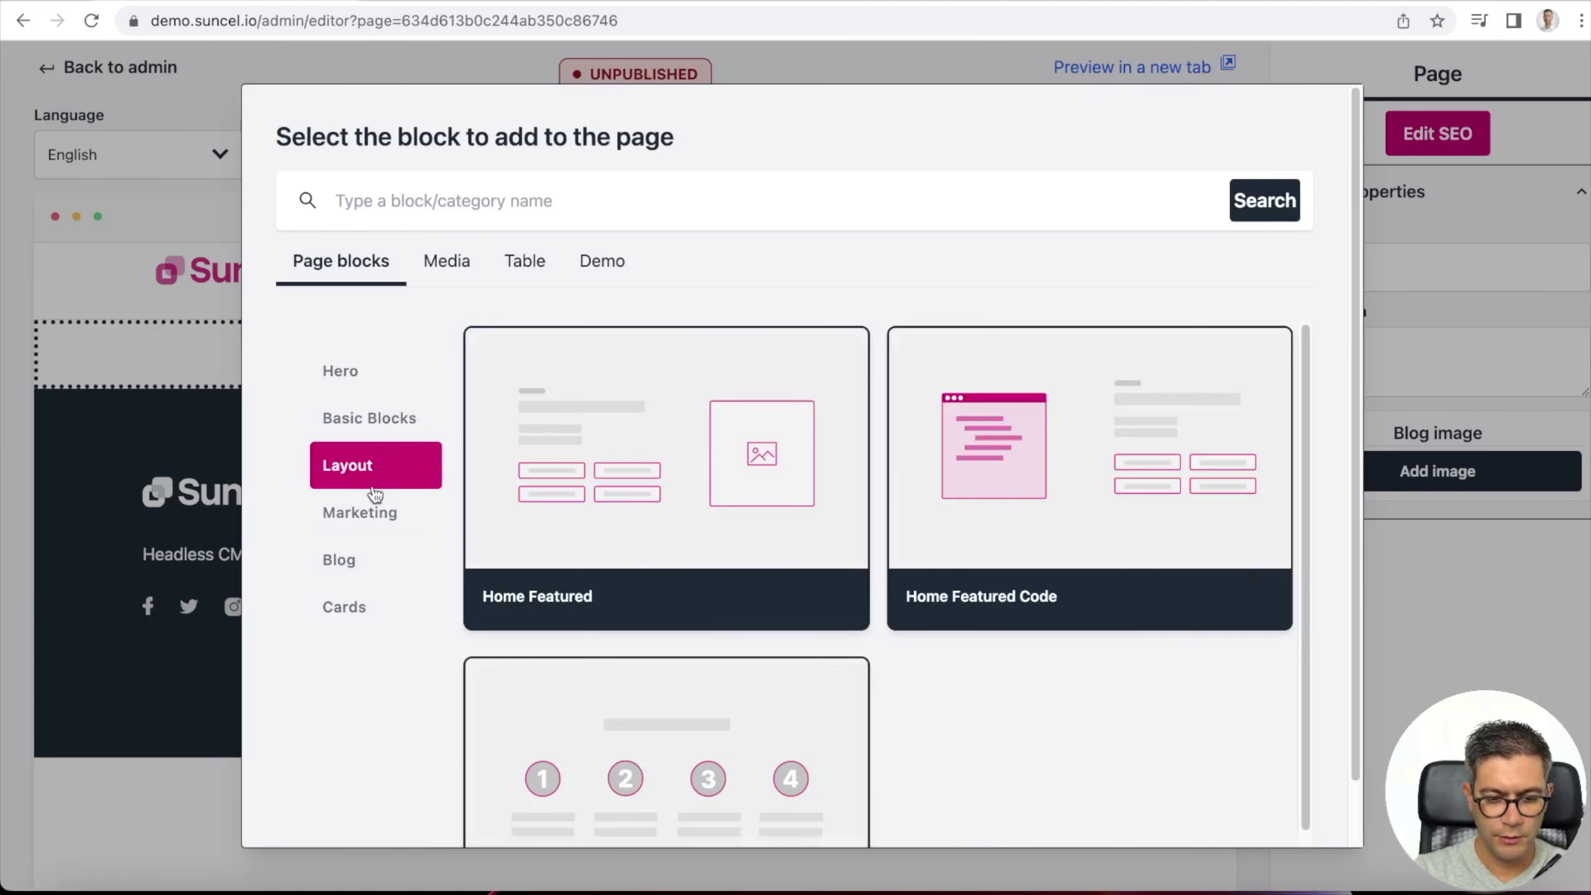
left_click(372, 608)
- Add the "Hero with image" block from the Hero category to the page
left_click(373, 388)
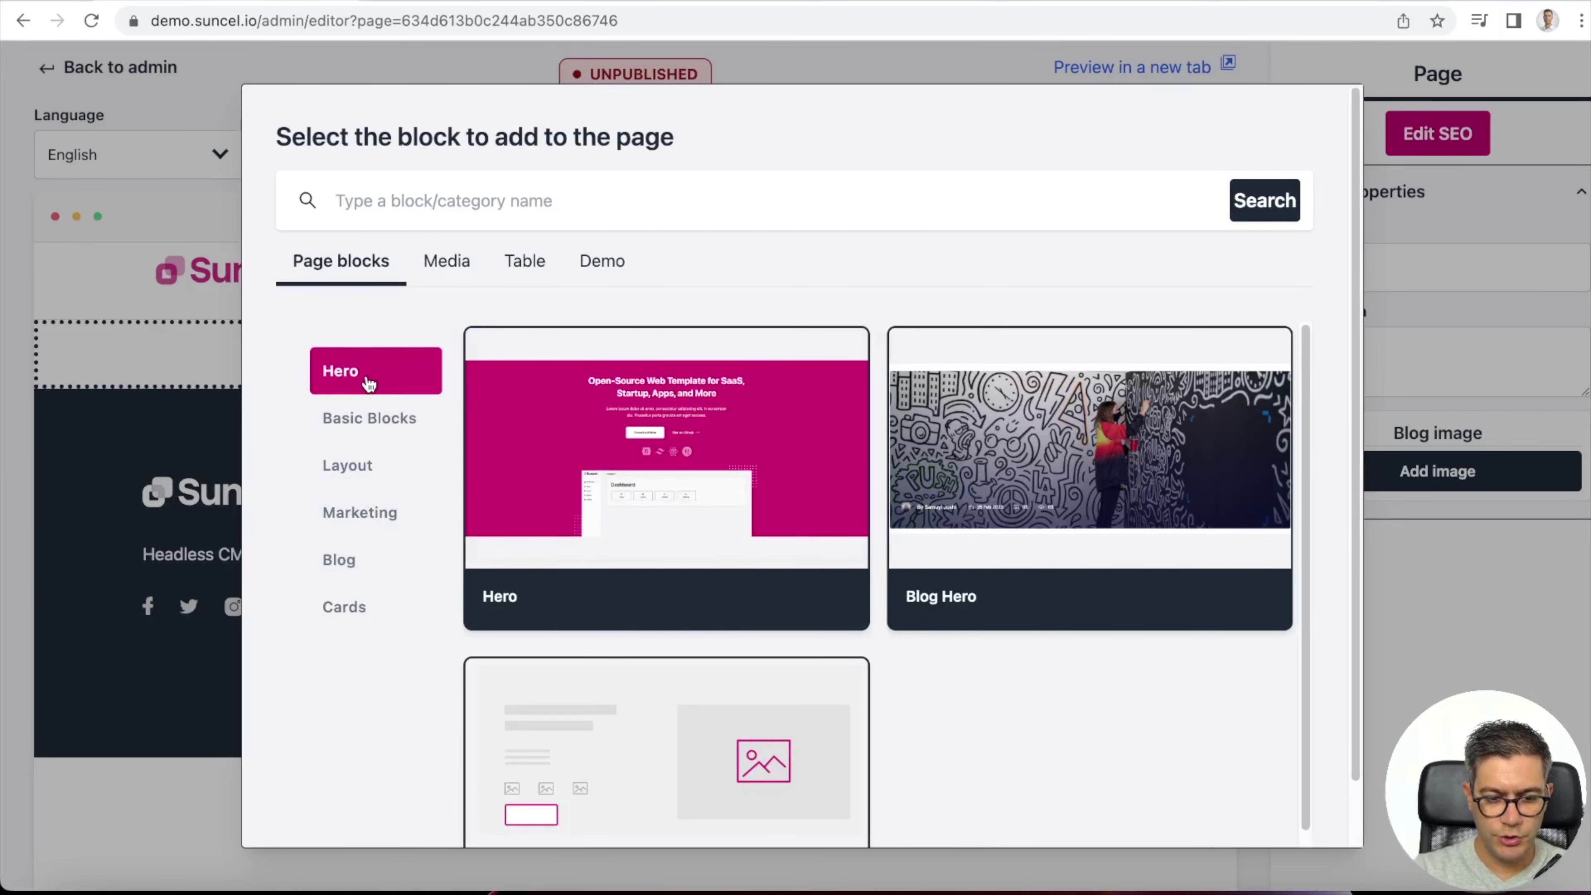
scroll(763, 515, "down", 4)
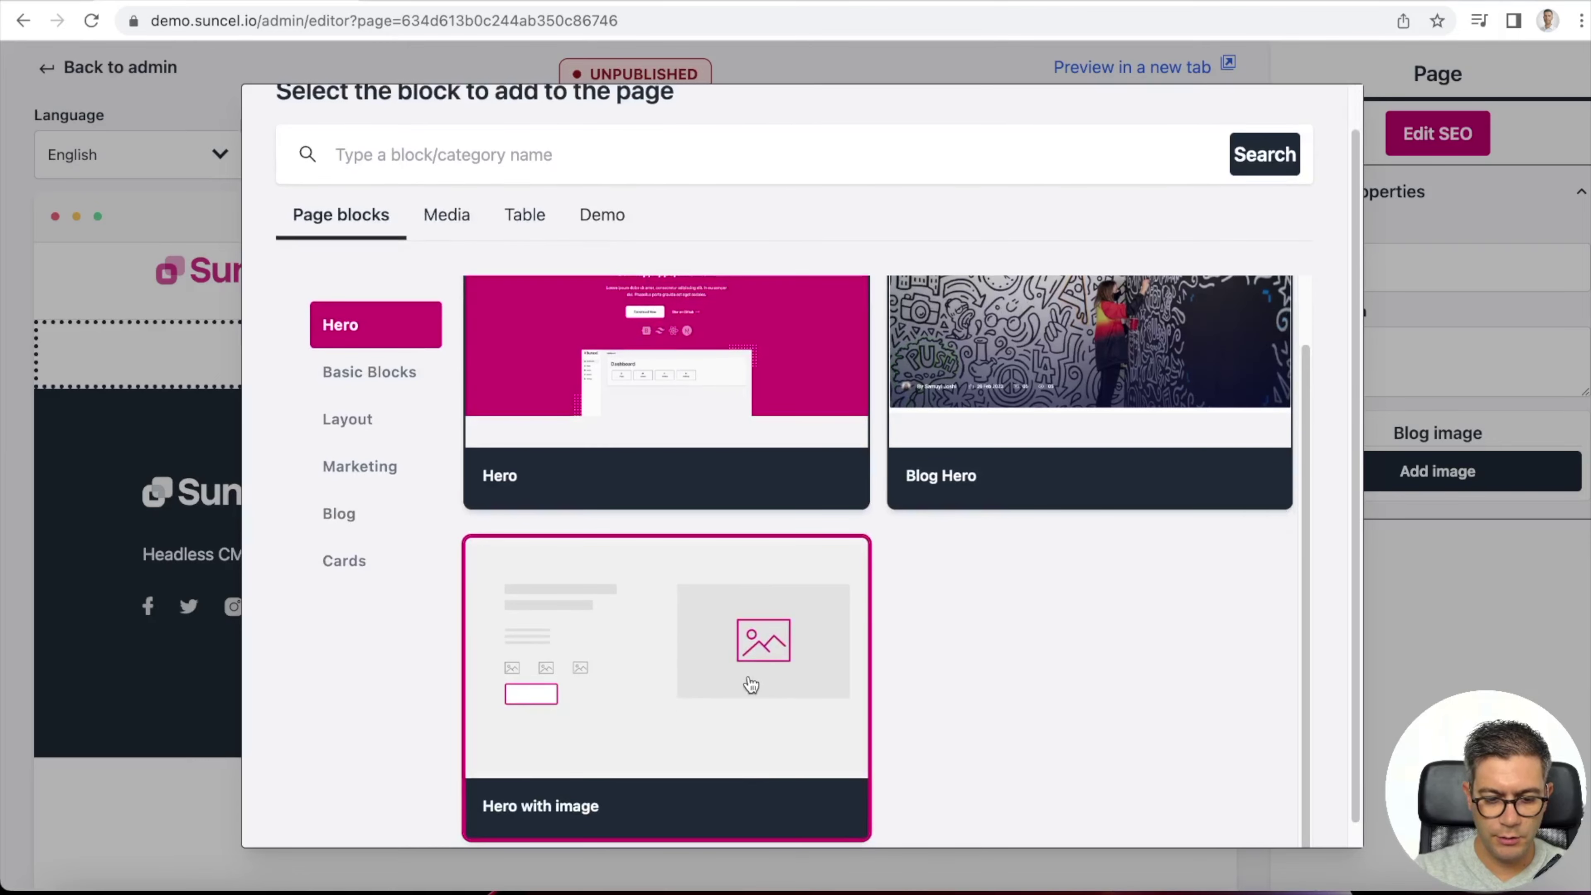
left_click(659, 672)
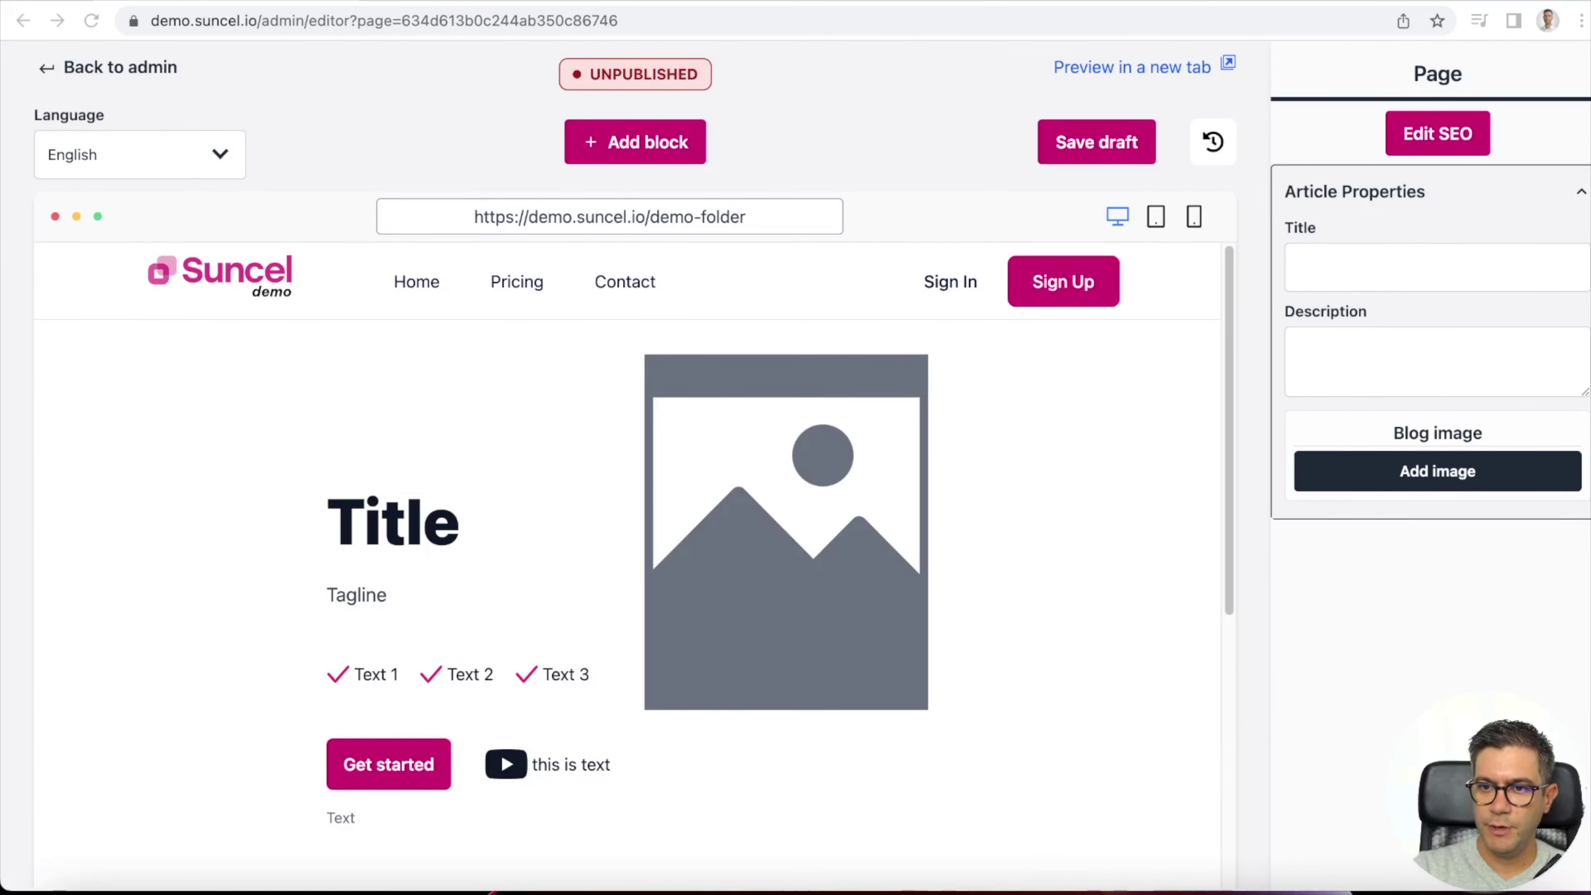
- Set the hero title to "22 Best Places to Visit in North America" and replace the tagline with the "With so much to see in this vast country" paragraph
double_click(402, 519)
type("22 Best Places to Visit in North America")
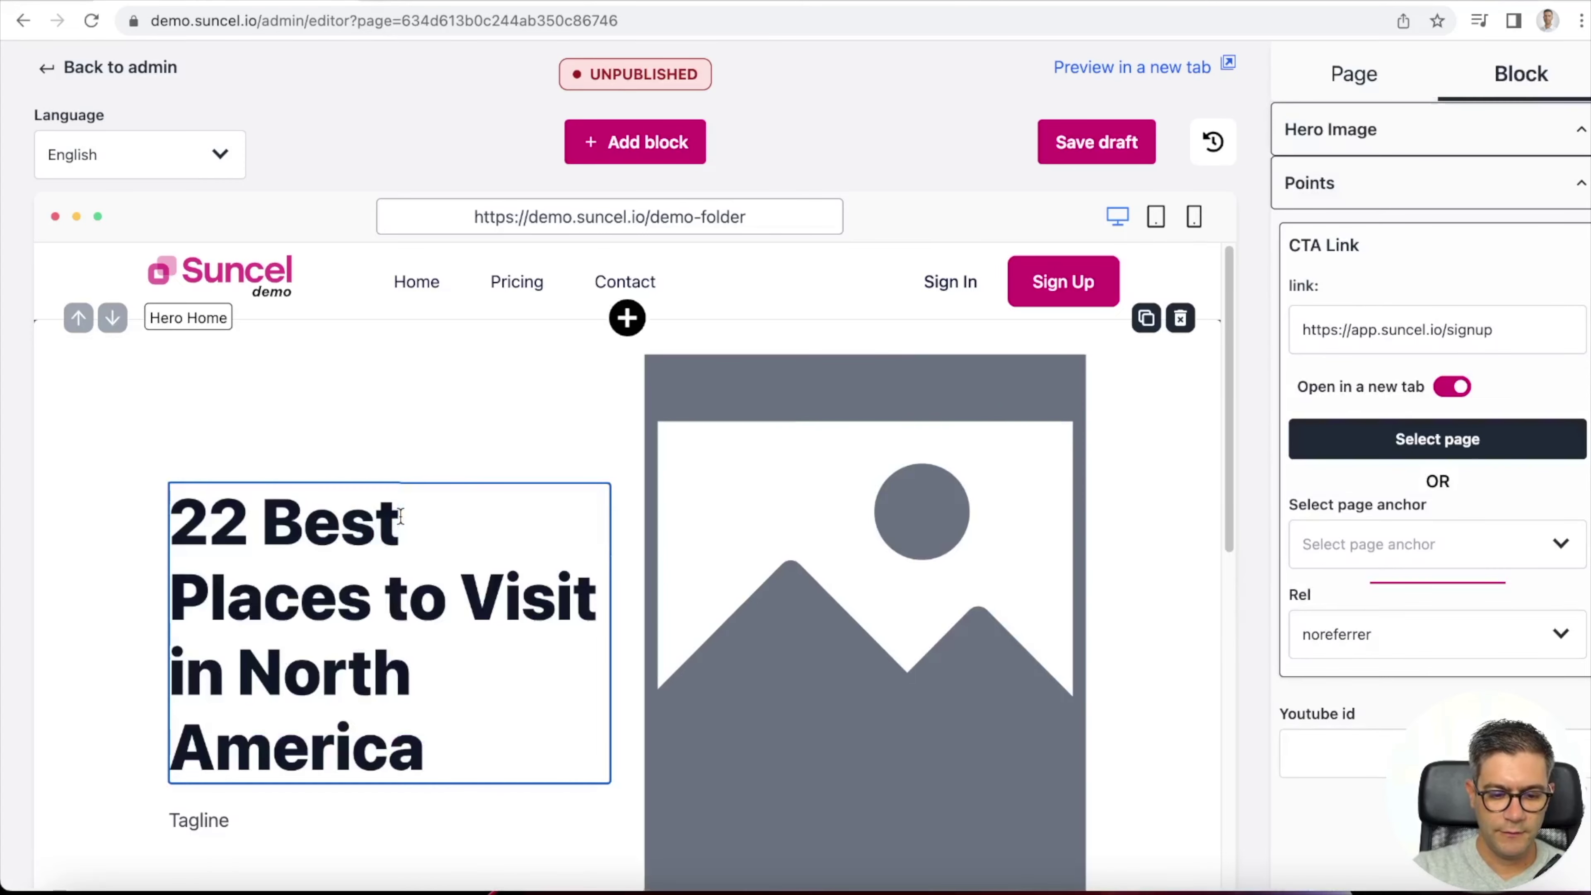
scroll(603, 471, "down", 3)
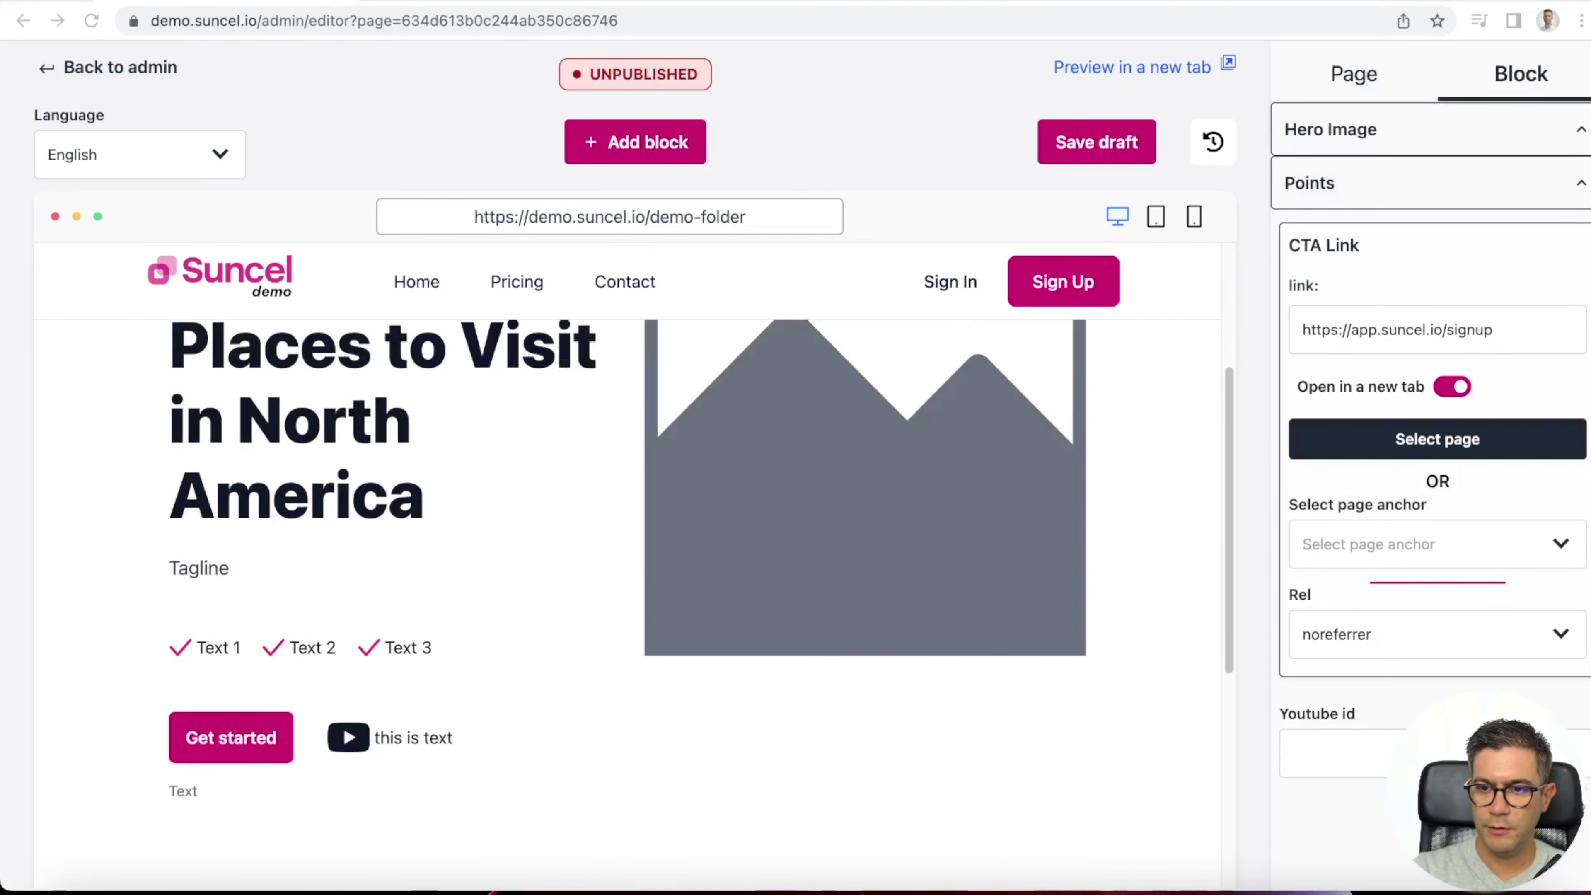
double_click(211, 567)
type("With so much to see in this vast country, it can be difficult to know where to start when it comes to planning a trip in the United States. World-class cities, some known for history and others known for fun or glamour, give visitors a broad spectrum of places to choose from. The best places to visit in the United States may simply depend on your personal interests.")
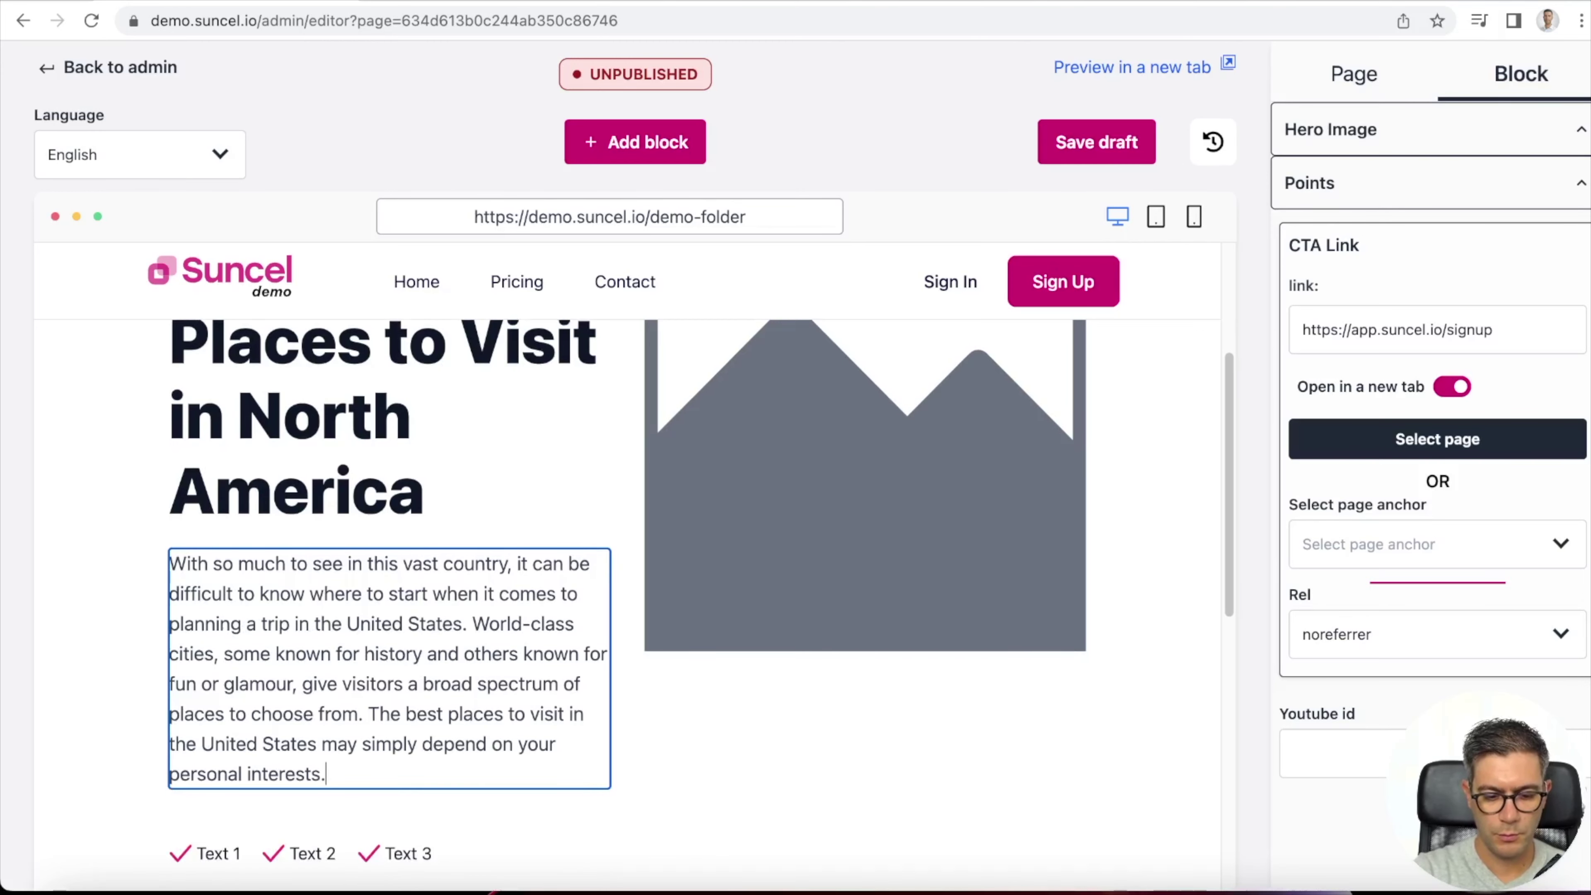
- Change the hero's three checkmark labels to USA, Canada and Mexico
scroll(330, 840, "down", 10)
scroll(301, 558, "up", 3)
triple_click(213, 493)
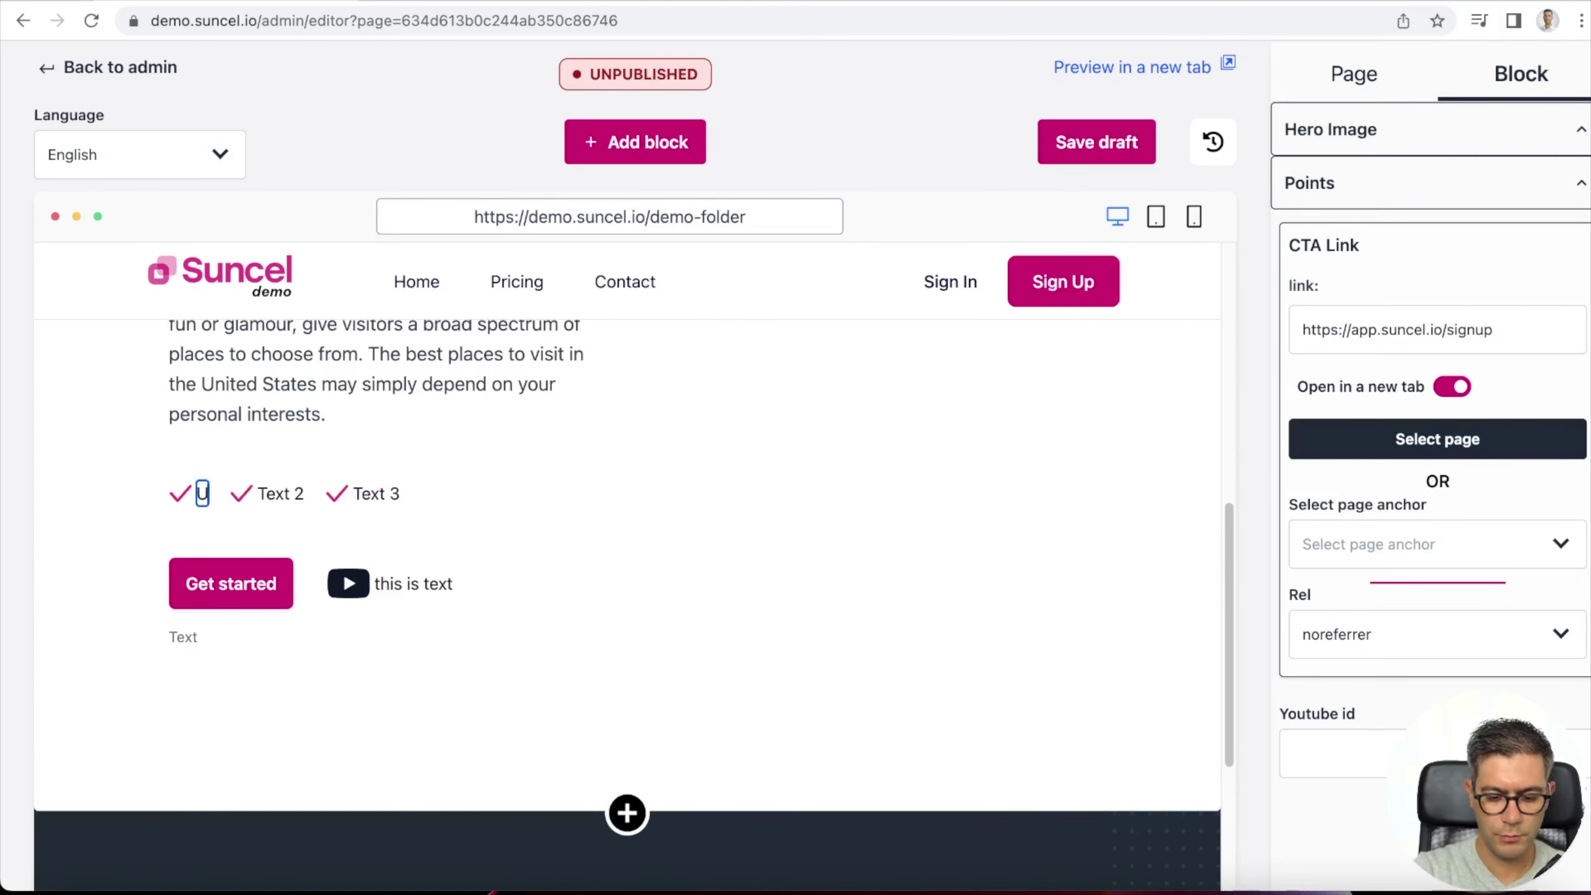
type("USA")
left_click(297, 493)
type("Canada")
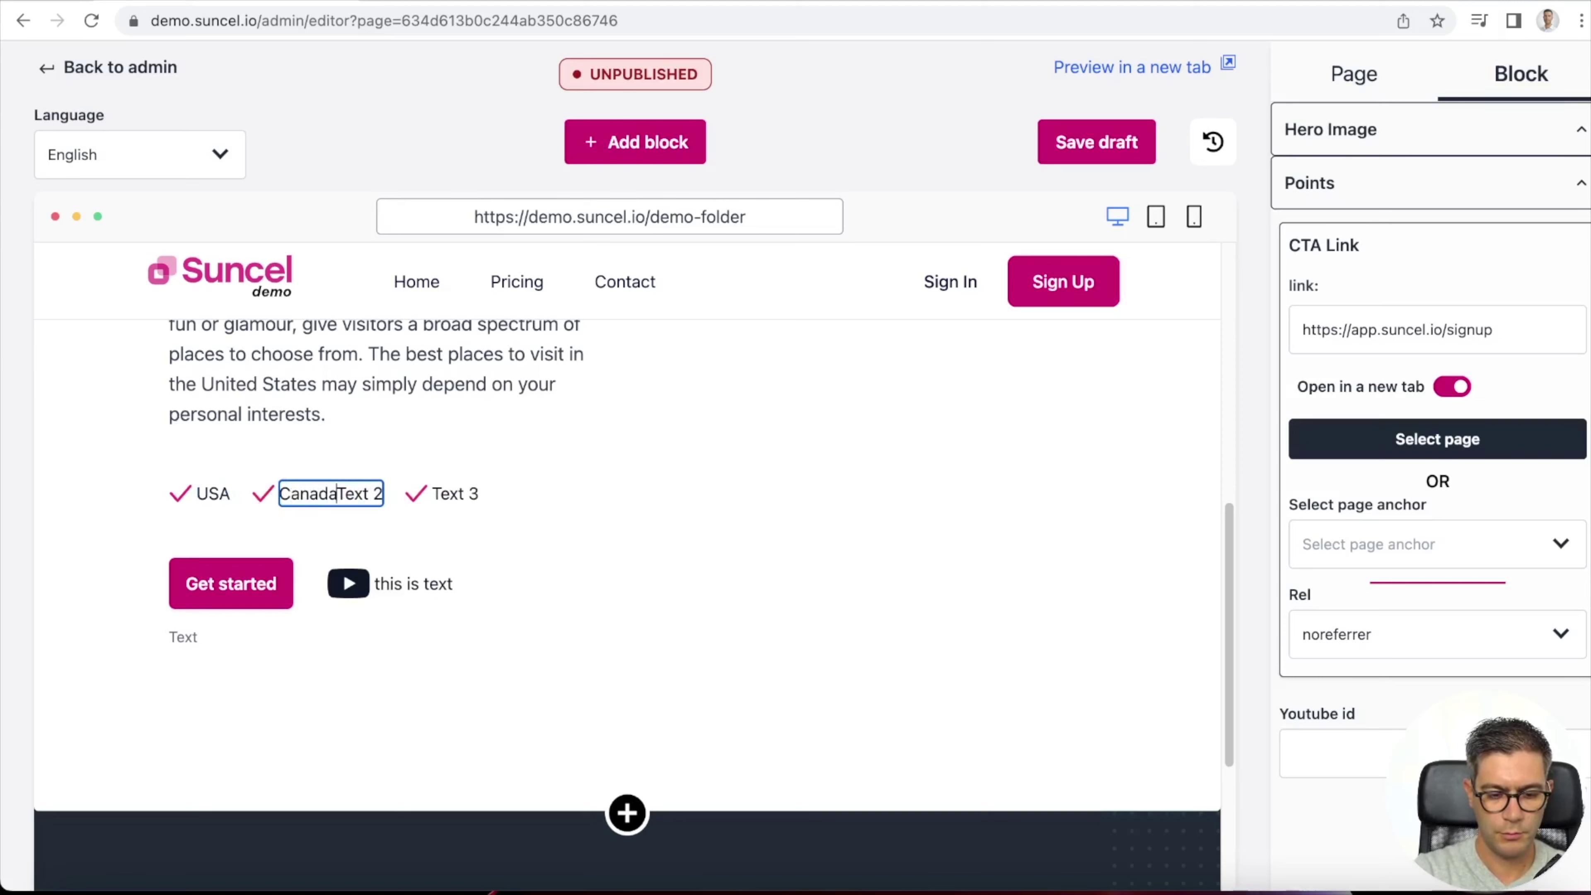
key("shift+Right")
key("shift+Right")
key("shift+Right")
key("shift+Right")
key("shift+Right")
key("shift+Right")
key("BackSpace")
triple_click(431, 493)
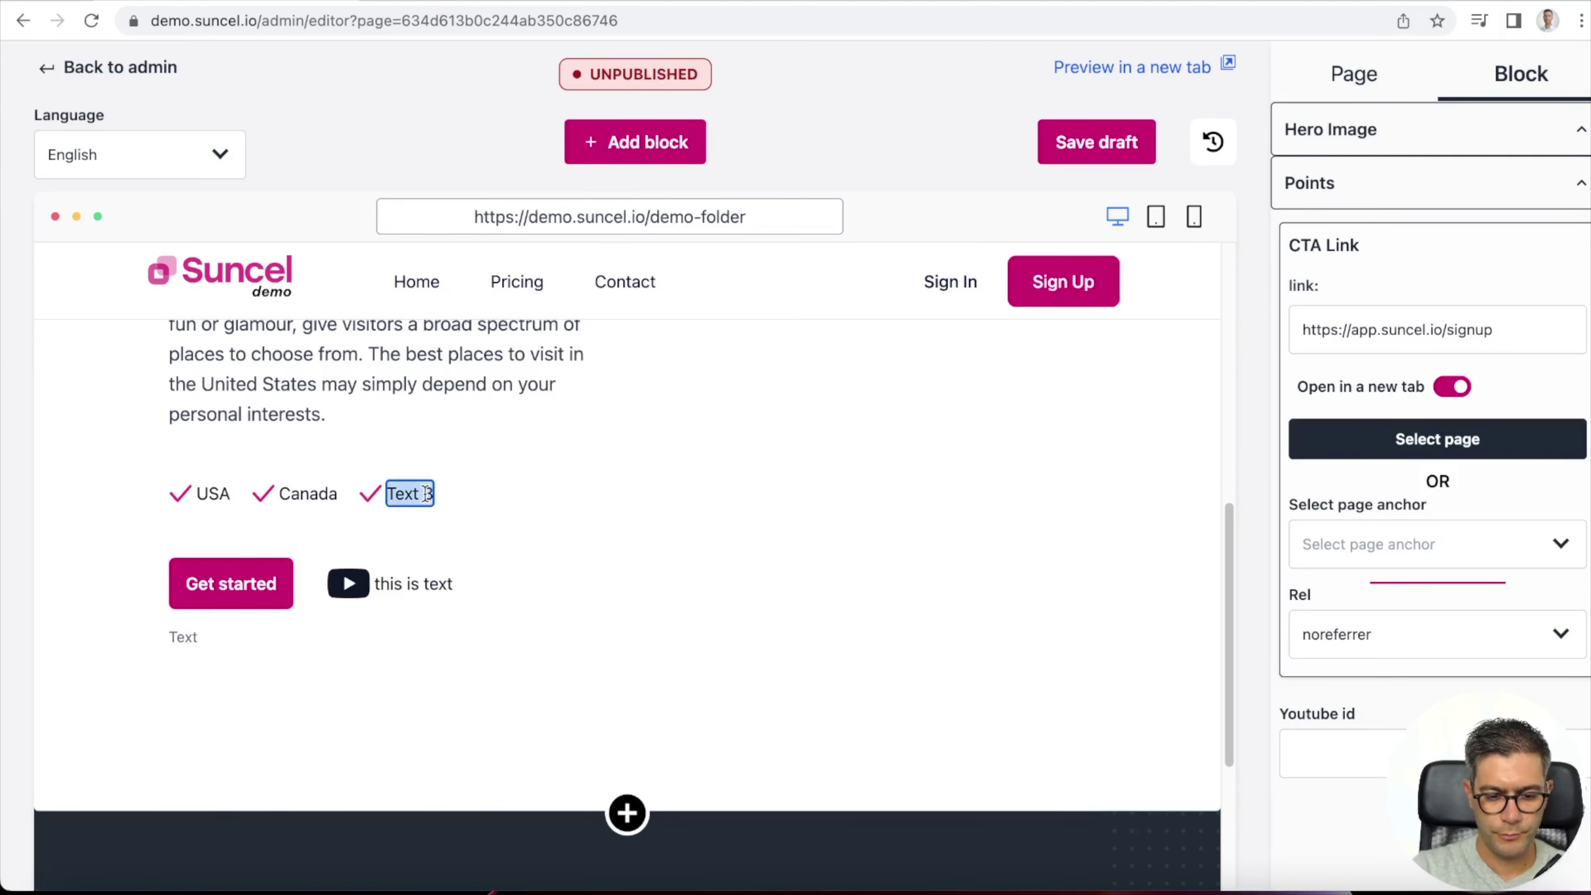
type("Mexico")
- Rename the hero's call-to-action button "Travel !" and its video link "Video tour"
triple_click(236, 579)
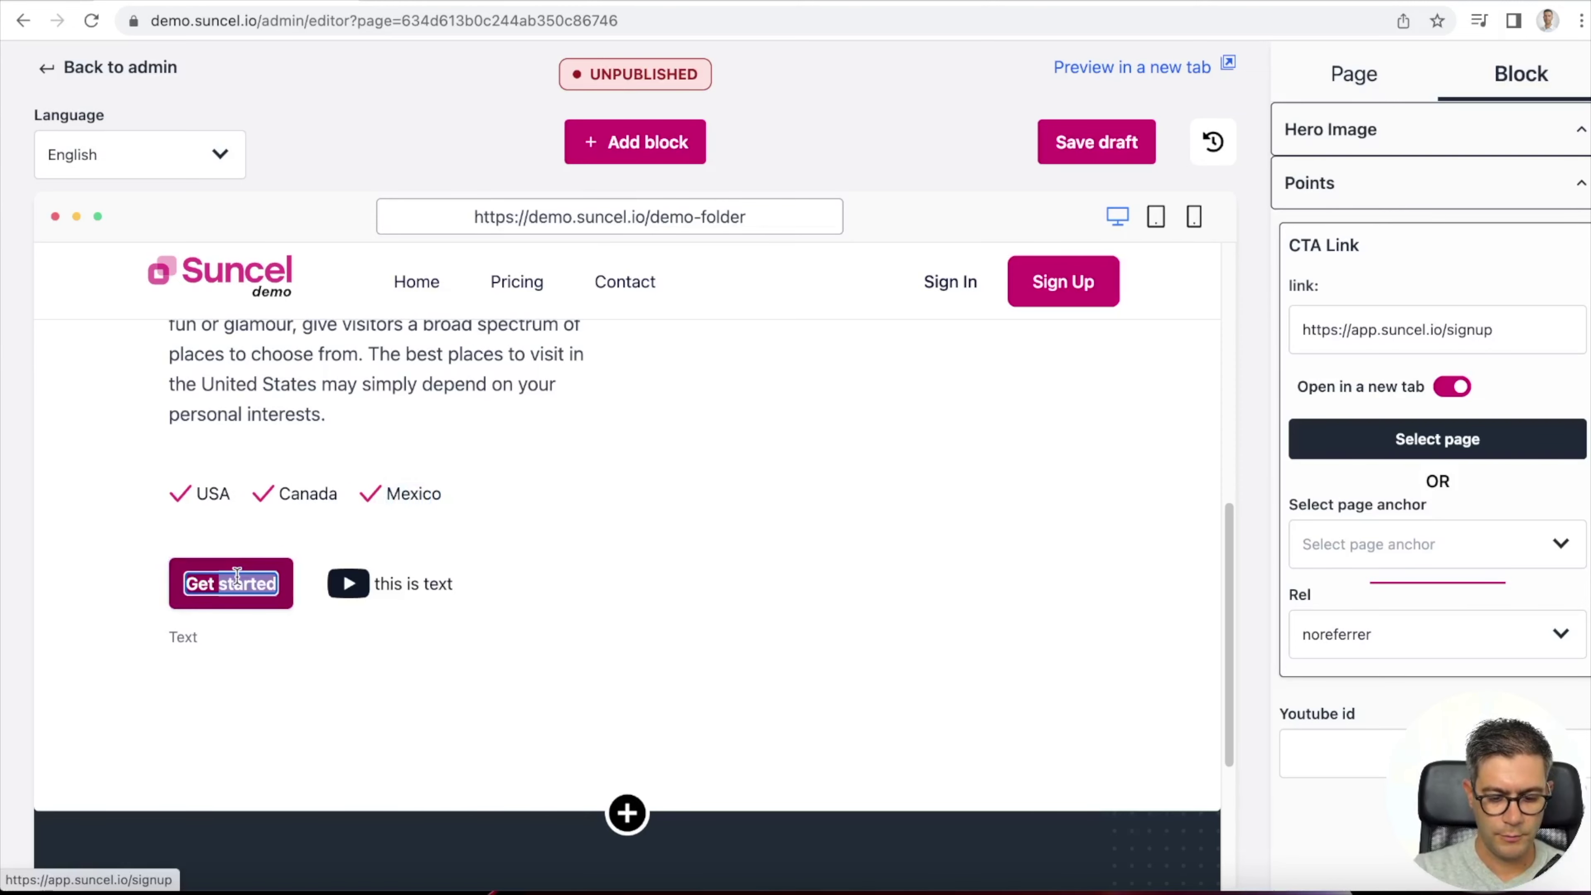
type("Travel !")
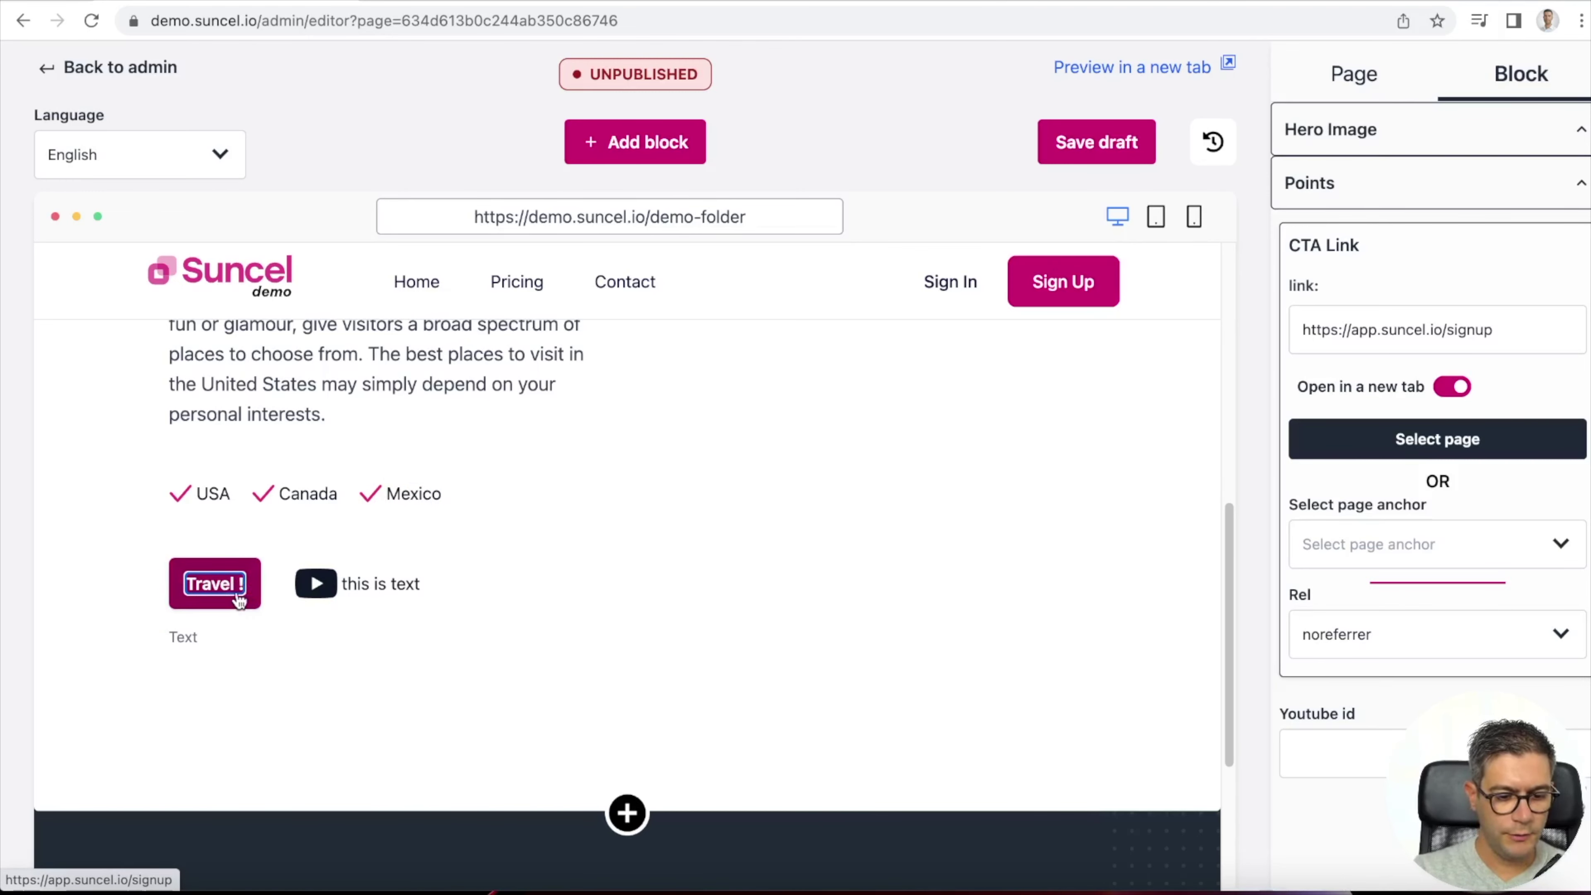
double_click(398, 588)
left_click(383, 588)
key("super+a")
key("BackSpace")
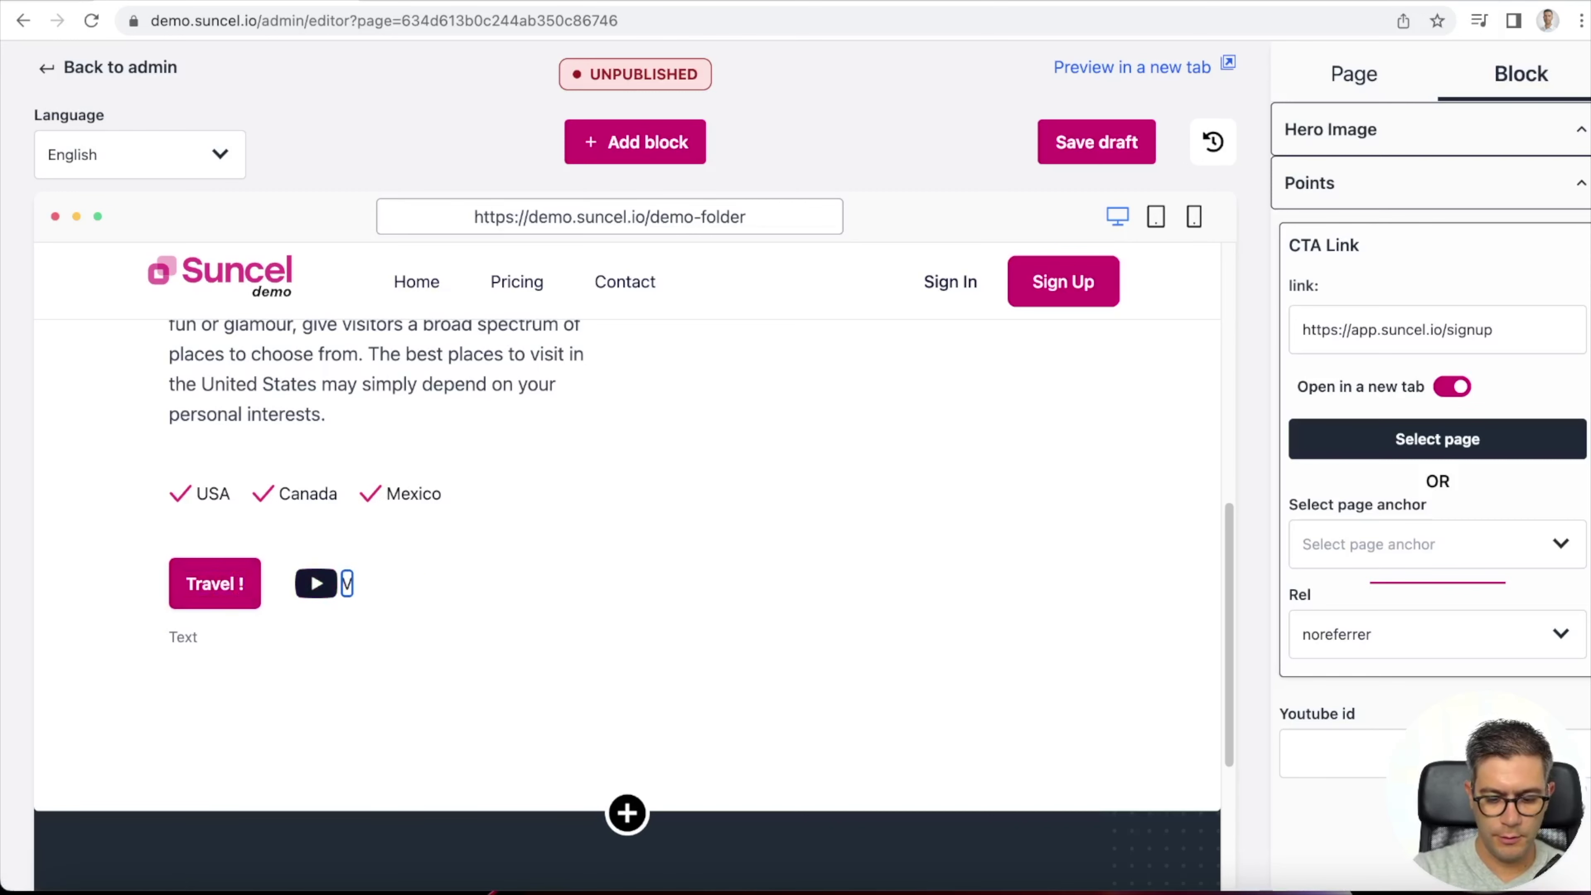
type("Video tour")
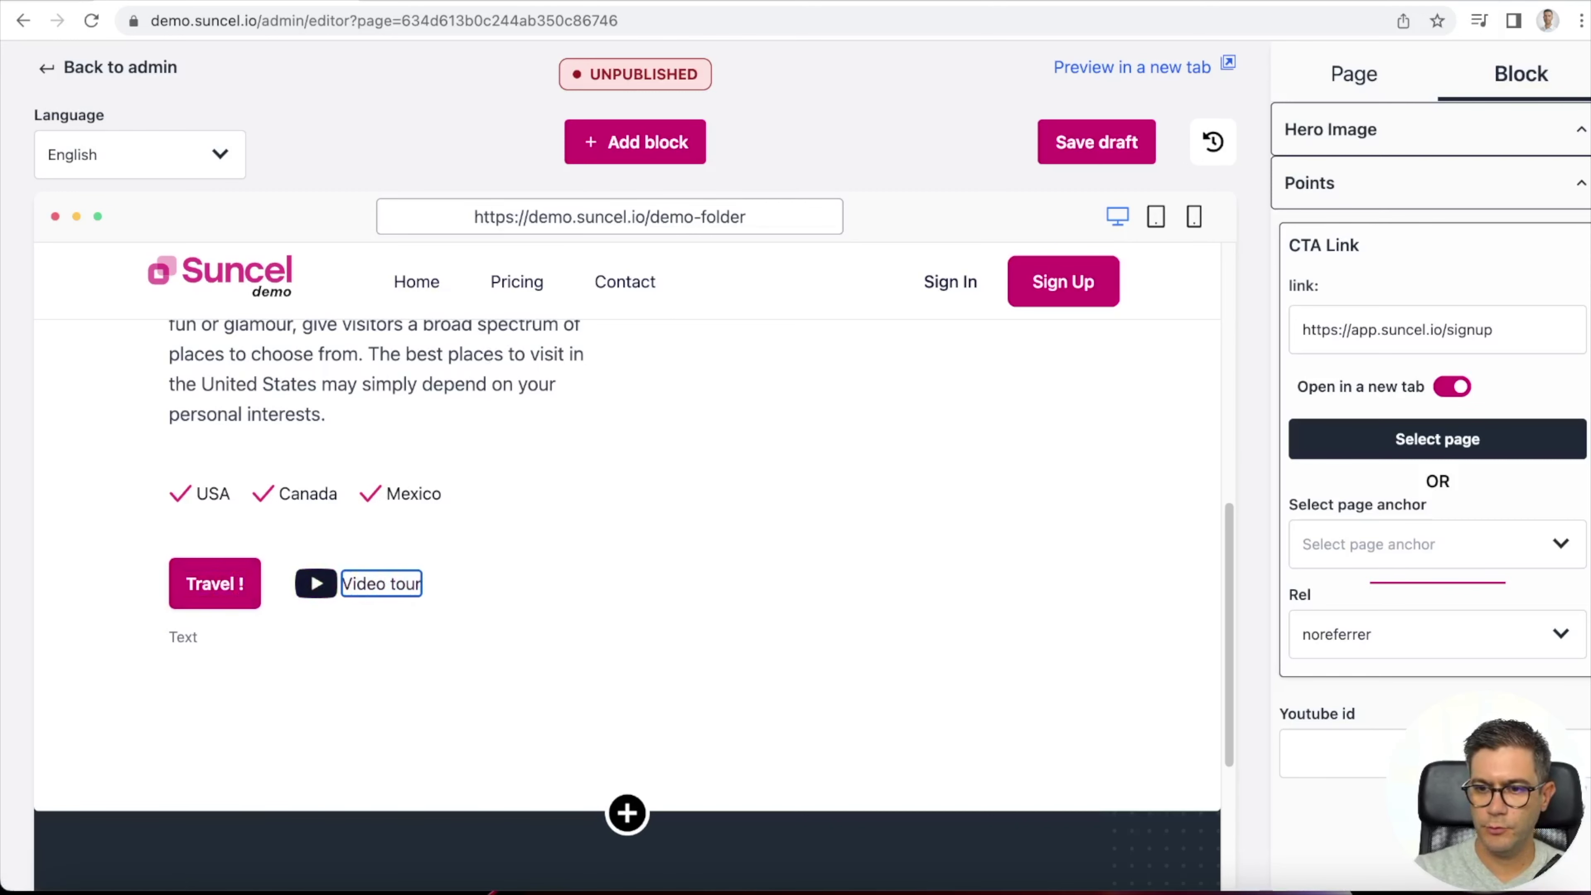
- Replace the small text under the hero button with "Discover the best places to visit in North America"
key("super+Tab")
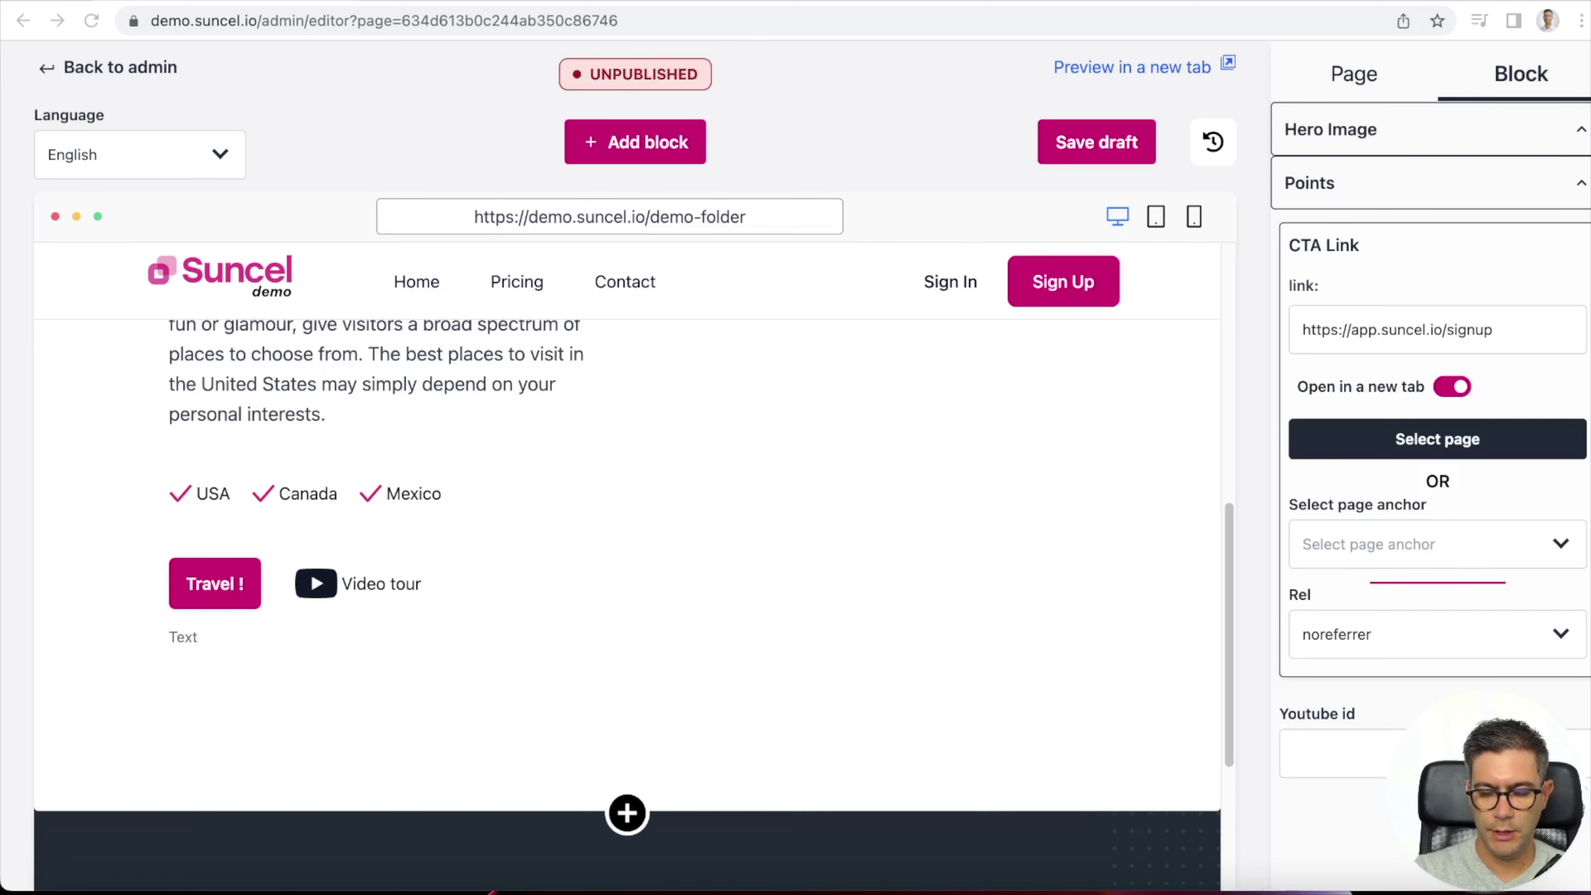
left_click(464, 641)
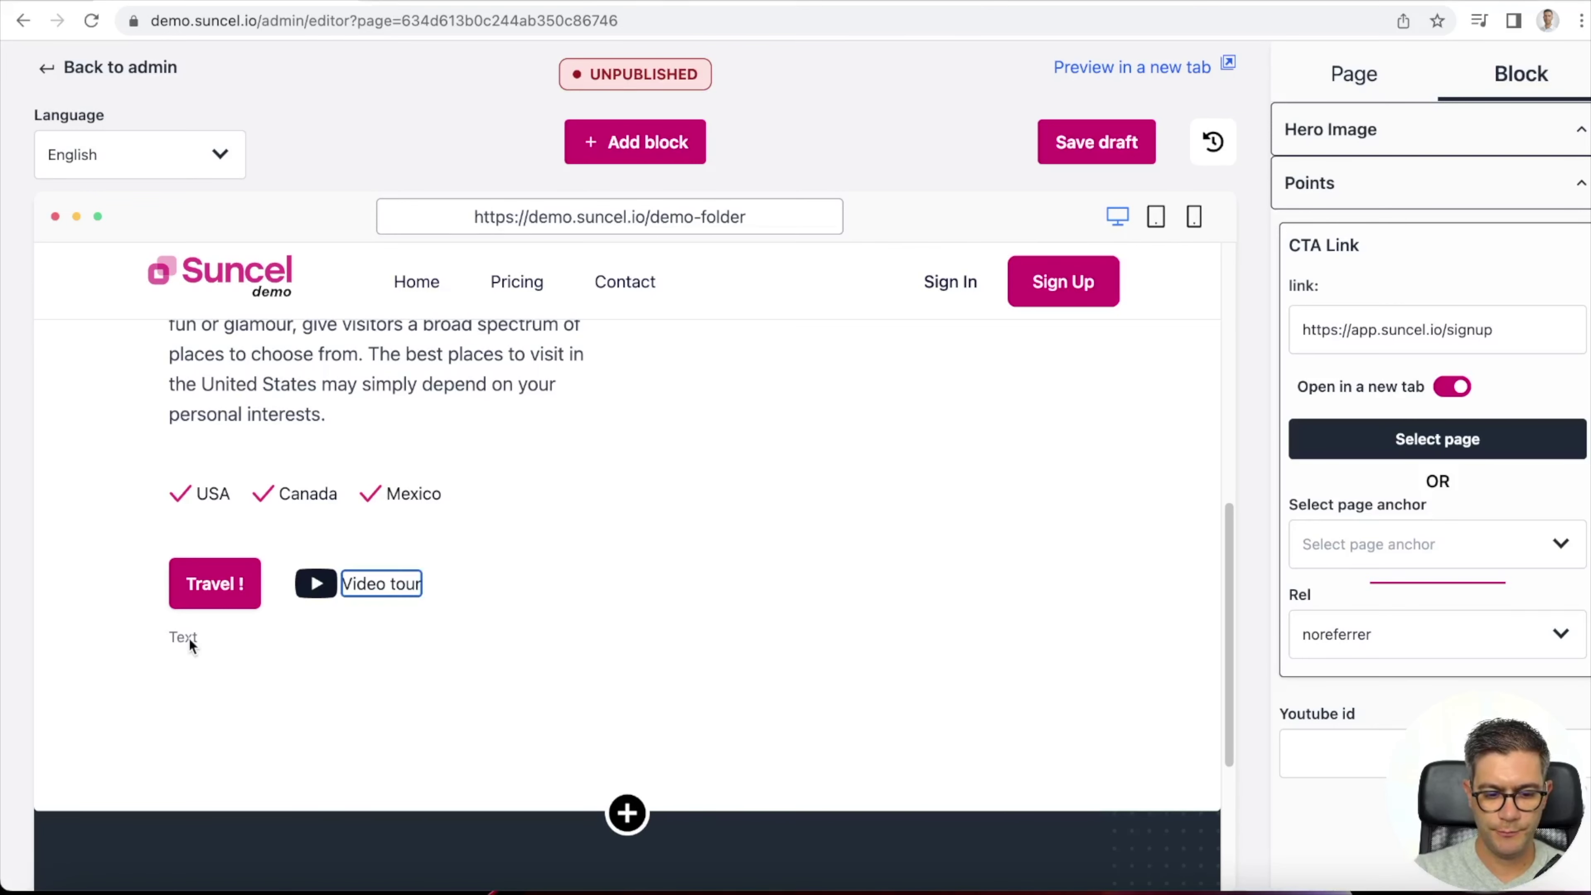
left_click(190, 638)
type("Discover the best places to visit in North America")
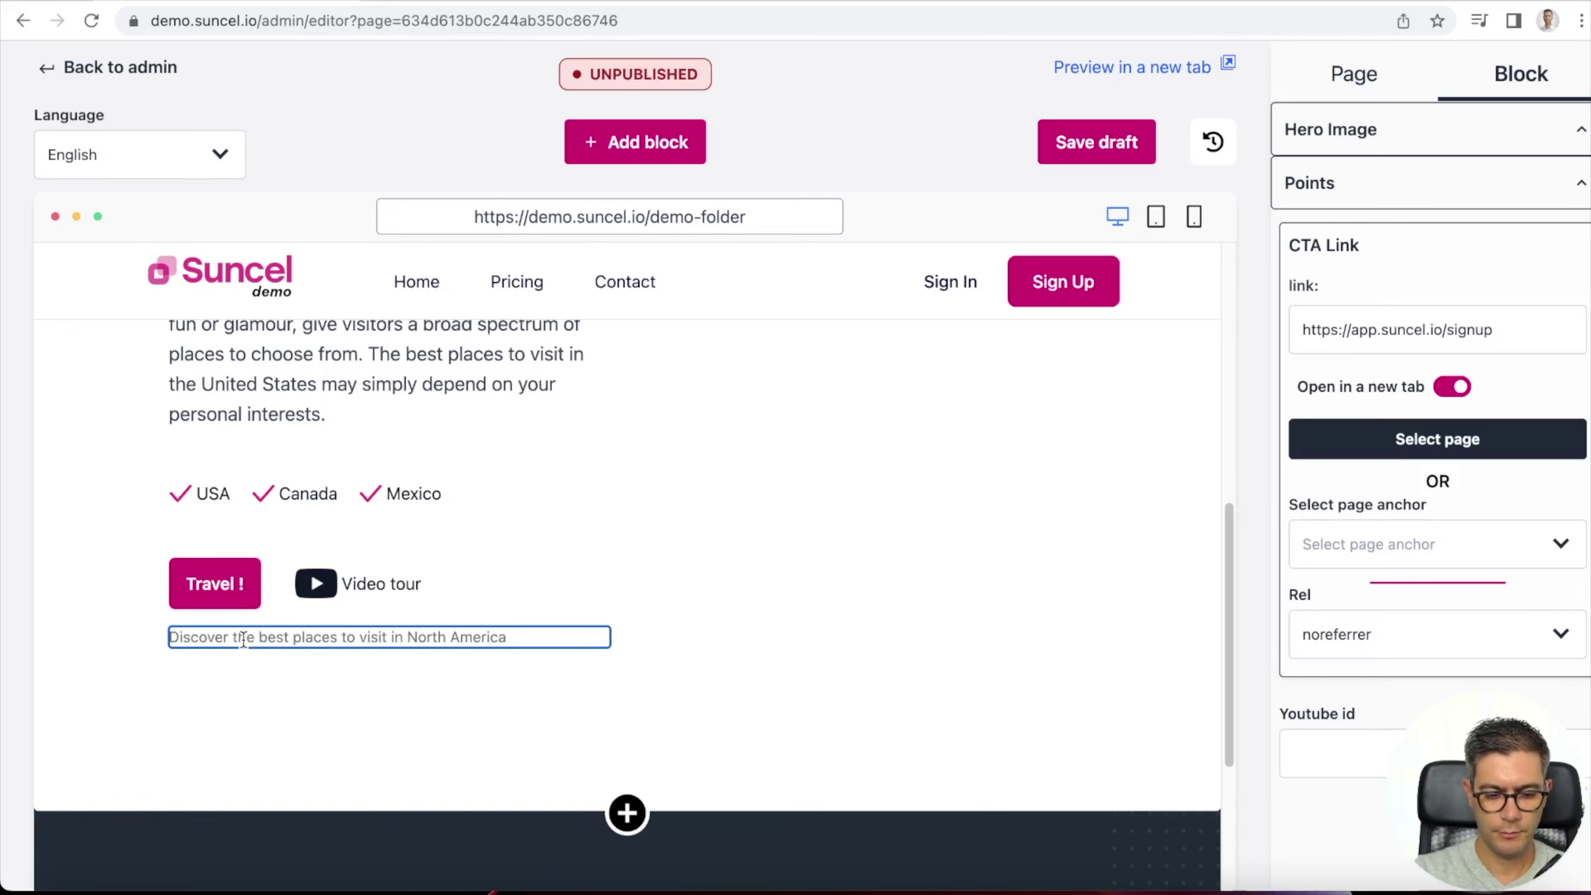
- Replace the hero's placeholder image with newyork.avif from the demo pictures folder
left_click(725, 590)
scroll(733, 590, "up", 7)
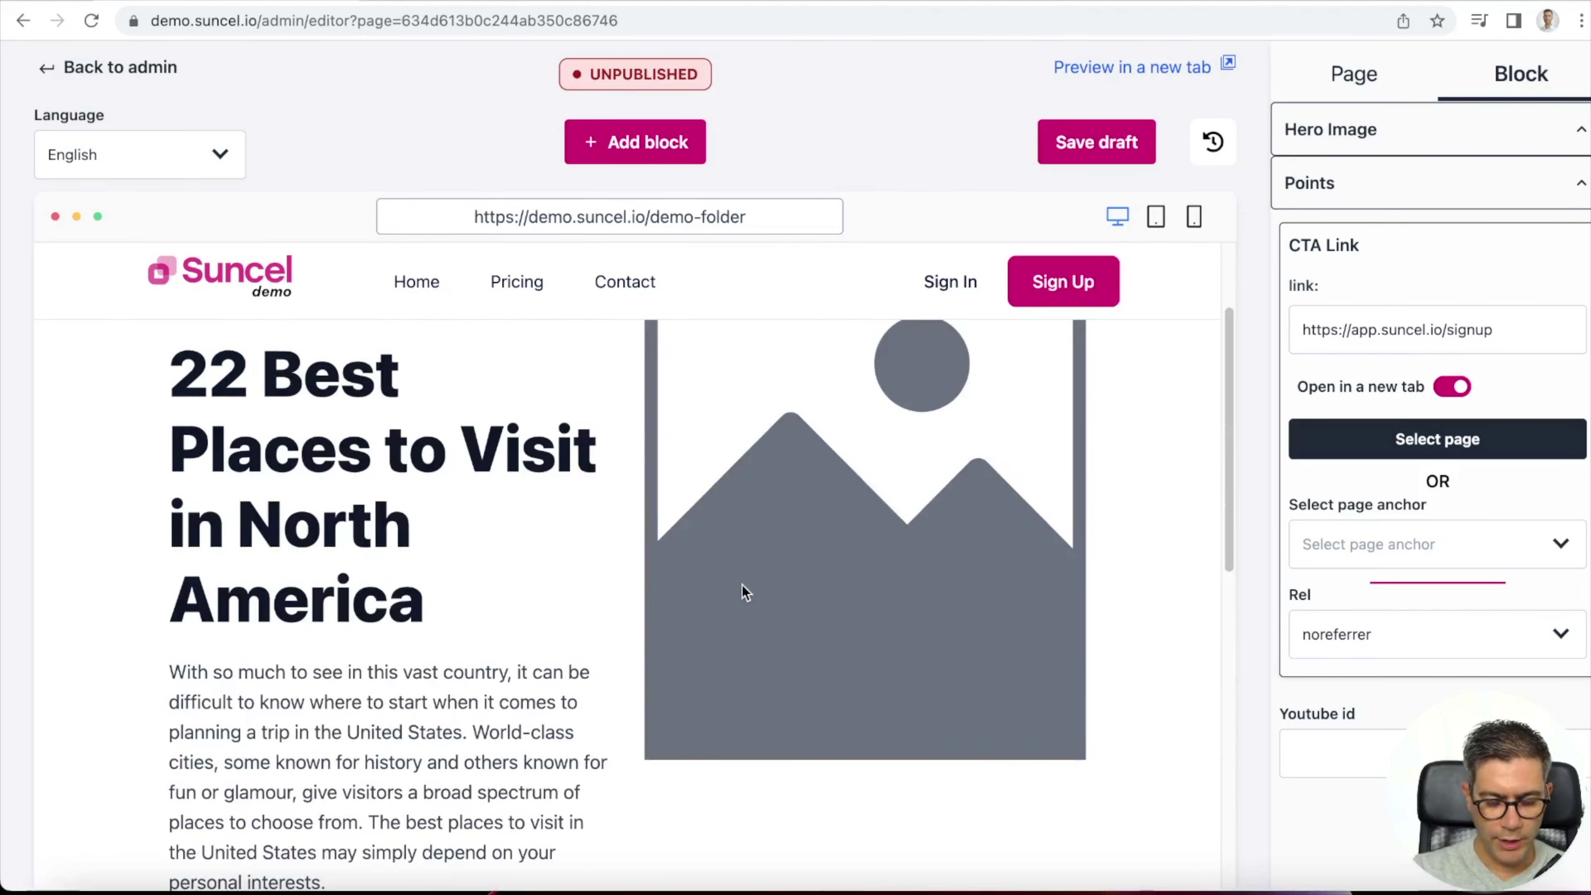
left_click(816, 573)
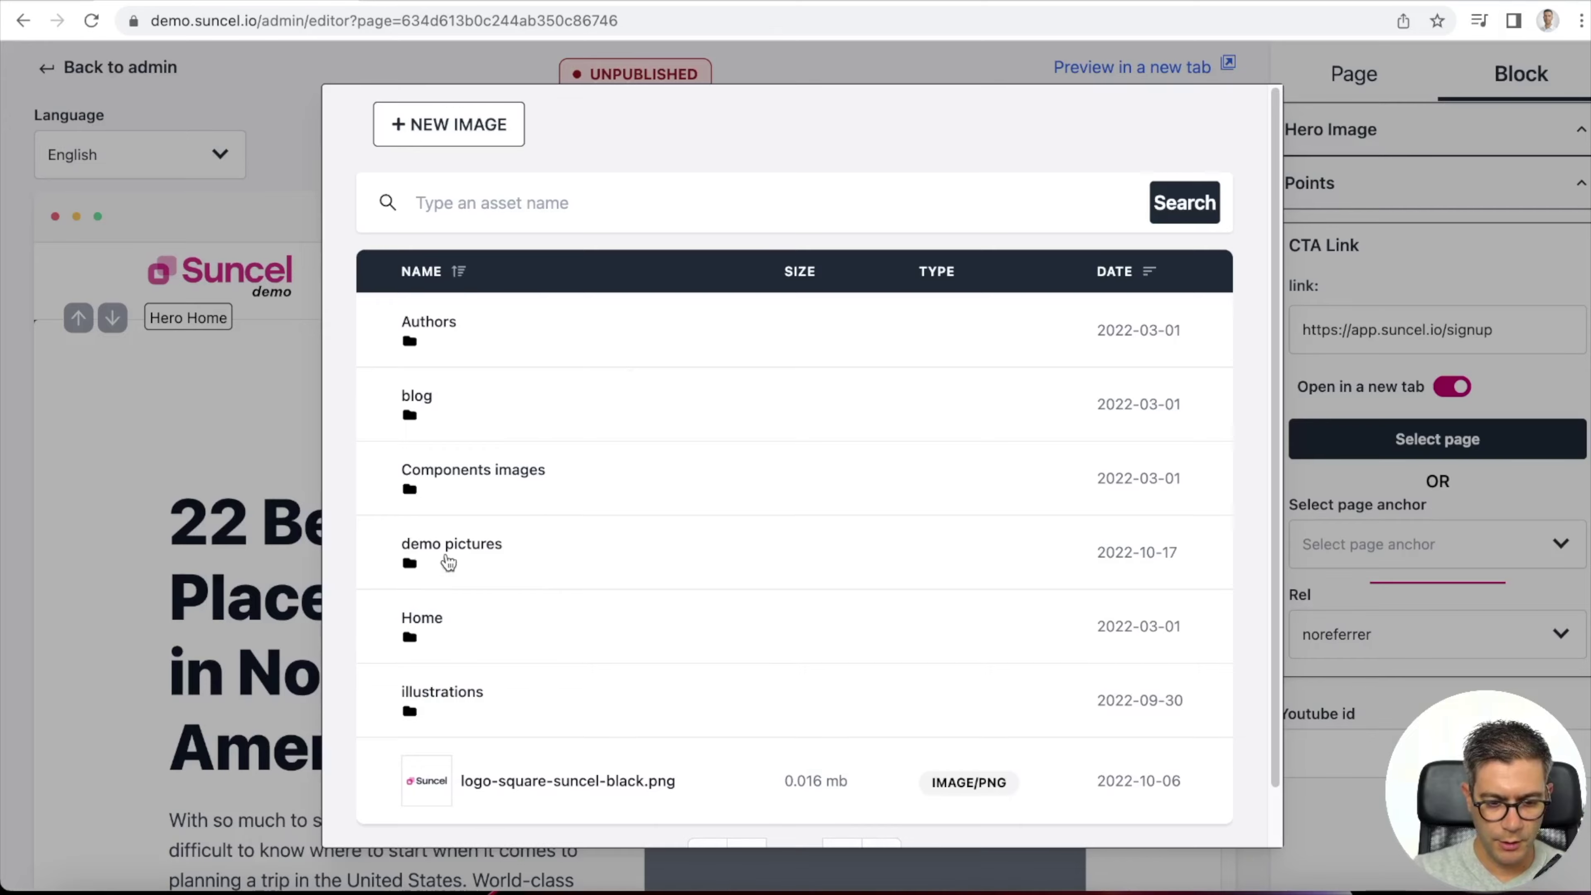
left_click(449, 562)
left_click(437, 489)
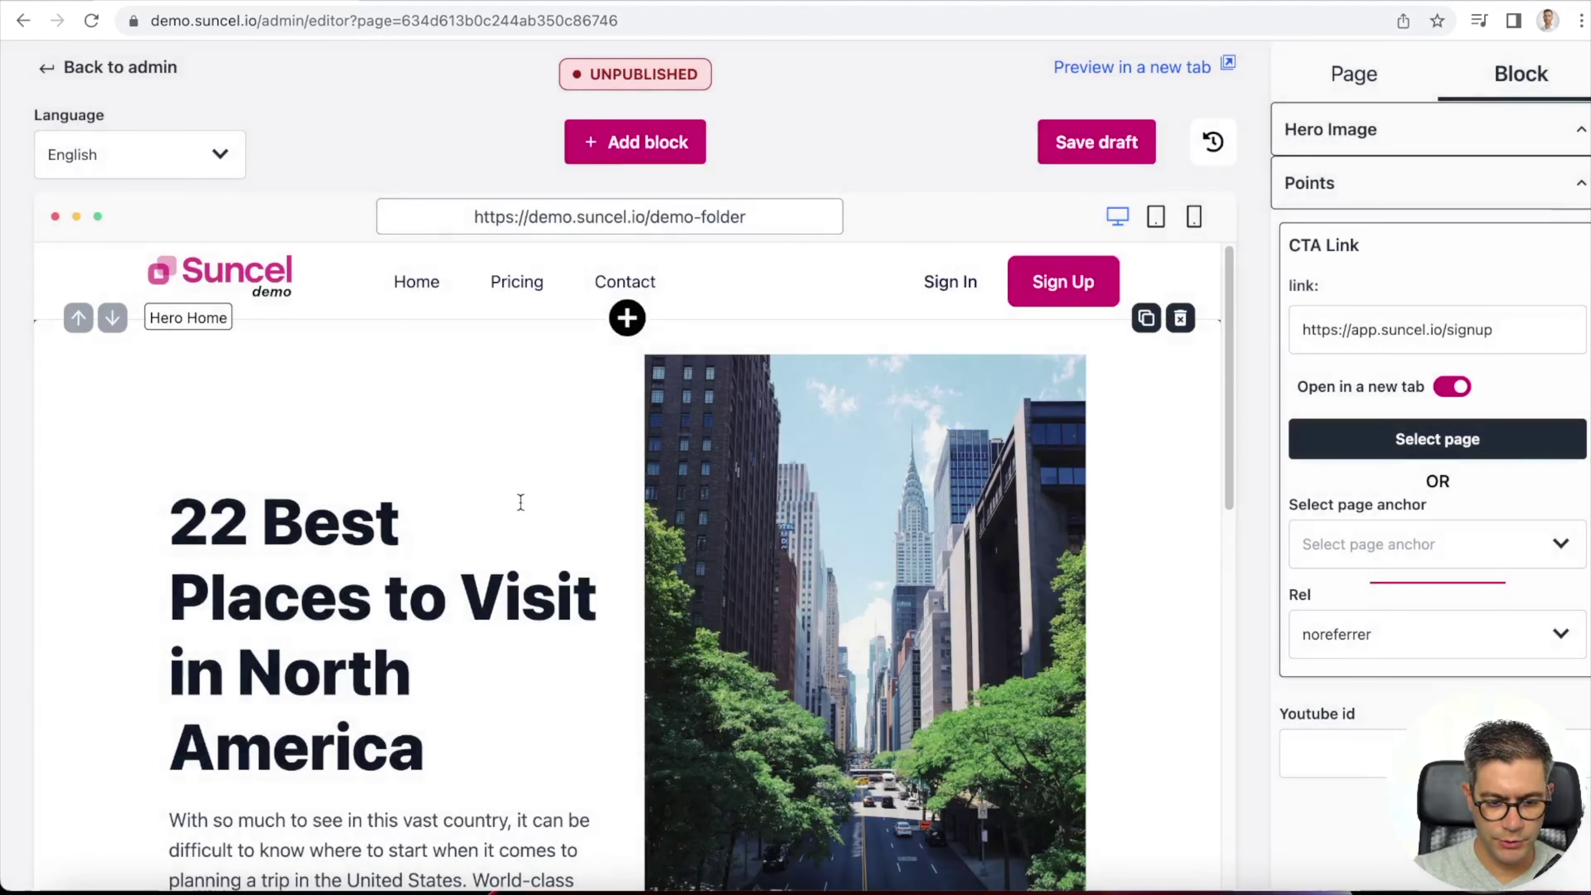
- Point the hero's CTA link to the internal demo page and turn off opening it in a new tab
scroll(520, 502, "down", 10)
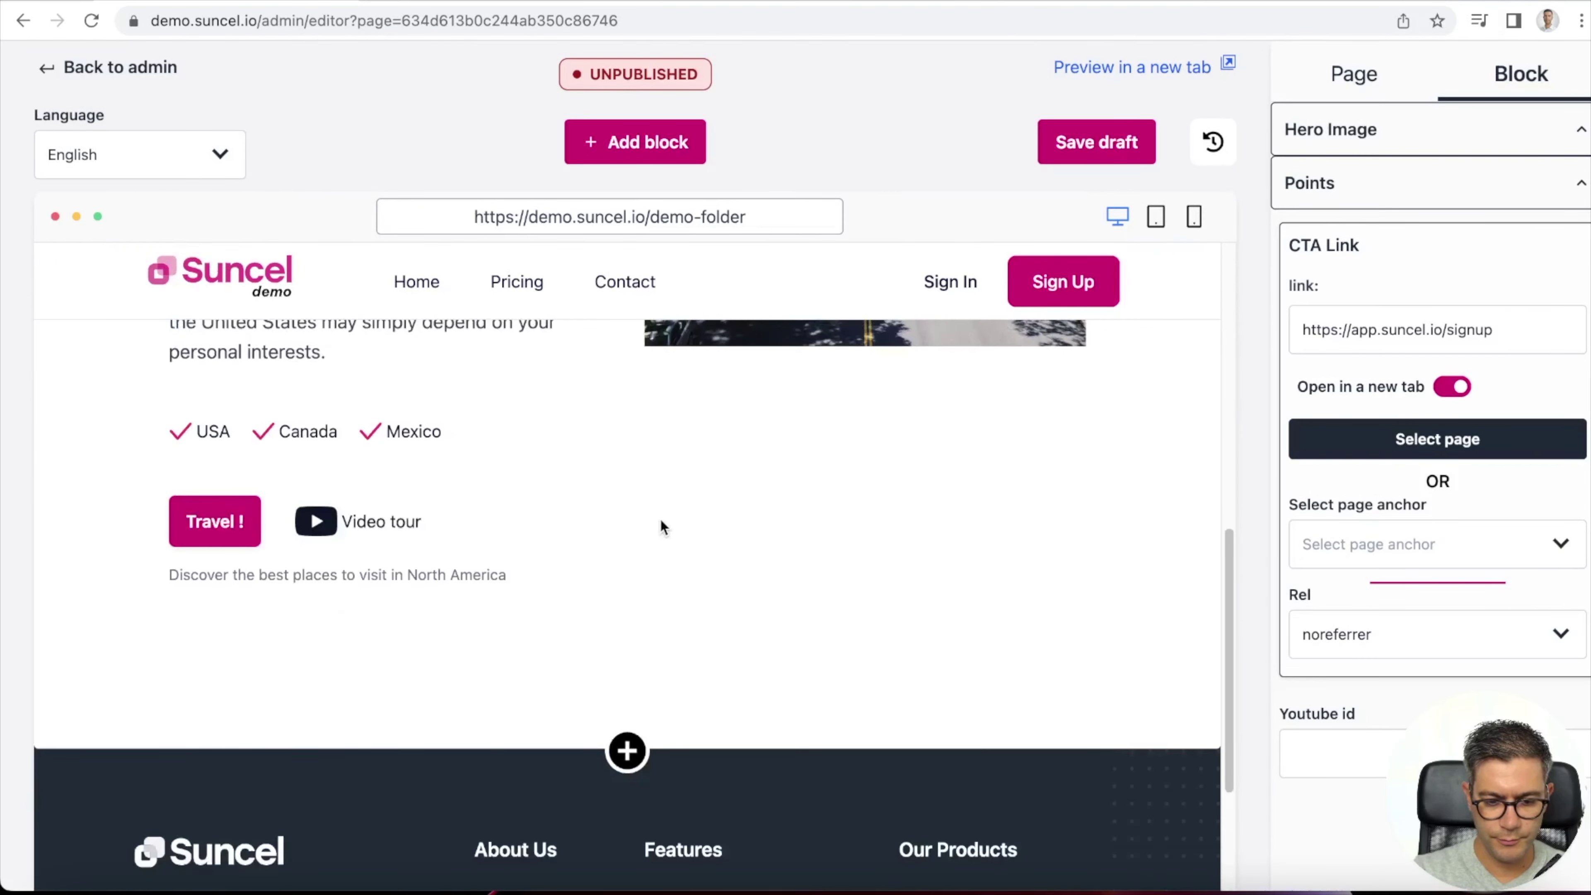
scroll(660, 520, "up", 10)
scroll(783, 517, "down", 5)
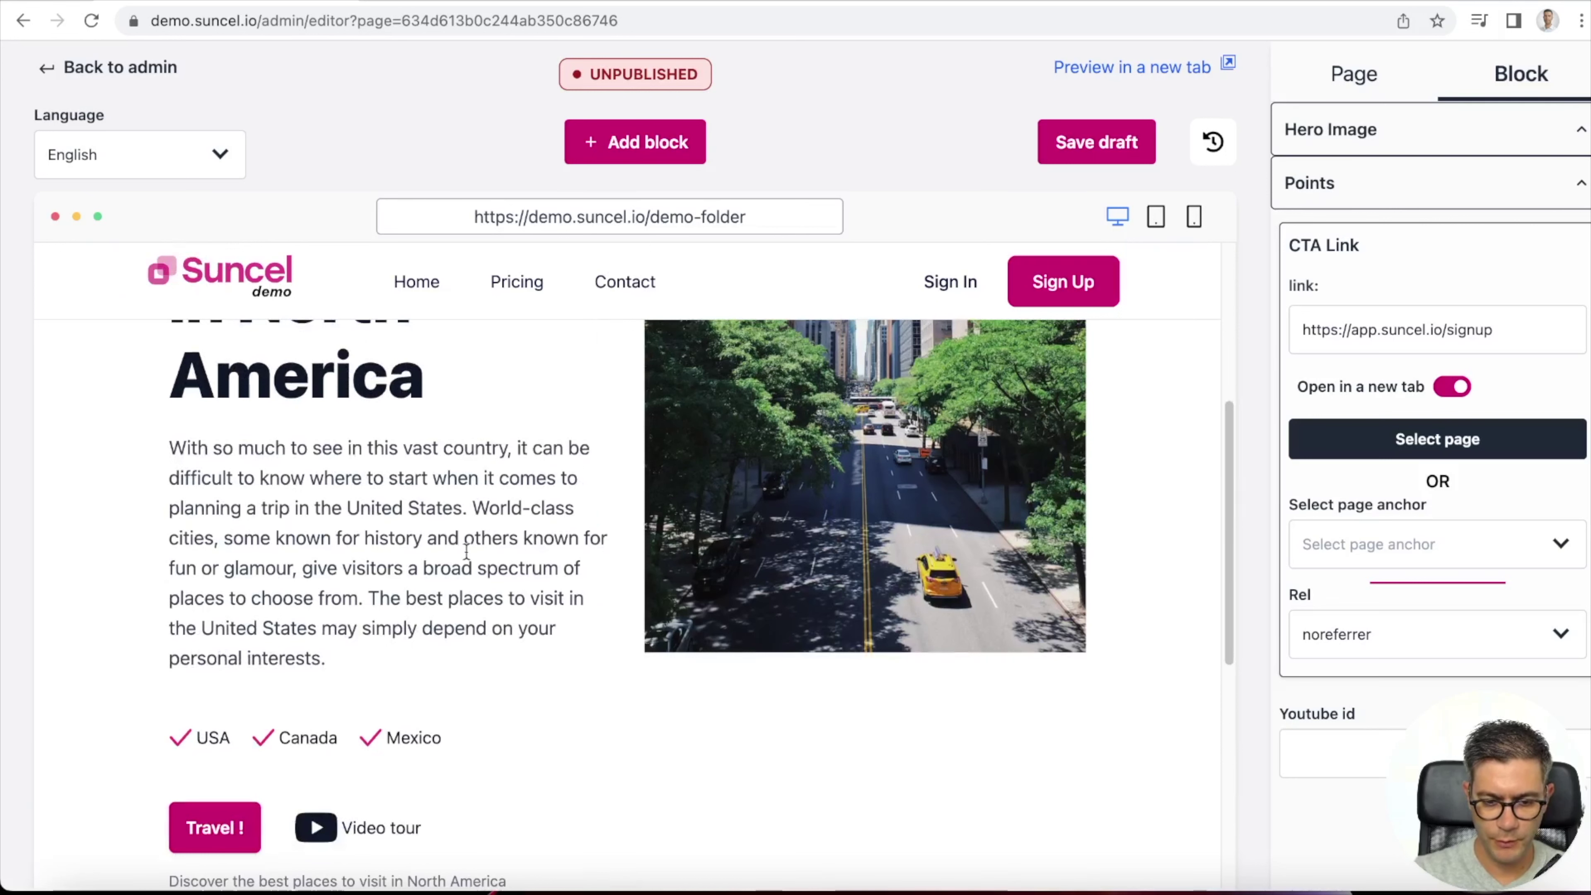
scroll(467, 552, "down", 1)
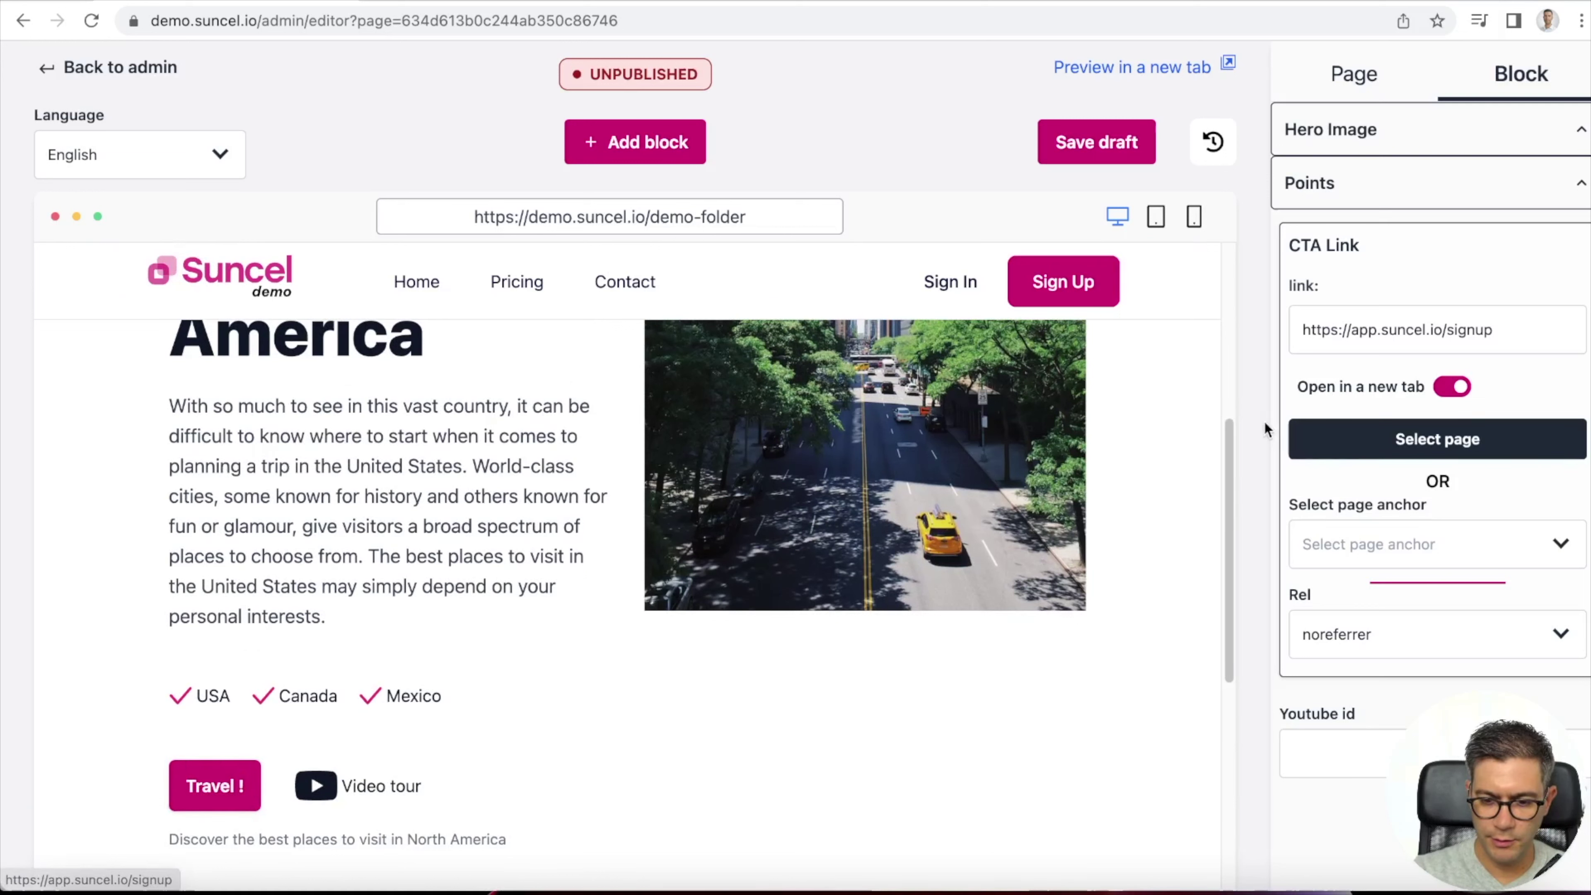
left_click_drag(1502, 329, 1272, 324)
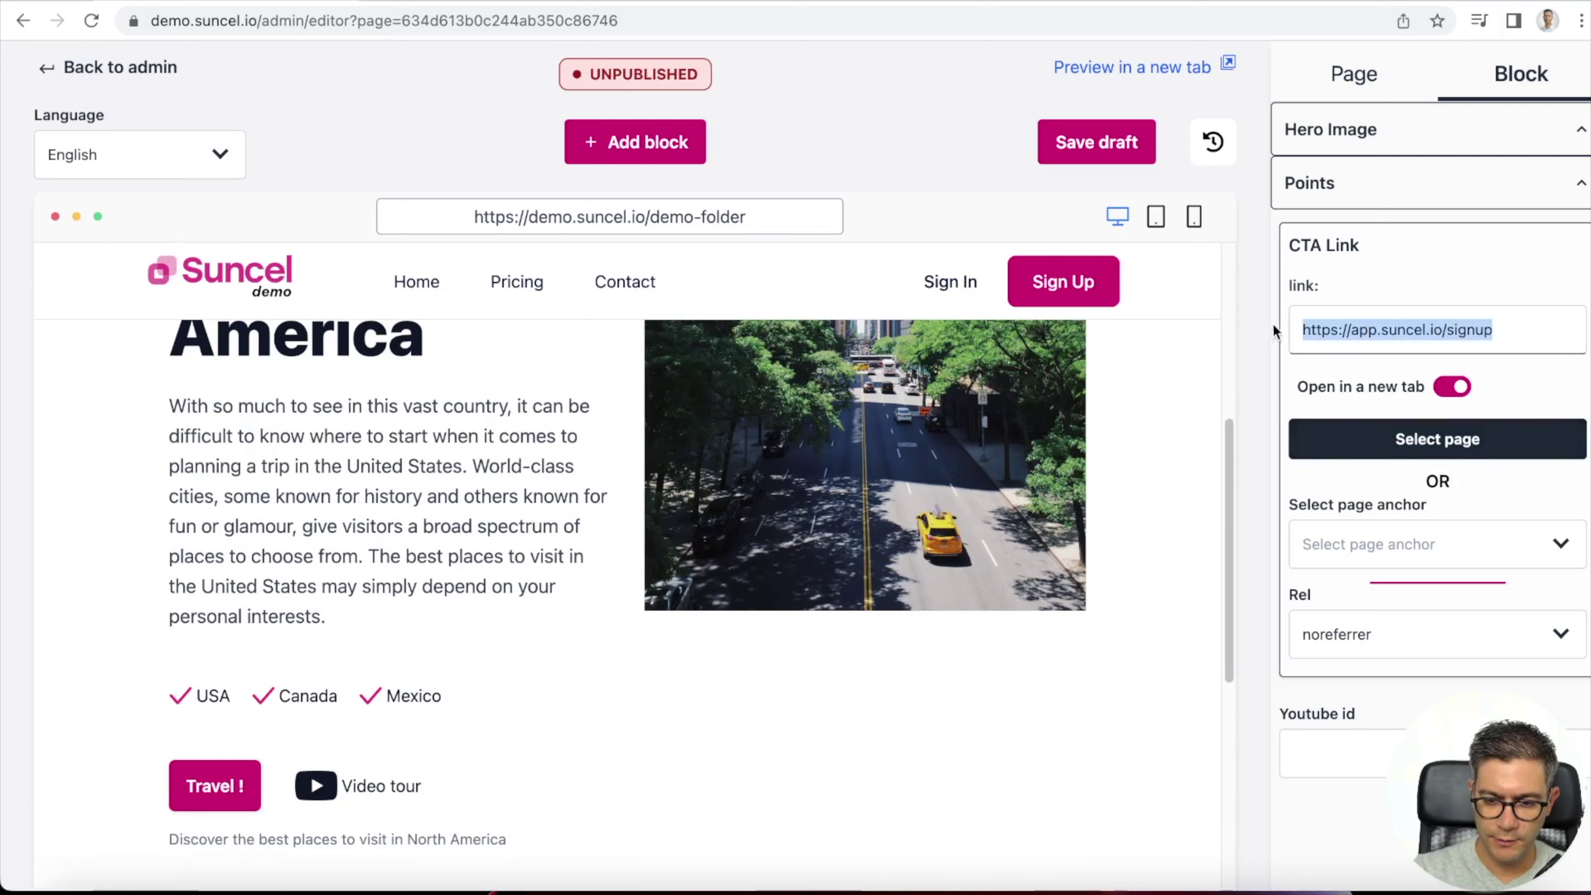
left_click(1456, 393)
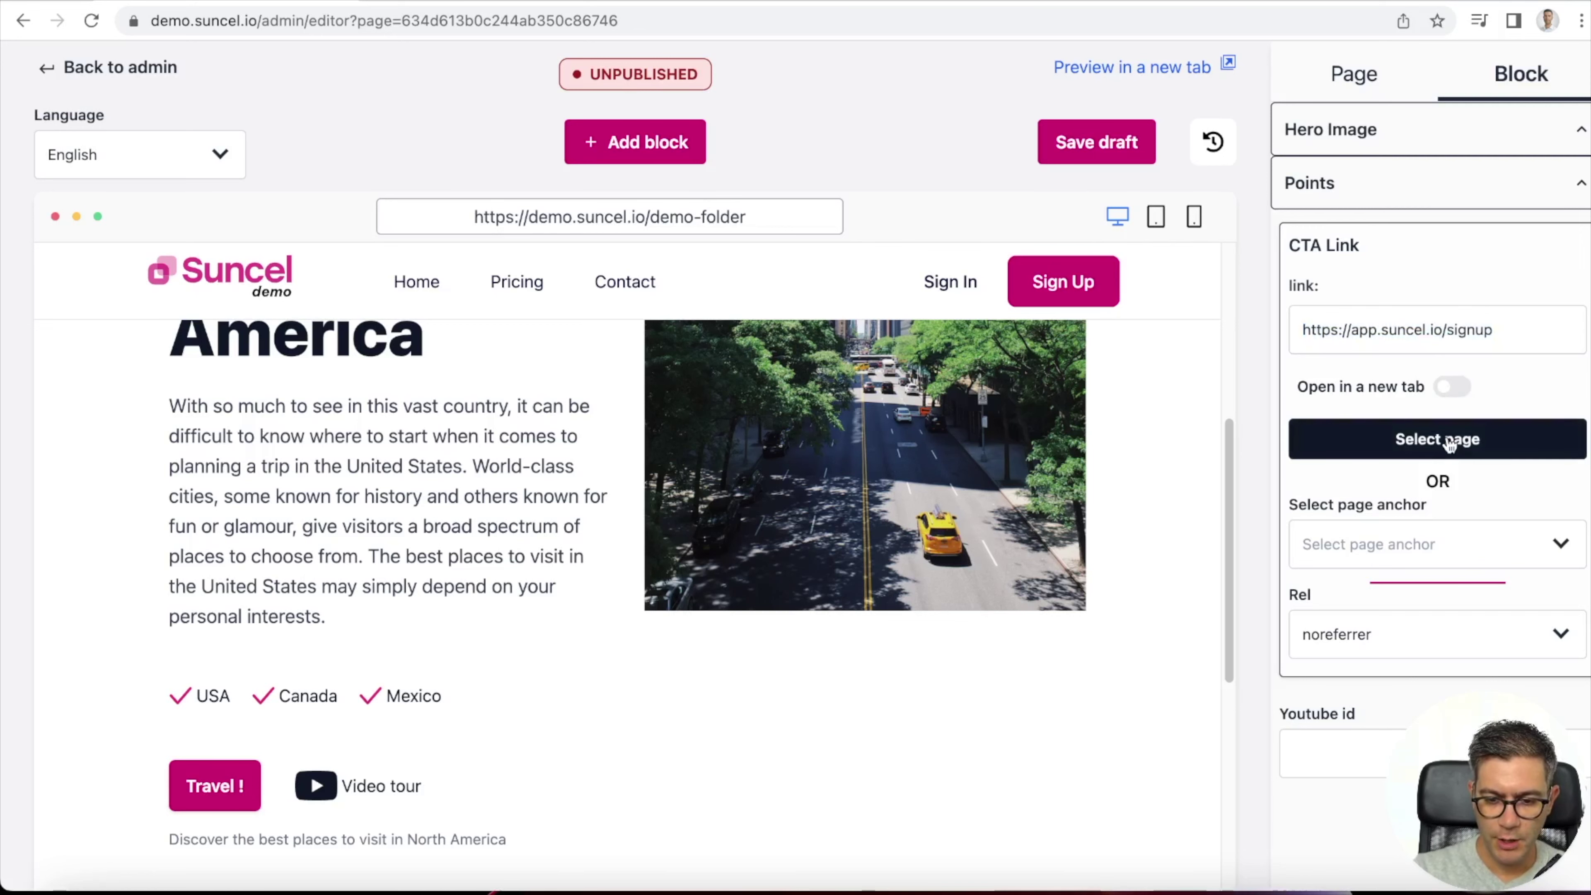
left_click(1460, 446)
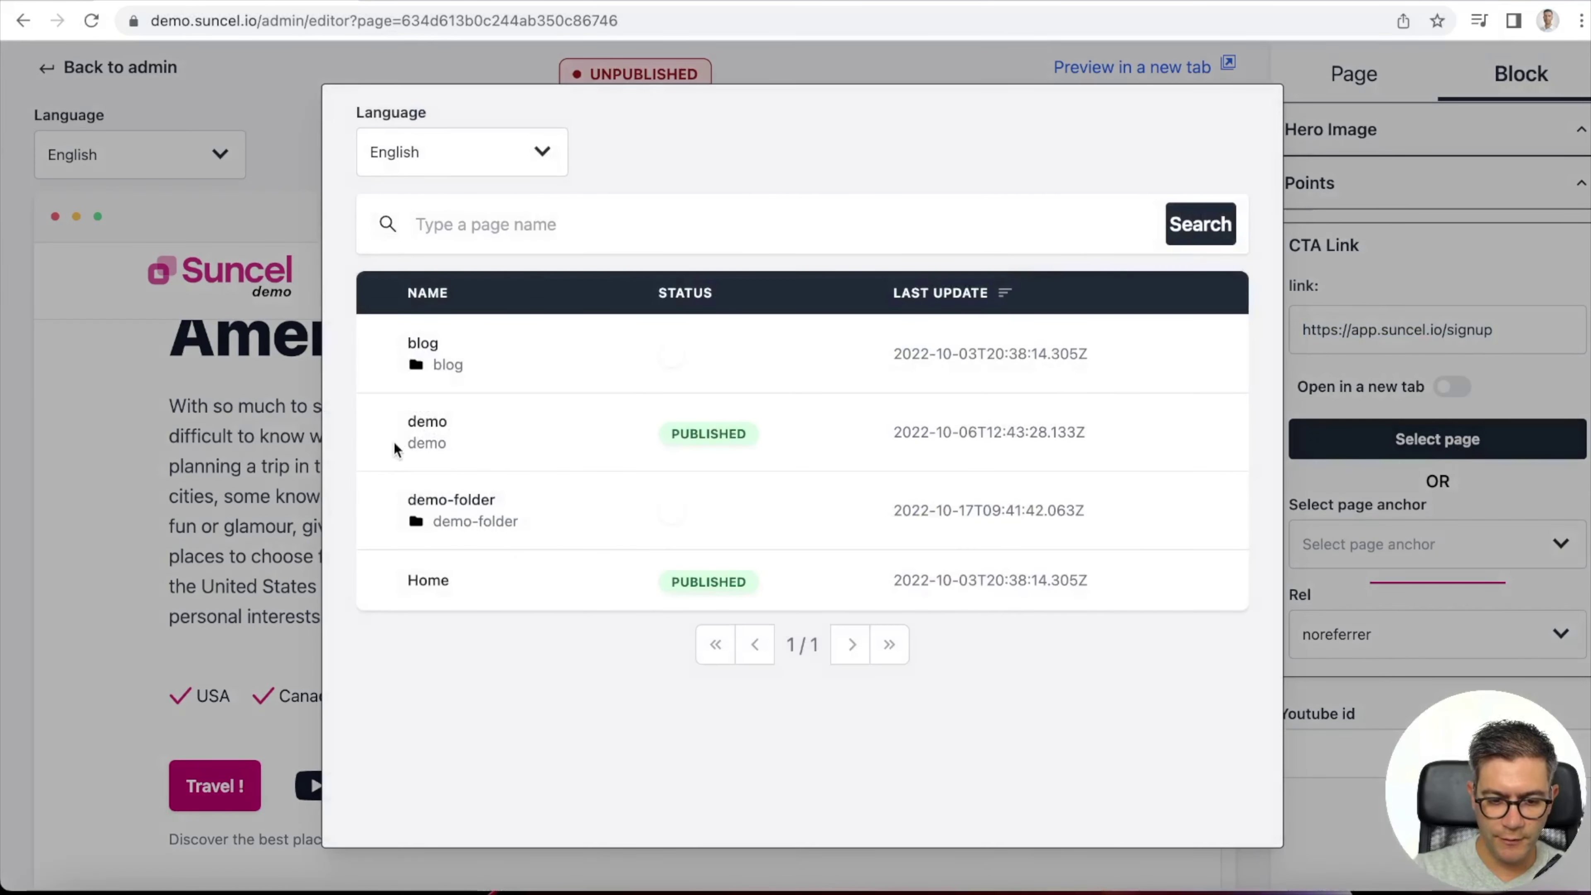
left_click(428, 440)
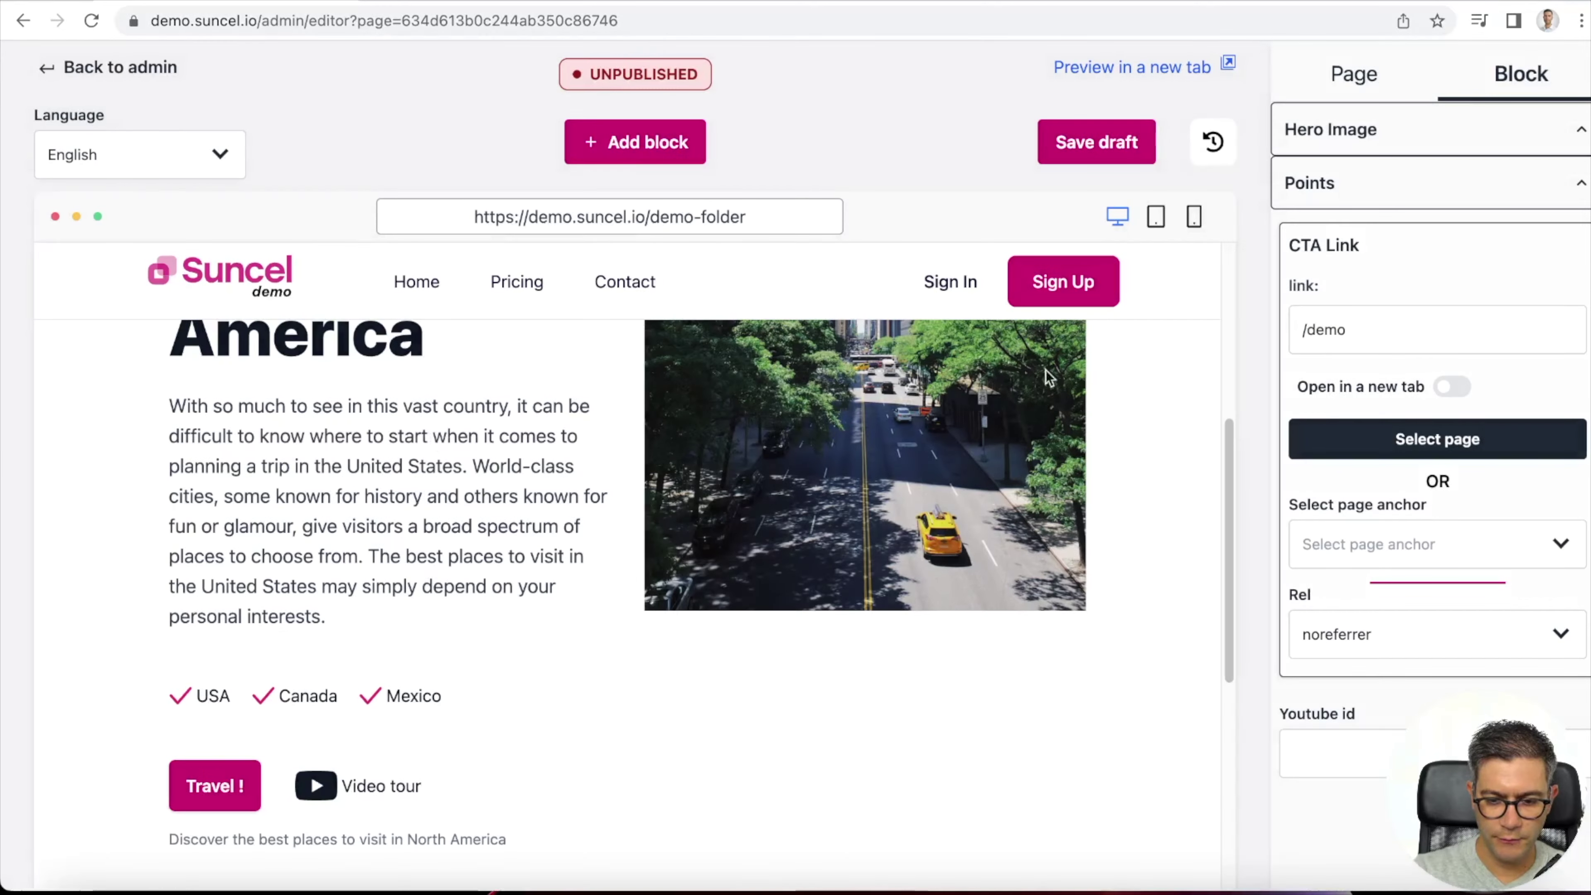
- Look through the page anchor and Rel options of the hero's CTA link without changing them
left_click(1402, 548)
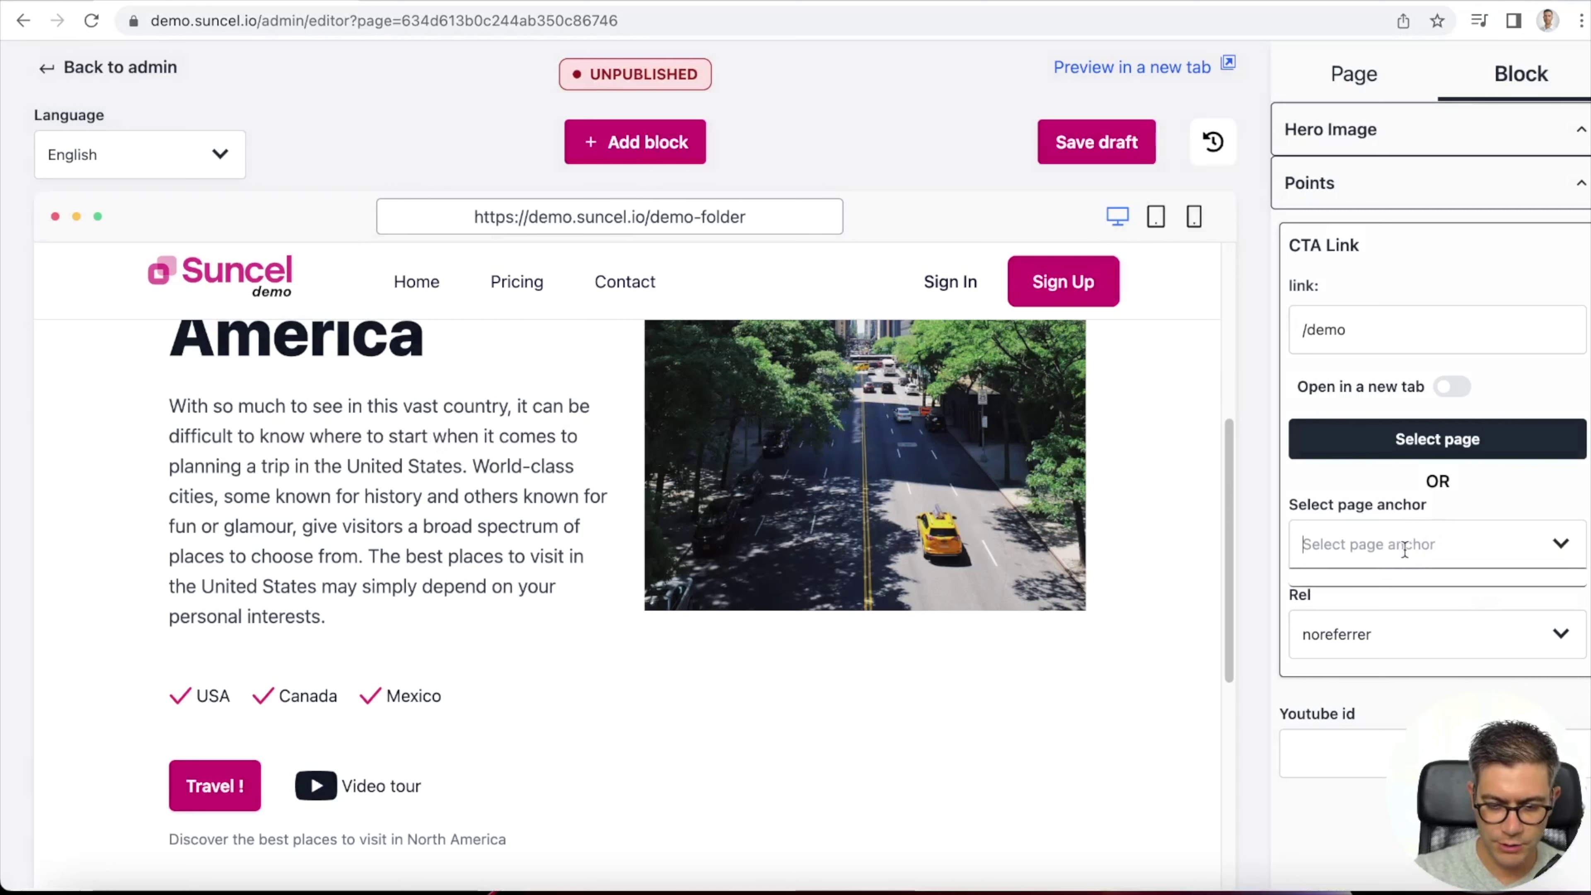
left_click(654, 685)
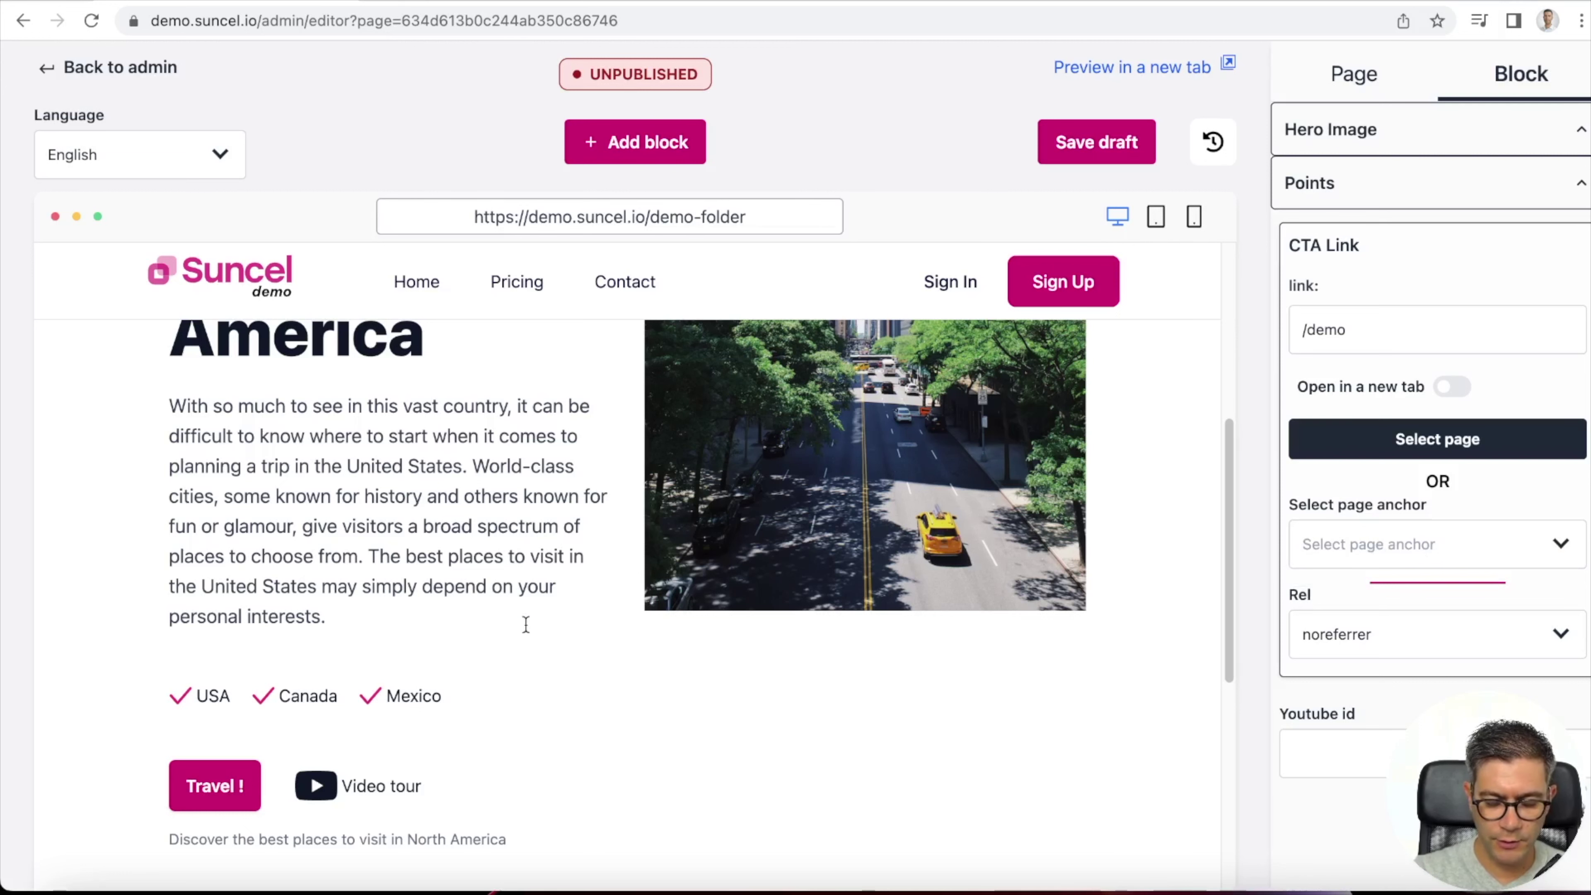
scroll(526, 624, "down", 4)
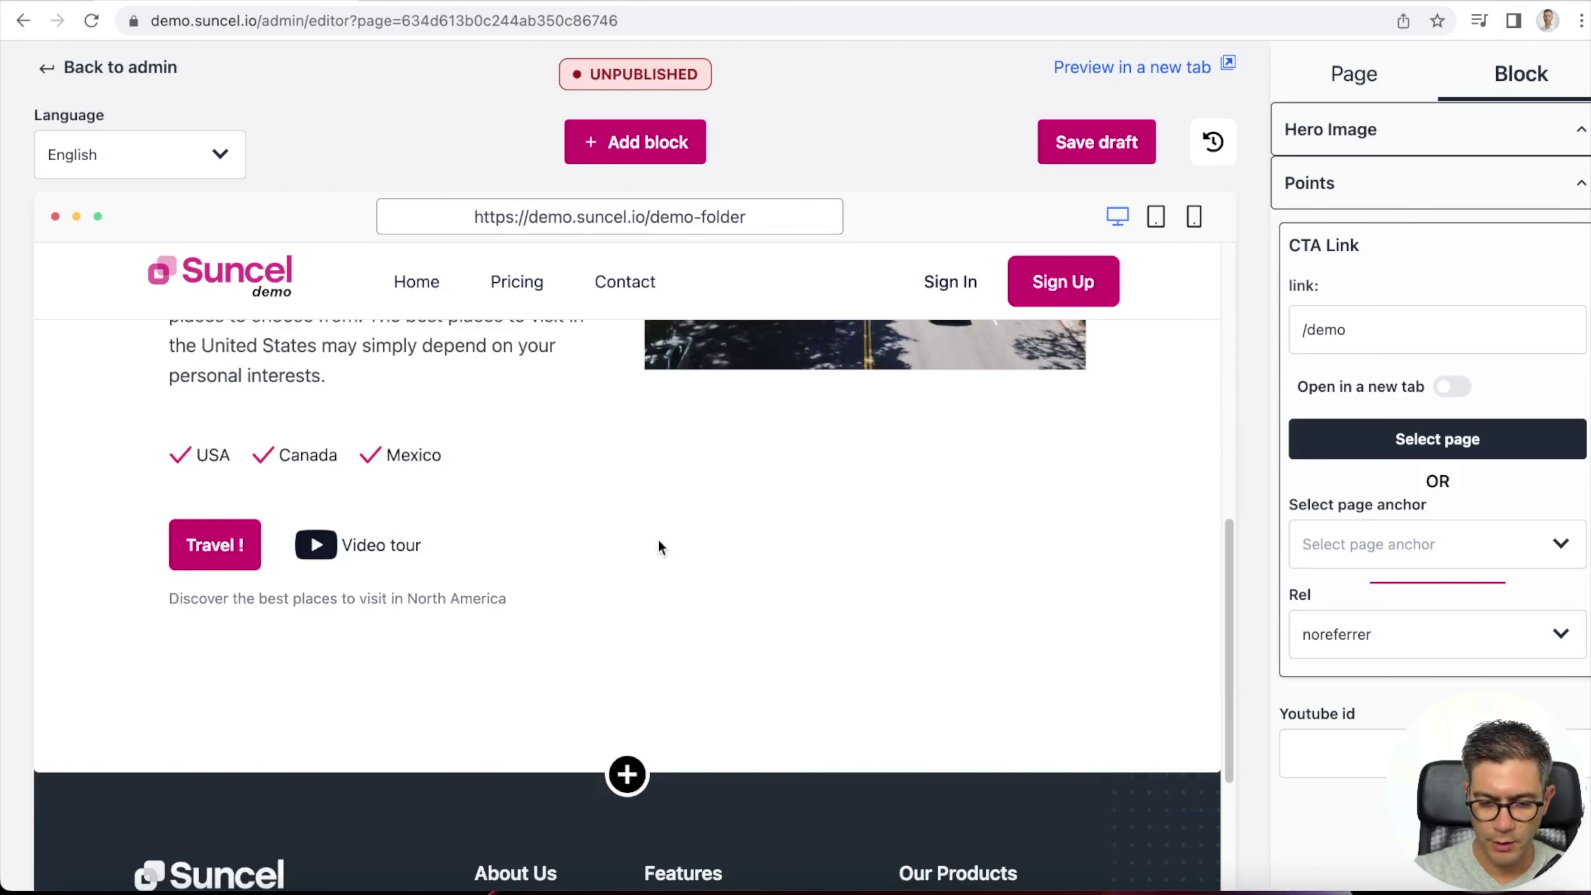
left_click(1419, 636)
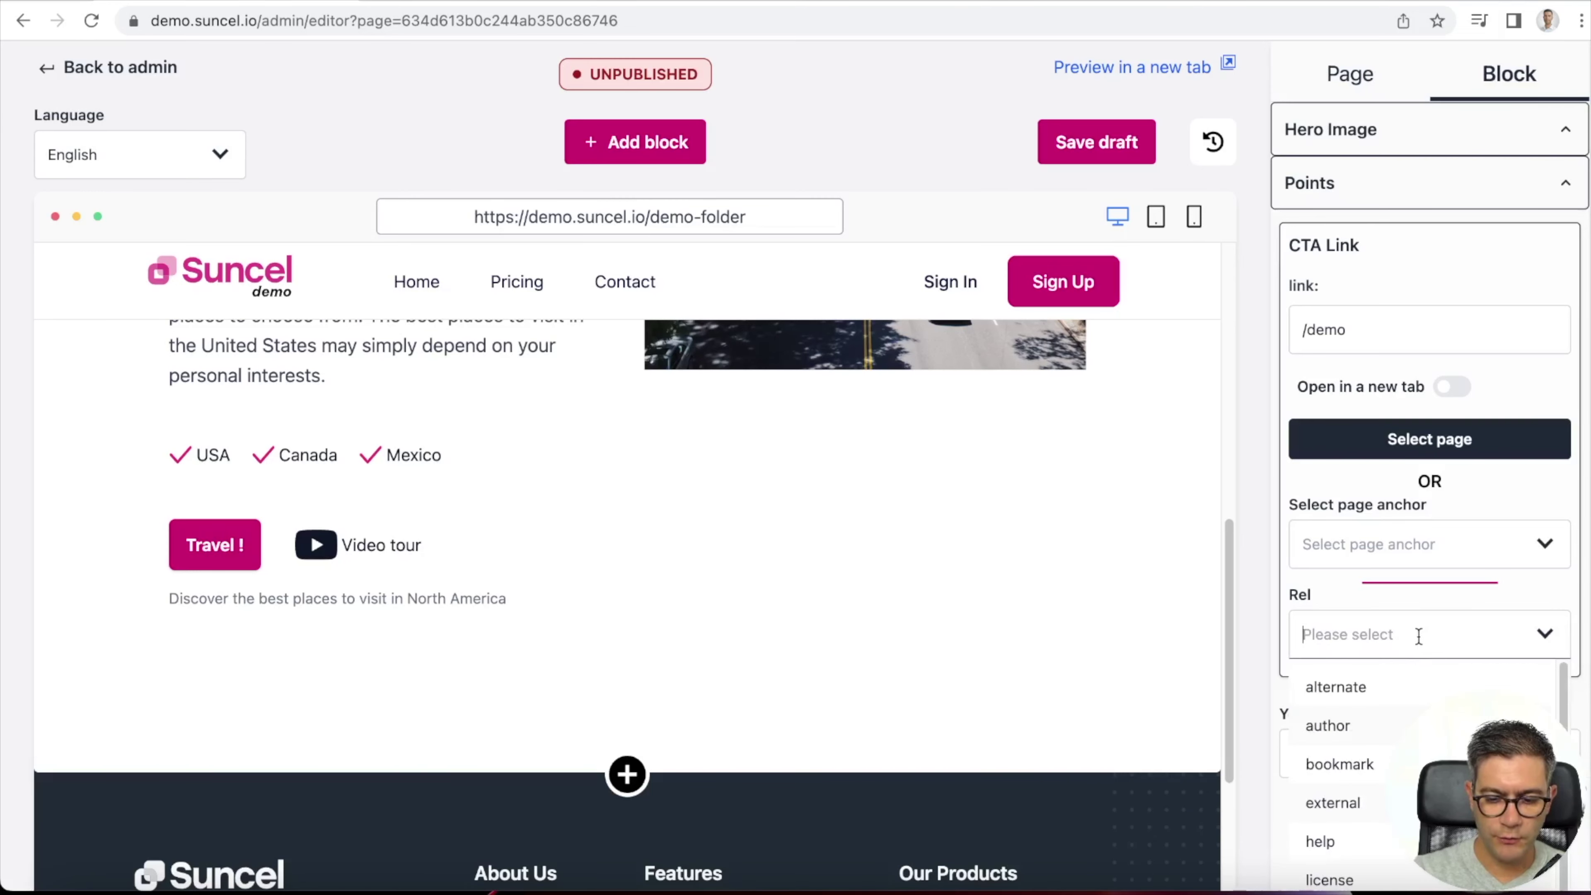
scroll(1353, 777, "down", 2)
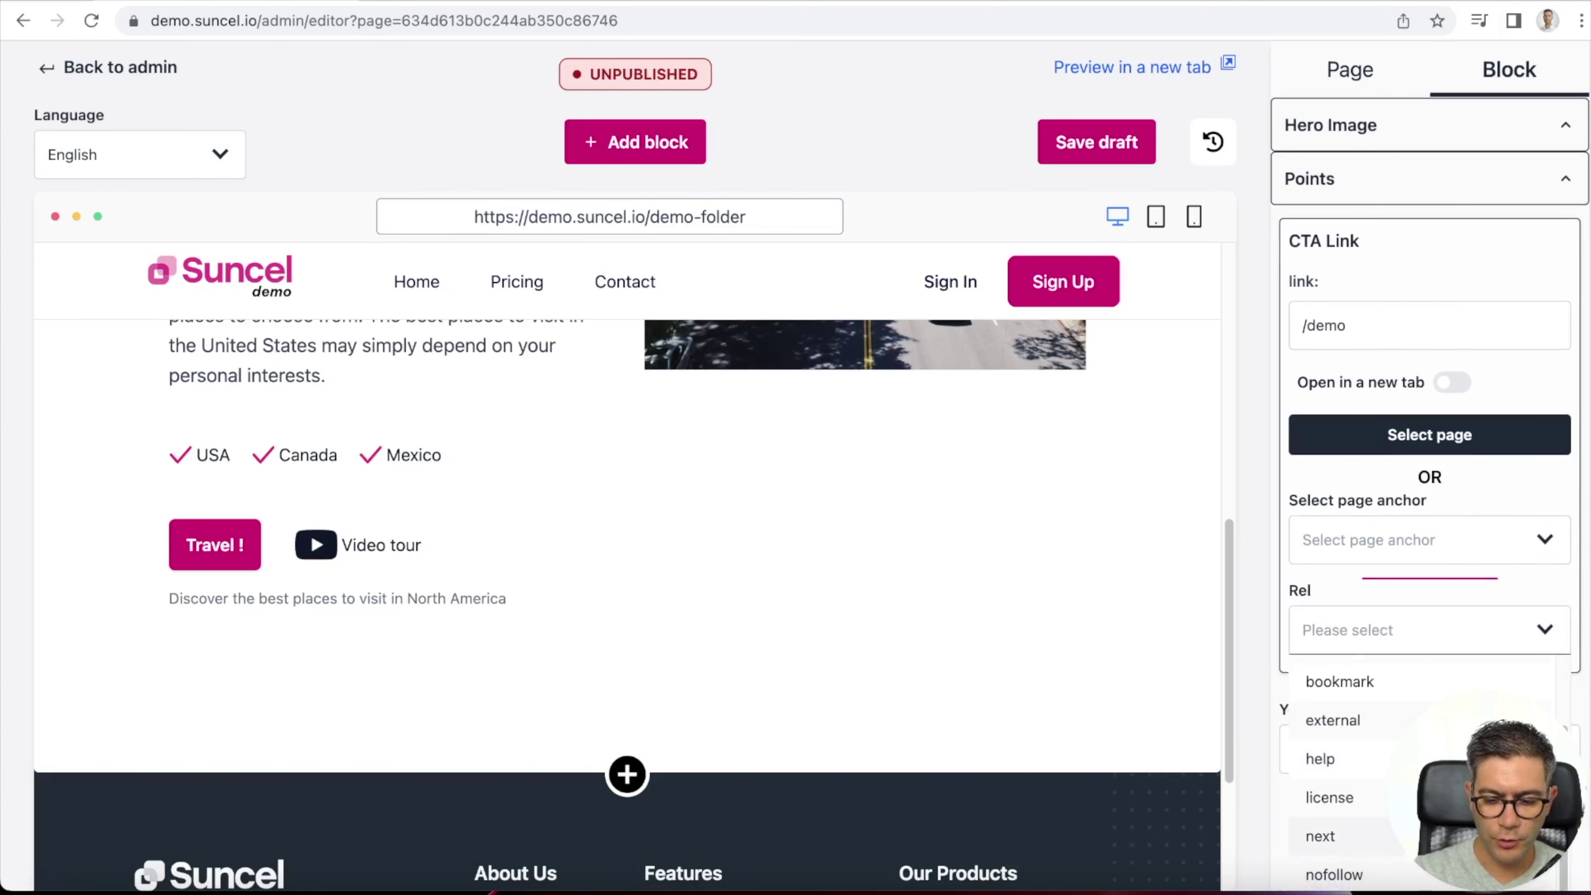
scroll(1418, 671, "down", 4)
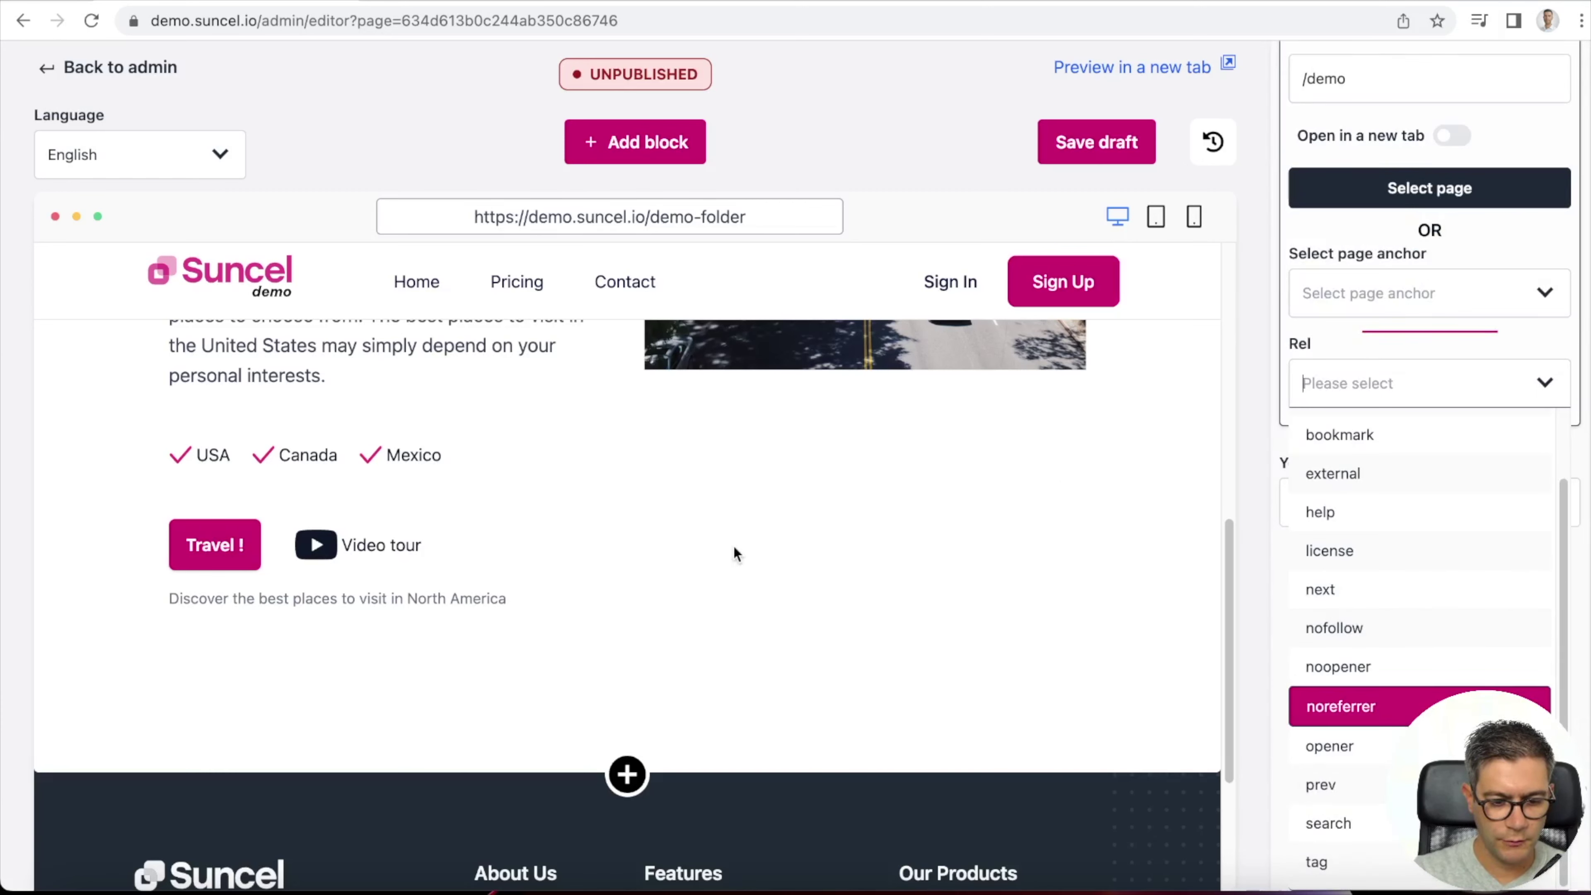
left_click(688, 561)
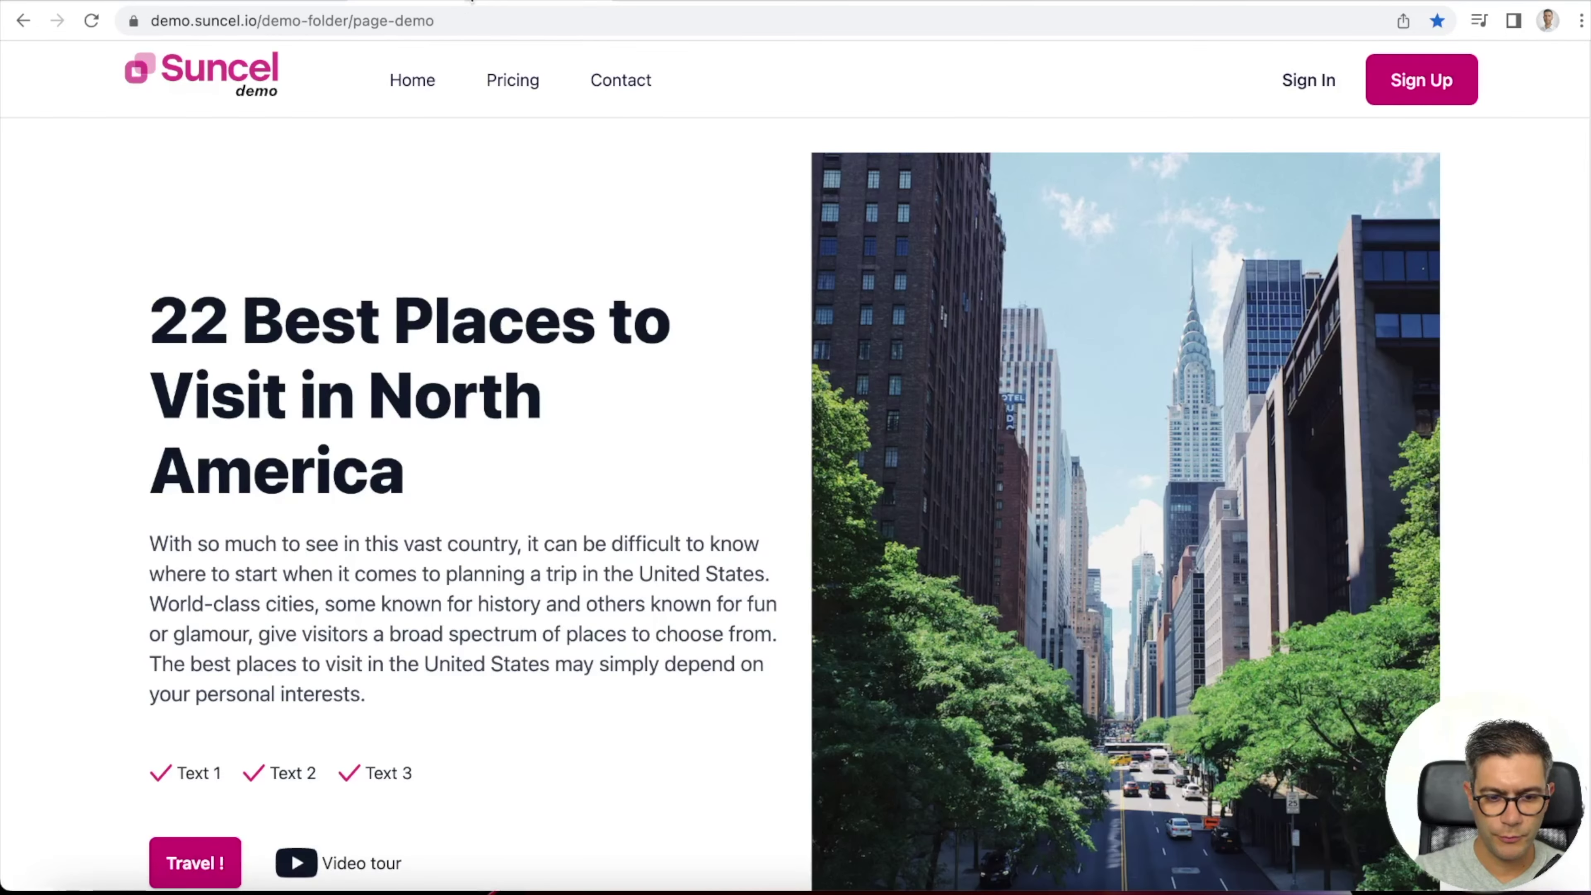
- Review the published demo page's sections below the hero, from Fly to New York to the countries list, and return to the editor
scroll(612, 410, "down", 15)
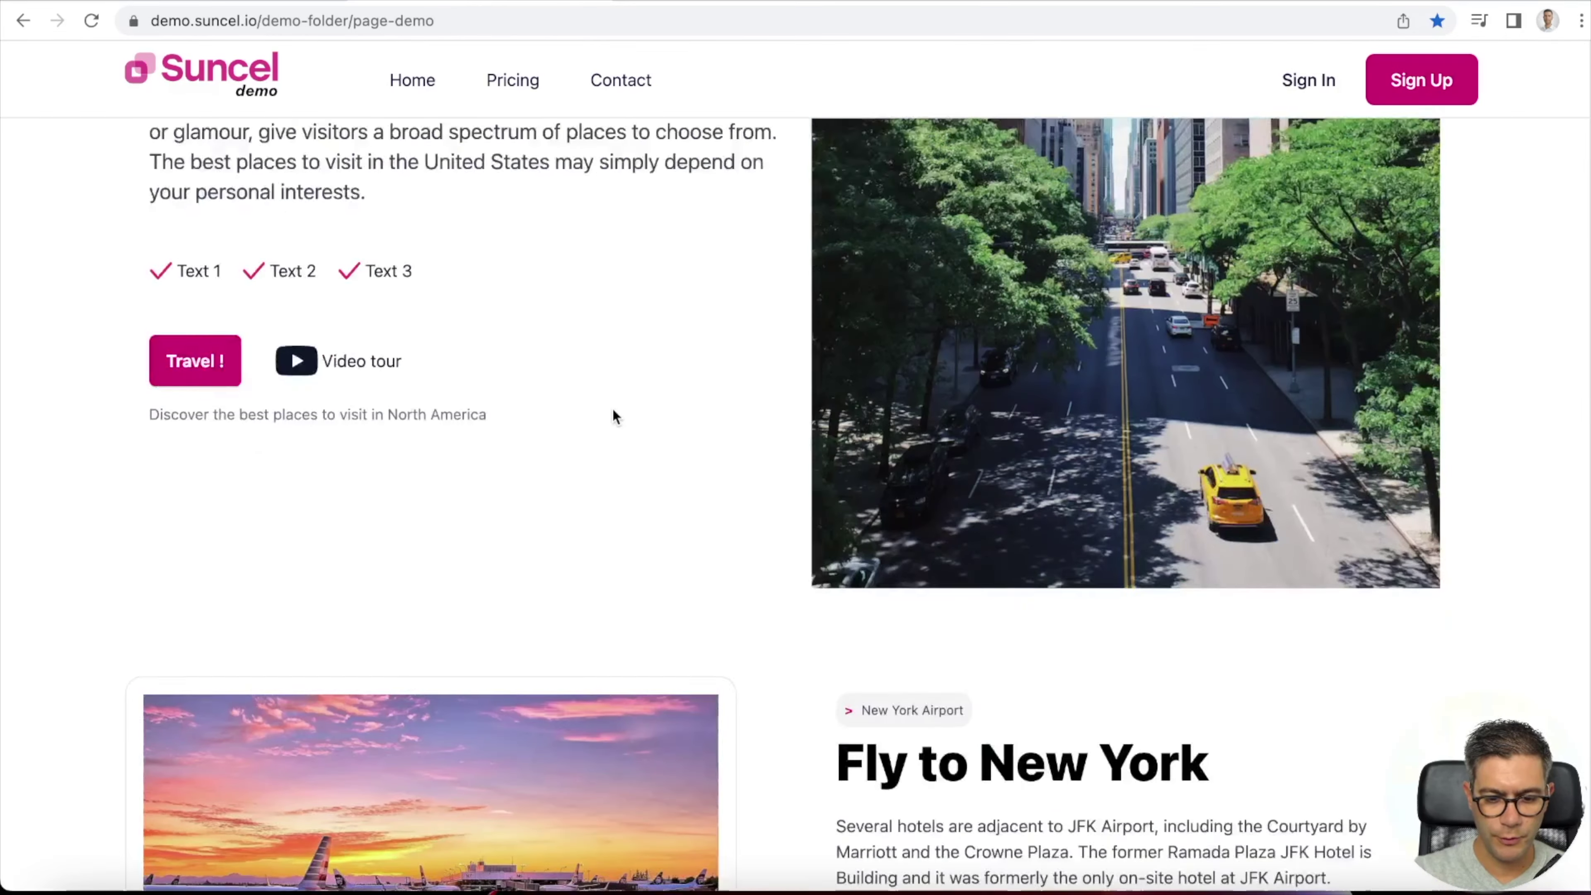
scroll(961, 318, "down", 12)
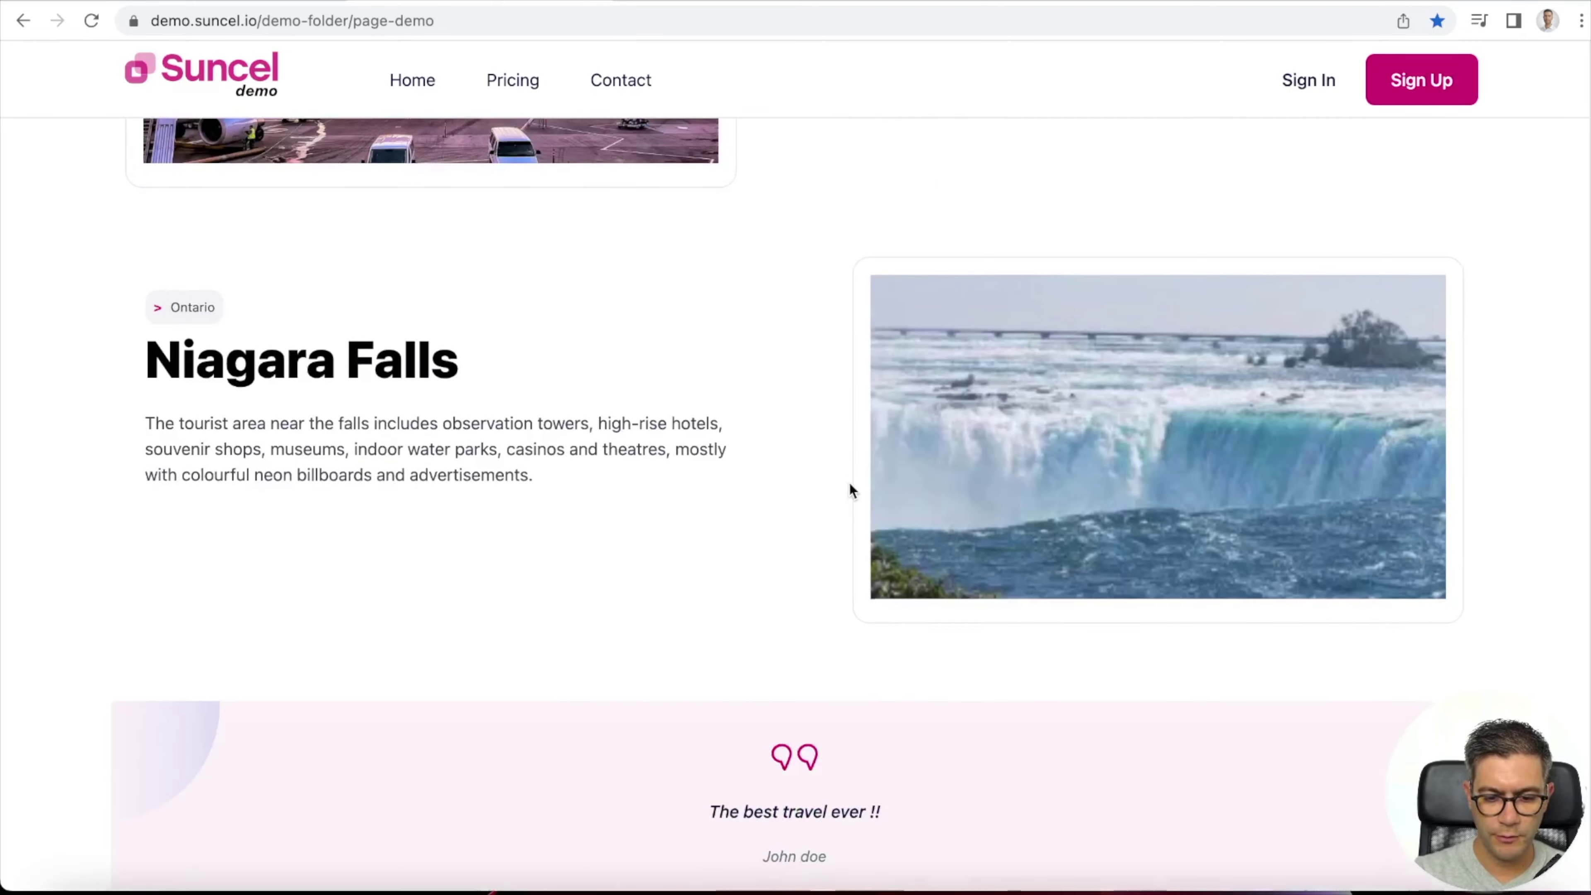
scroll(829, 475, "down", 10)
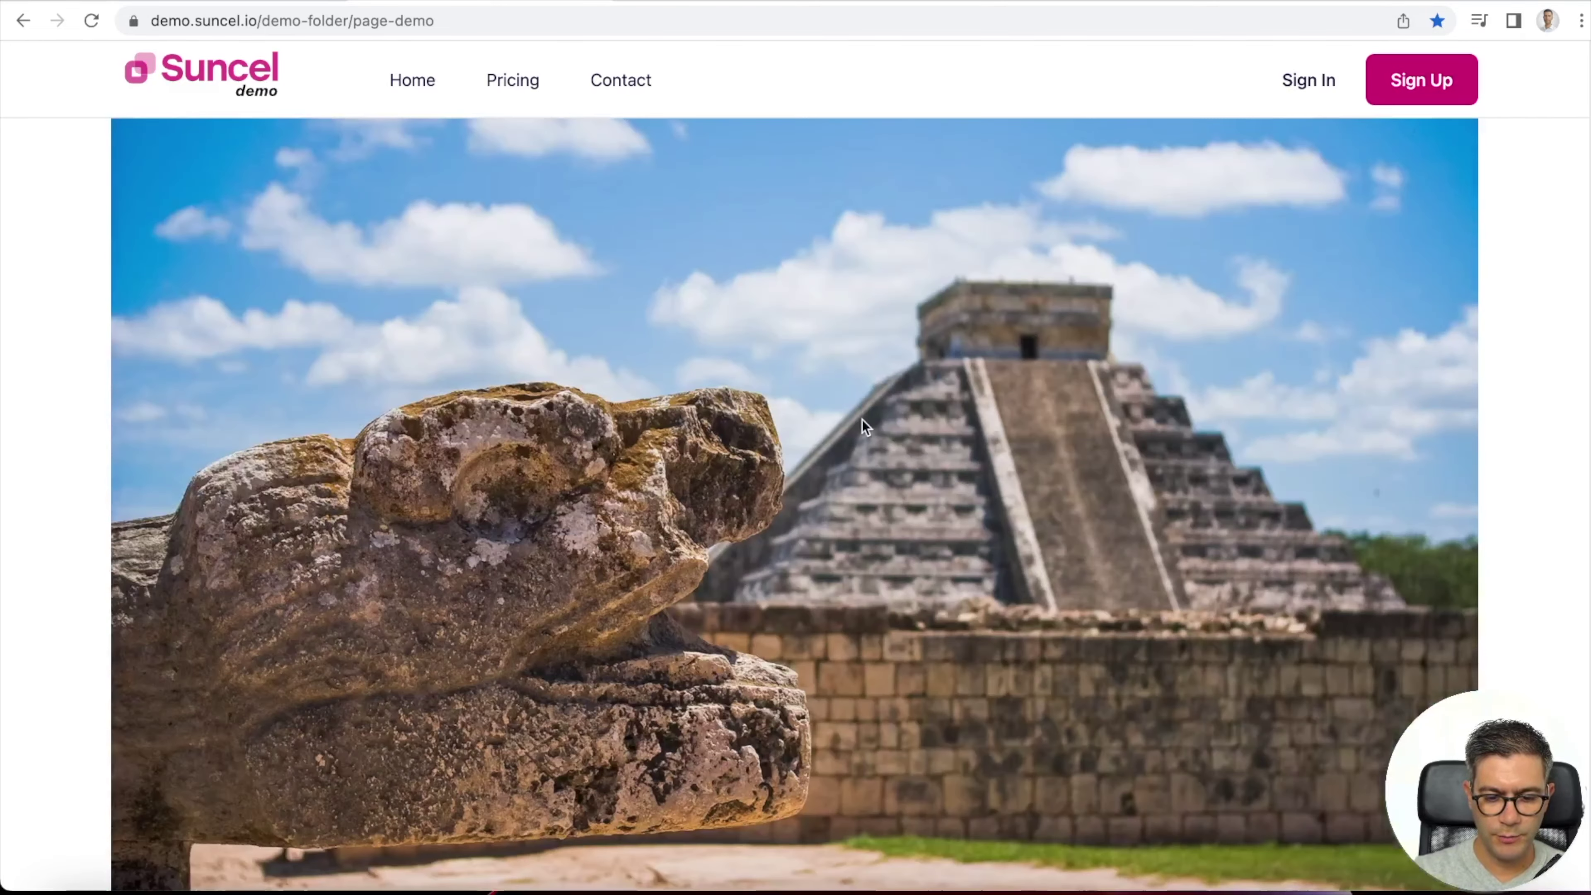
scroll(865, 426, "down", 1)
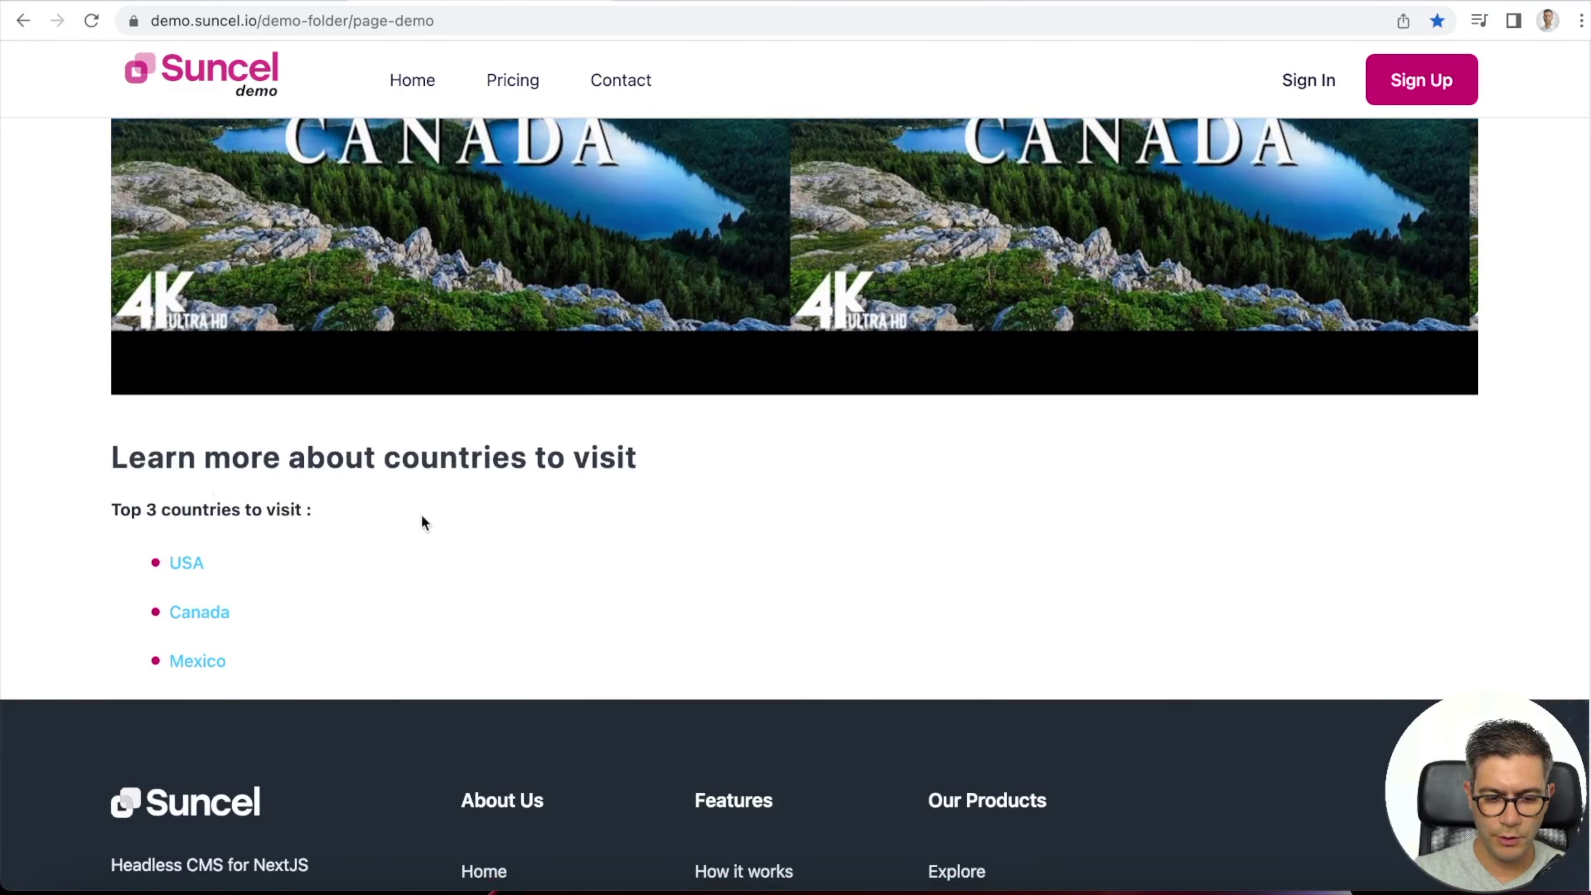
left_click(253, 4)
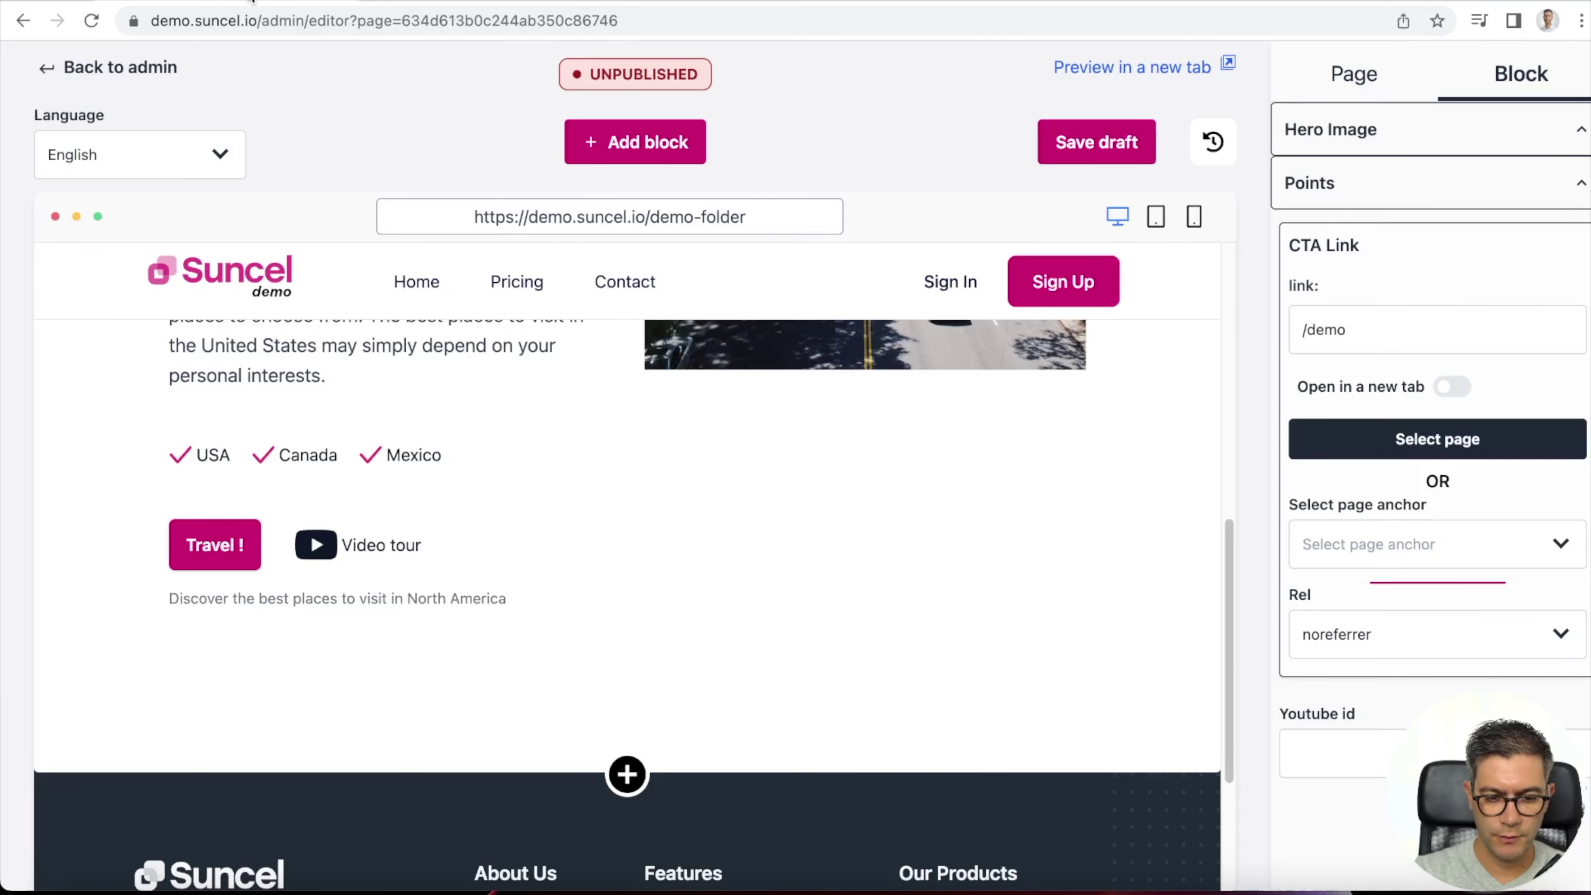
- Add a Home Featured layout block below the hero
left_click(626, 775)
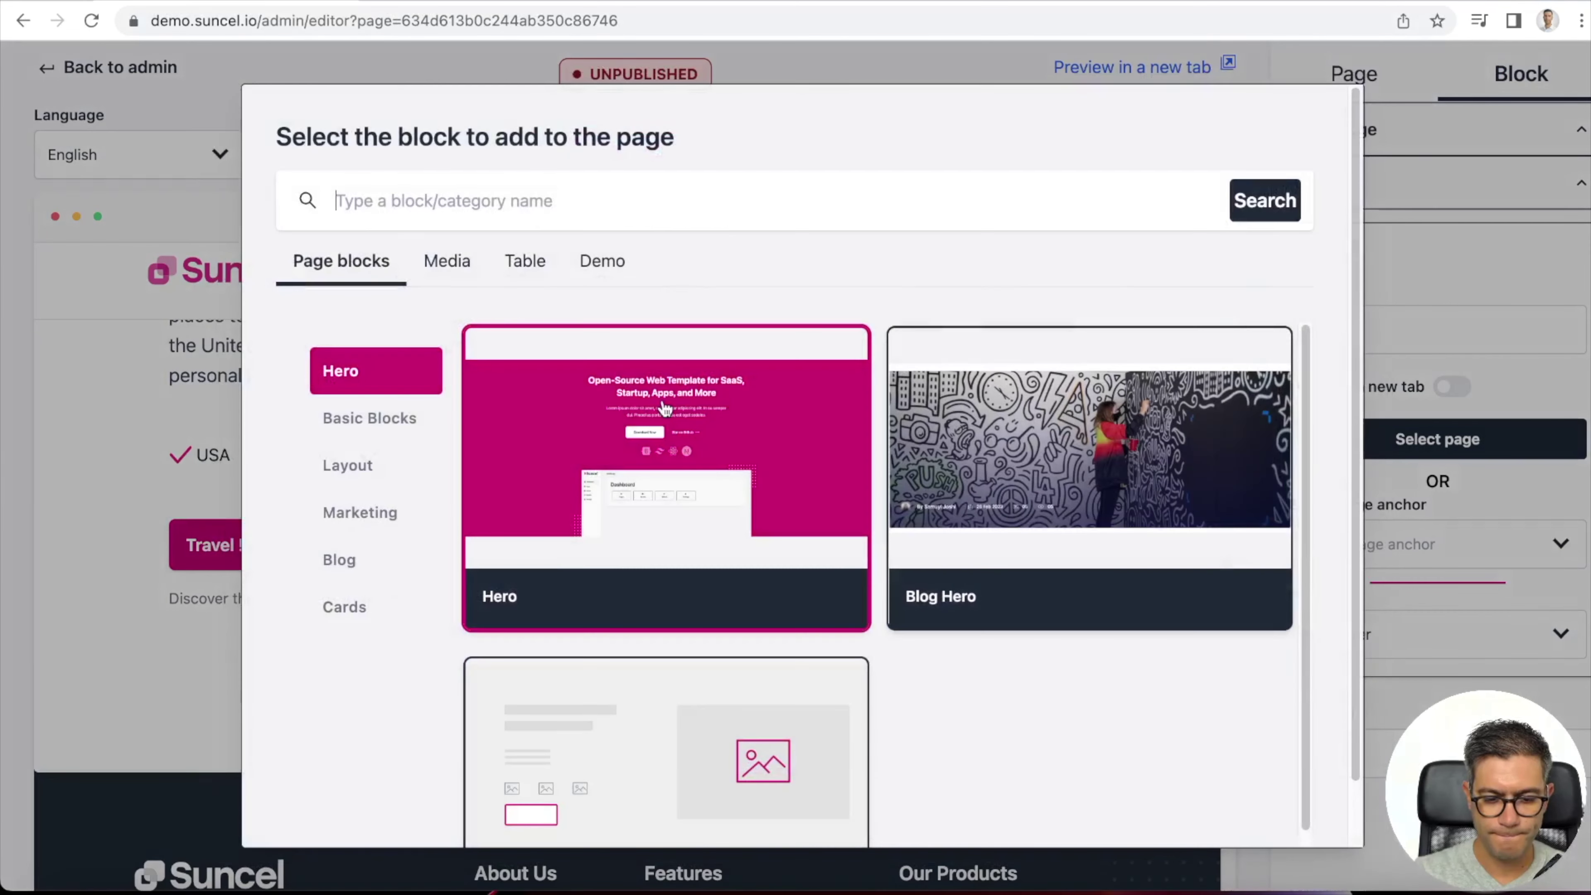
left_click(372, 468)
scroll(1077, 687, "down", 1)
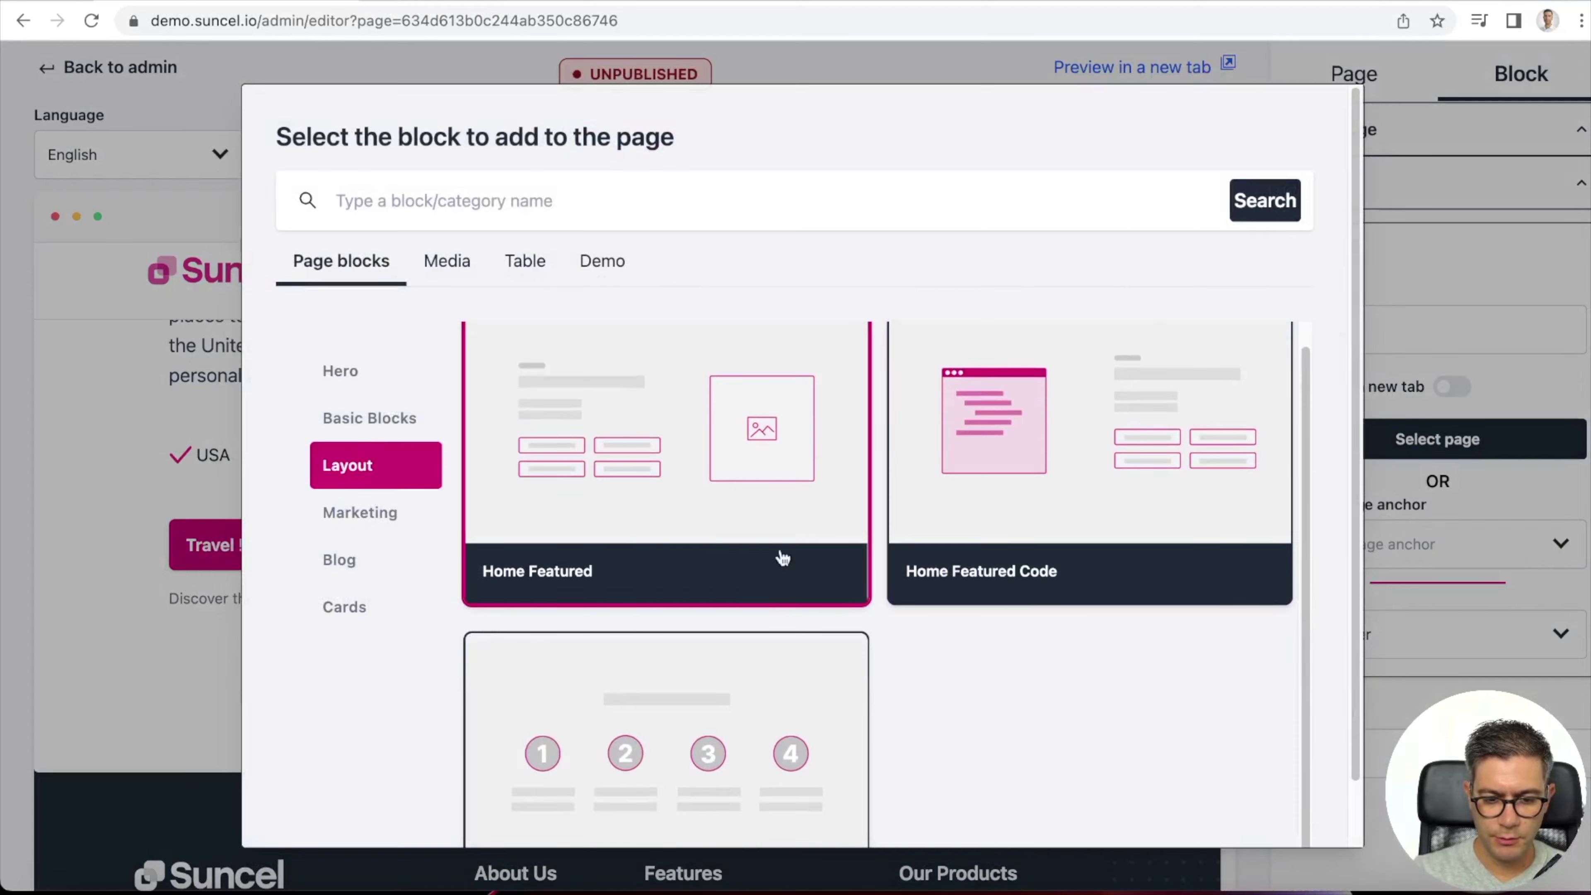
scroll(849, 643, "down", 1)
scroll(582, 464, "up", 2)
left_click(582, 464)
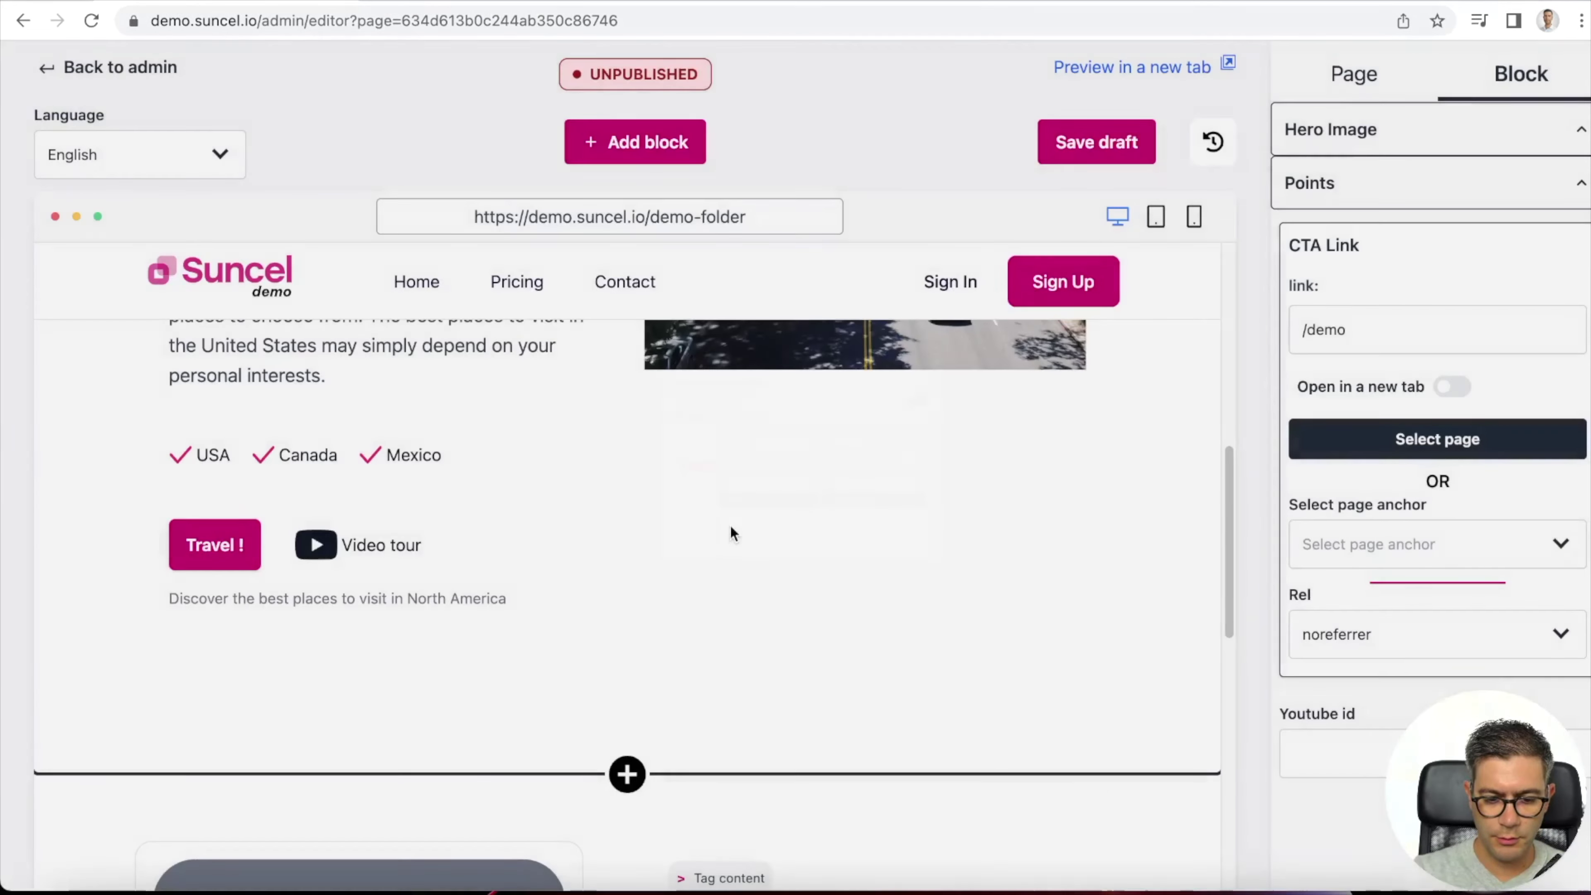
- Set the Home Featured block's image to travel-agency-services-1200.jpeg from the demo pictures folder
scroll(733, 533, "down", 5)
left_click(343, 605)
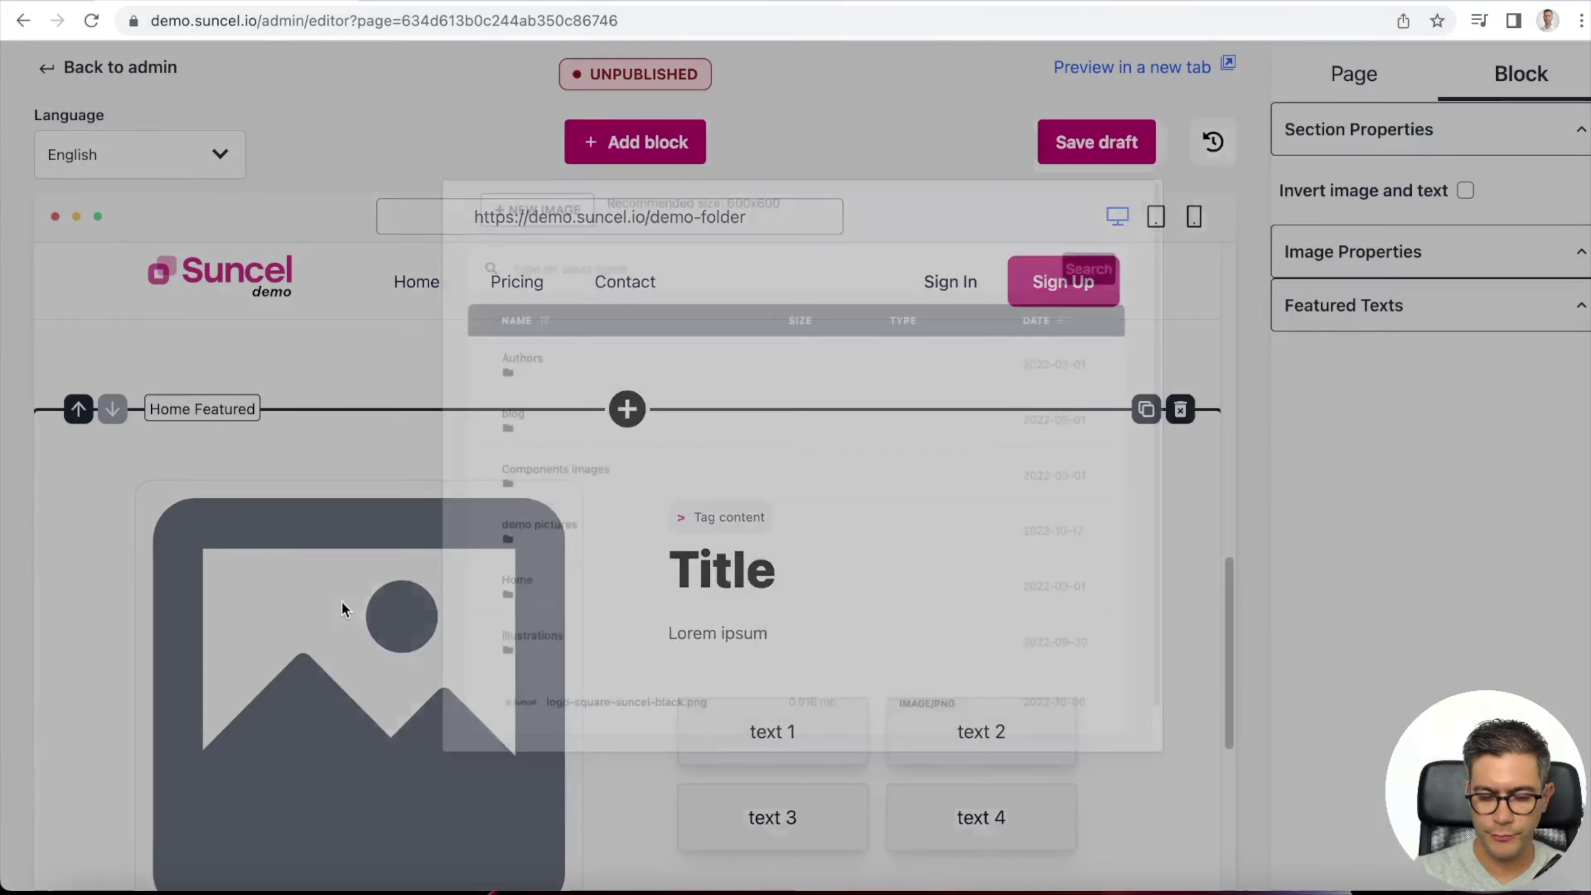
left_click(467, 560)
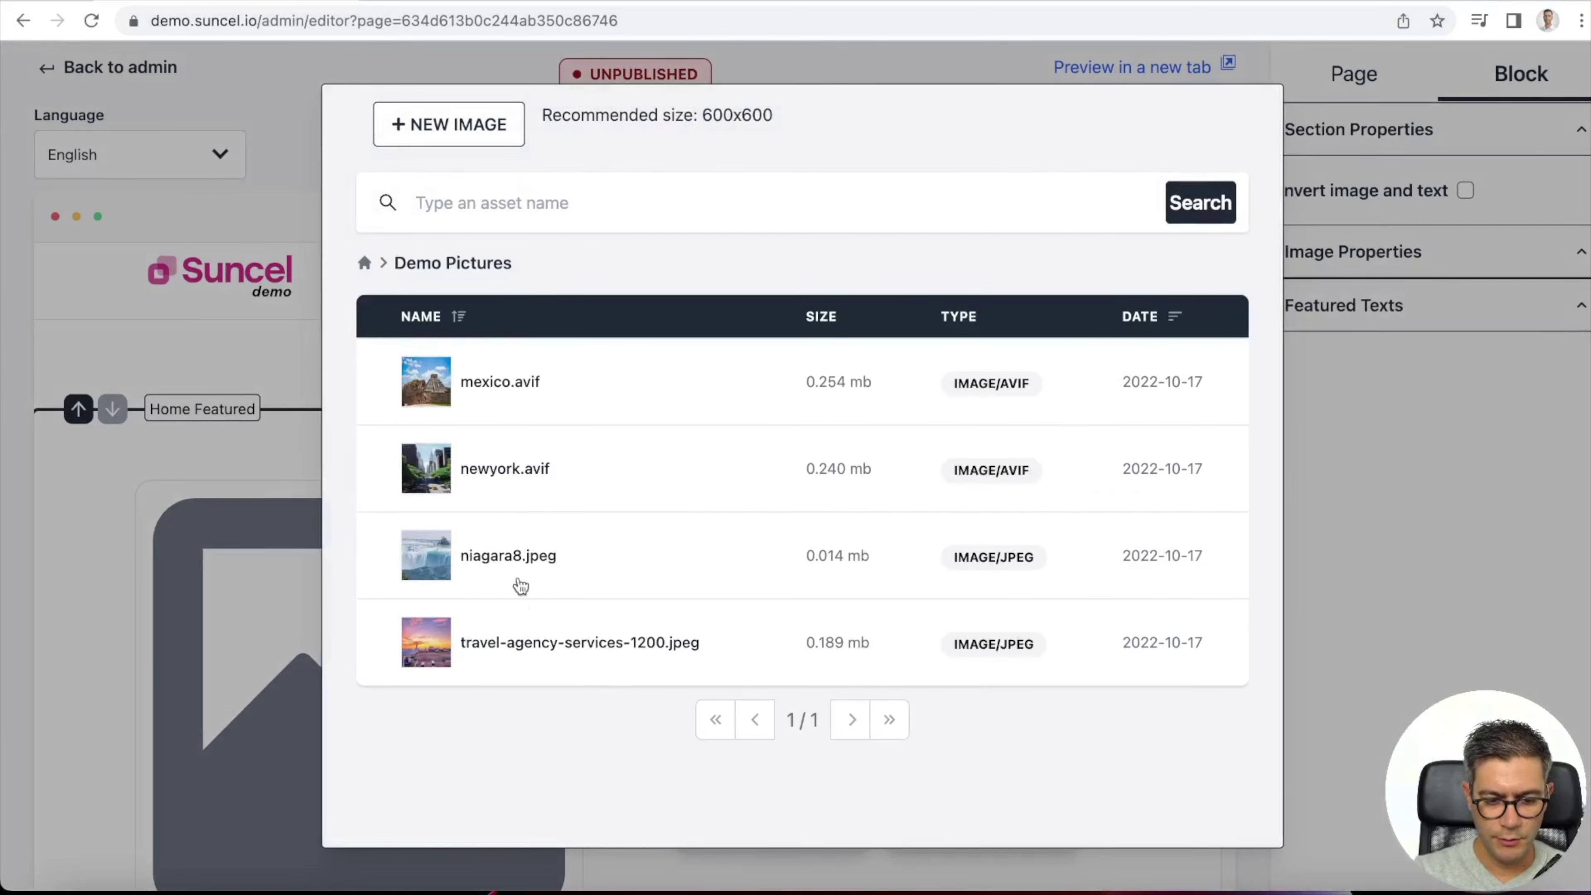
left_click(535, 655)
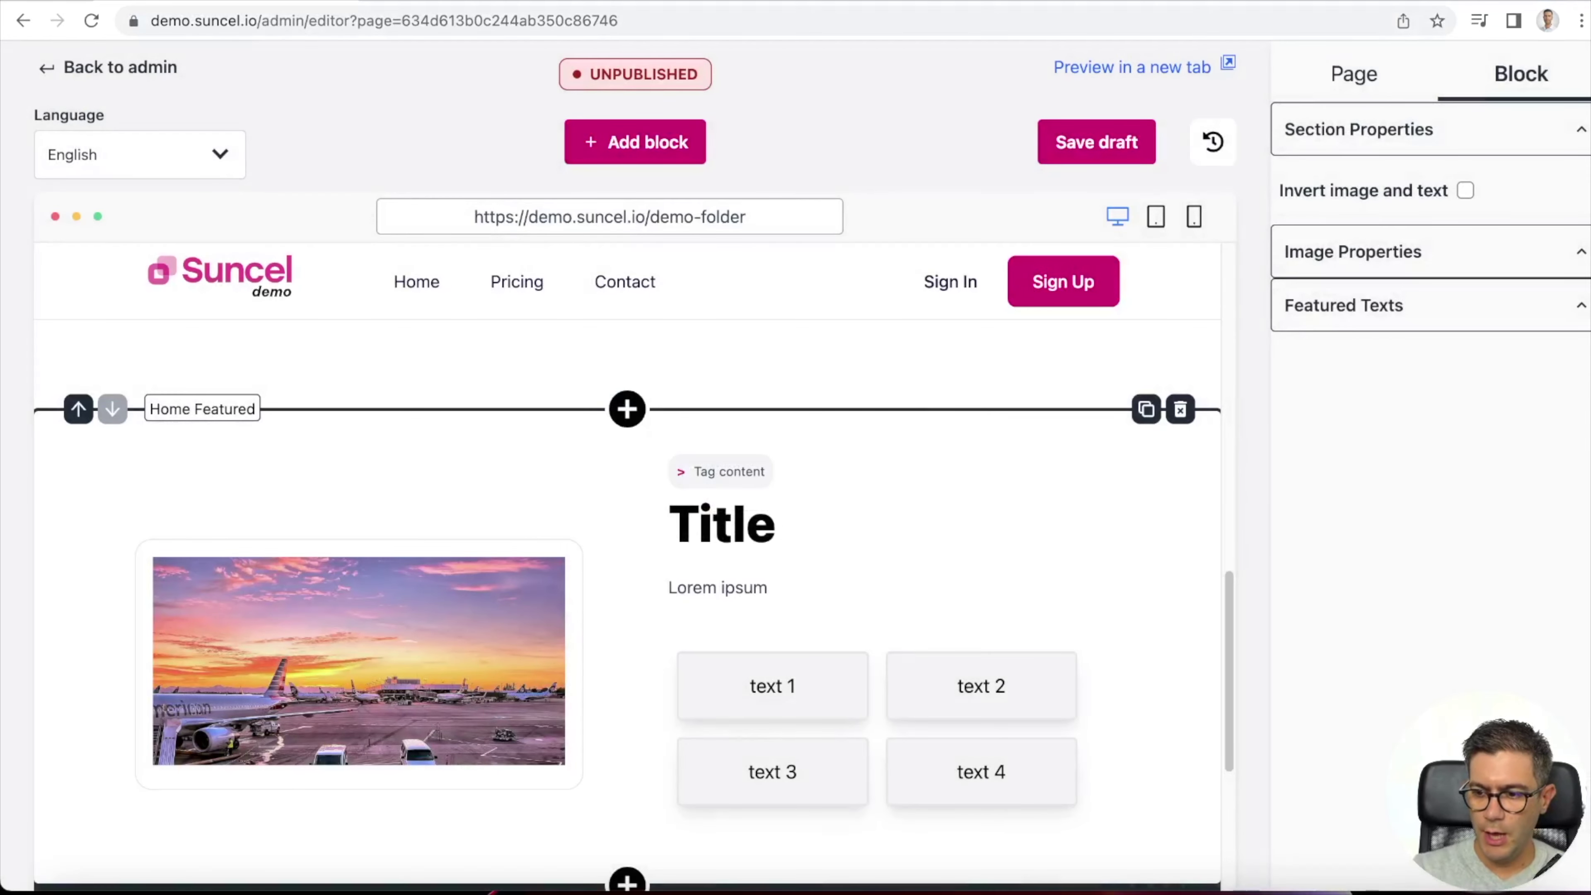
- Change the Home Featured block's title to "Fly to New York"
double_click(726, 526)
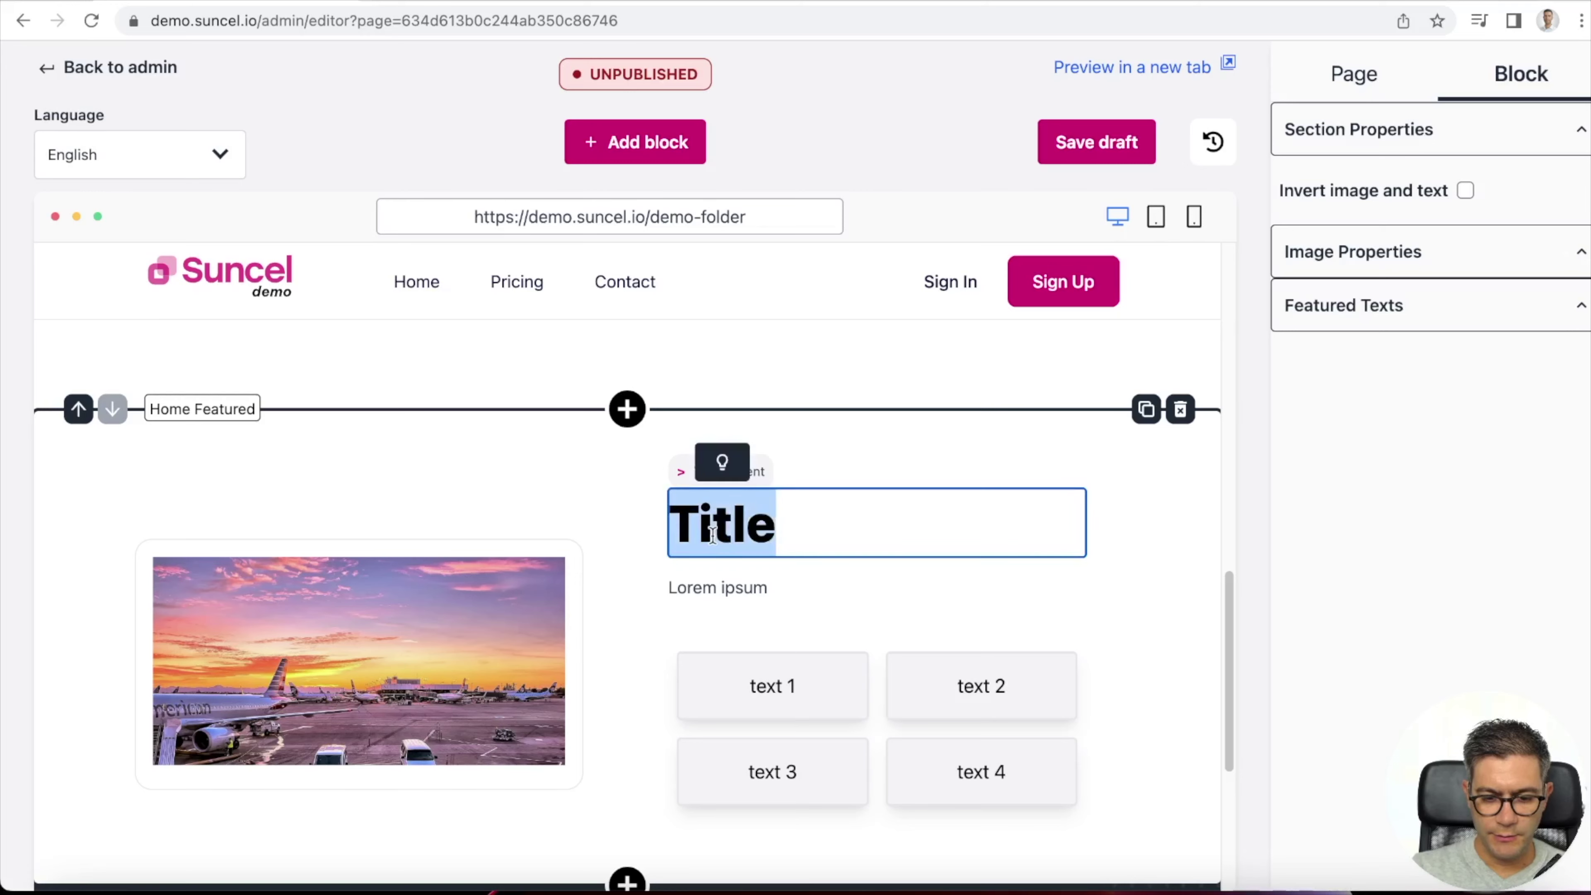
type("Fly to New York")
key("Return")
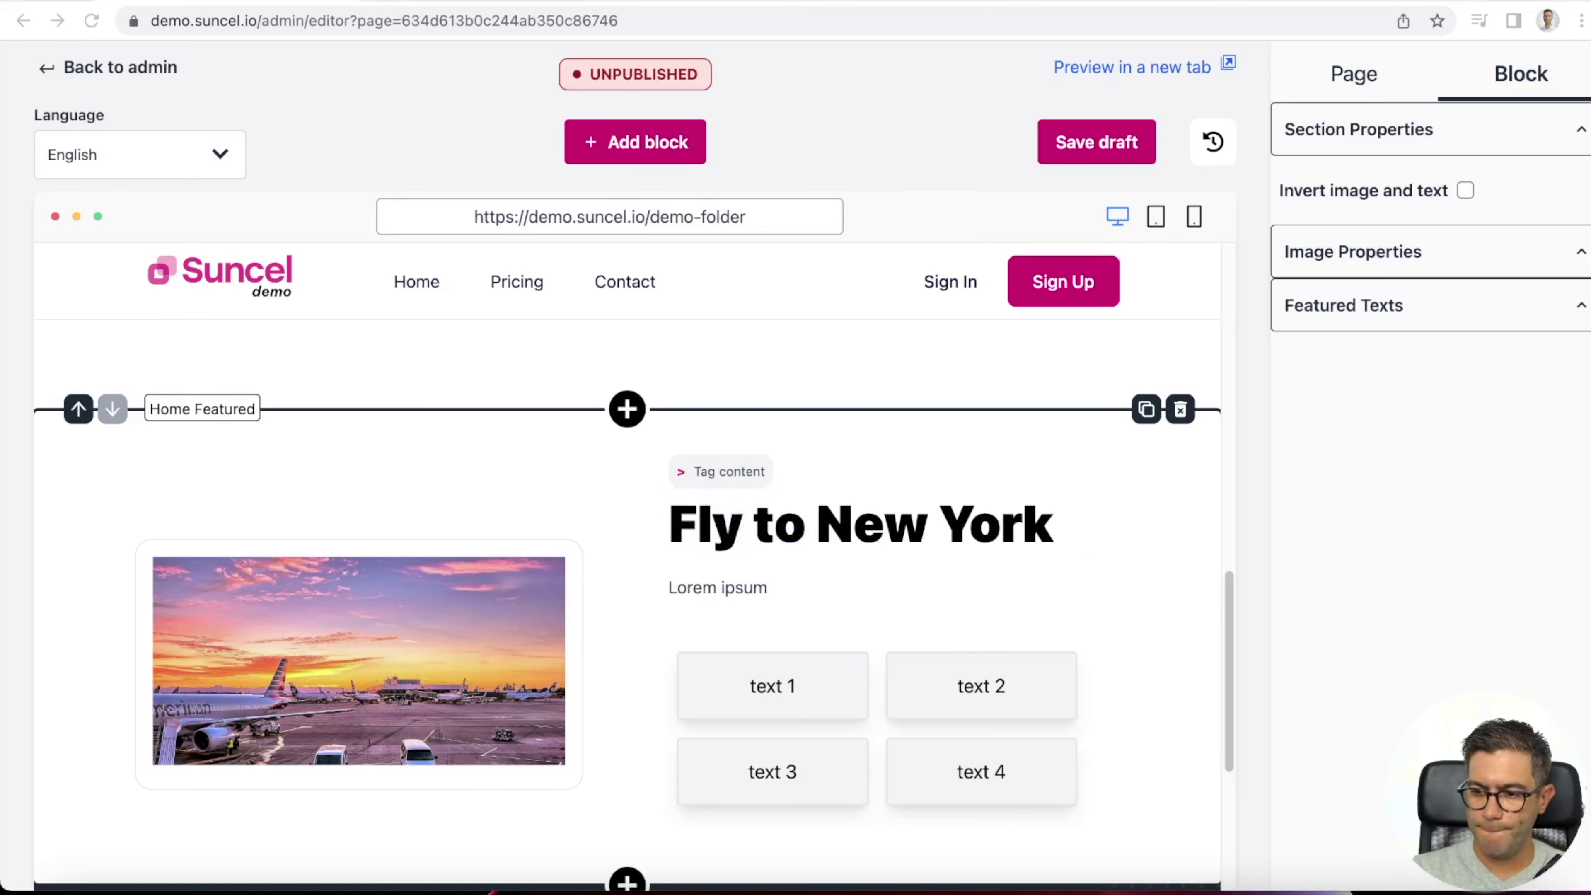
- Replace the Home Featured description with the "Several hotels are adjacent to JFK Airport" paragraph and set its tag to "New York Airport"
double_click(726, 589)
type("Several hotels are adjacent to JFK Airport, including the Courtyard by Marriott and the Crowne Plaza. The former Ramada Plaza JFK Hotel is Building and it was formerly the only on-site hotel at JFK Airport.")
double_click(744, 471)
type("New York Airport")
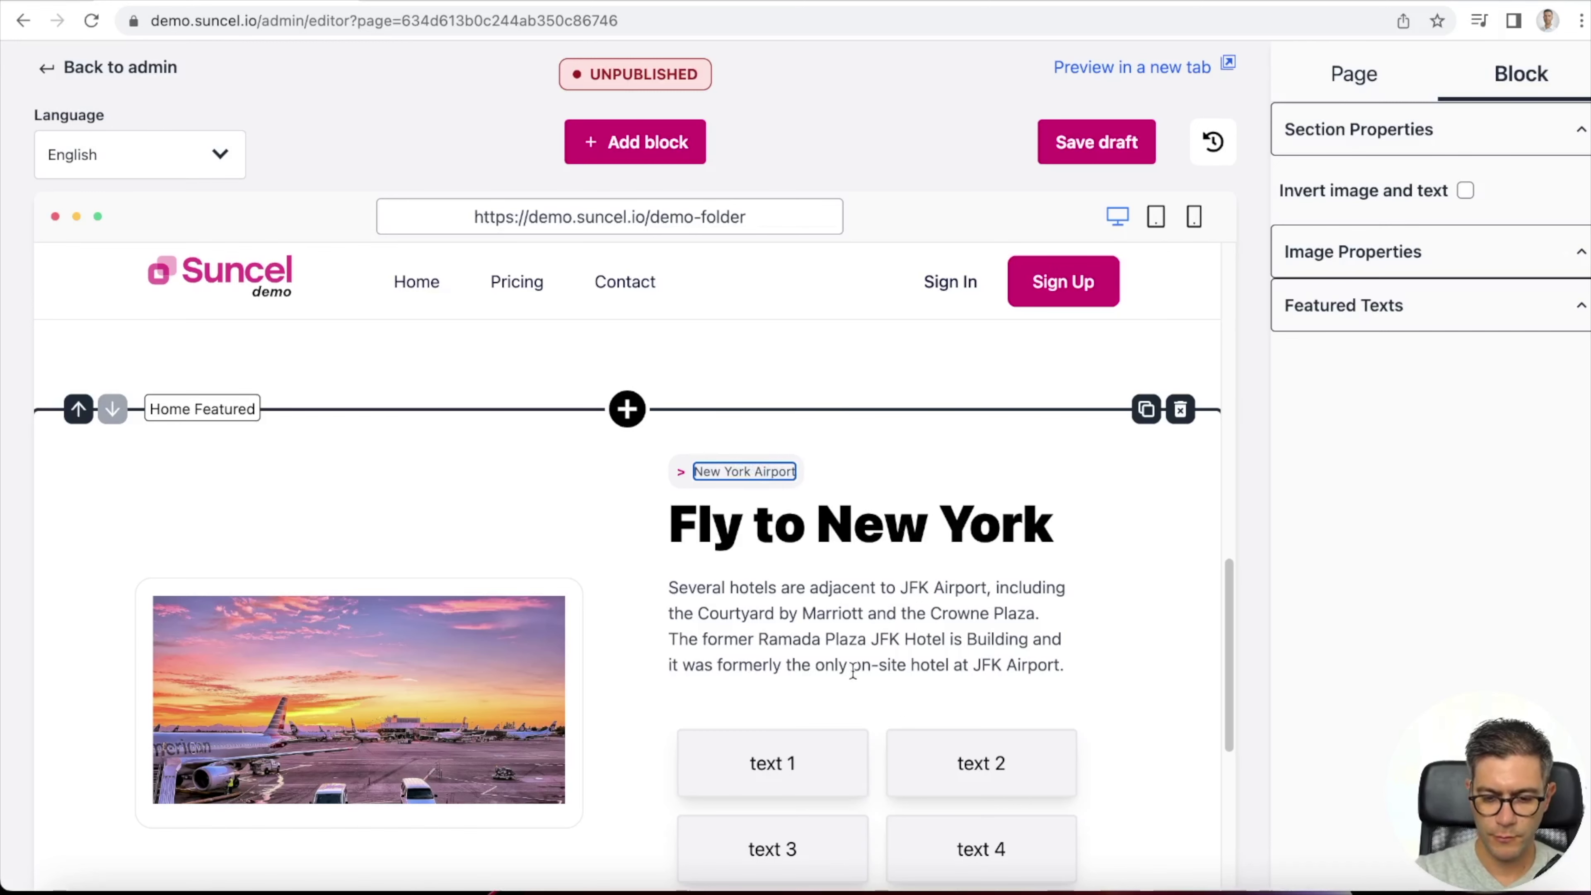
left_click(842, 587)
- Add two more featured texts to the Fly to New York block, for six in all
scroll(877, 601, "down", 2)
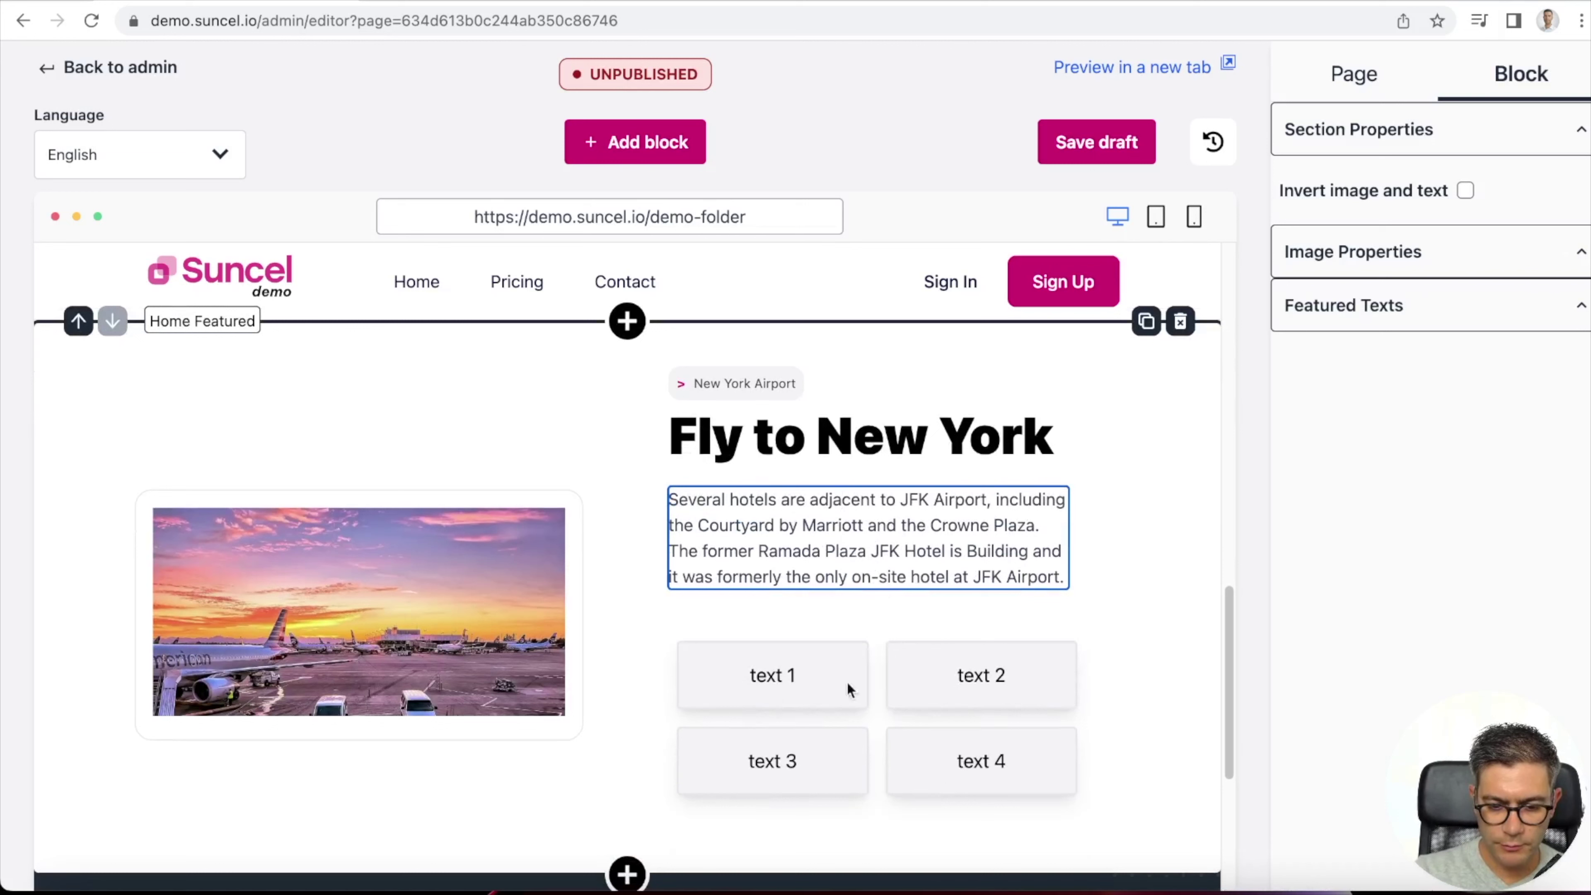
left_click(1404, 308)
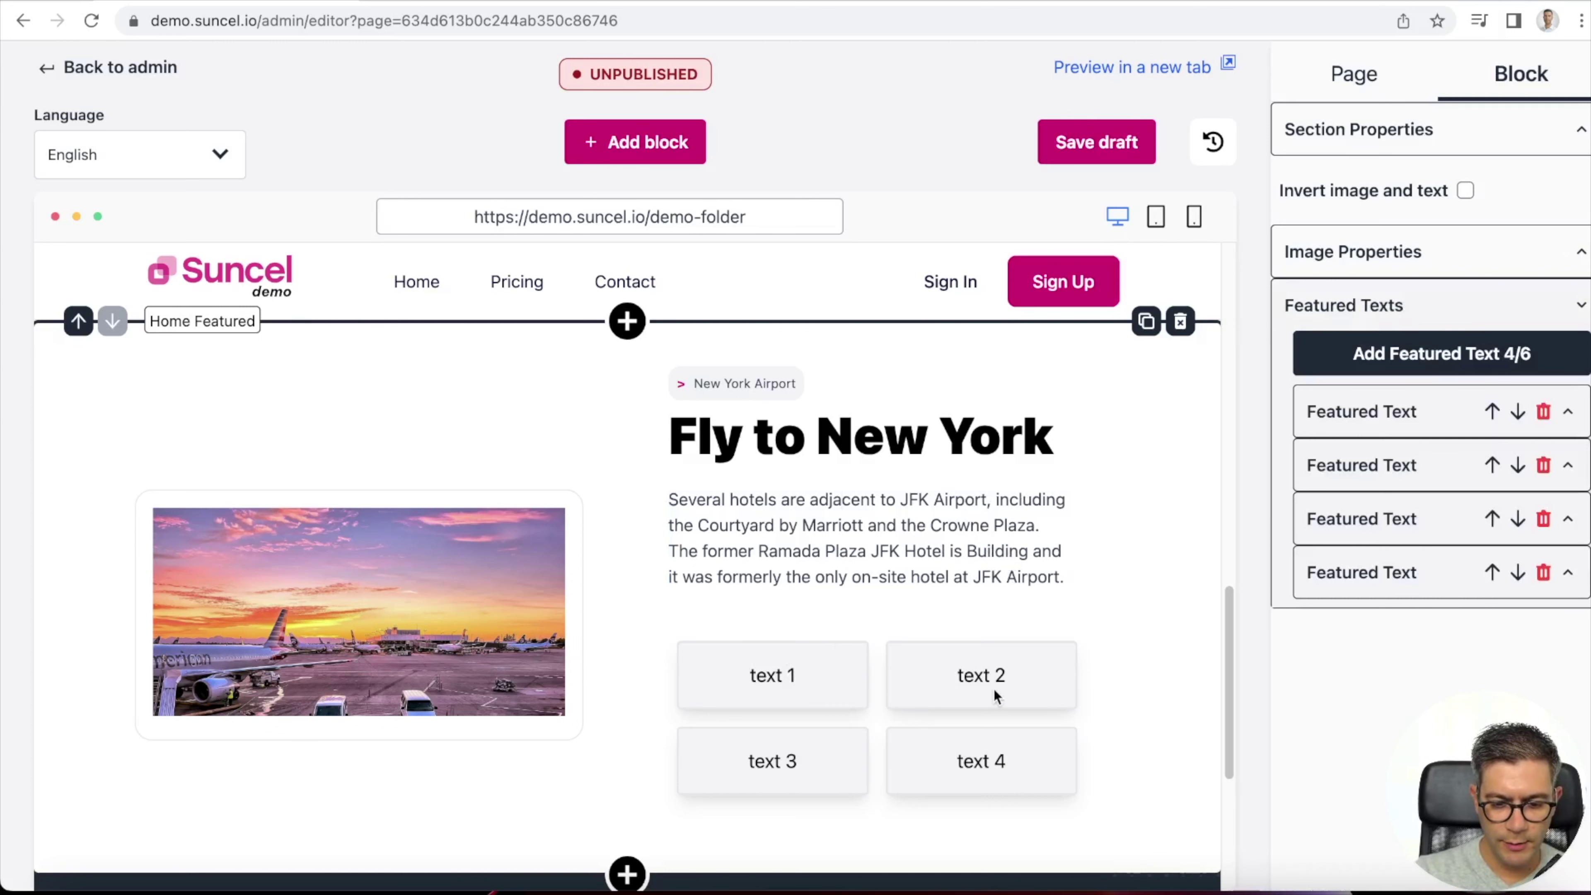
left_click(1367, 355)
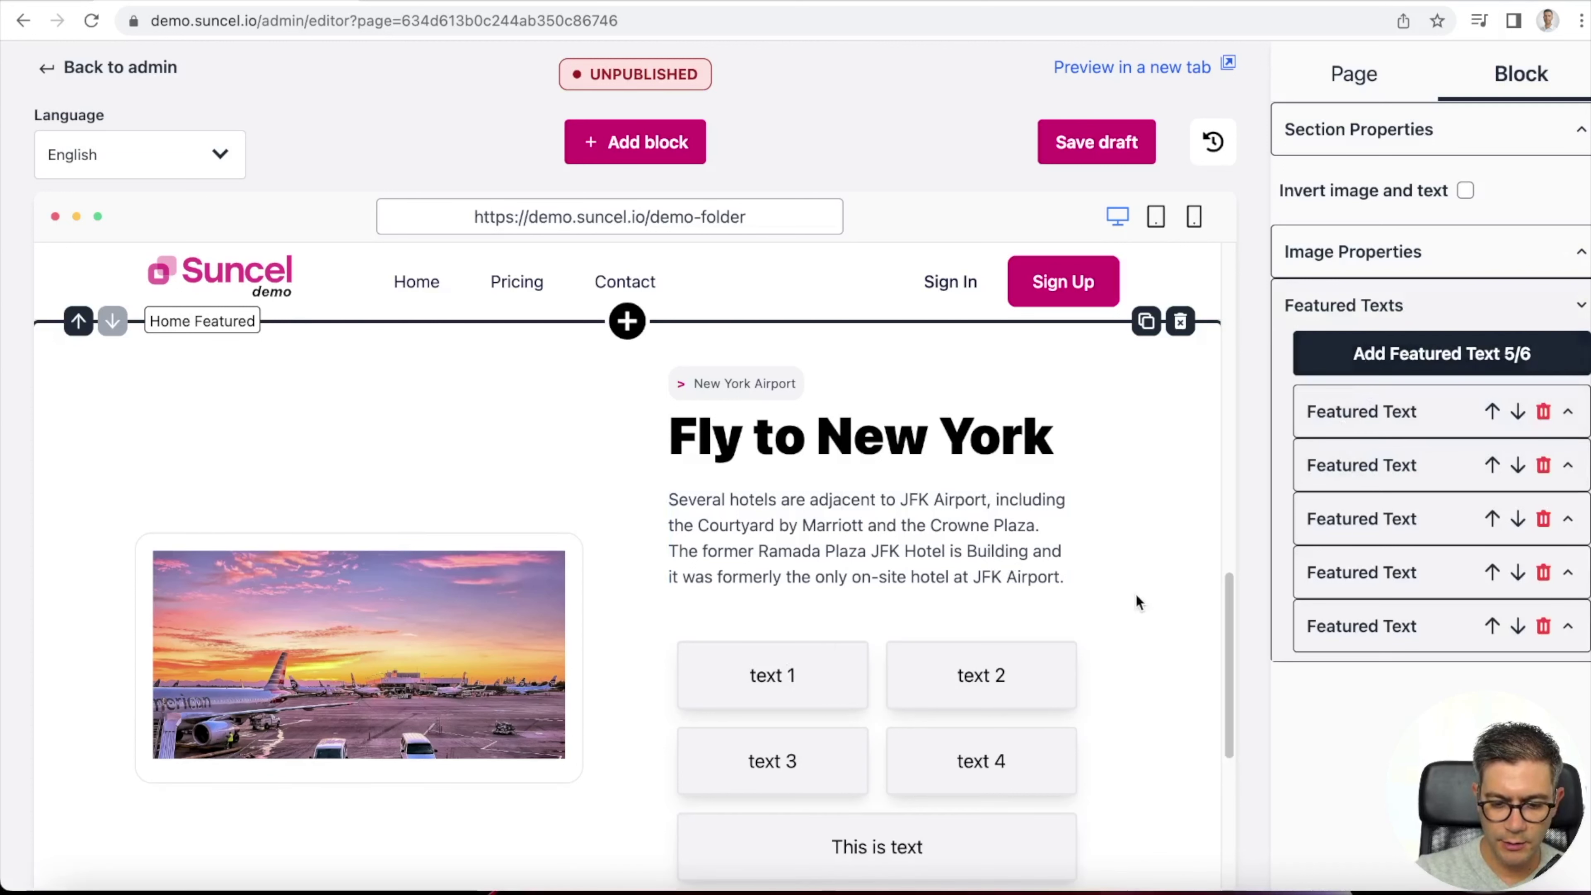
scroll(1136, 604, "down", 1)
left_click(1391, 388)
scroll(934, 542, "down", 1)
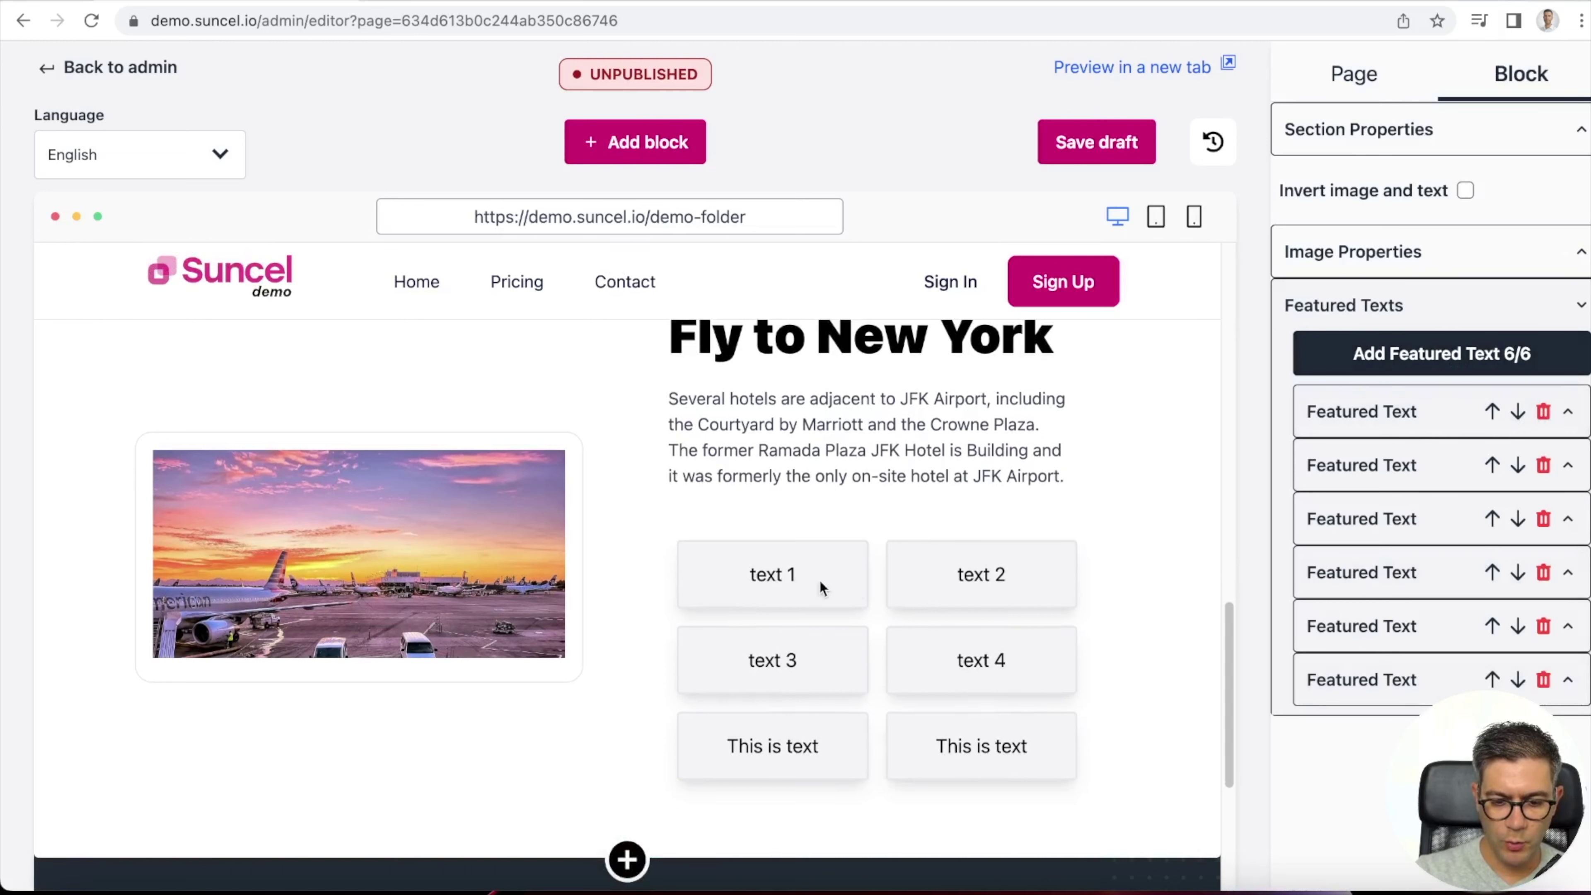
- Delete all six featured texts from the Fly to New York block
left_click(1543, 414)
left_click(1543, 413)
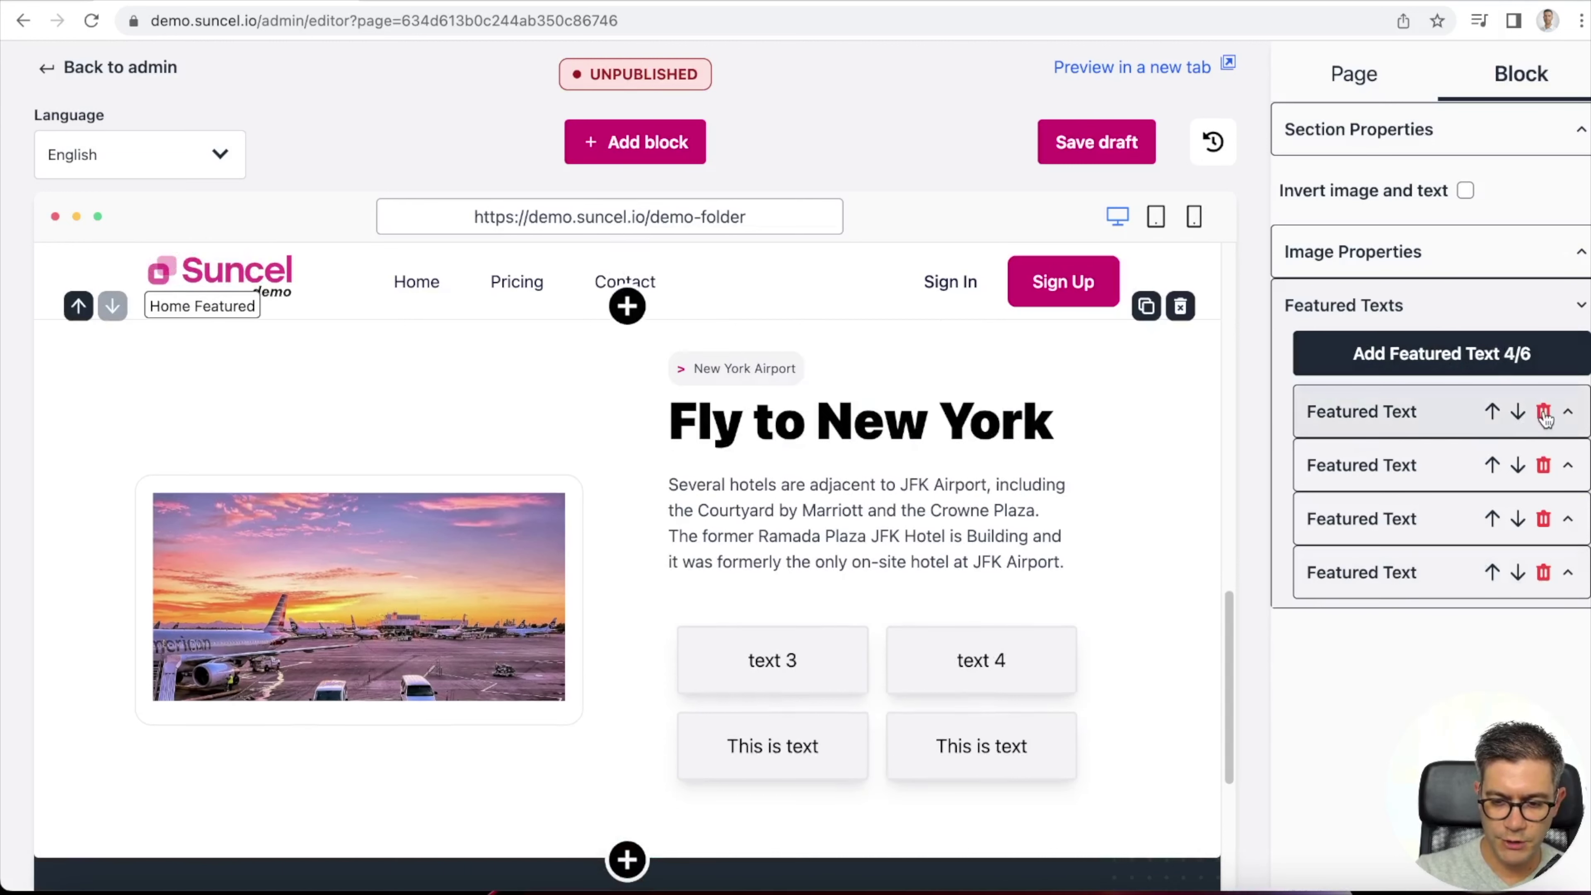
left_click(1543, 414)
left_click(1543, 413)
left_click(1543, 414)
left_click(1543, 414)
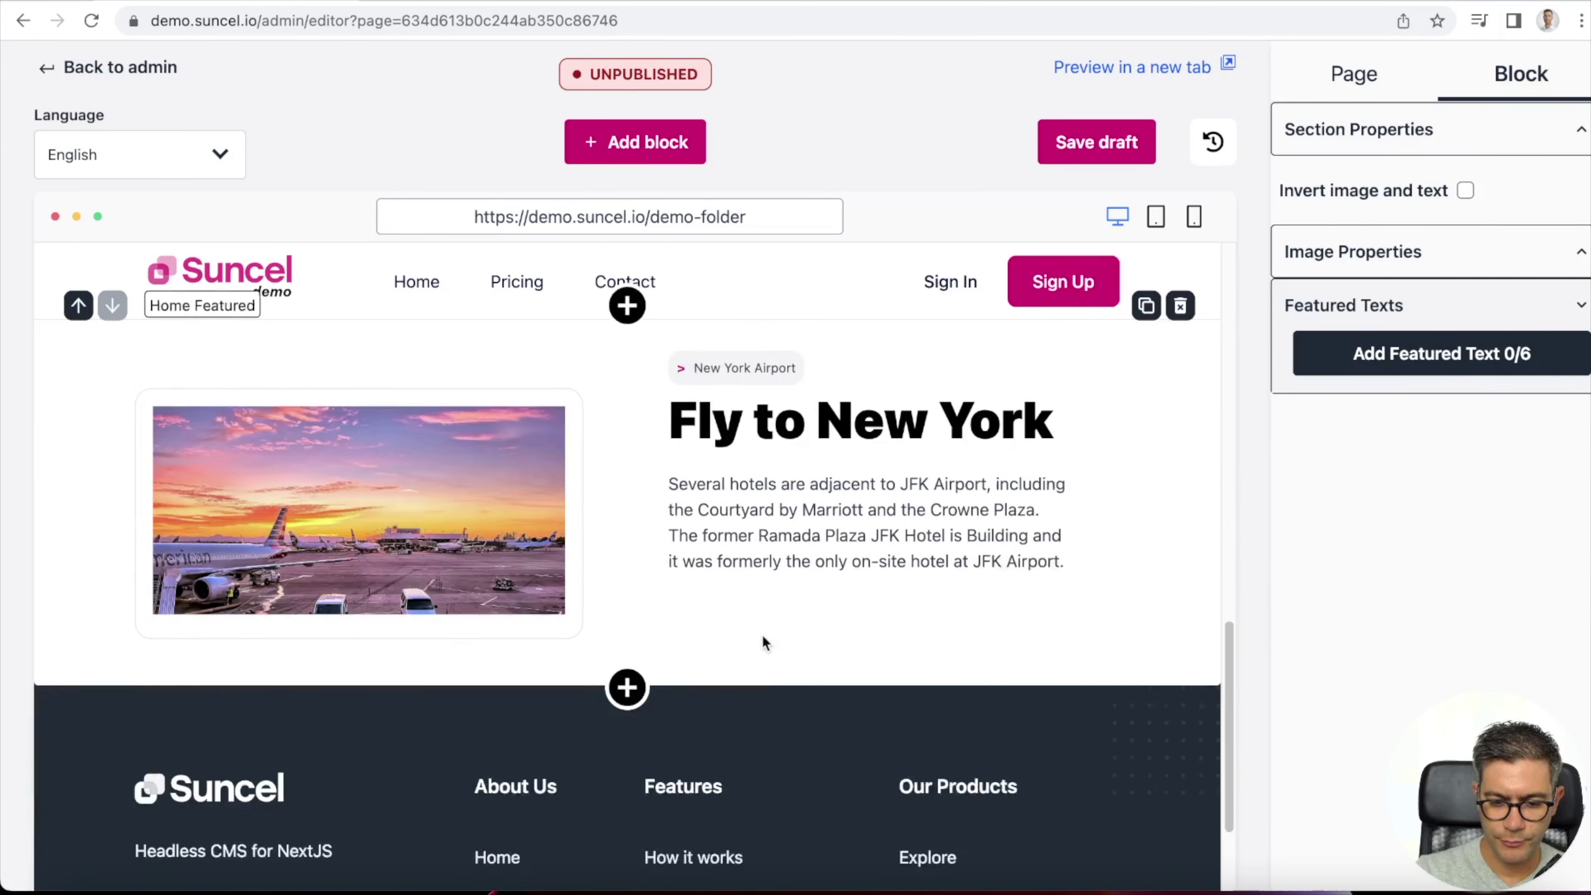
- Examine how the image, tag, title and description are laid out in the Fly to New York block
scroll(761, 635, "down", 1)
left_click(869, 520)
scroll(889, 595, "up", 3)
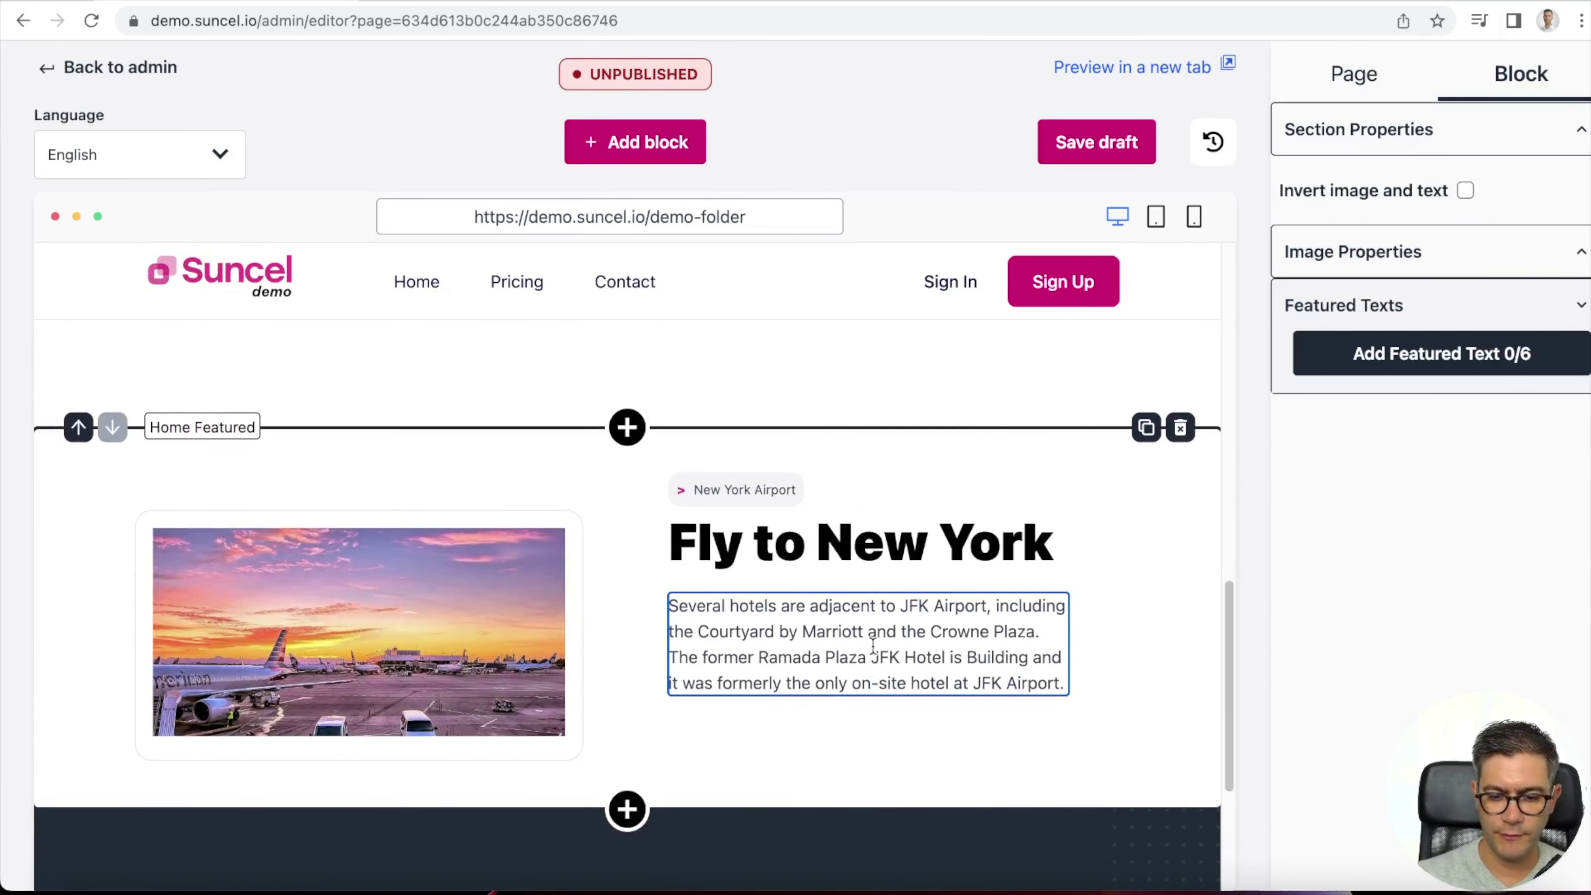
scroll(735, 614, "up", 2)
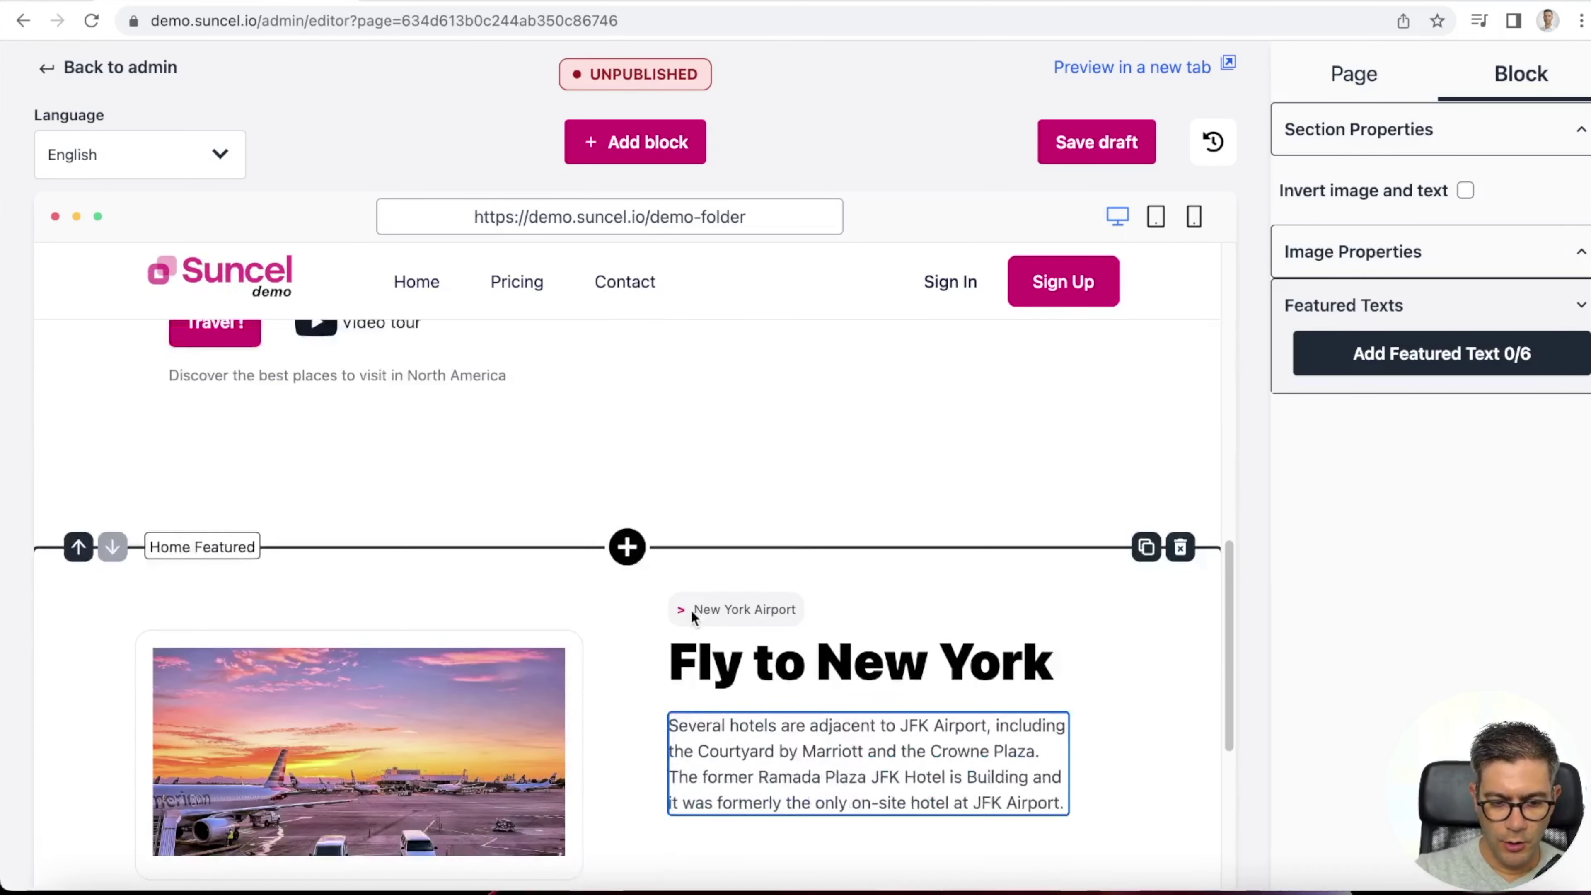
scroll(691, 611, "down", 2)
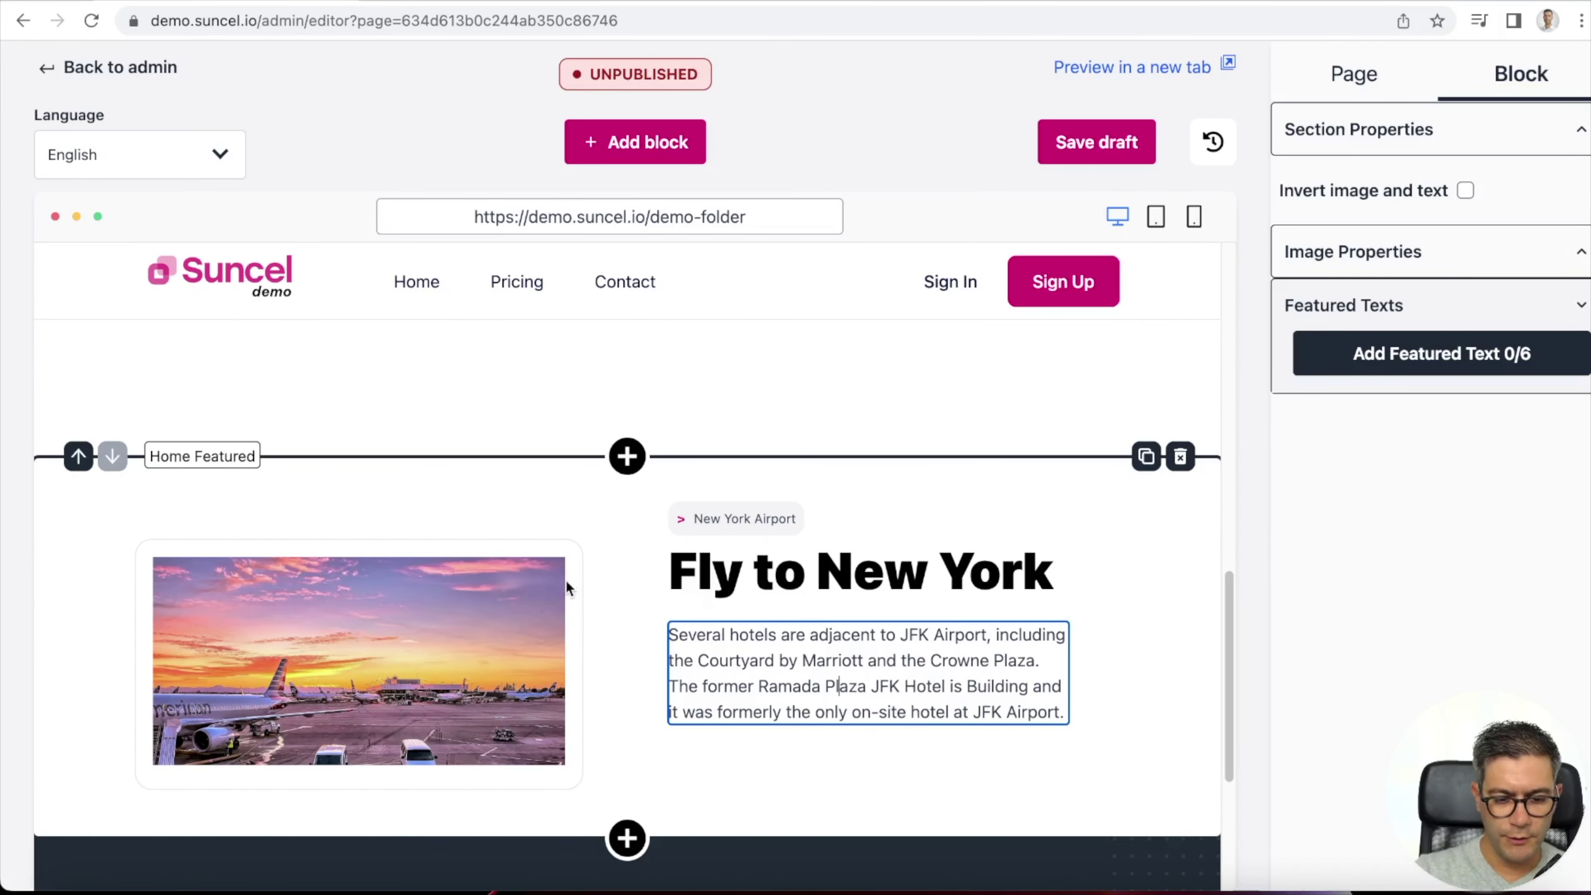
scroll(896, 539, "down", 1)
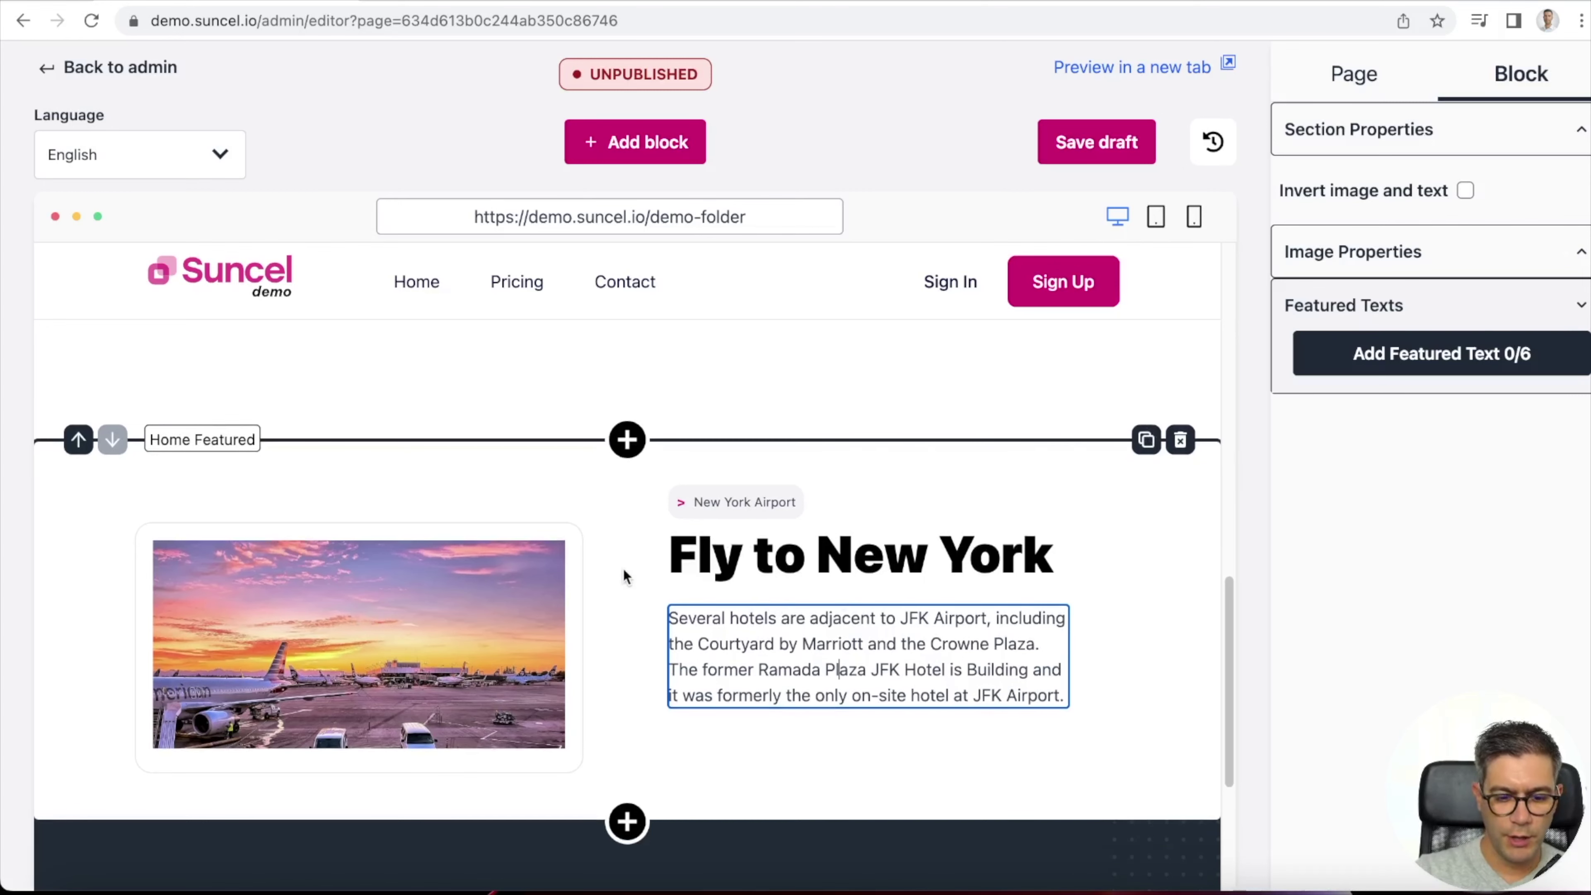
scroll(626, 567, "down", 1)
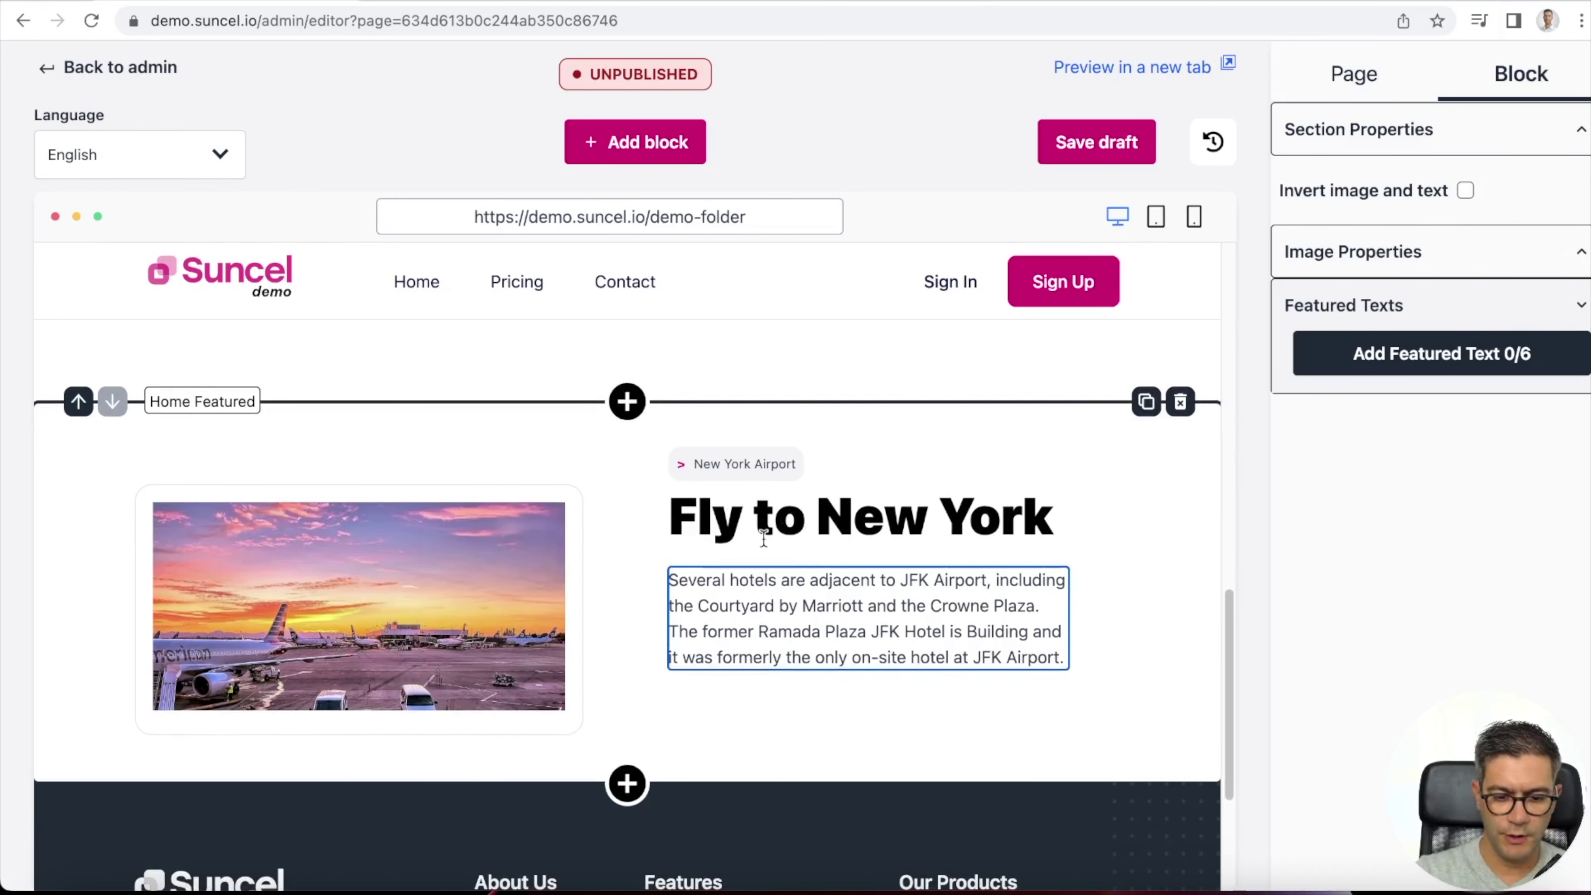
scroll(763, 538, "down", 1)
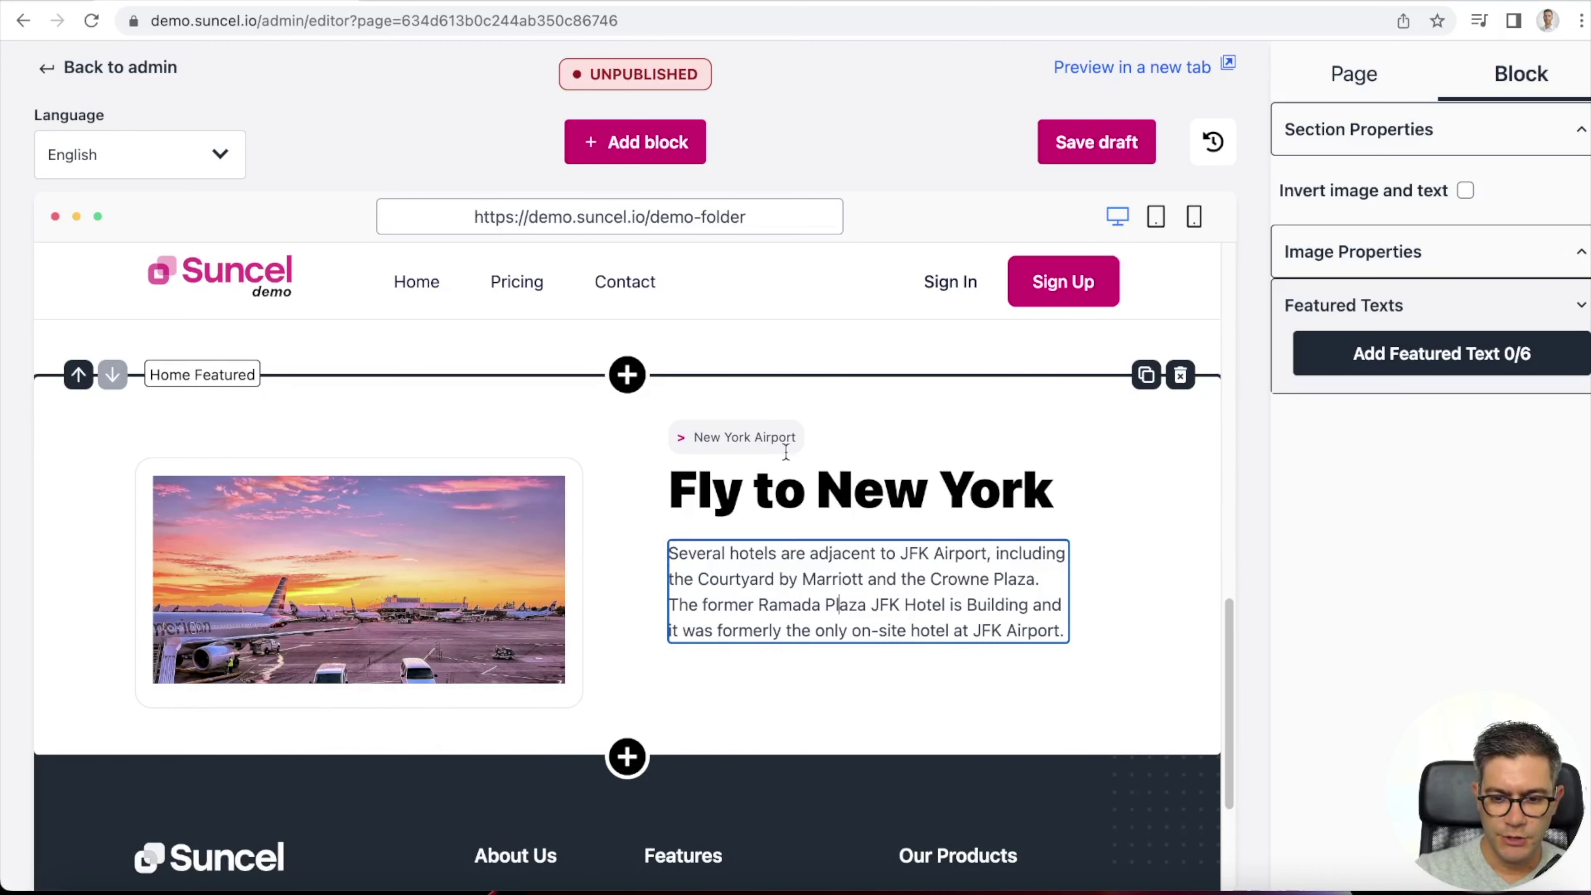
- Try inverting the image and text of the Fly to New York block, and switch the inversion off again
left_click(1466, 191)
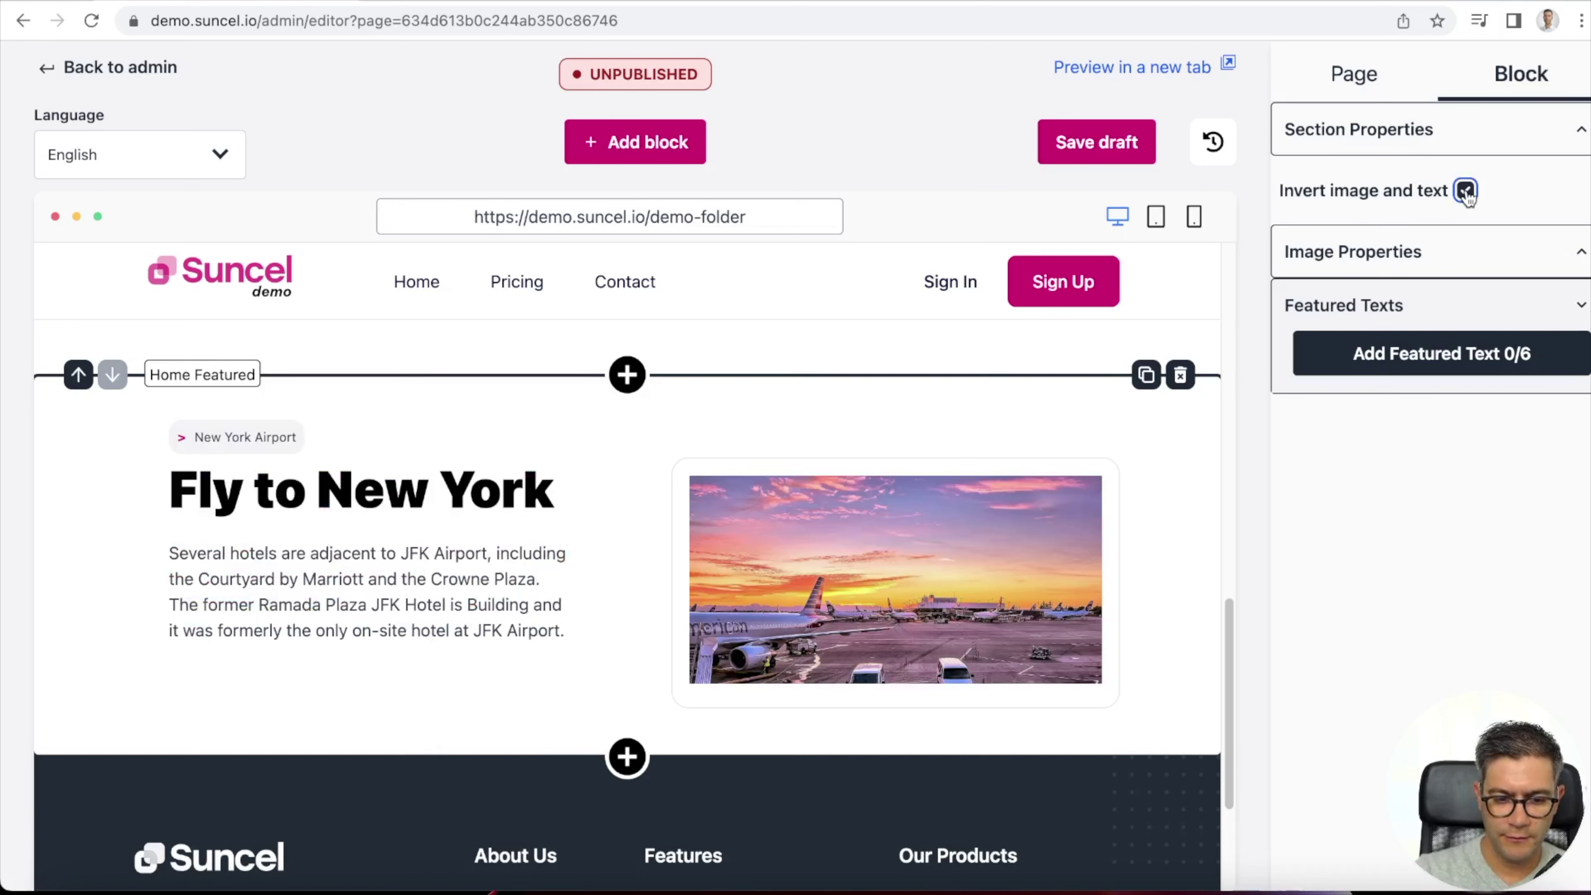
left_click(1466, 191)
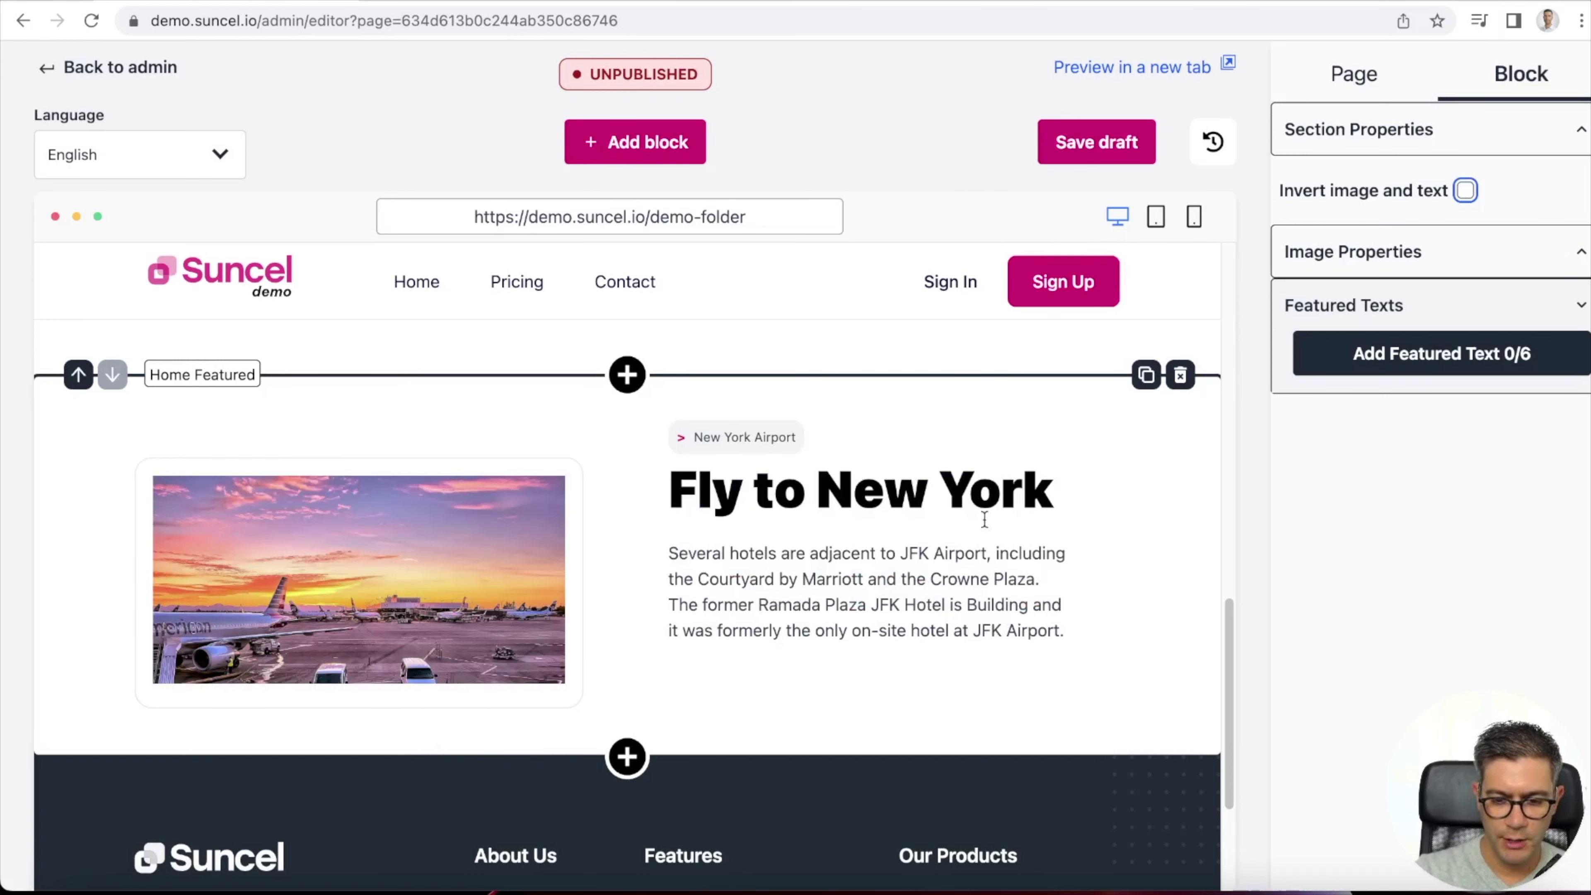
- Duplicate the Fly to New York block and invert the image and text in the lower copy
left_click(843, 573)
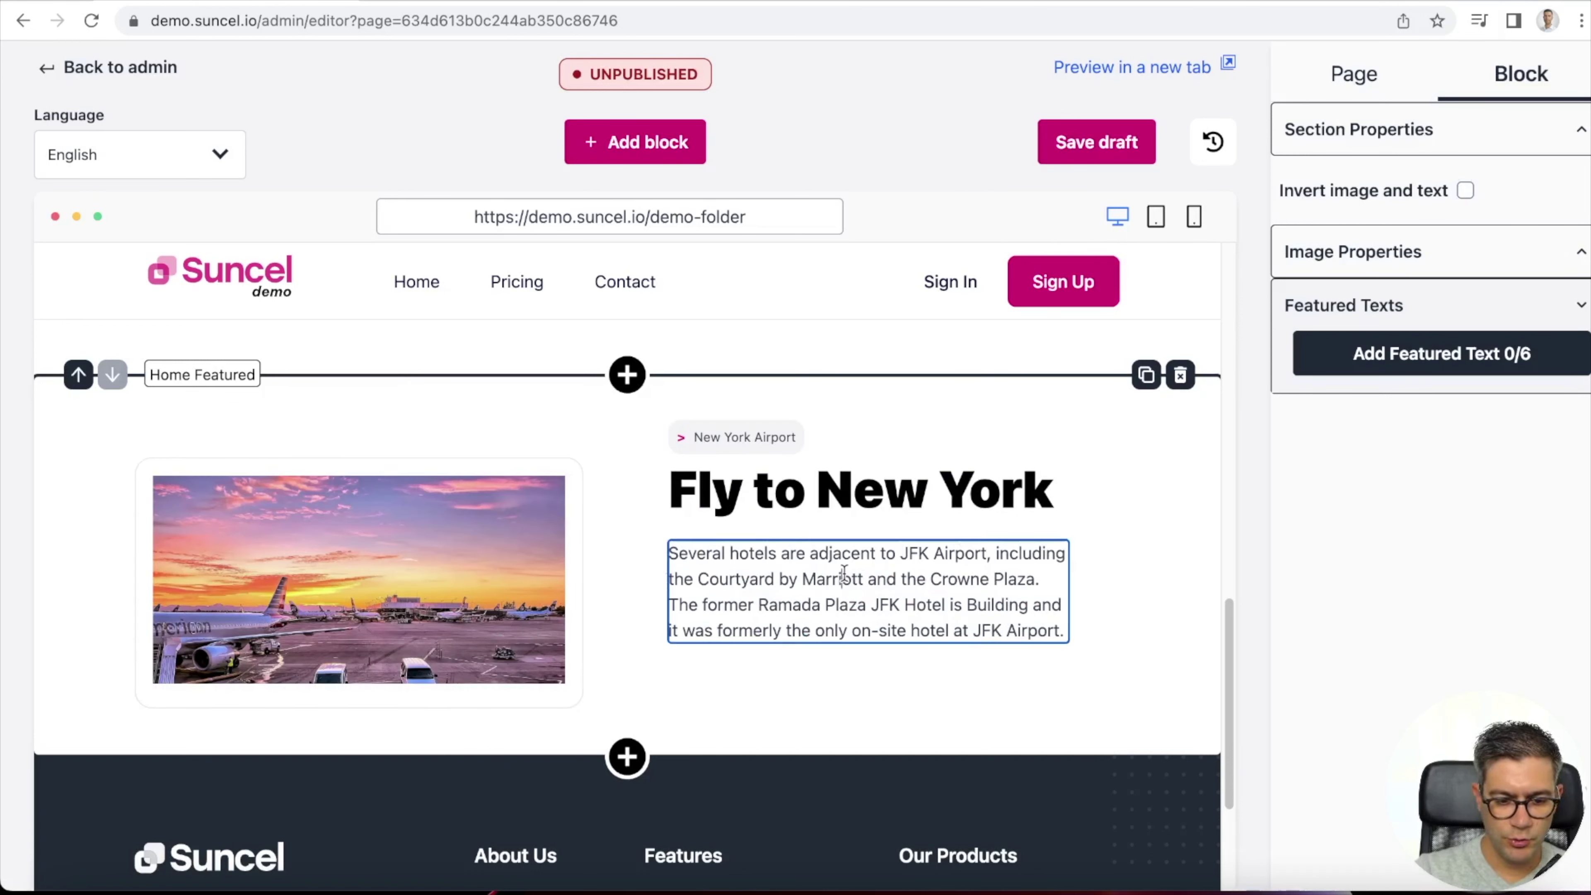
left_click(1146, 375)
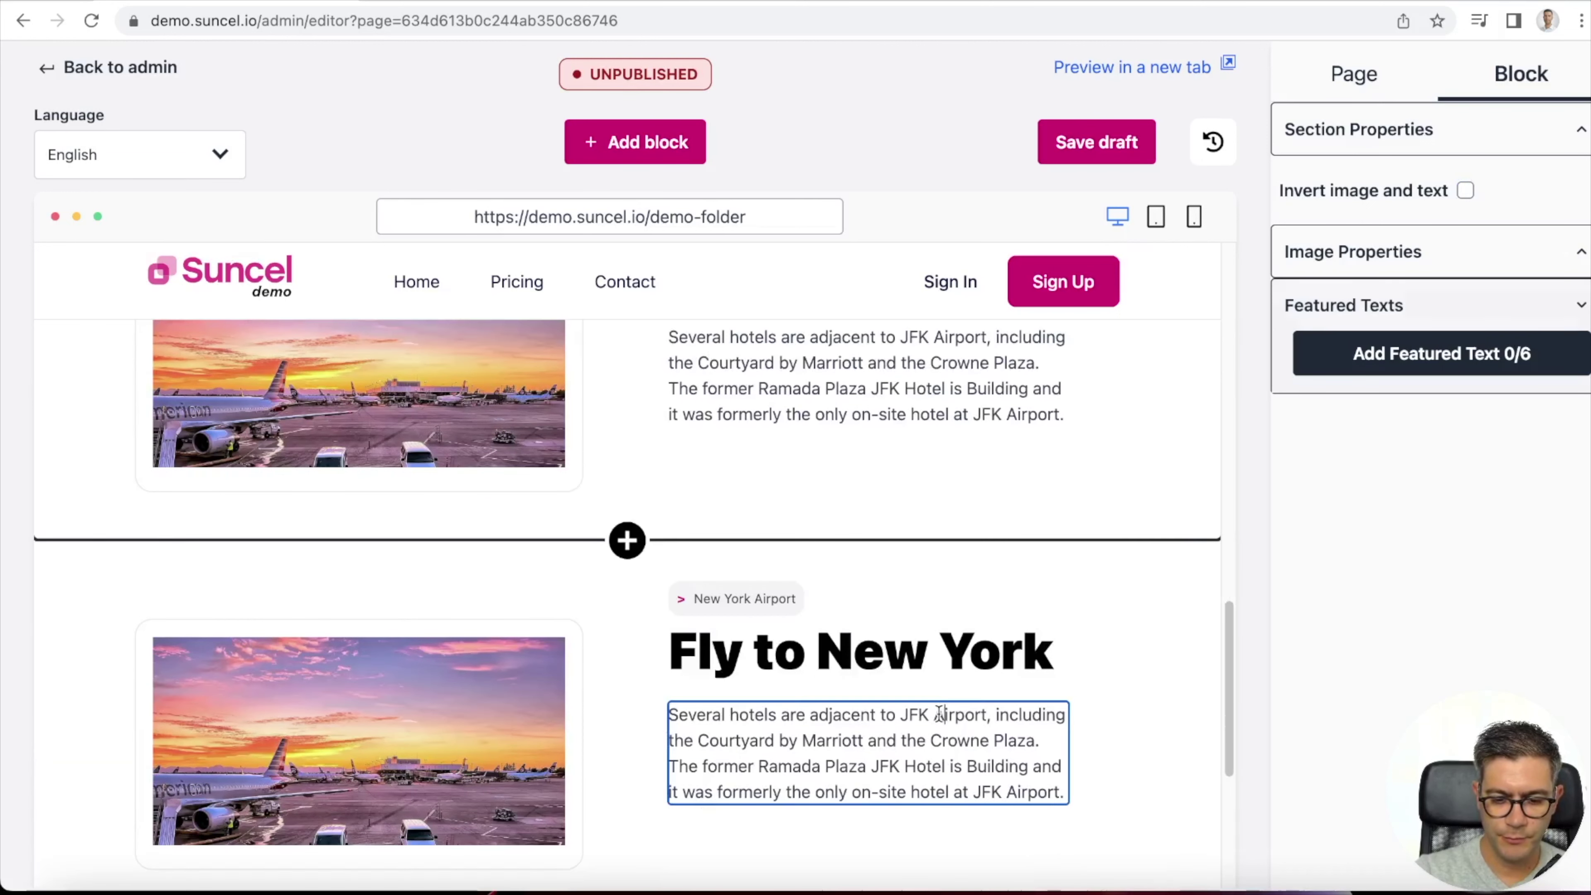
left_click(1466, 191)
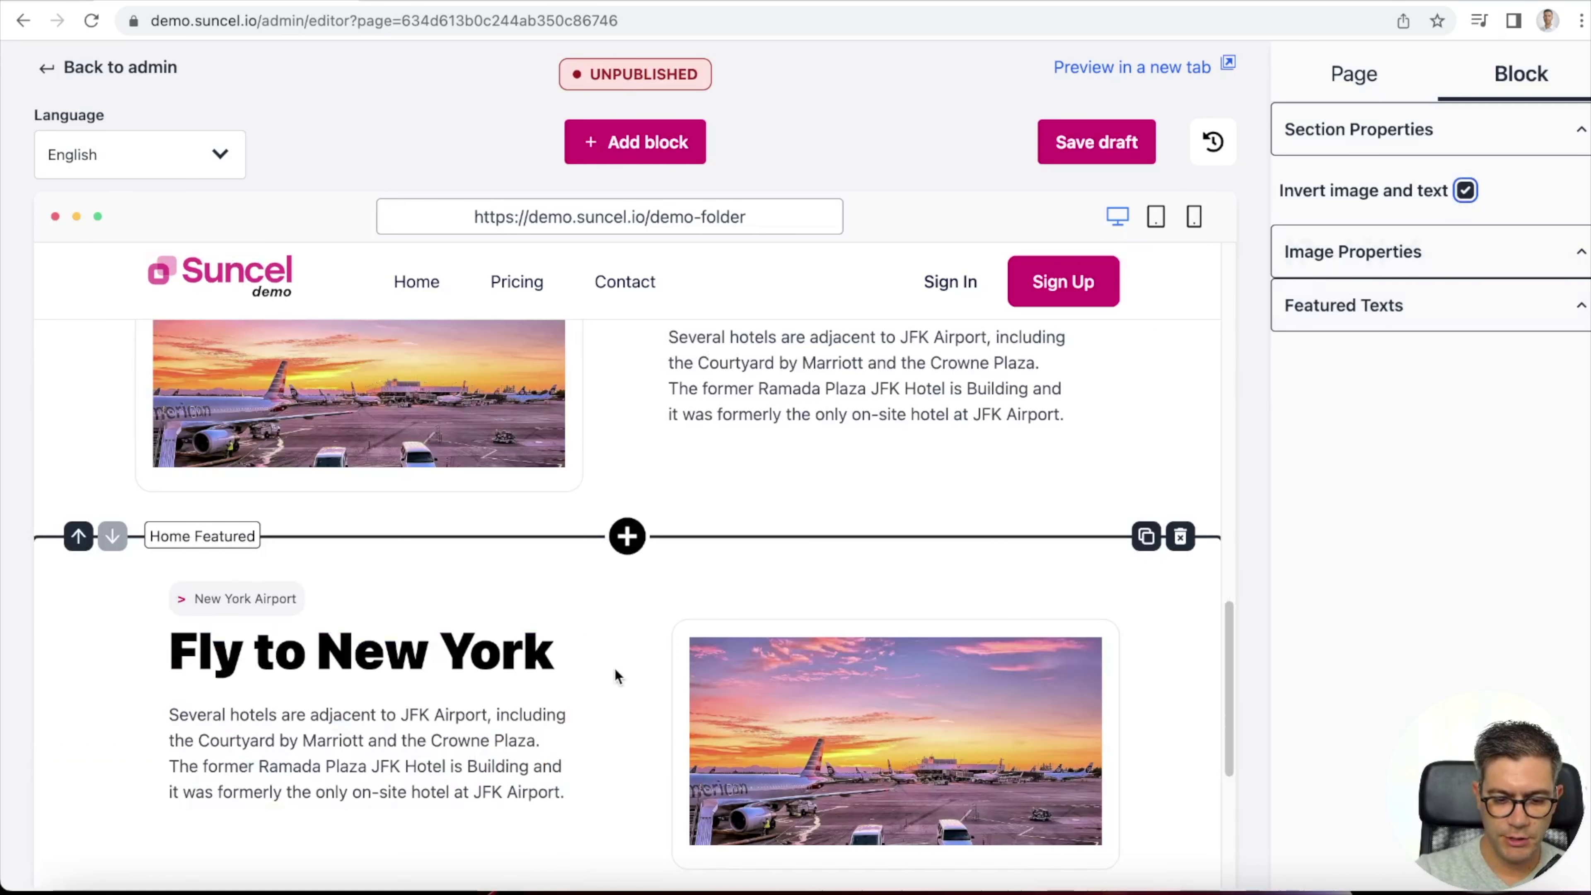
- Change the duplicated block's title to "Niagara Falls" and its tag to "Ontario"
scroll(614, 666, "down", 3)
scroll(593, 657, "up", 3)
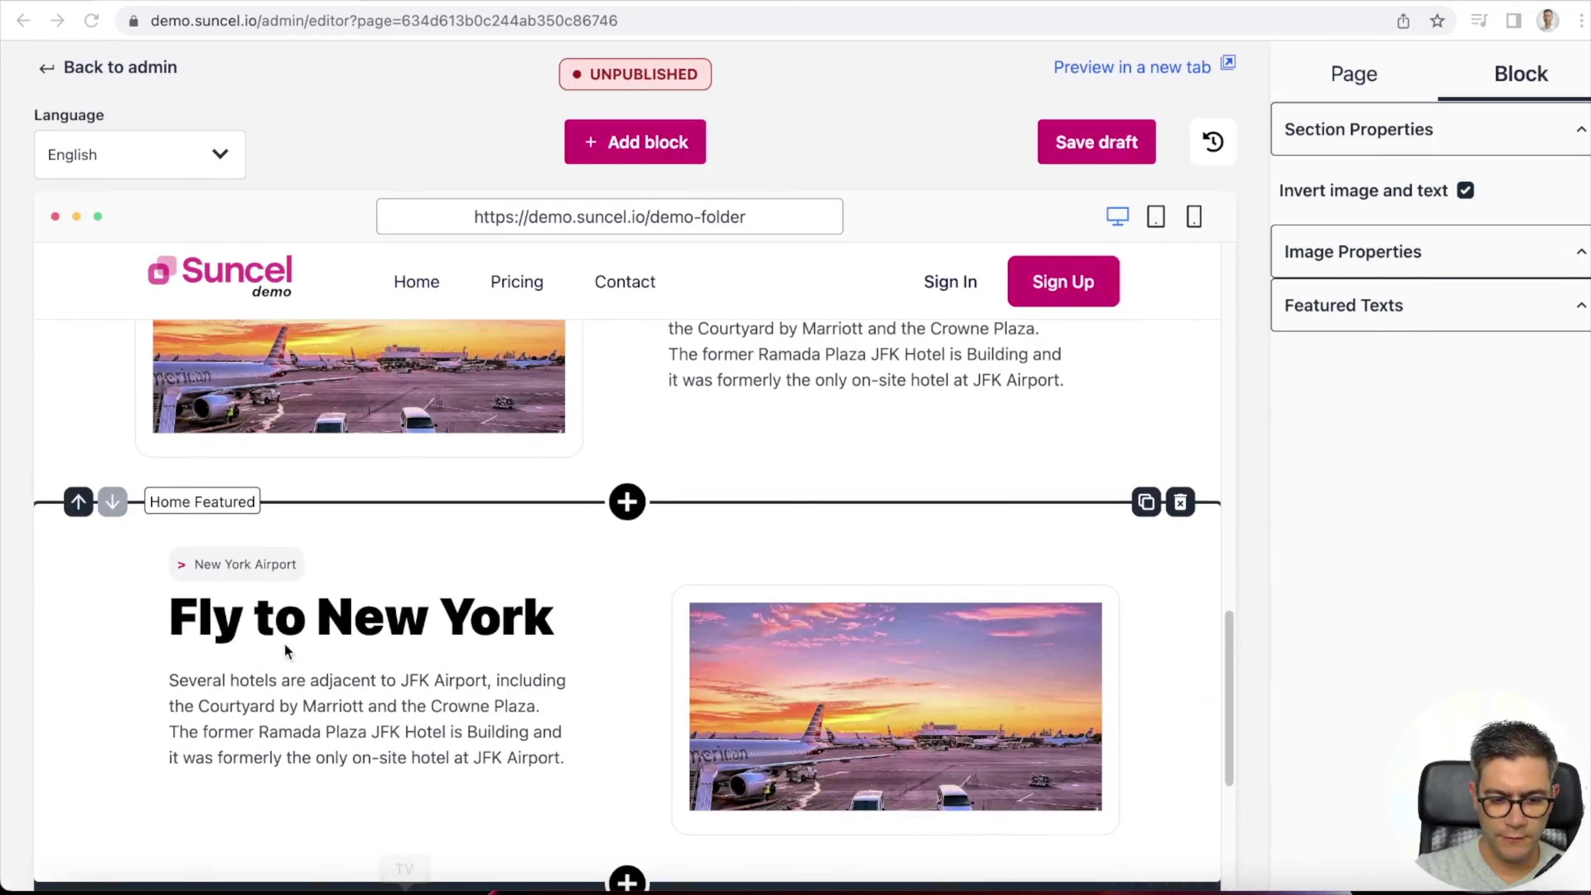
triple_click(301, 619)
type("Niagara Falls")
triple_click(244, 564)
type("O")
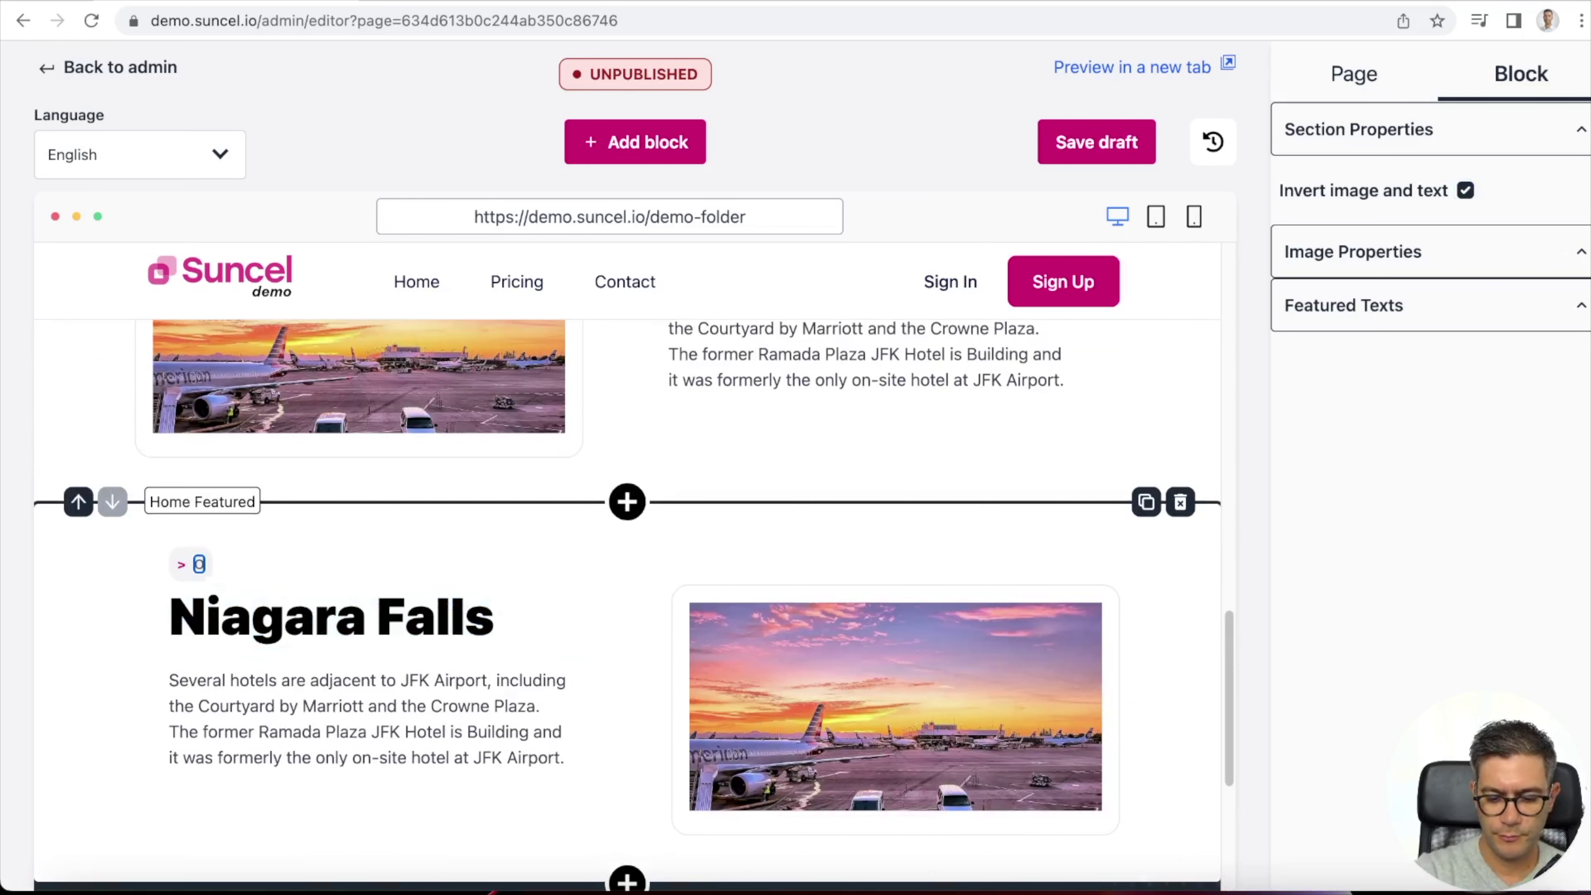
type("ntario")
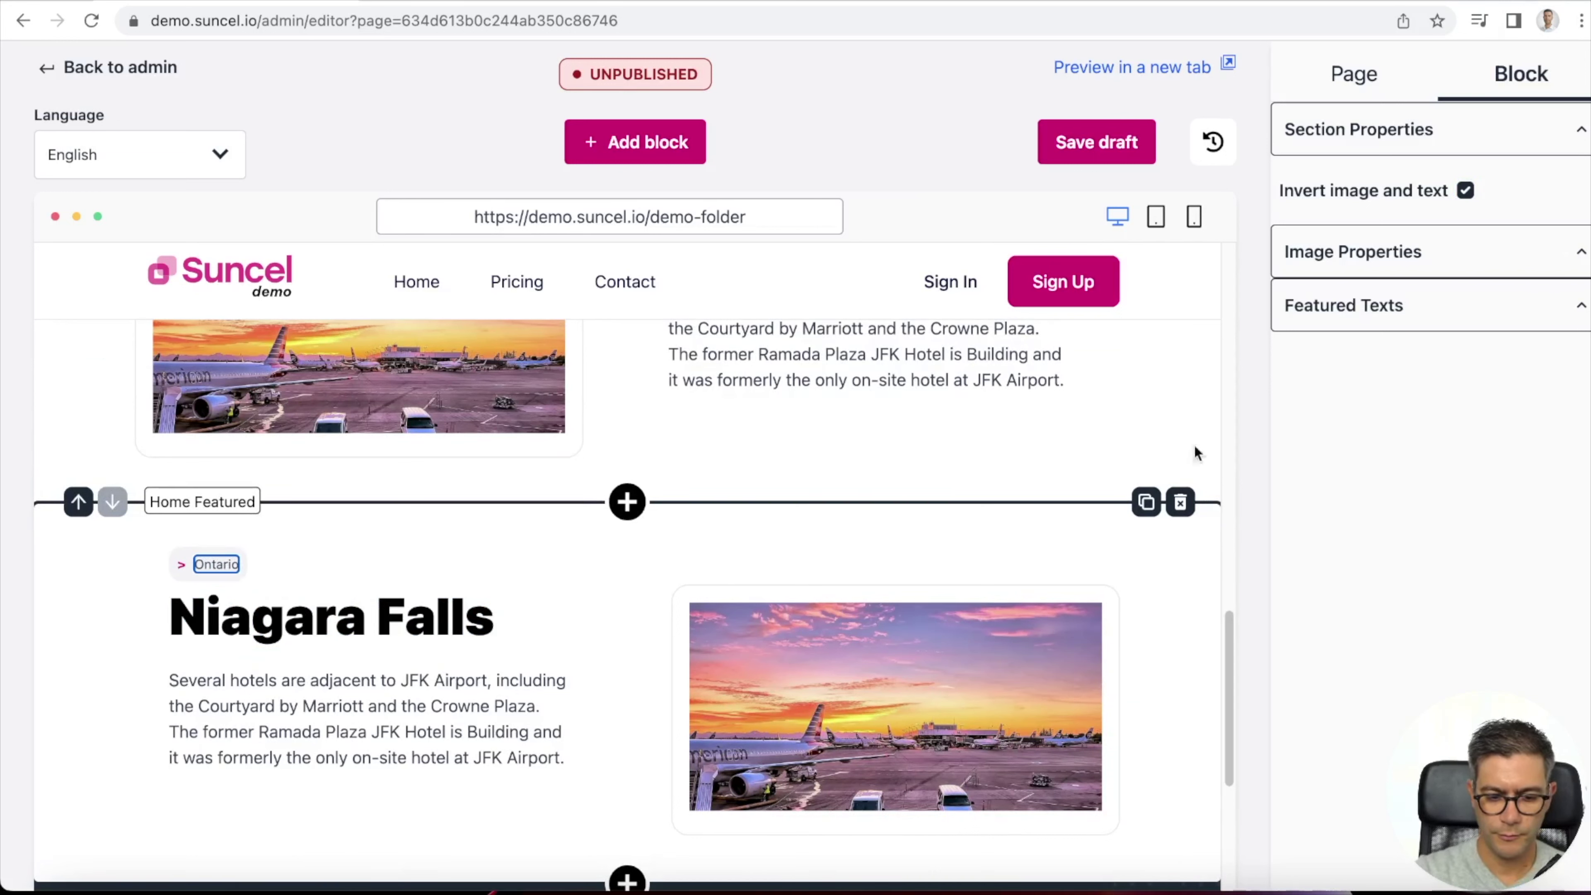
key("Return")
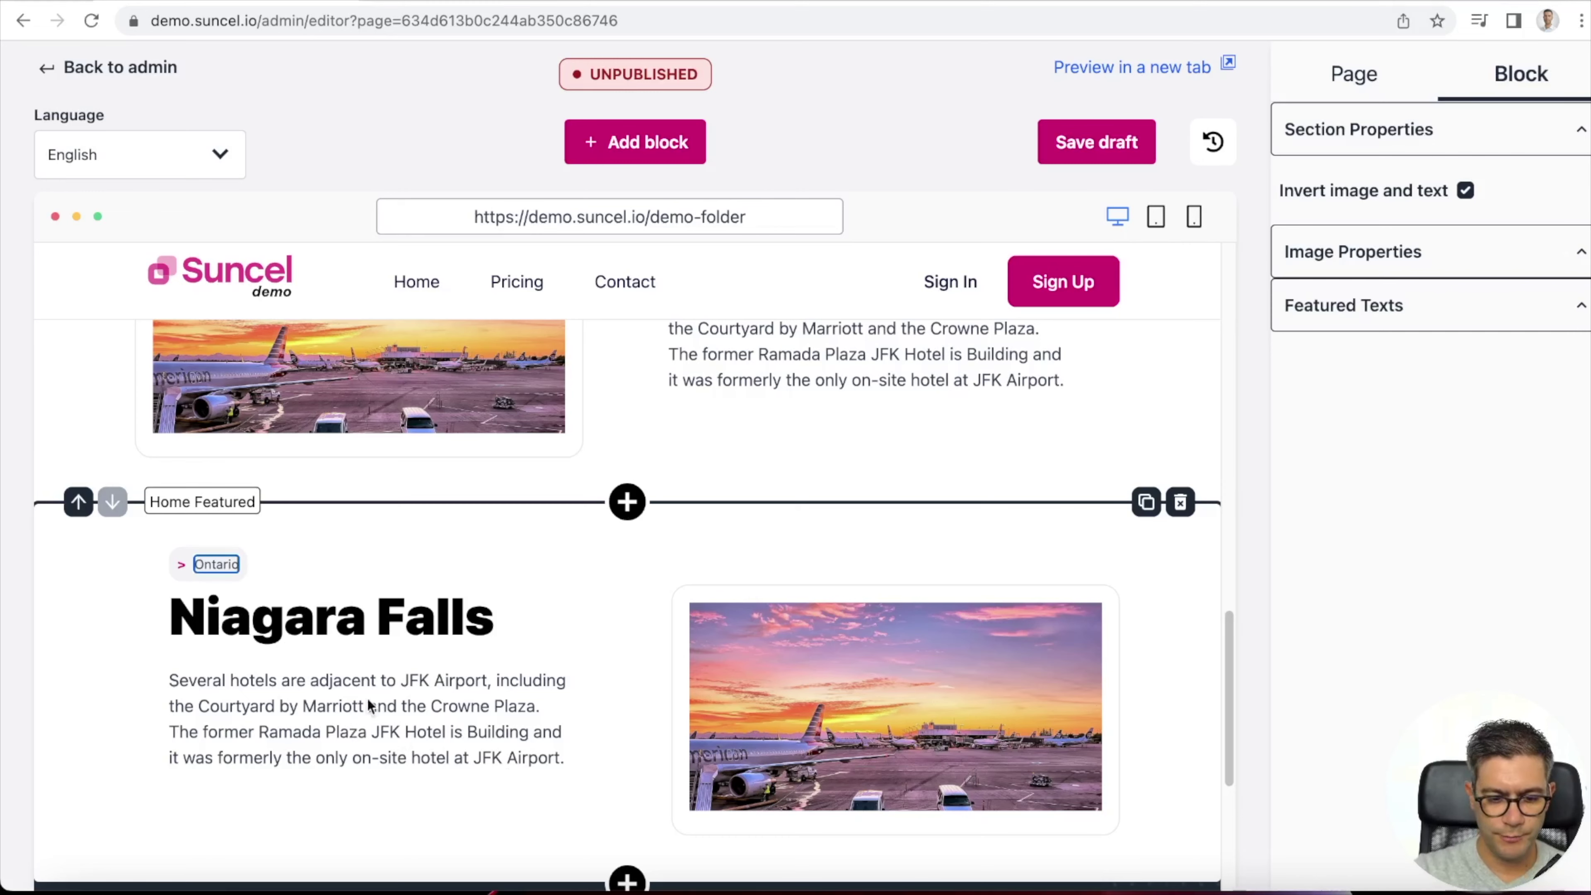
- Replace the Niagara Falls description with the paragraph beginning "The tourist area near the falls includes observation towers, high-rise hotels, souvenir shops"
double_click(370, 706)
key("ctrl+a")
type("The tourist area near the falls includes observation towers, high-rise hotels, souvenir shops, museums, indoor water parks, casinos and theatres, mostly with colourful neon billboards and advertisements.")
- Set the Niagara Falls block's image to the waterfall picture from the demo pictures folder
left_click(777, 769)
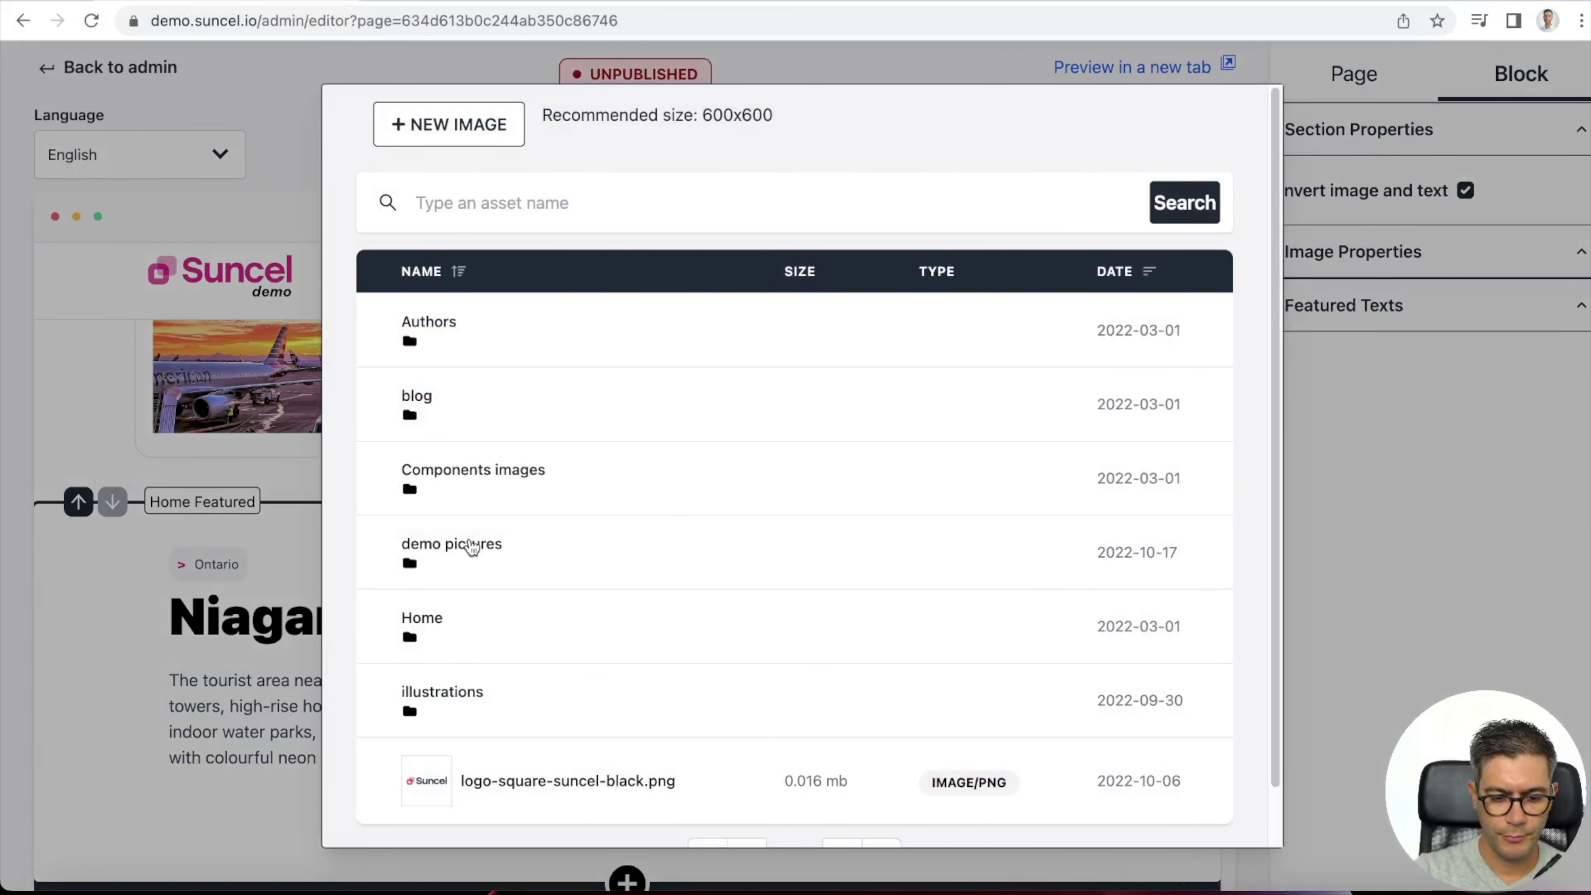
left_click(471, 545)
left_click(523, 567)
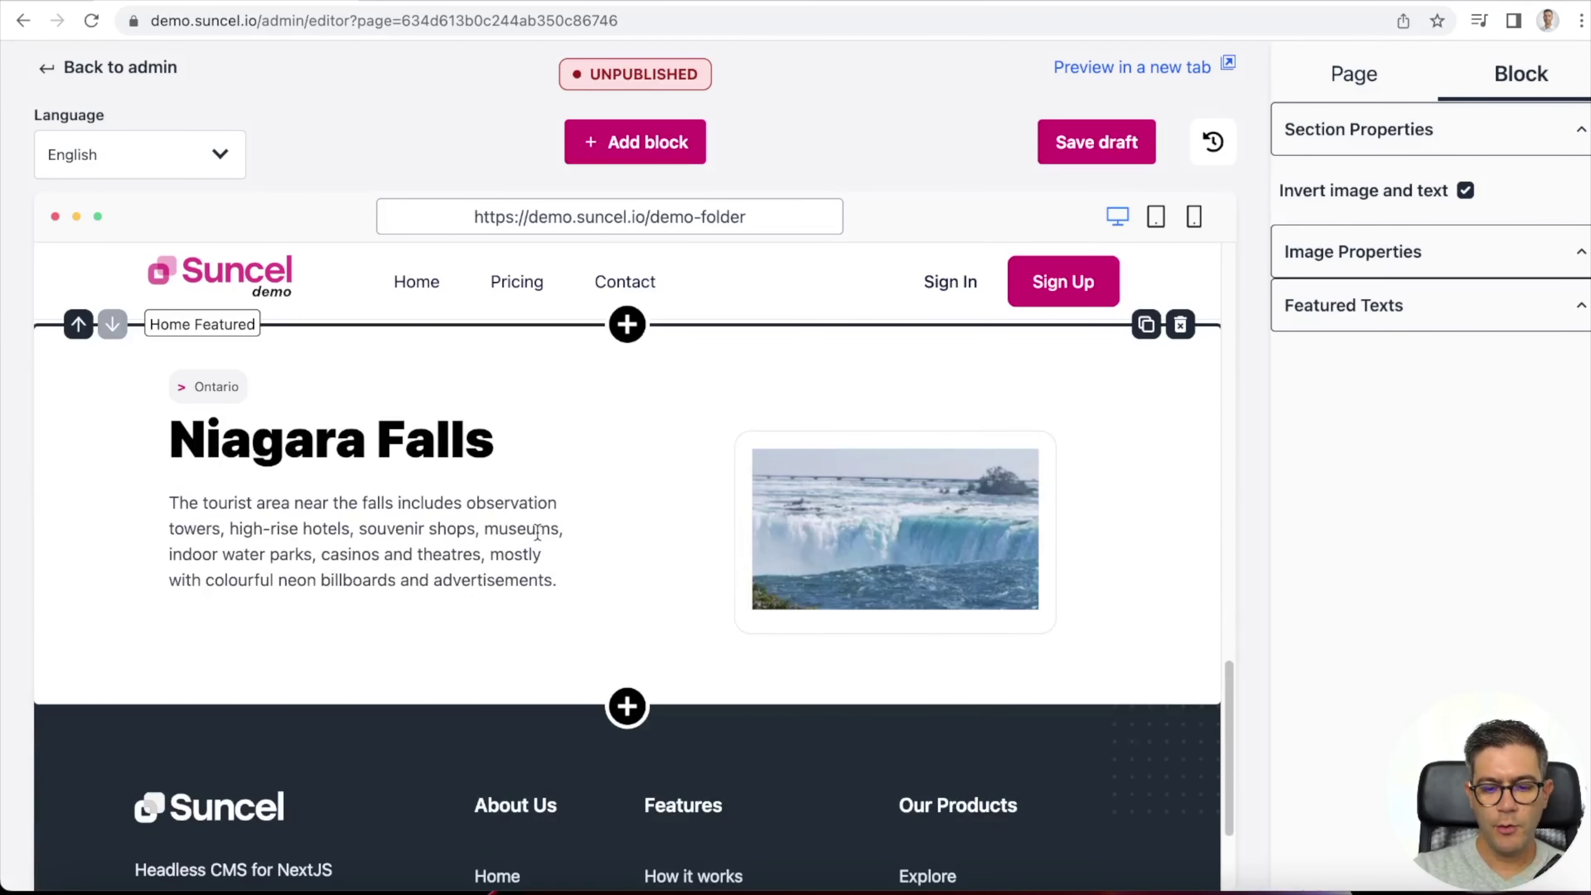
- Add a Quote block below the Niagara Falls block and set its quote text to "The best travel ever !!"
left_click(628, 703)
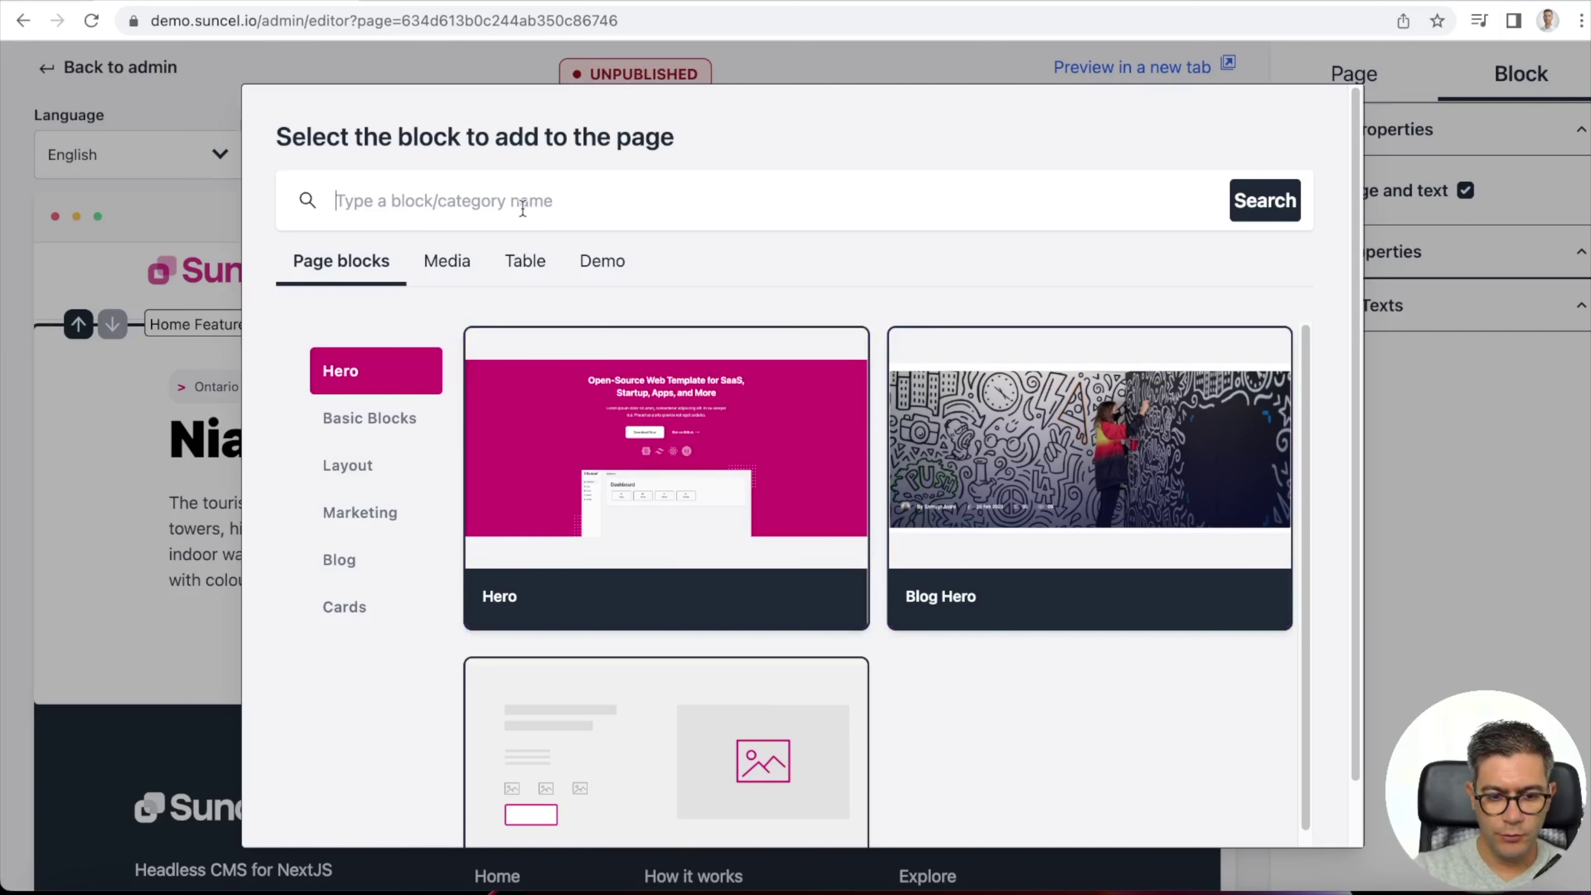
type("quote")
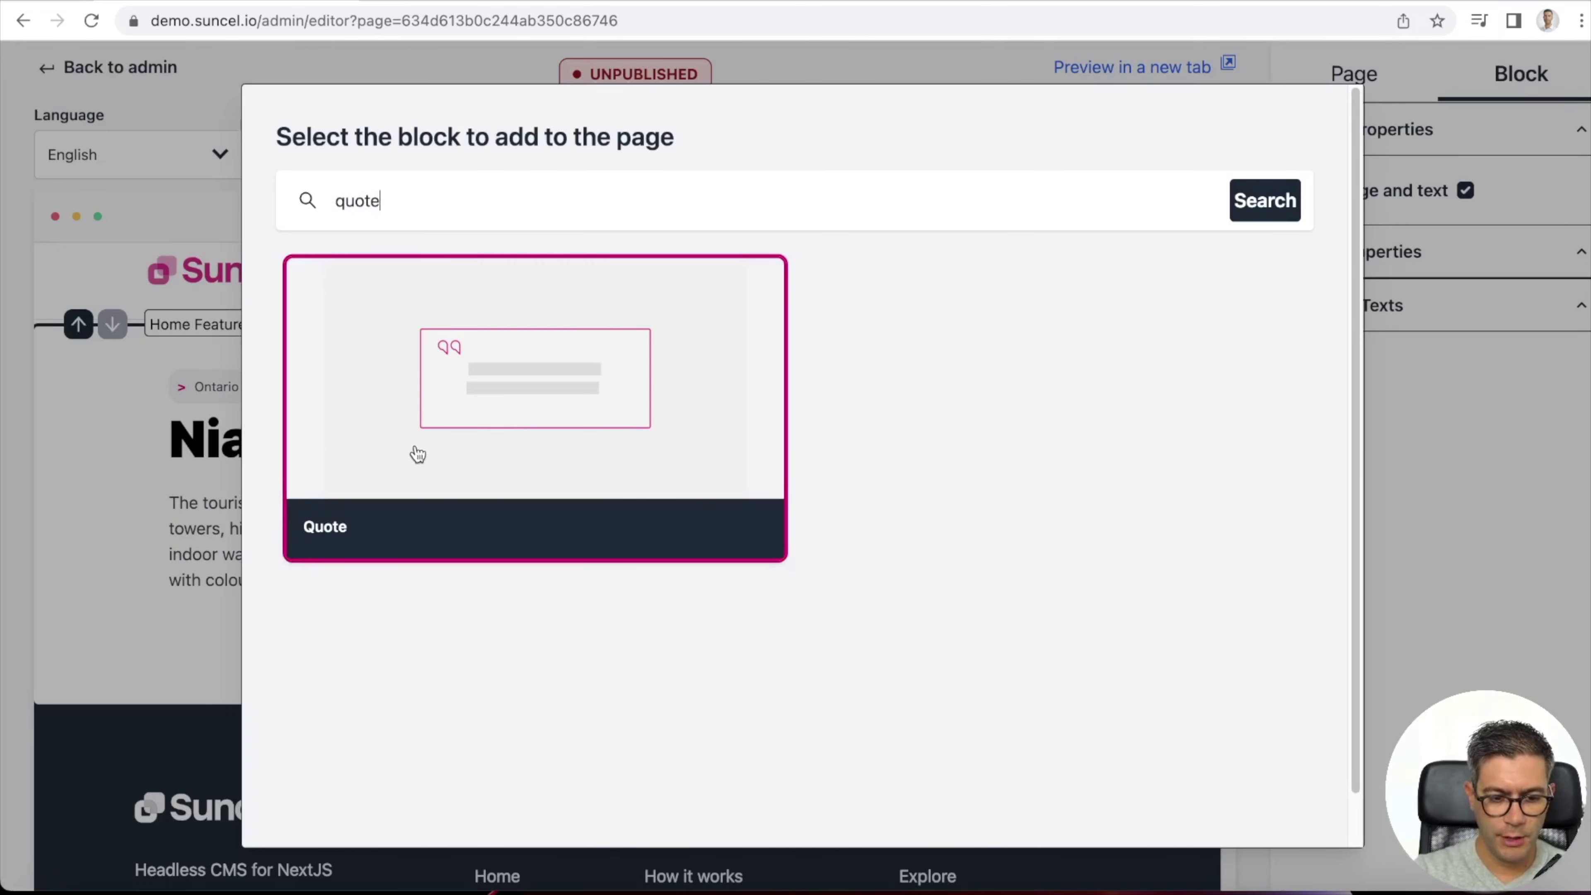
left_click(399, 460)
scroll(603, 451, "down", 3)
triple_click(688, 662)
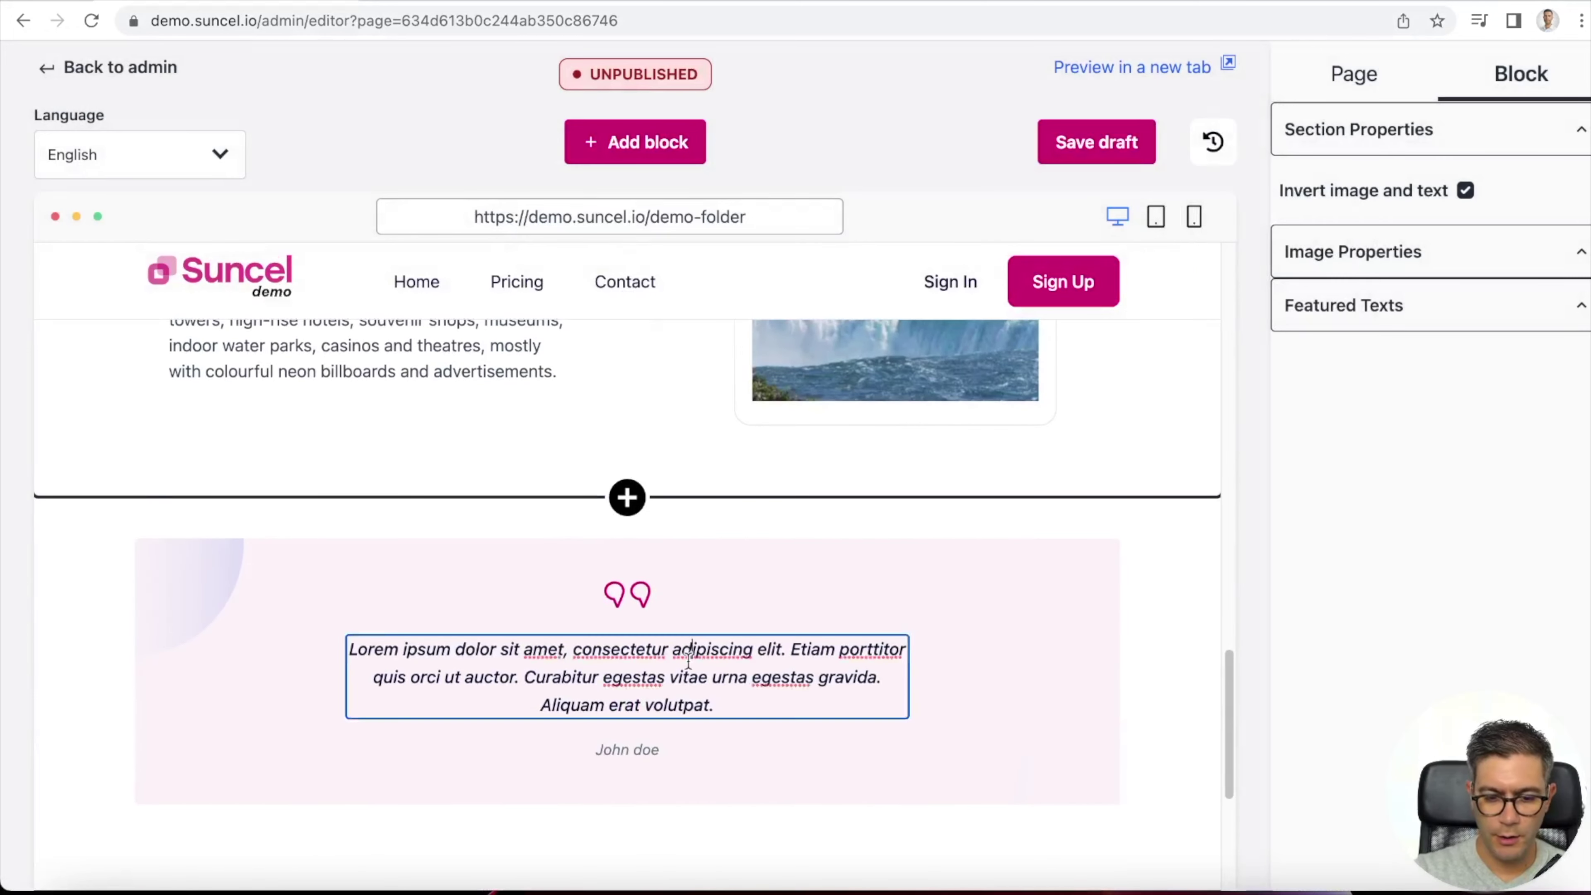
type("The ")
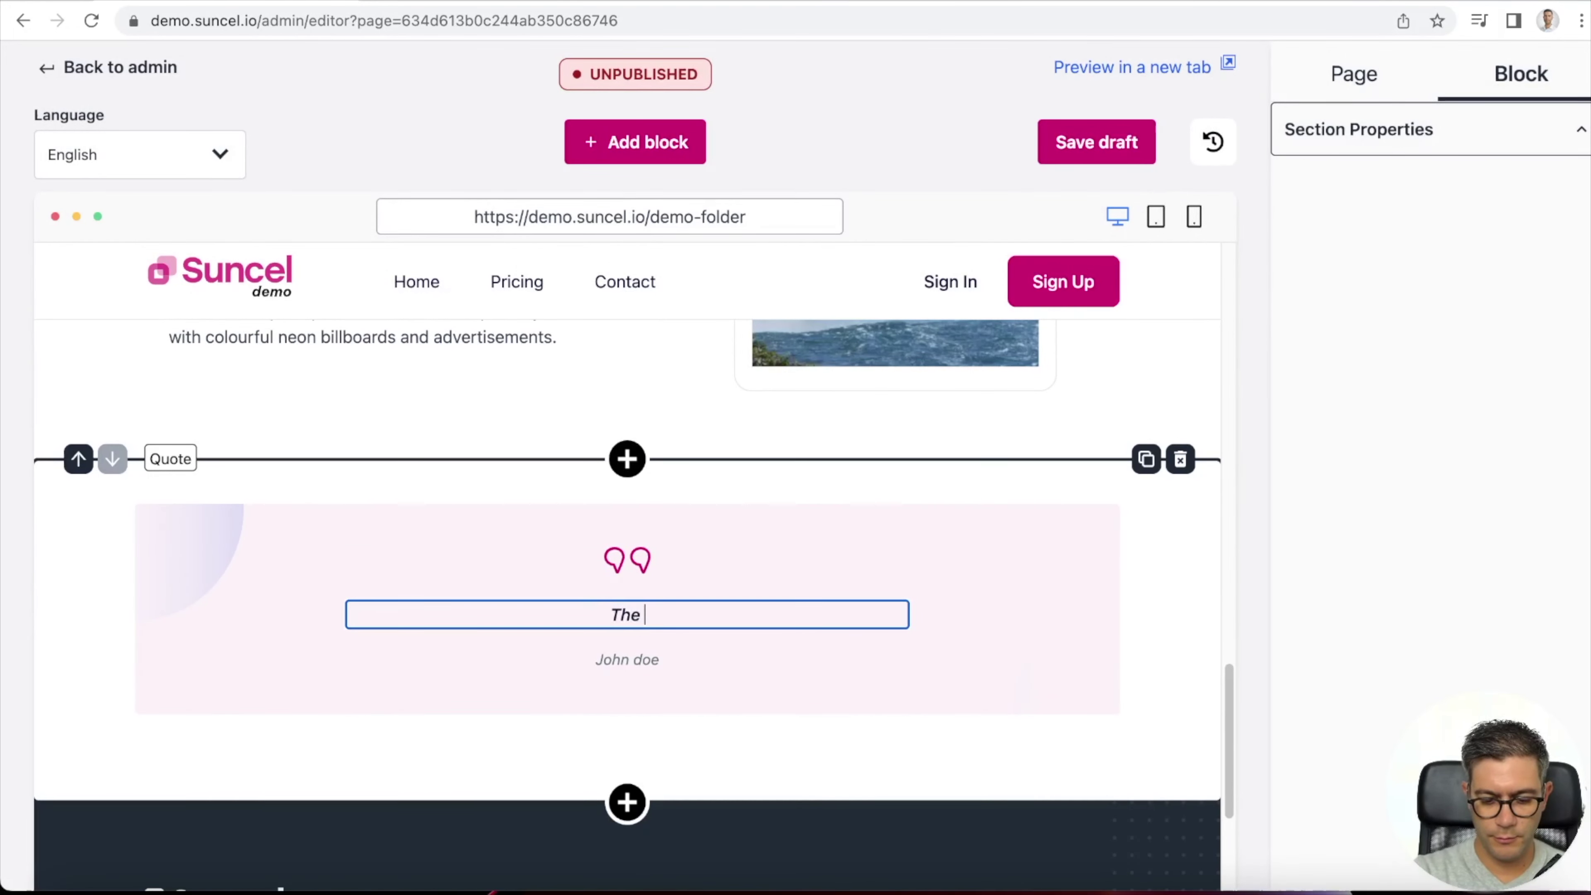
type("best travel ever !!")
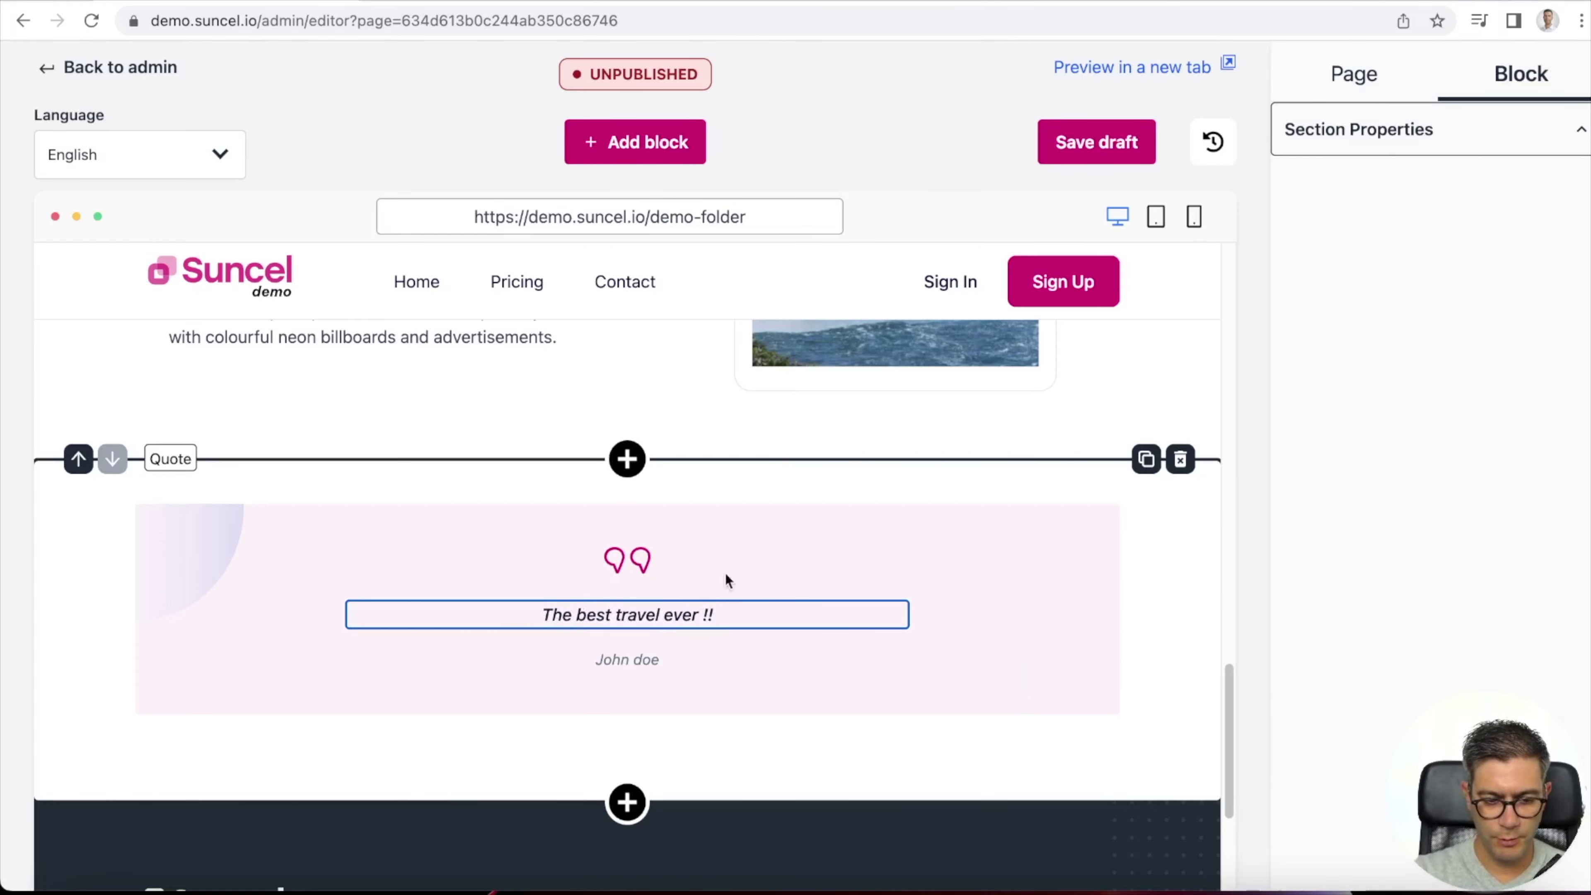
- Add a Full Richtext block below the quote, found by searching the blocks for "rich"
left_click(626, 803)
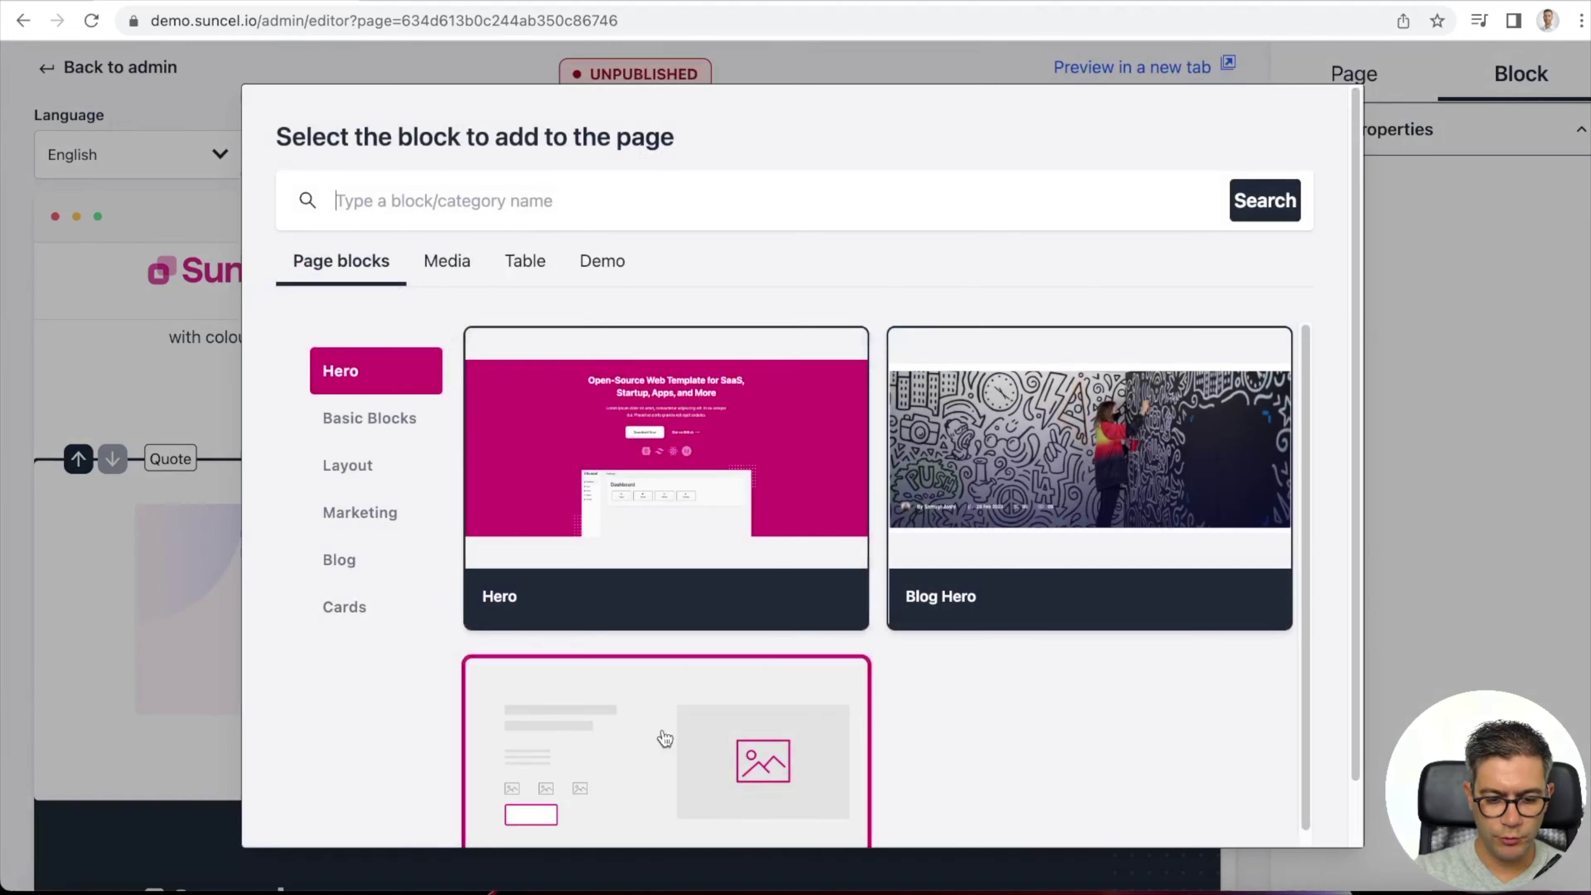
left_click(483, 200)
type("rich")
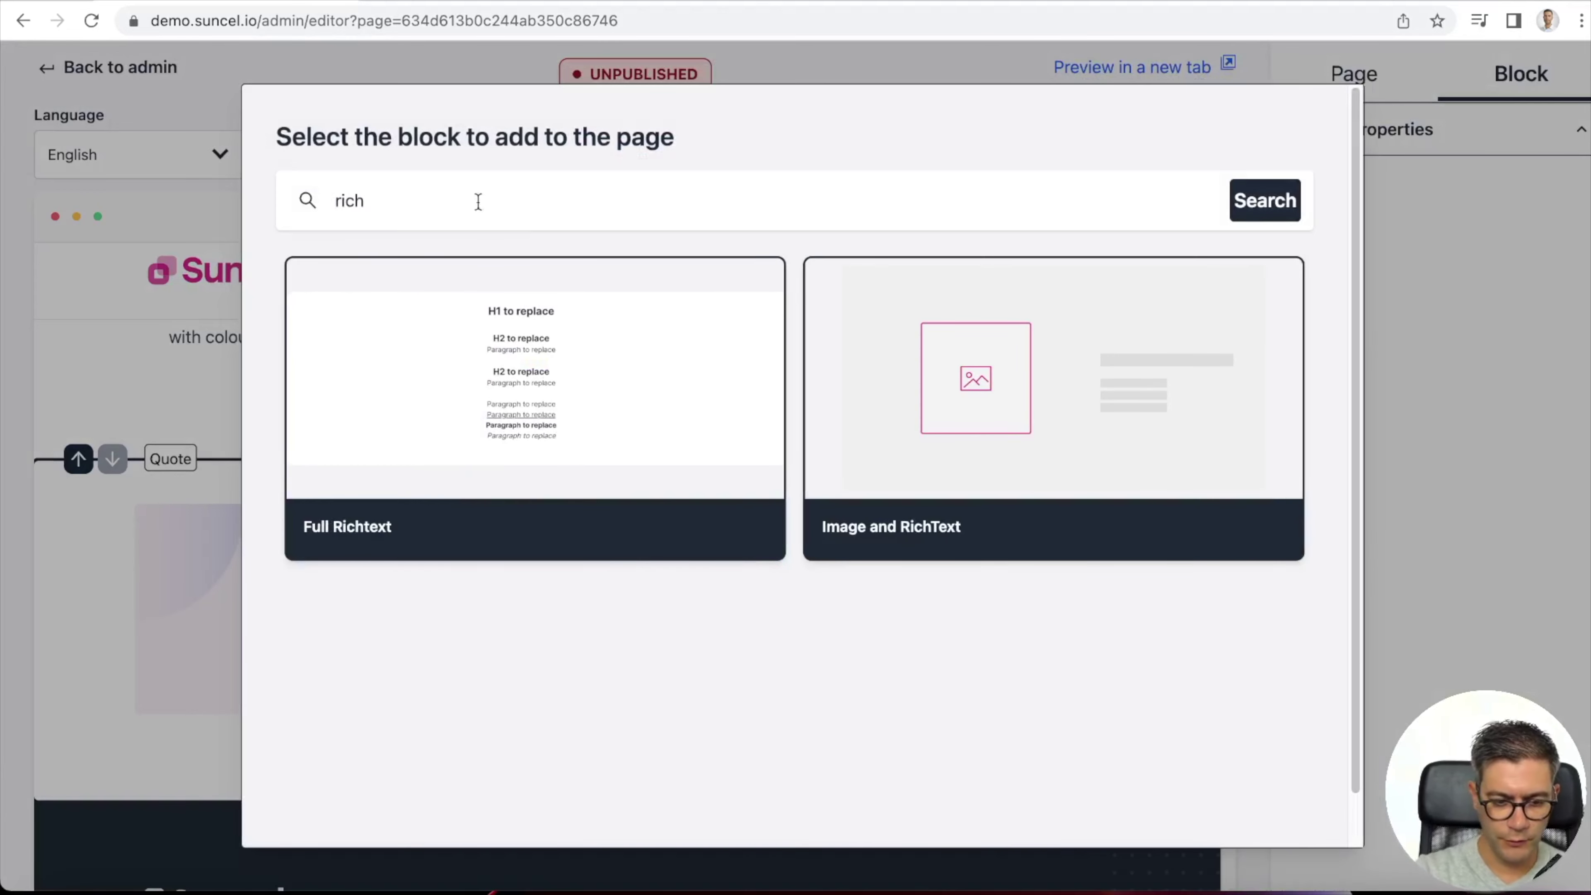
left_click(430, 401)
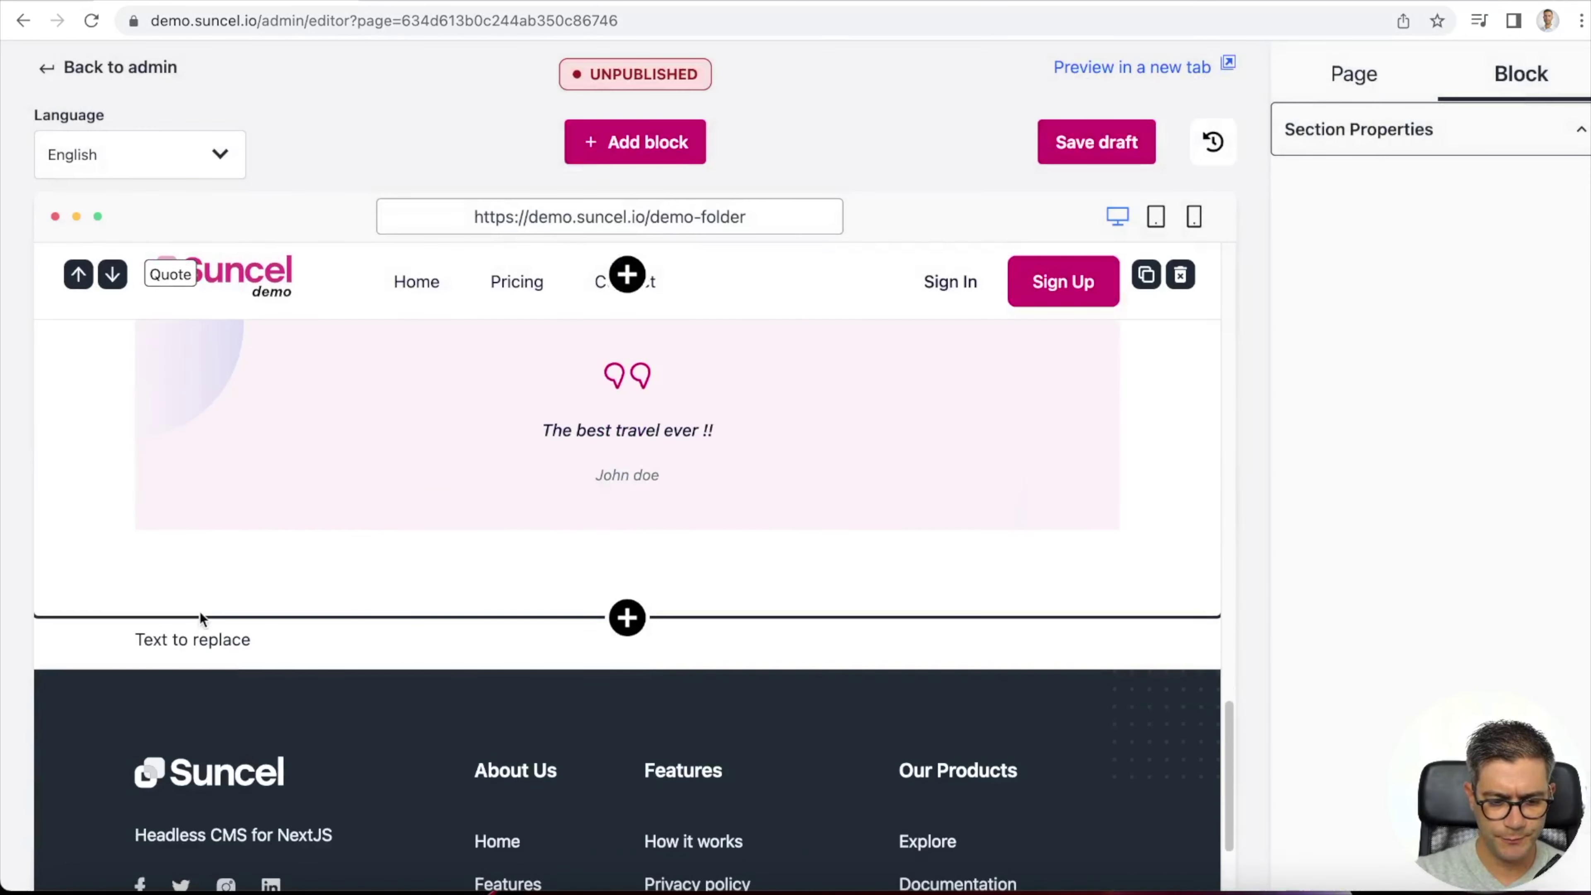
- Replace the rich text placeholder with the copied heading "Beautiful landscapes in Mexico" and remove the empty lines below it
triple_click(209, 633)
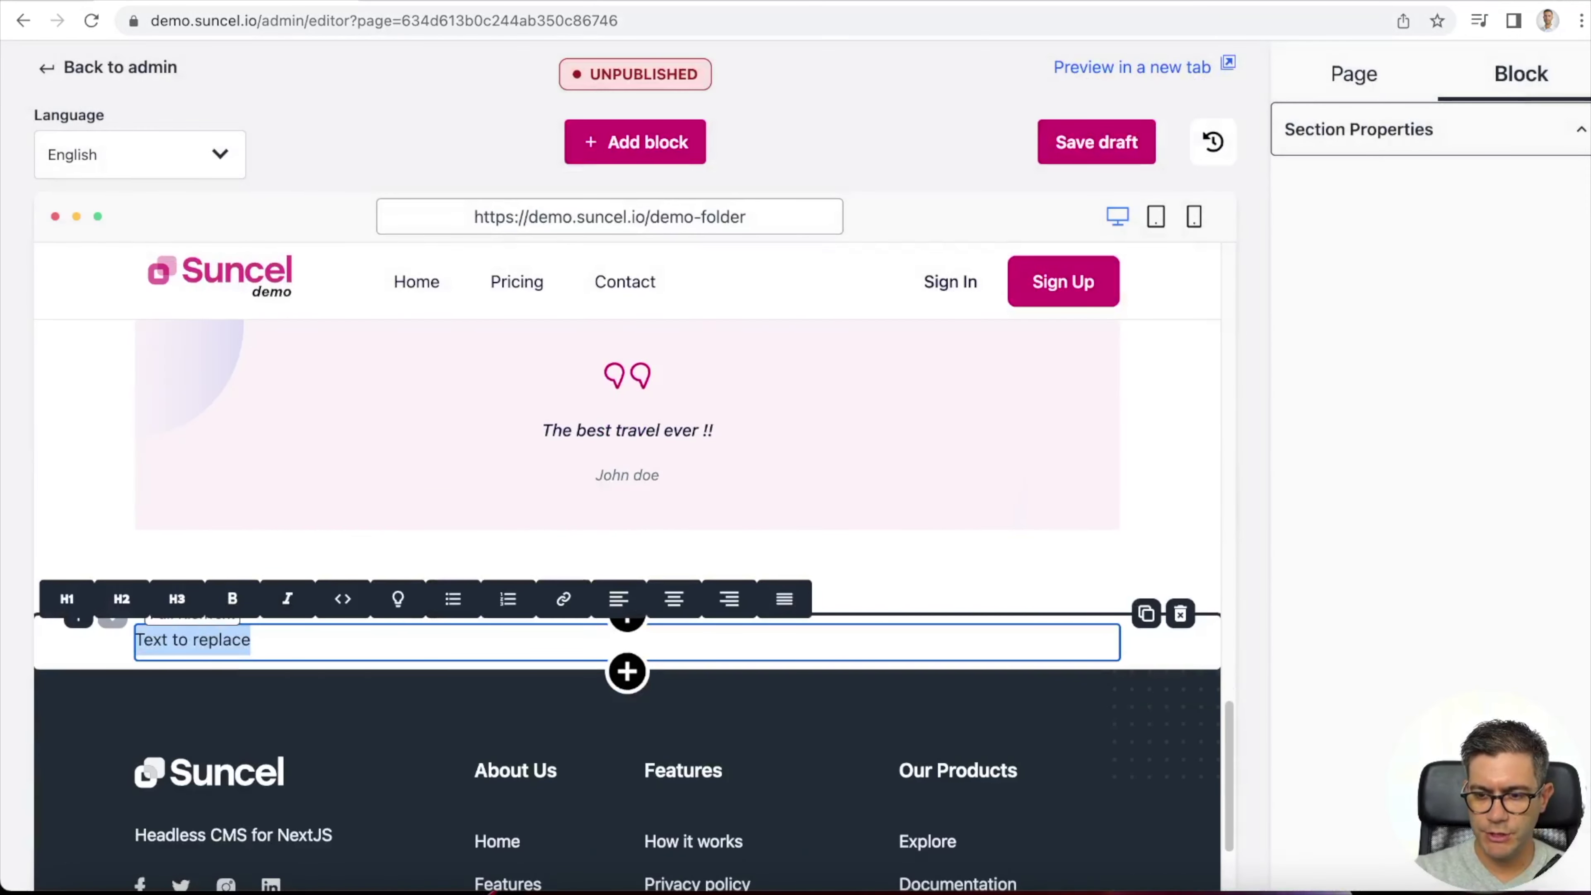
key("super+Tab")
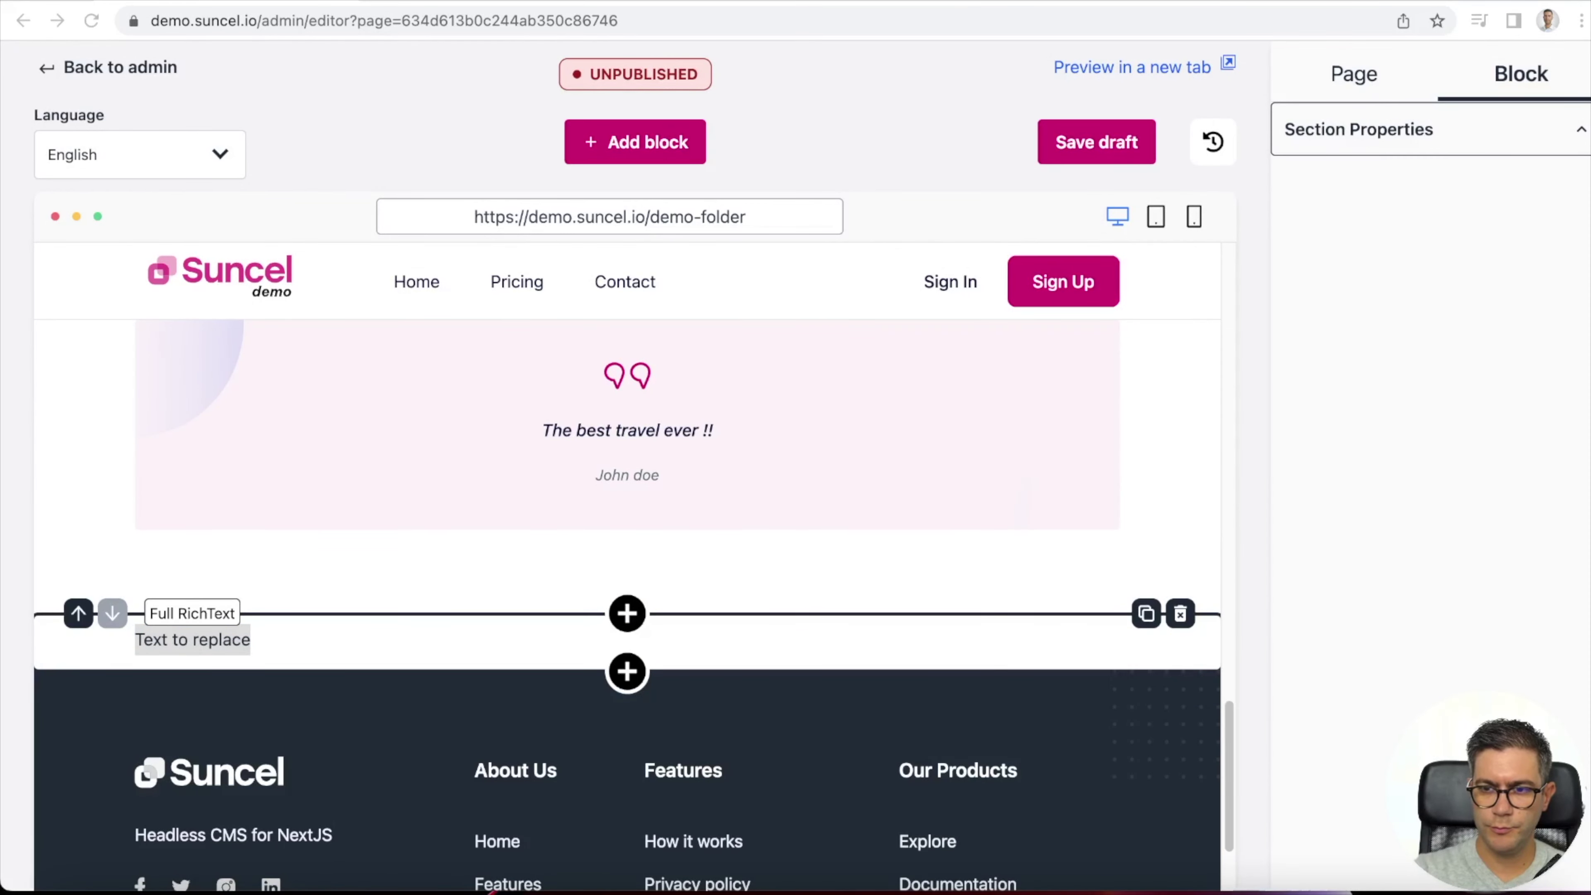
key("super+Tab")
type("Beautiful landscapes in Mexico")
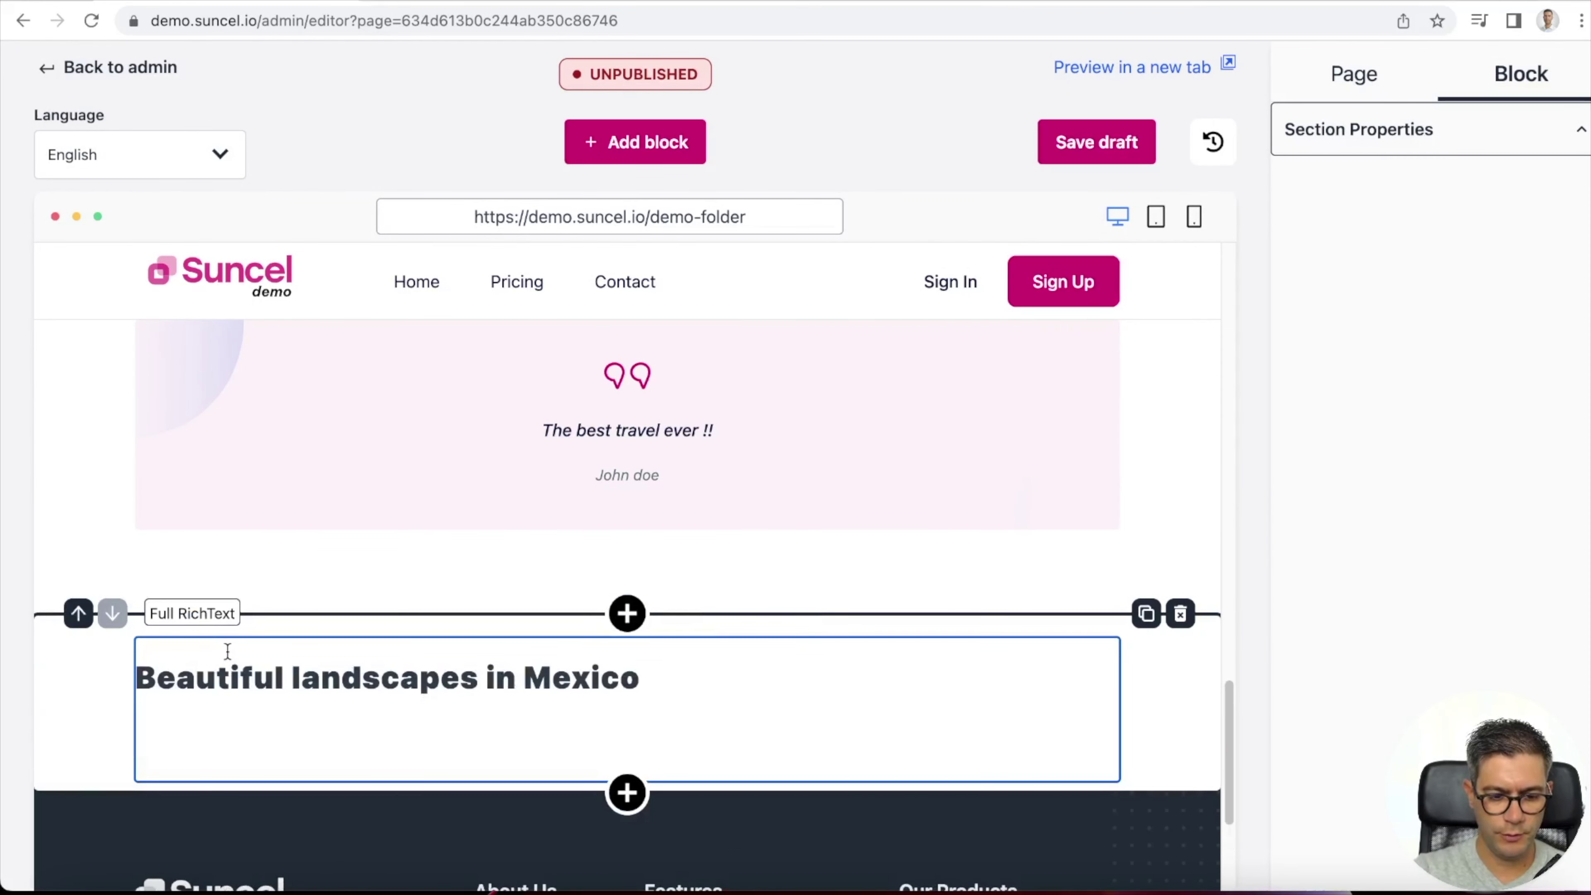
key("BackSpace")
key("BackSpace")
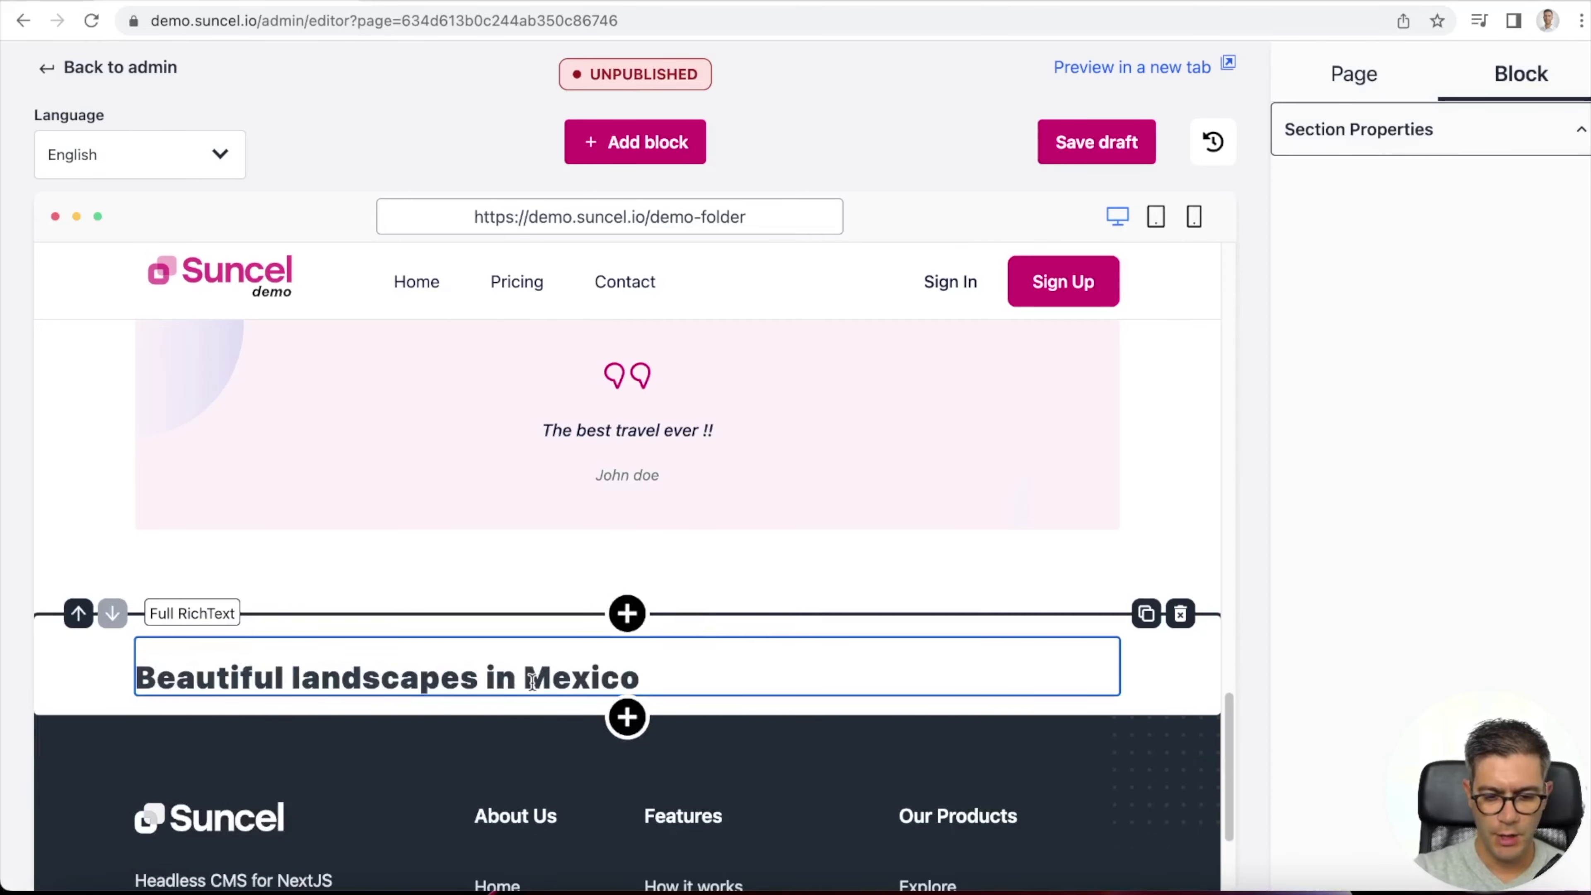
- Add a Simple image block below the "Beautiful landscapes in Mexico" heading, found by searching the blocks for "image"
left_click(627, 717)
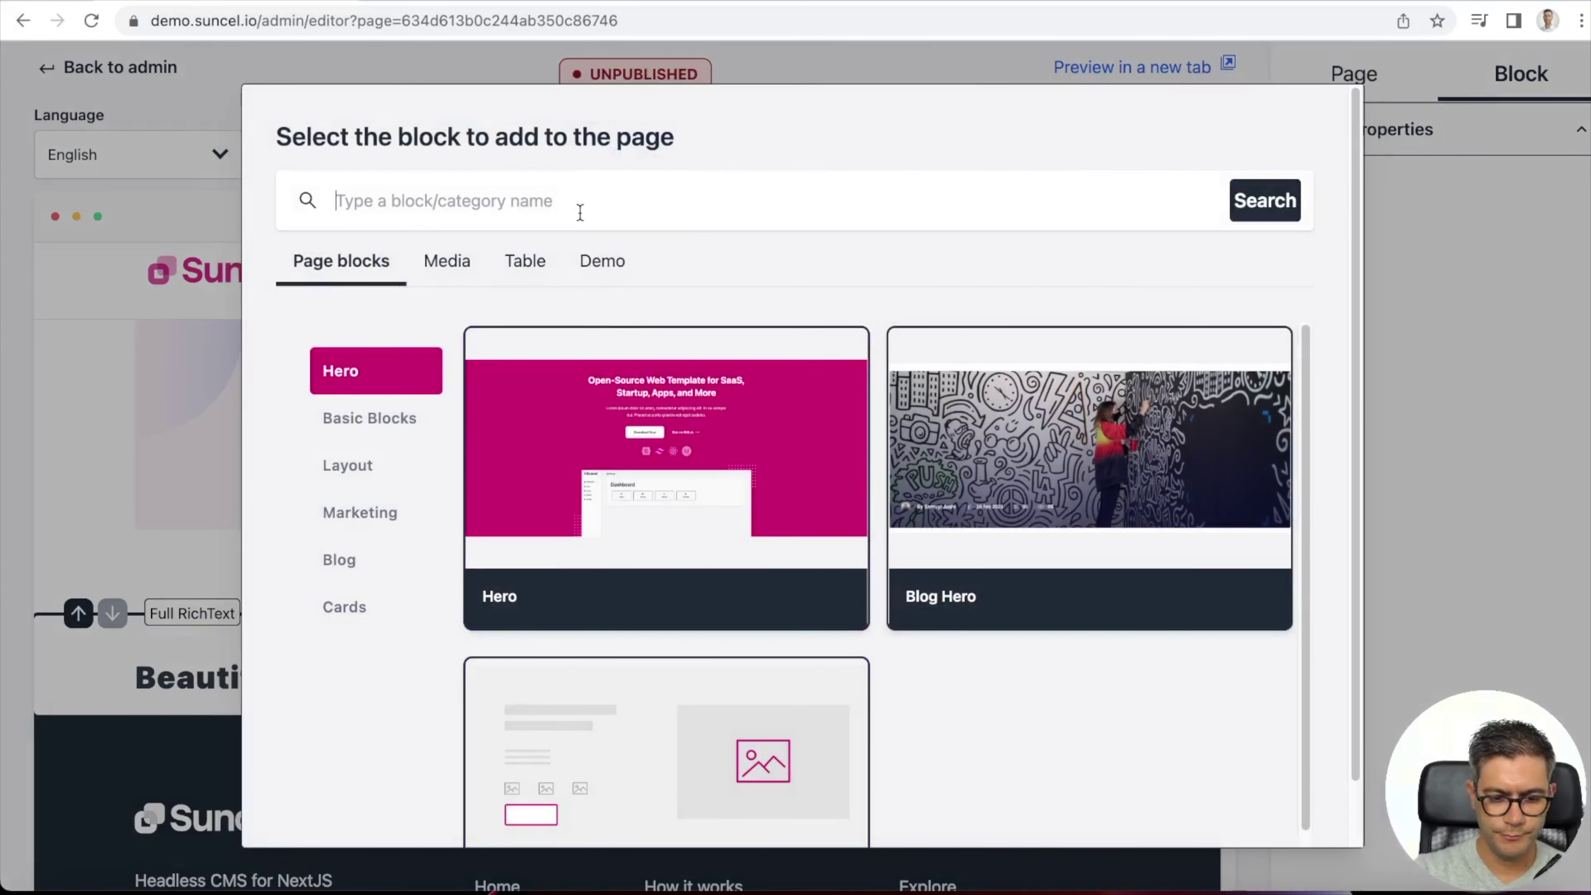
type("image")
scroll(561, 569, "down", 3)
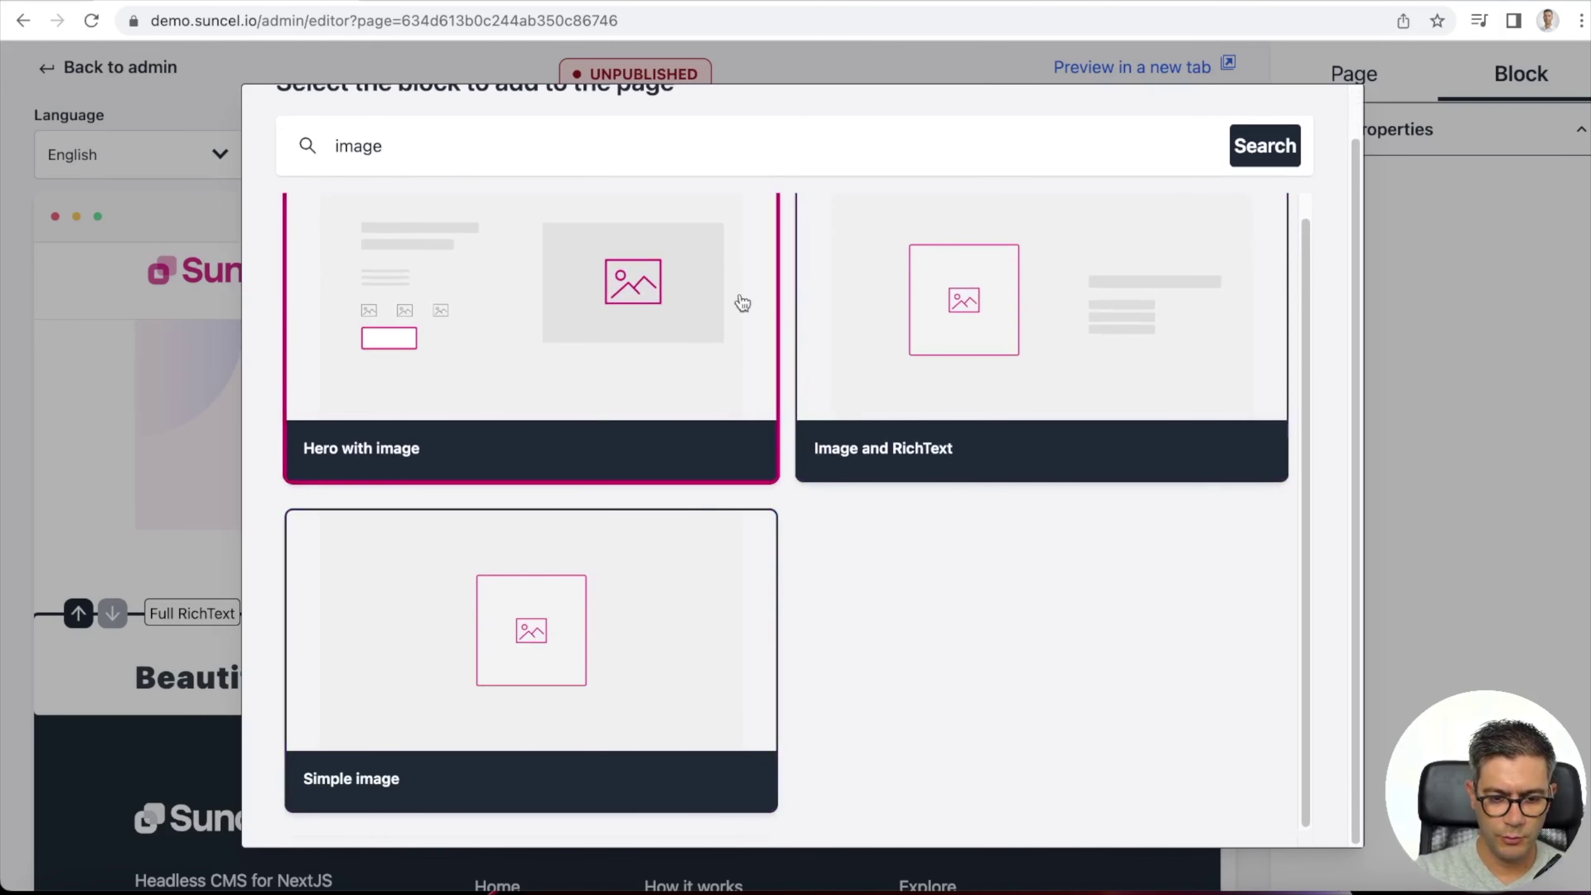
left_click(476, 640)
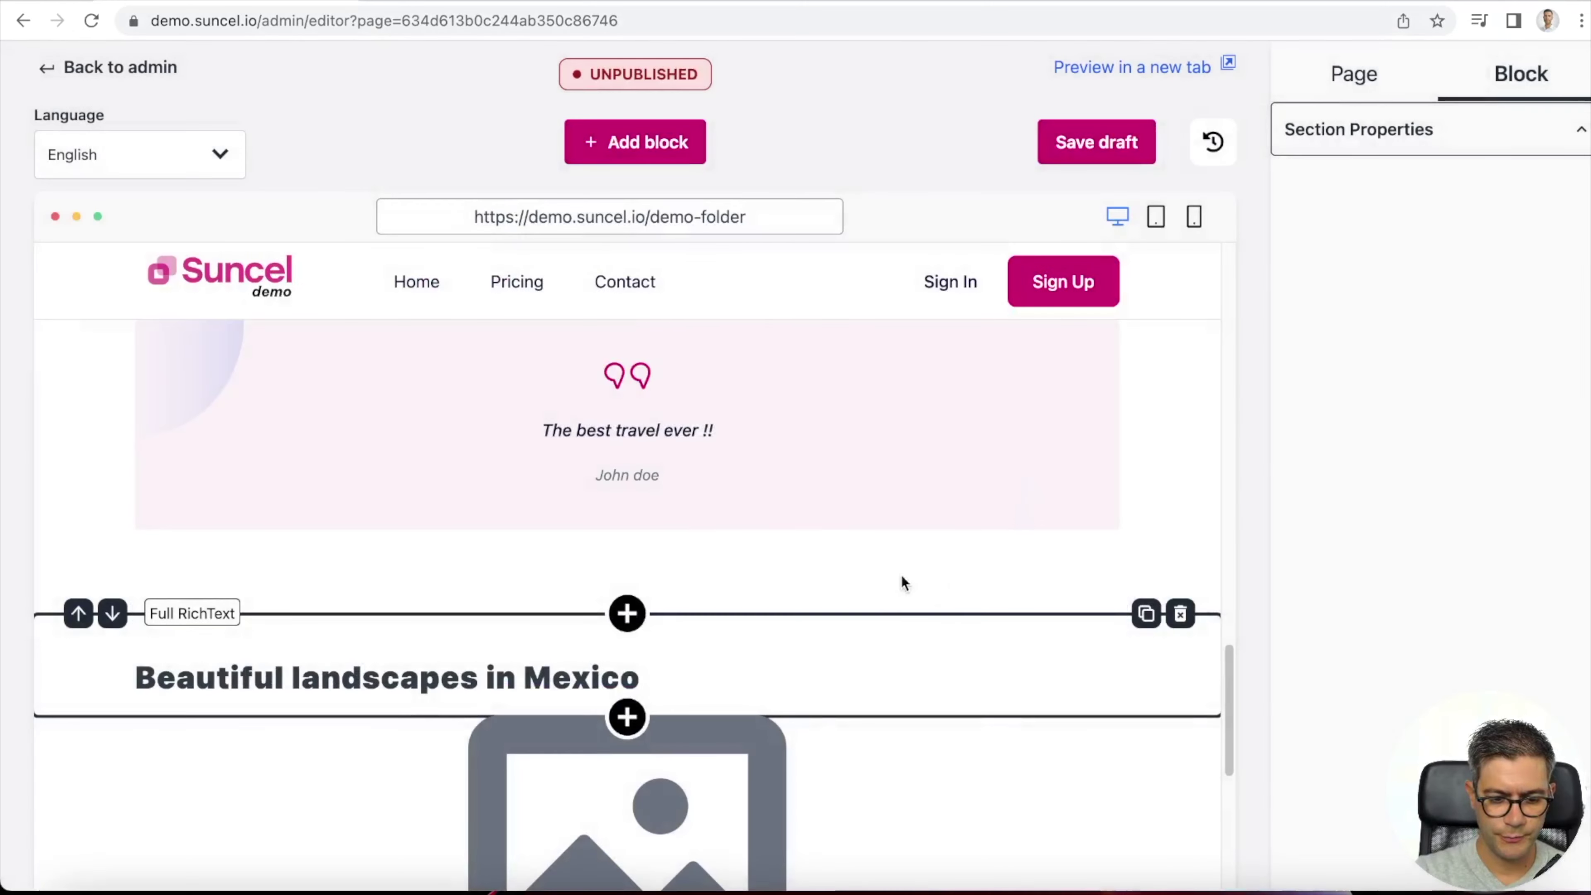
- Set the new image block's picture to mexico.avif from the demo pictures folder
scroll(901, 583, "down", 4)
left_click(697, 568)
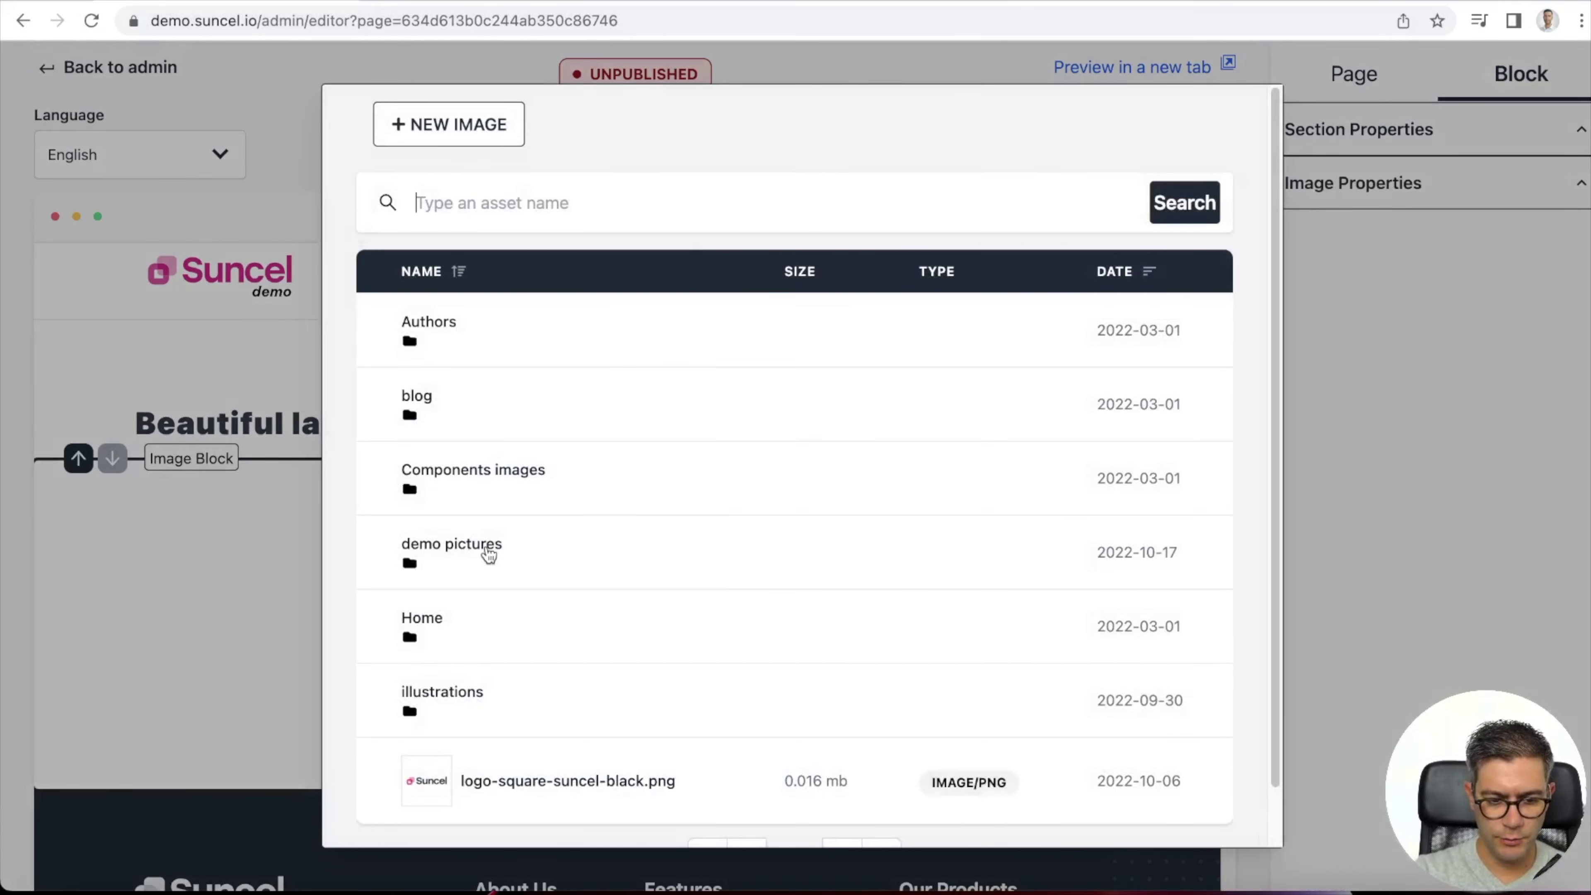
left_click(486, 550)
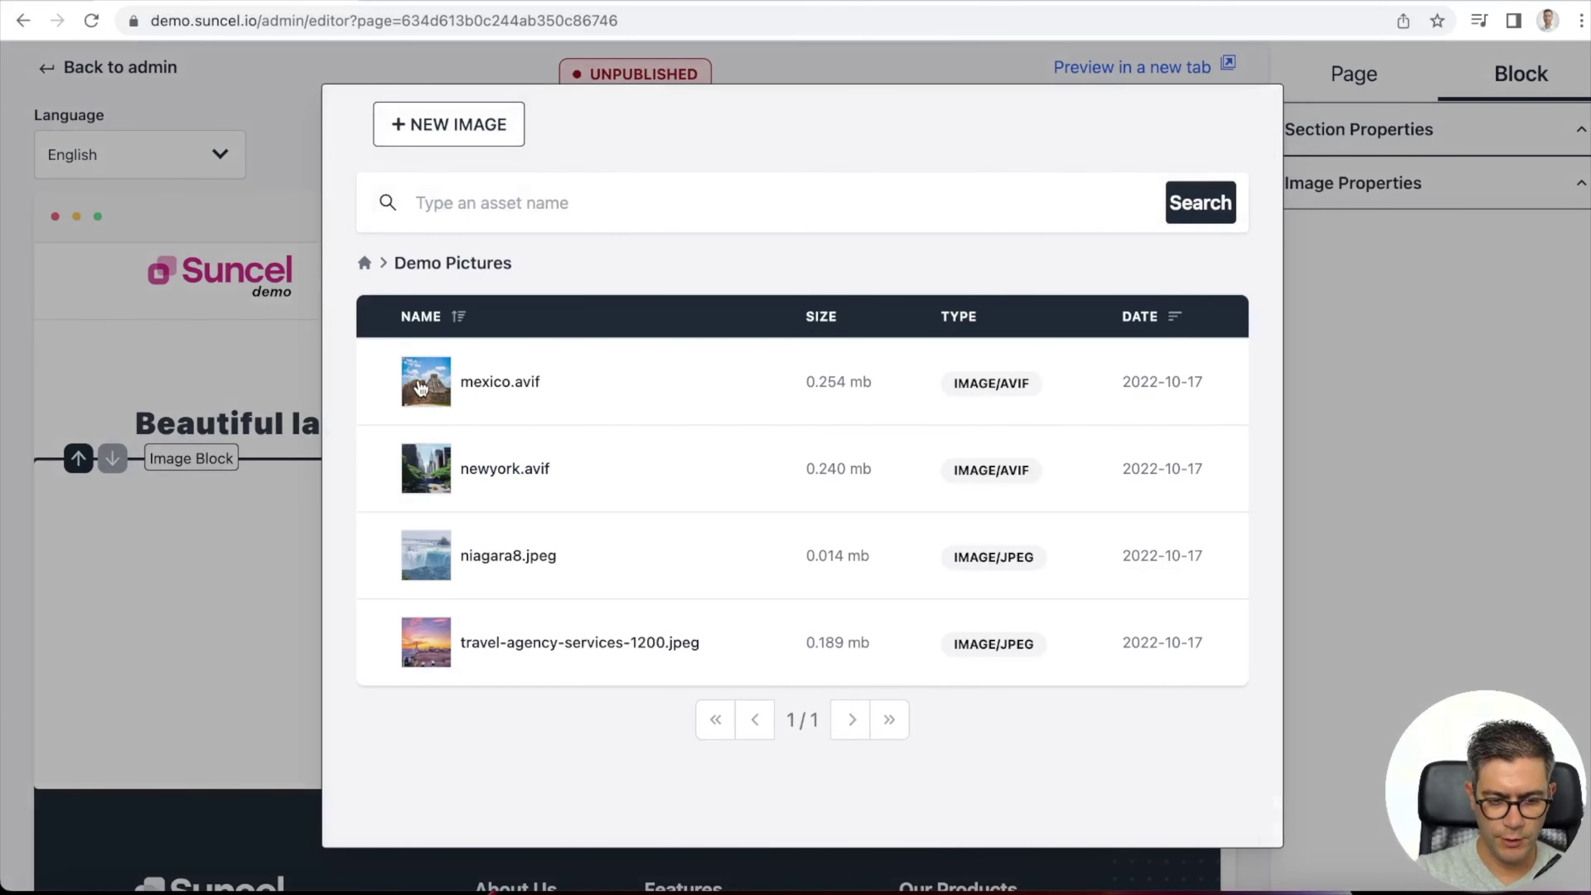
left_click(416, 384)
scroll(553, 635, "down", 2)
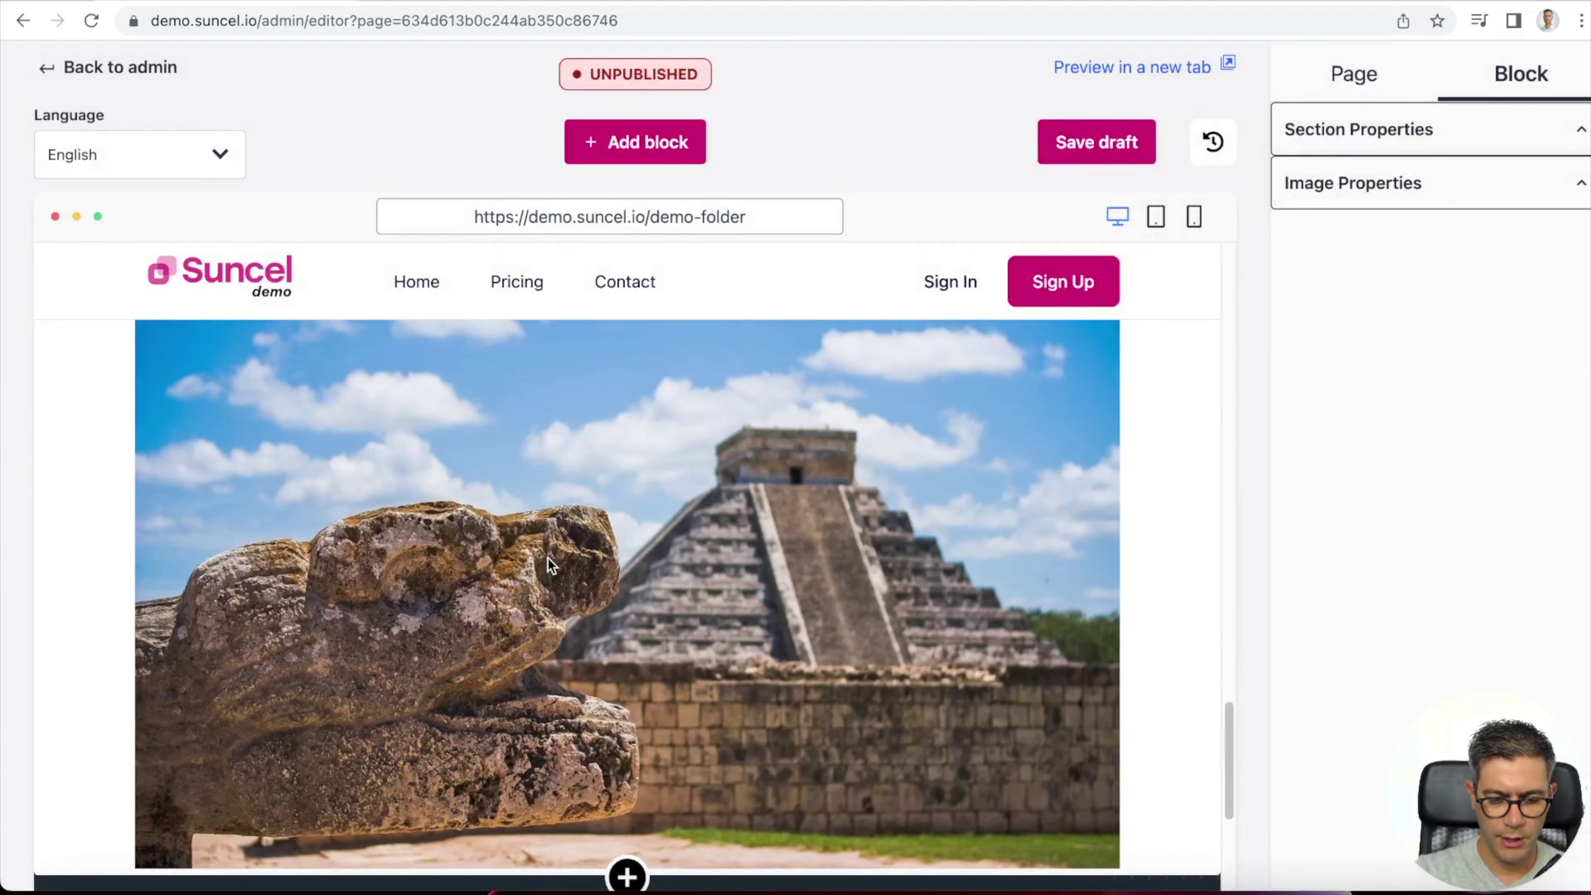
- Examine the Mexico image's properties, including its alt text and size settings
scroll(552, 556, "up", 1)
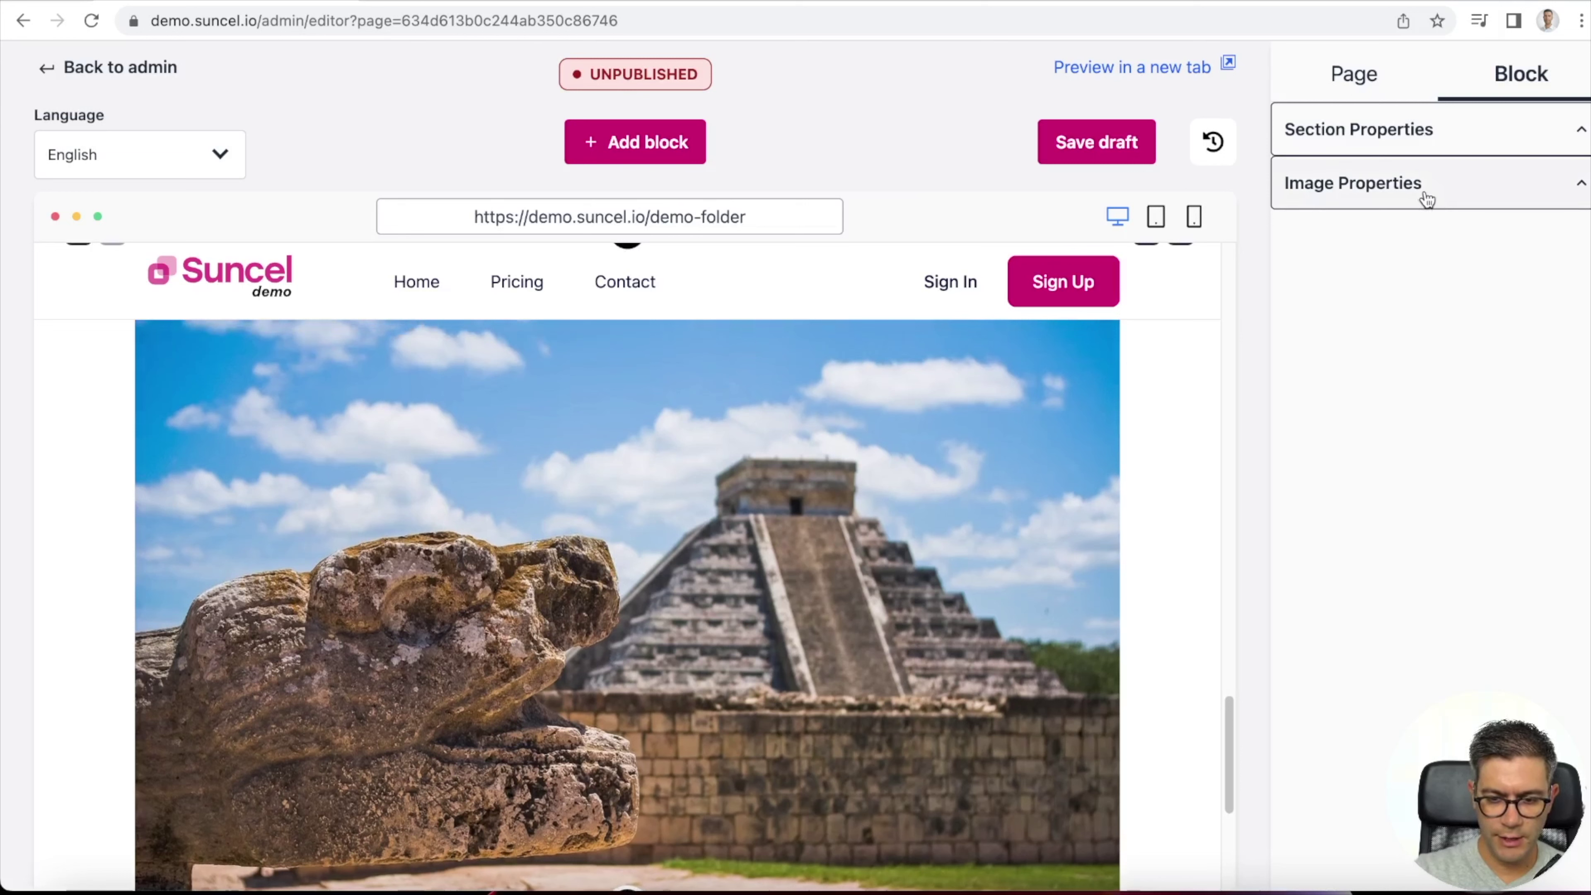
left_click(1355, 191)
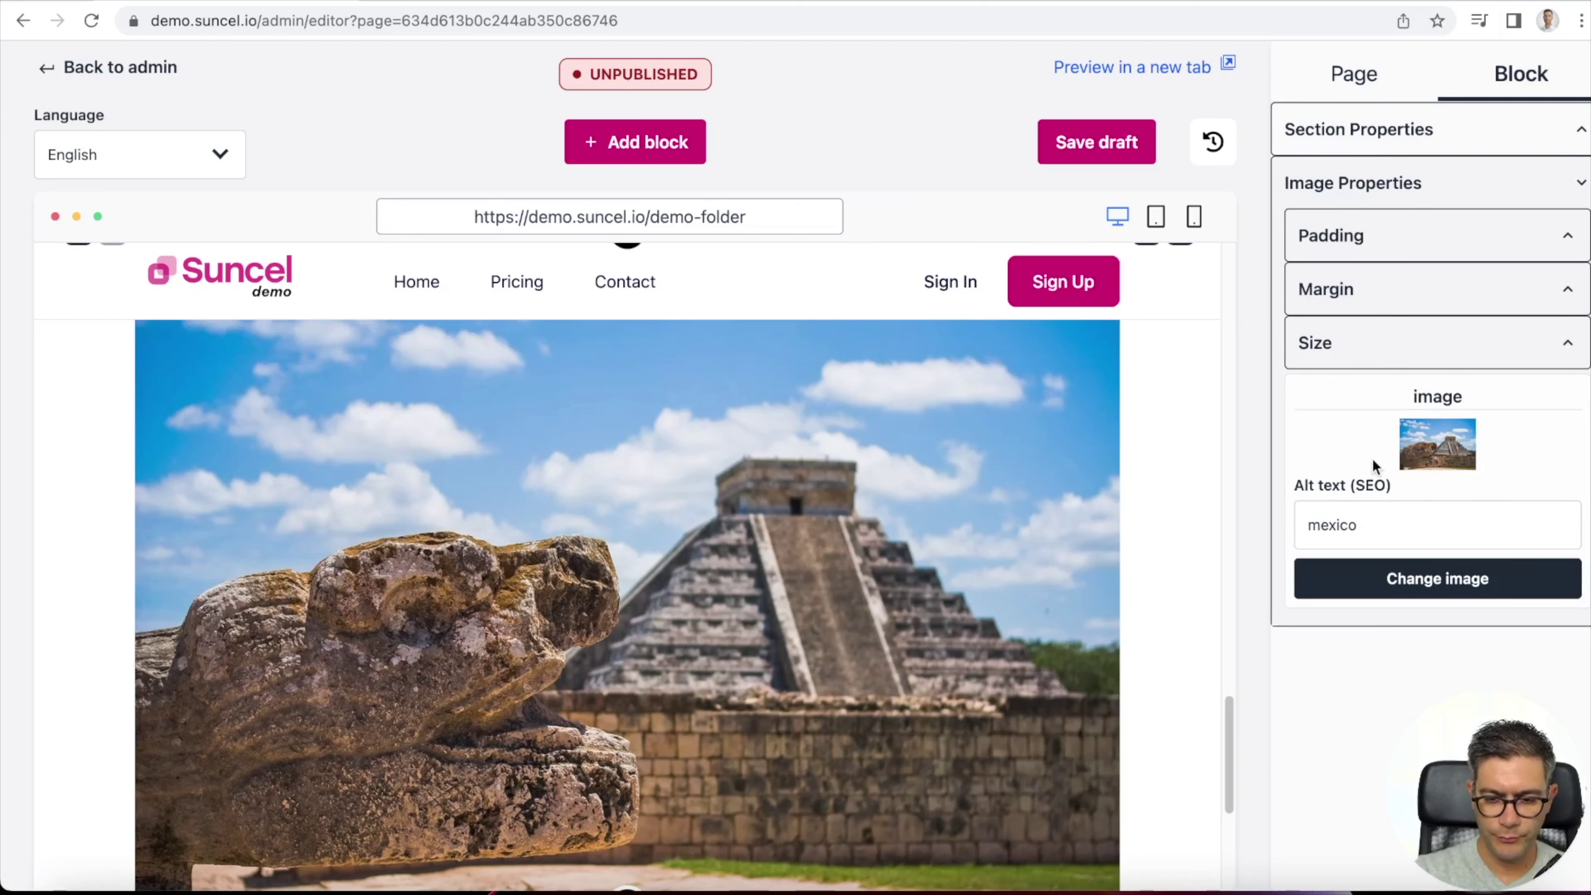
left_click(1353, 354)
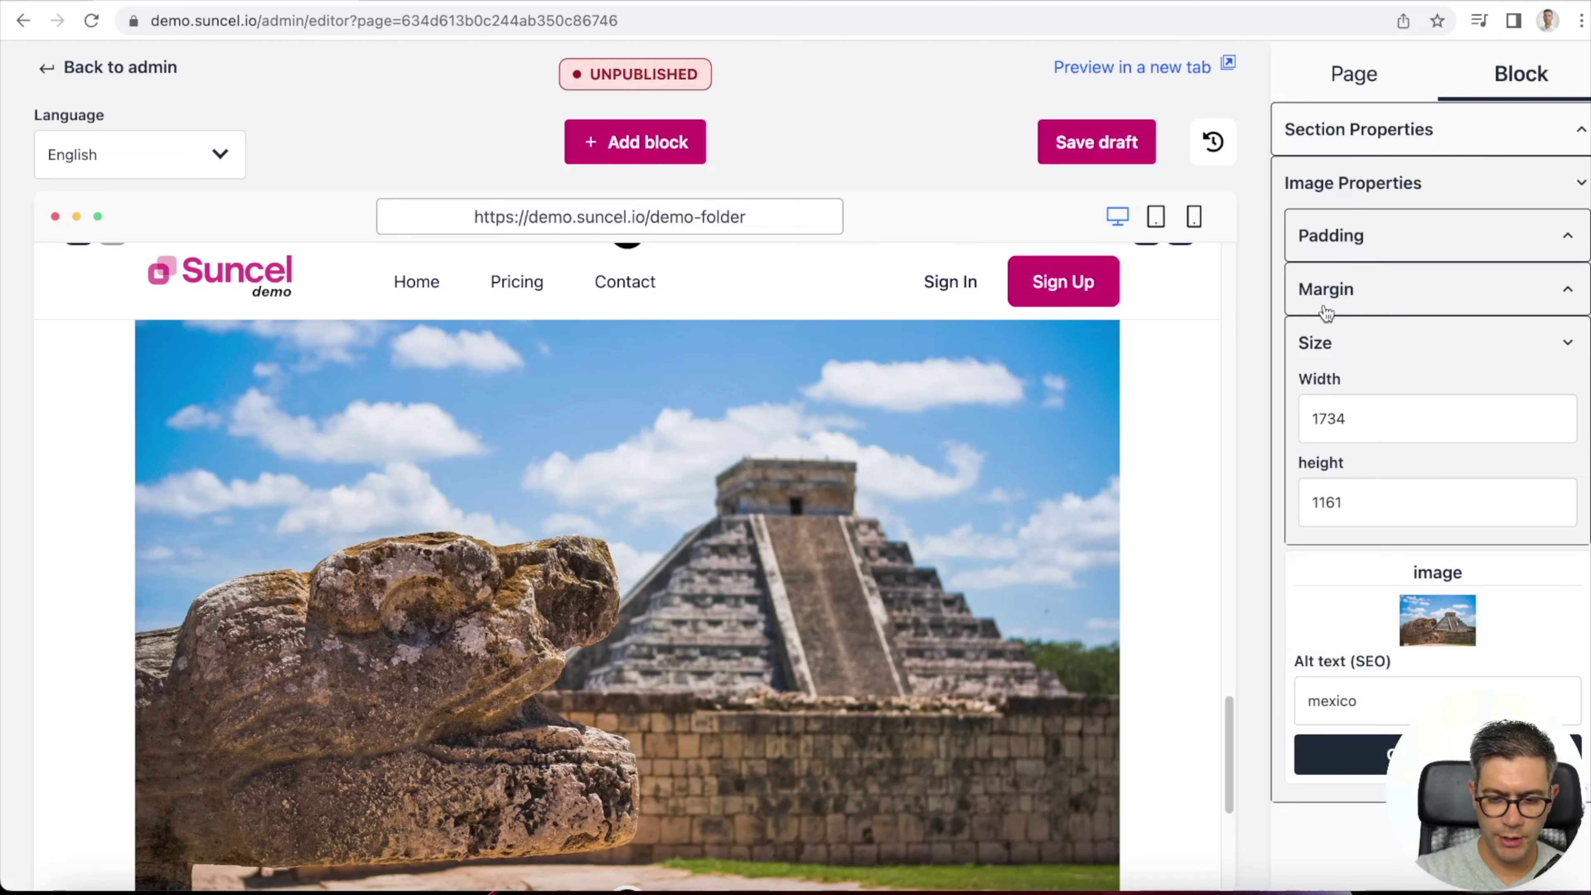
- Add a Full Richtext block below the Mexico image, found by searching the blocks for "rich"
scroll(963, 505, "down", 4)
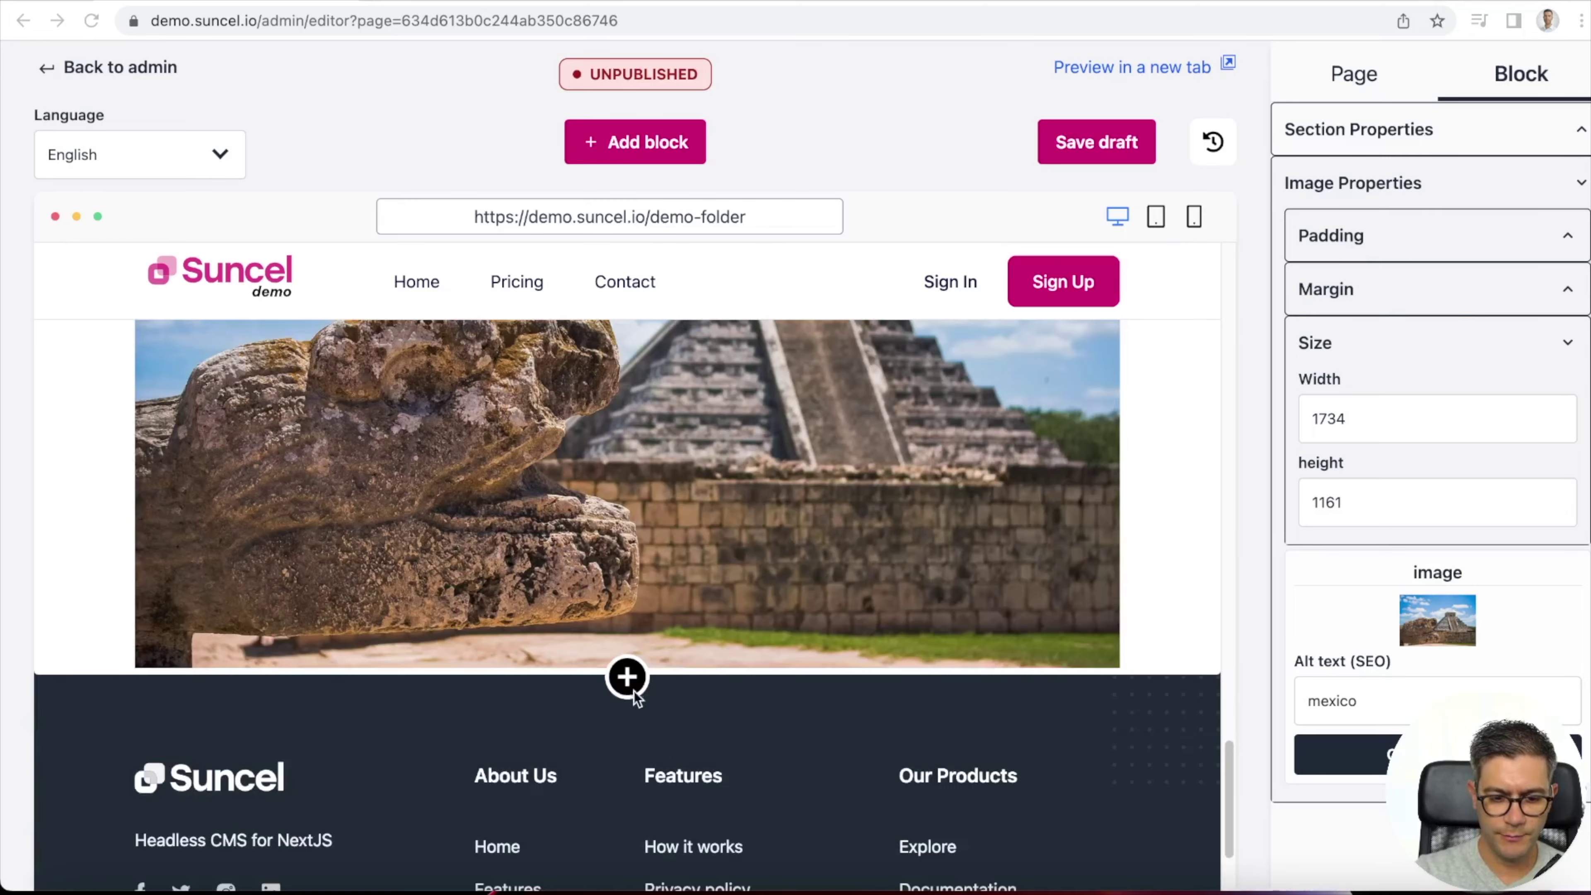
left_click(626, 677)
type("rich")
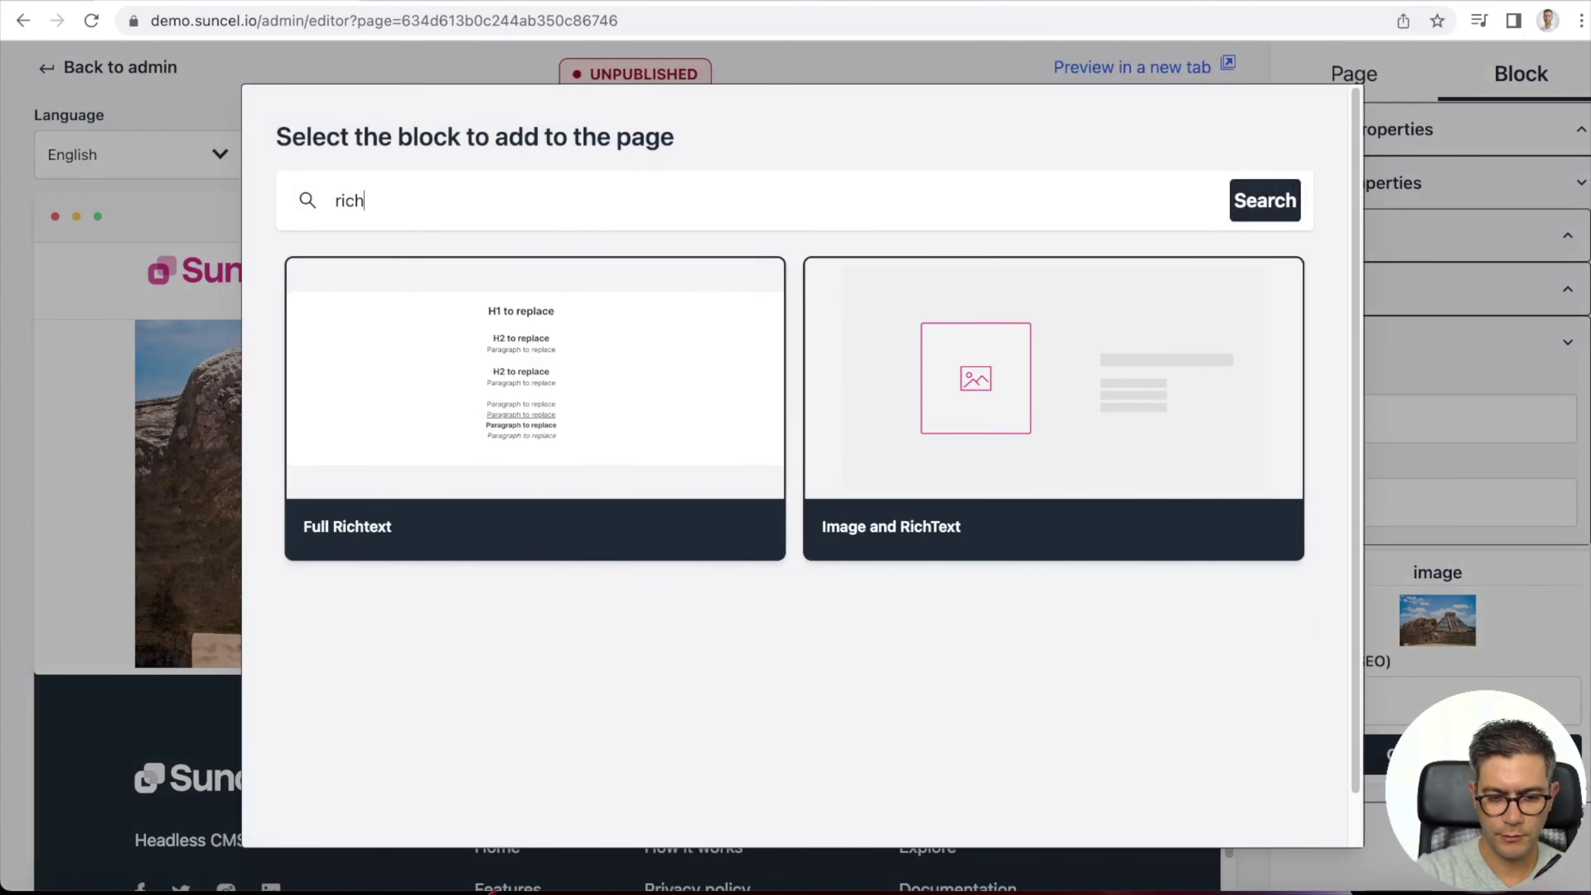
left_click(401, 423)
- Replace the placeholder below the Mexico image with "Beautiful Nature video in Canada" and format it as an H2 heading
triple_click(218, 698)
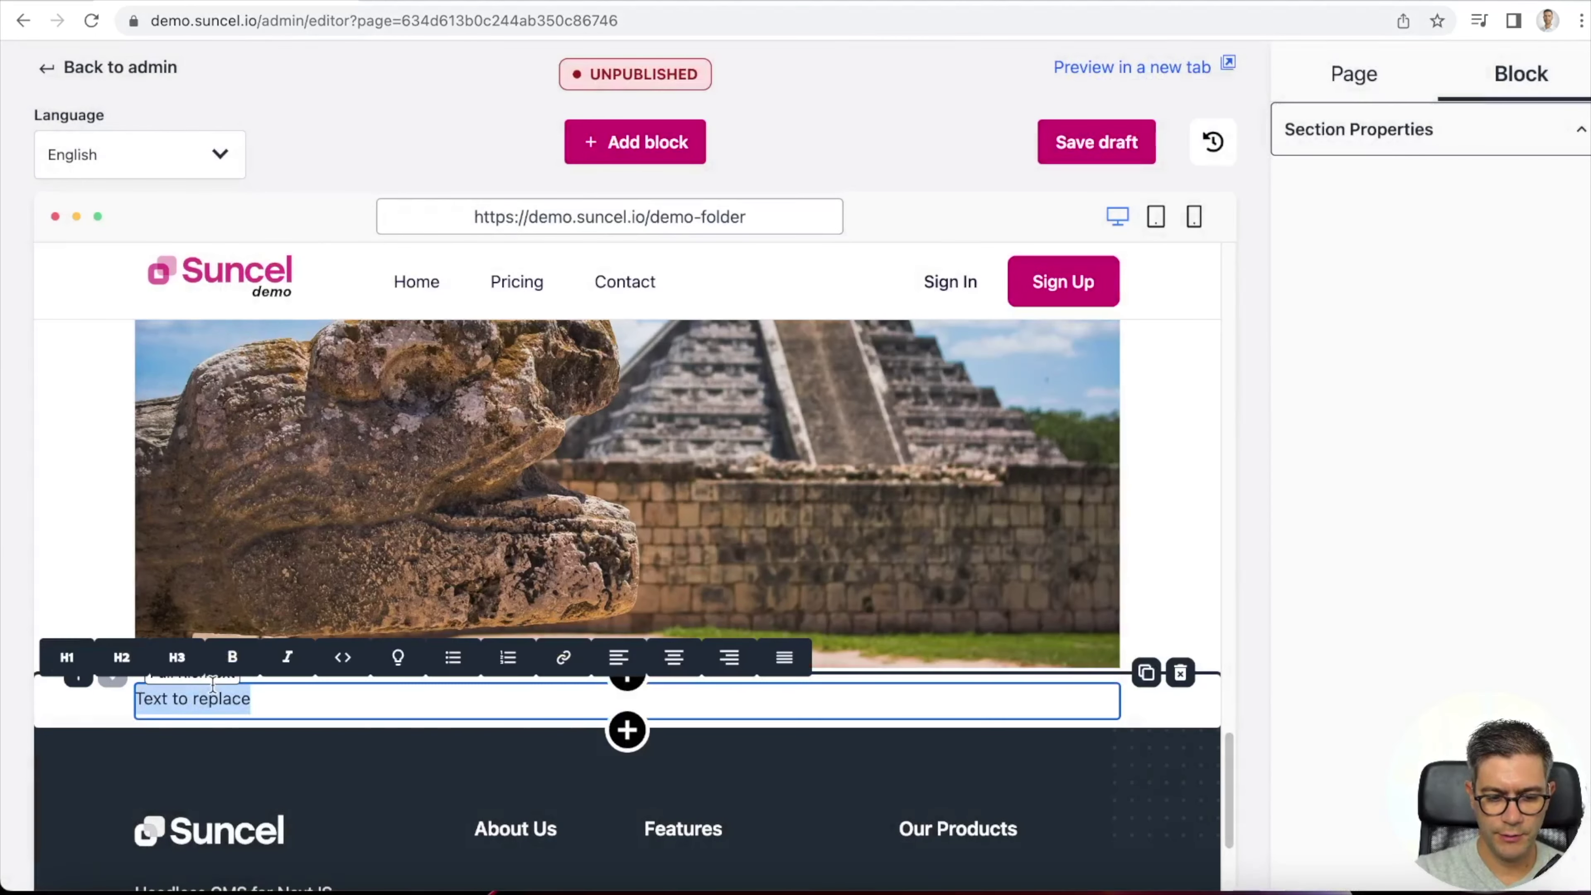
type("Beautiful Nature video in Canada")
triple_click(325, 736)
left_click(240, 696)
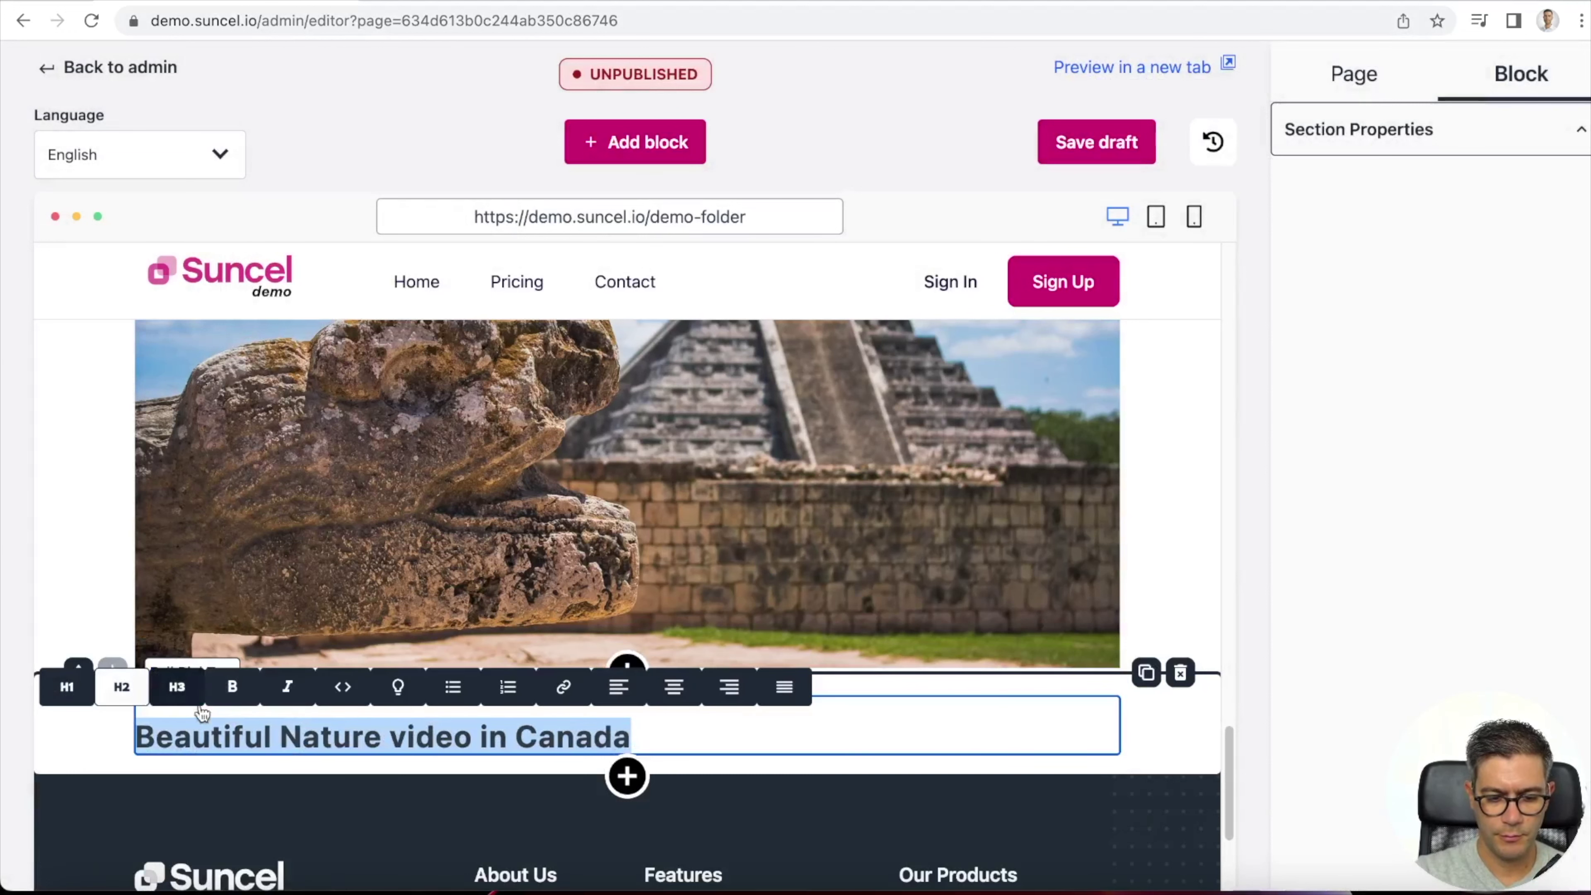
left_click(685, 743)
scroll(656, 621, "down", 4)
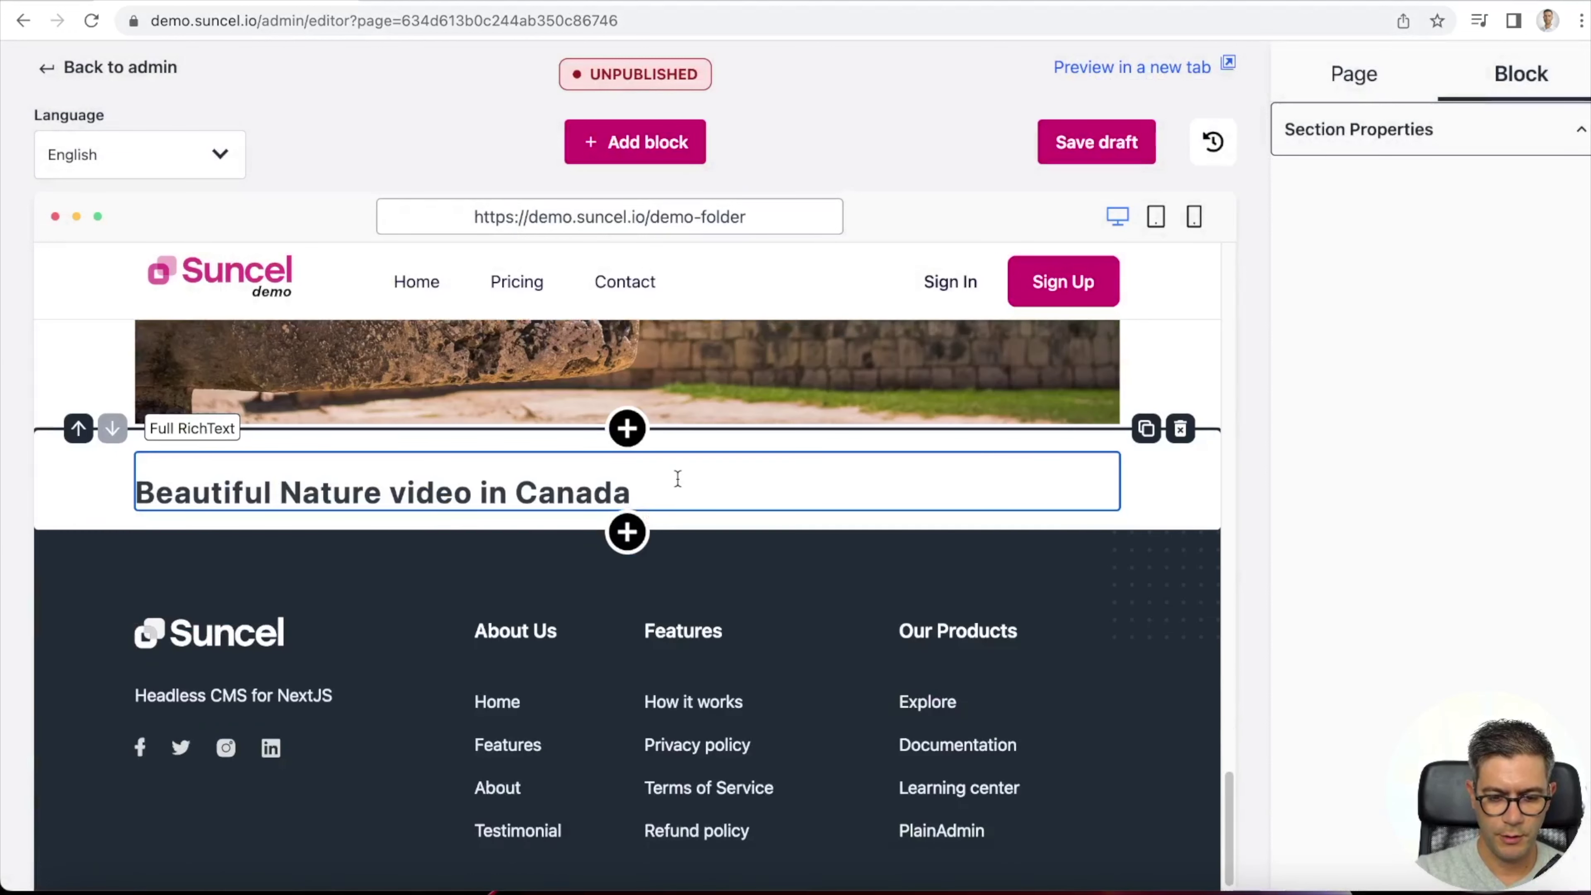
left_click_drag(670, 489, 85, 490)
left_click(133, 461)
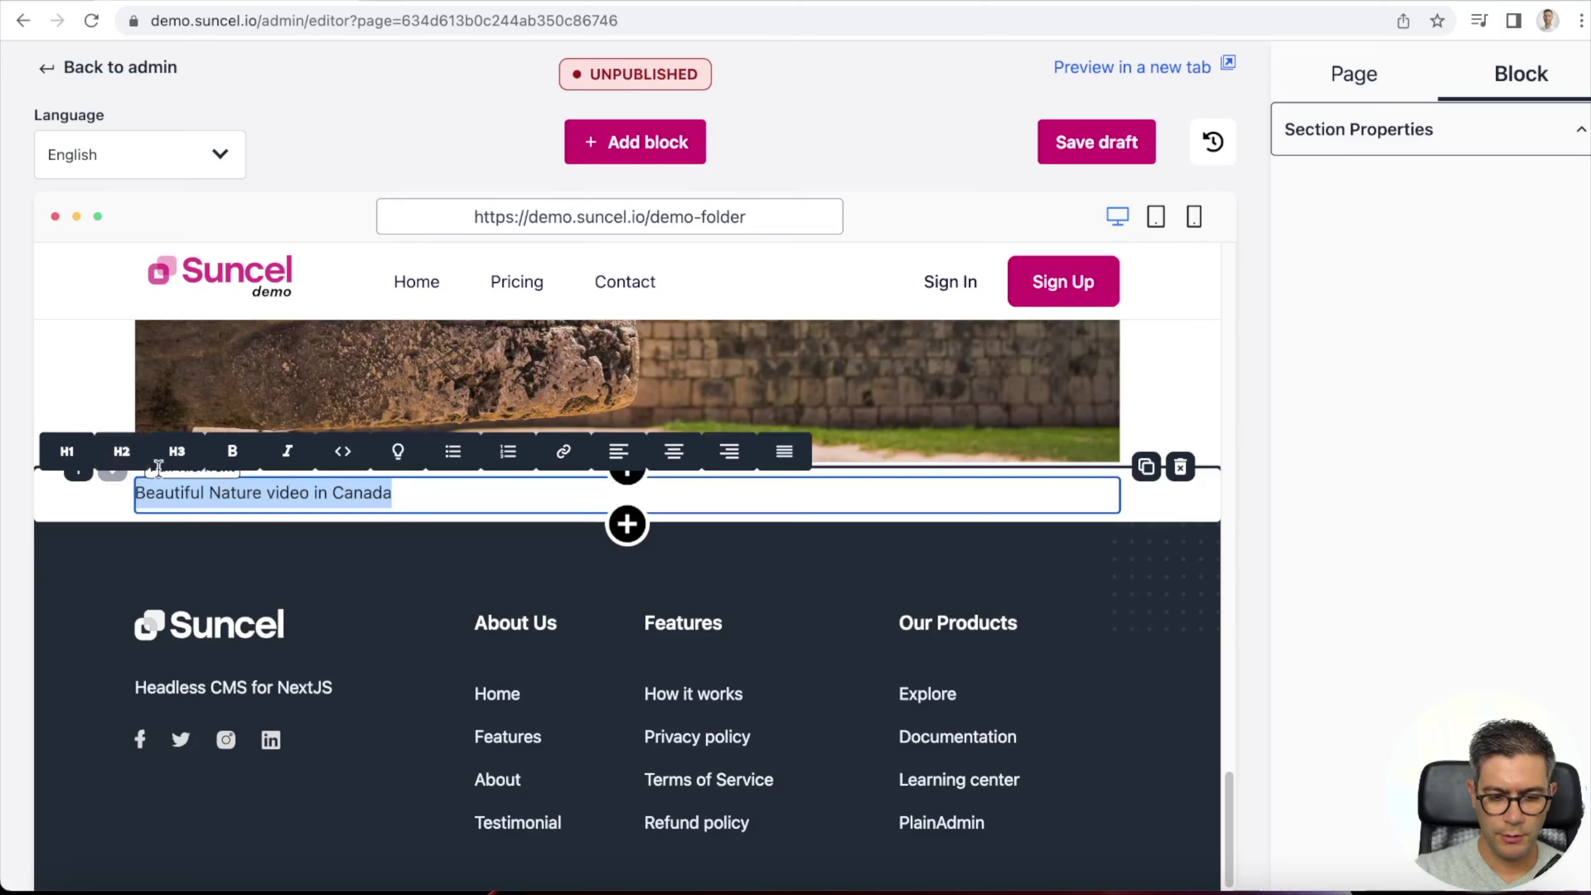
left_click(121, 451)
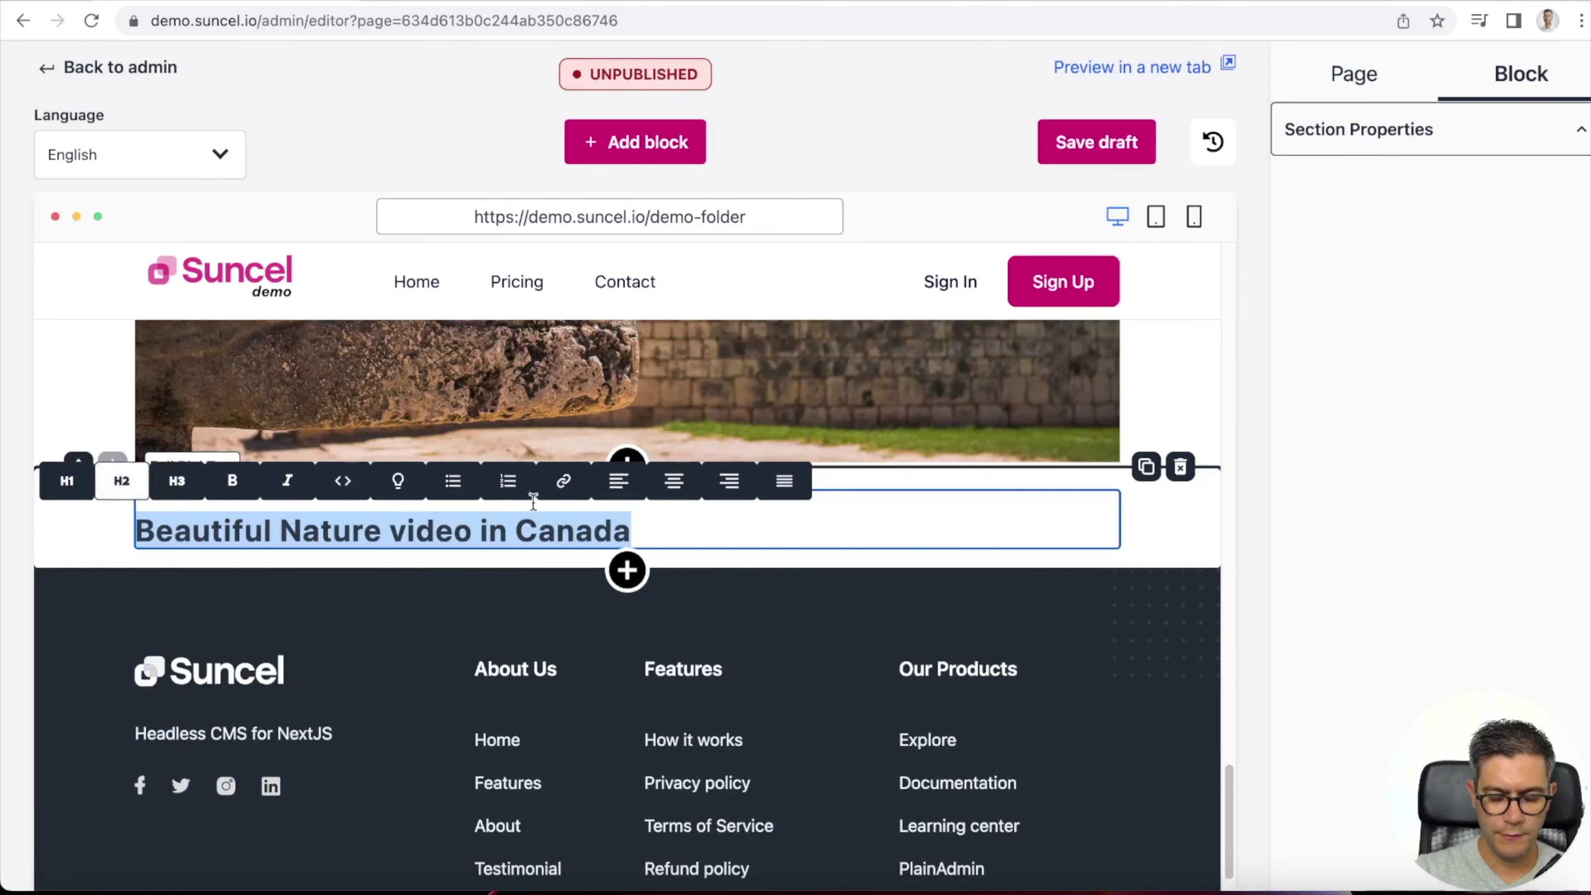
- Add a Youtube Video block from the media blocks below the Canada heading
left_click(626, 570)
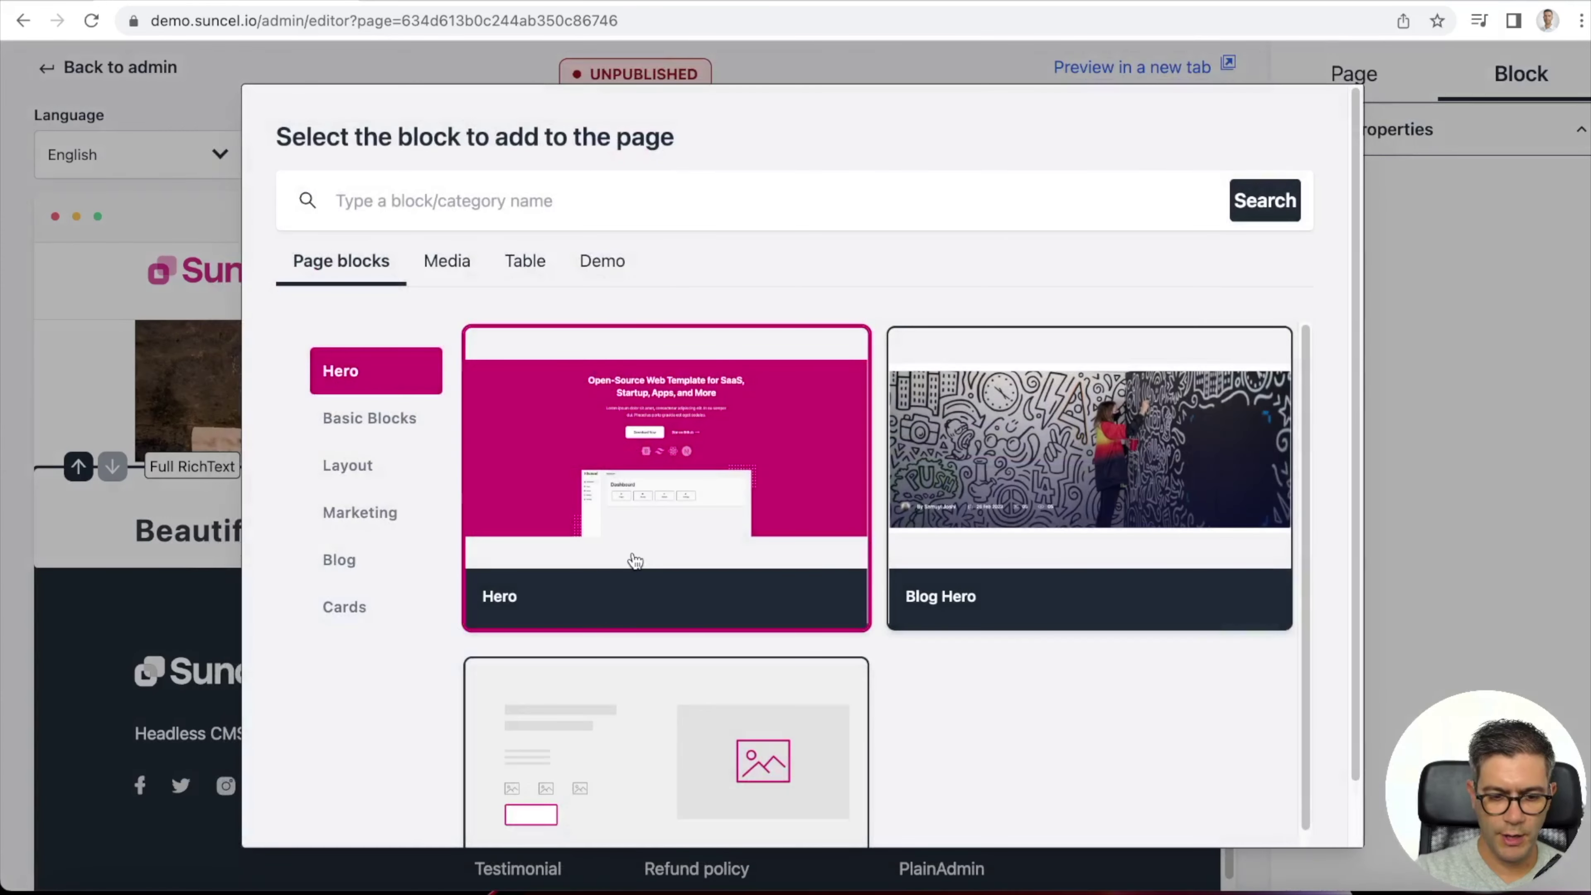
left_click(454, 260)
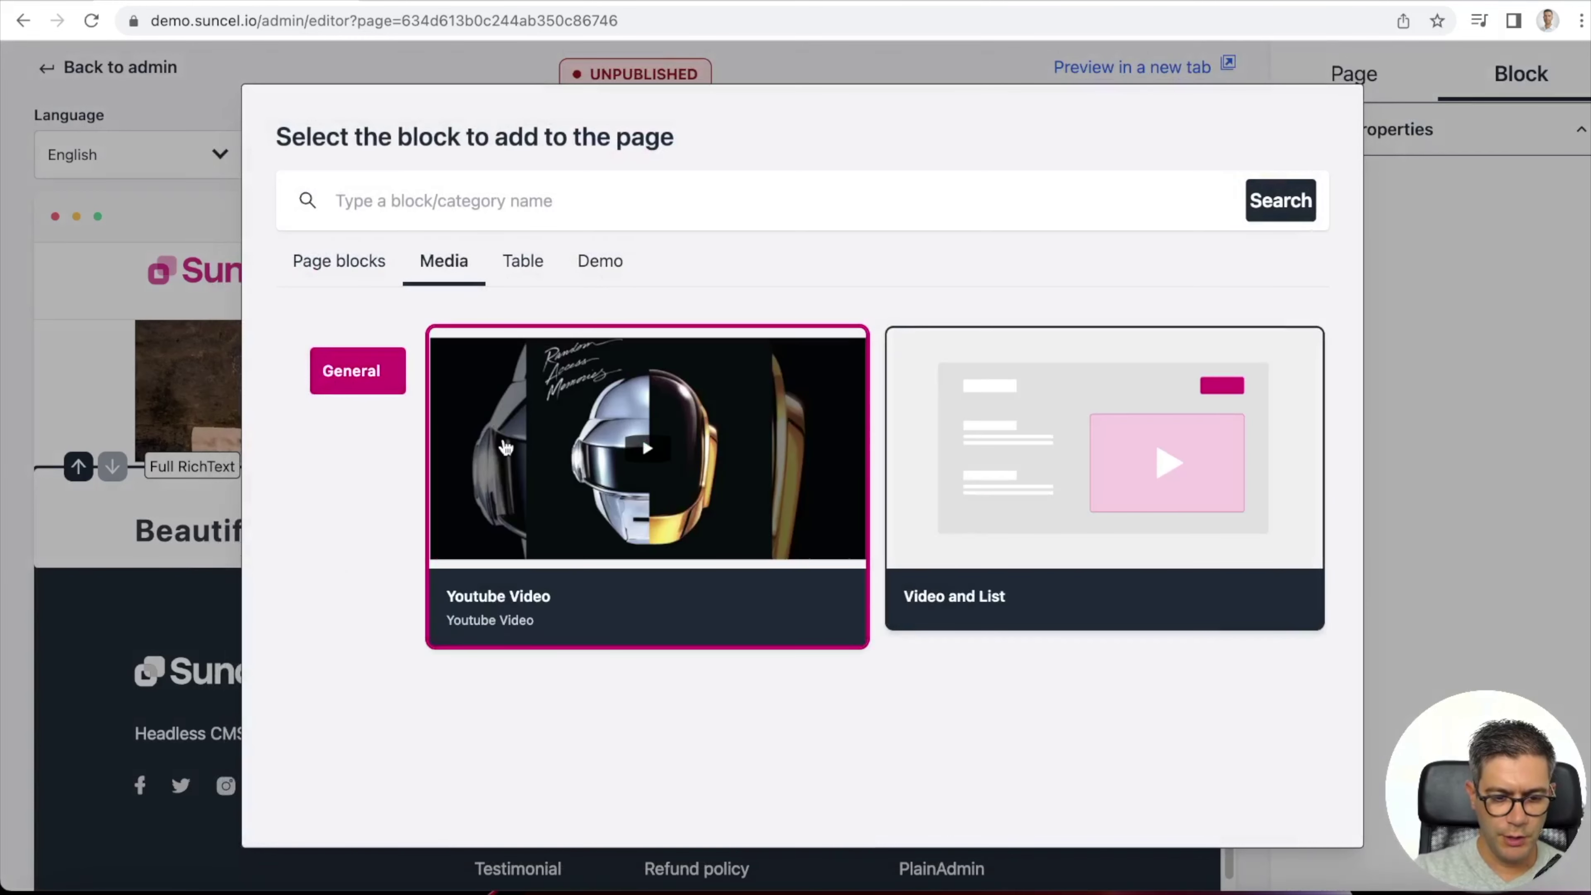
left_click(553, 476)
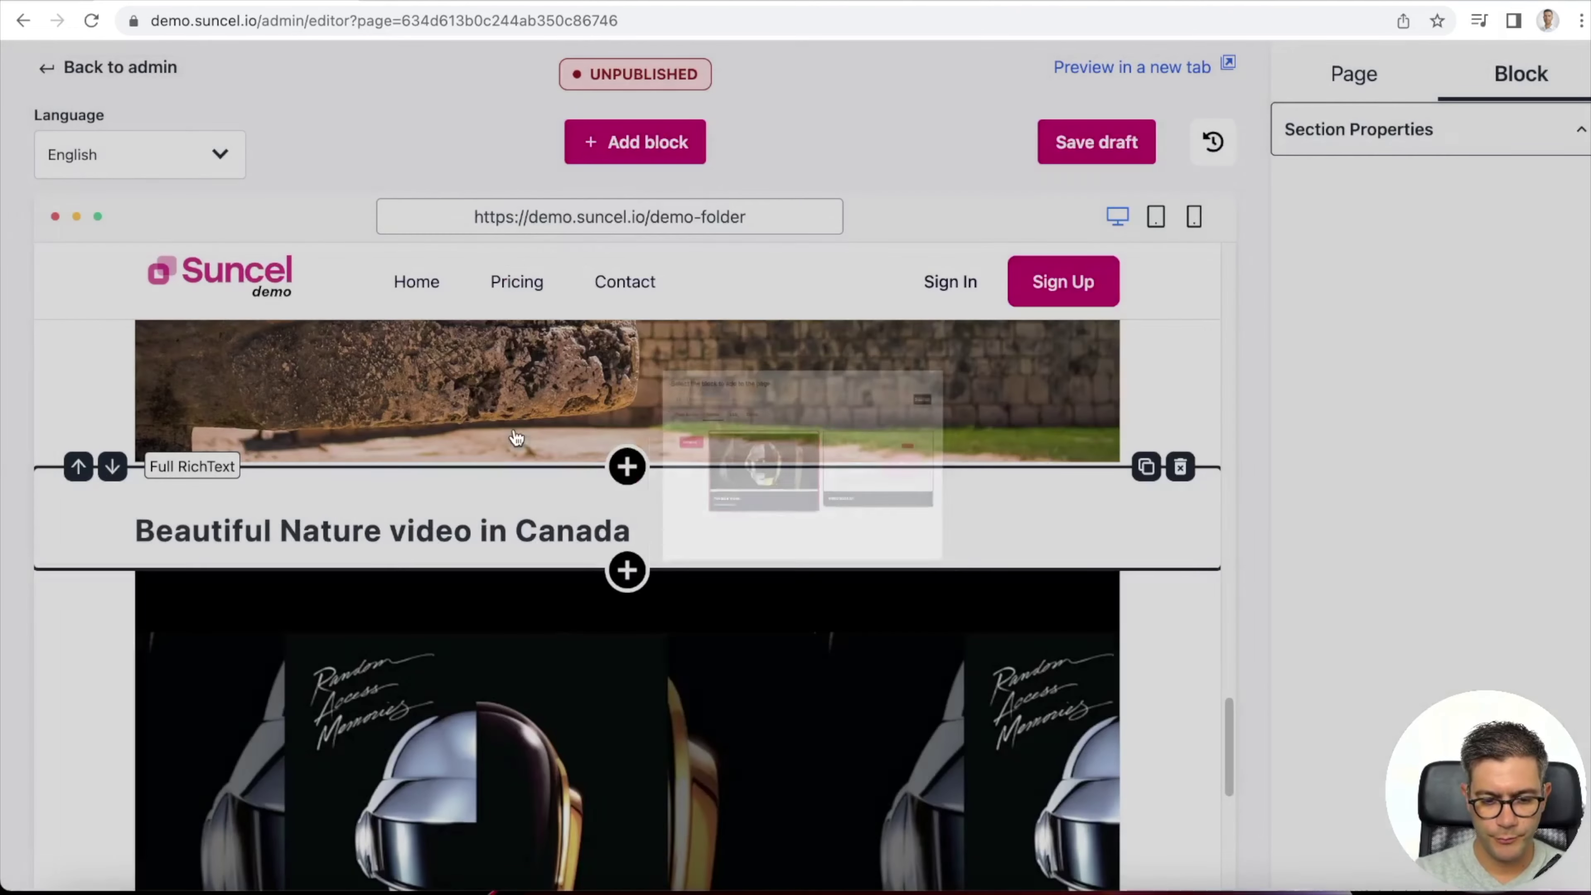
- Set the Youtube block's video ID to "IzhuYoXX-Sg" and check the video below its heading
left_click(1141, 580)
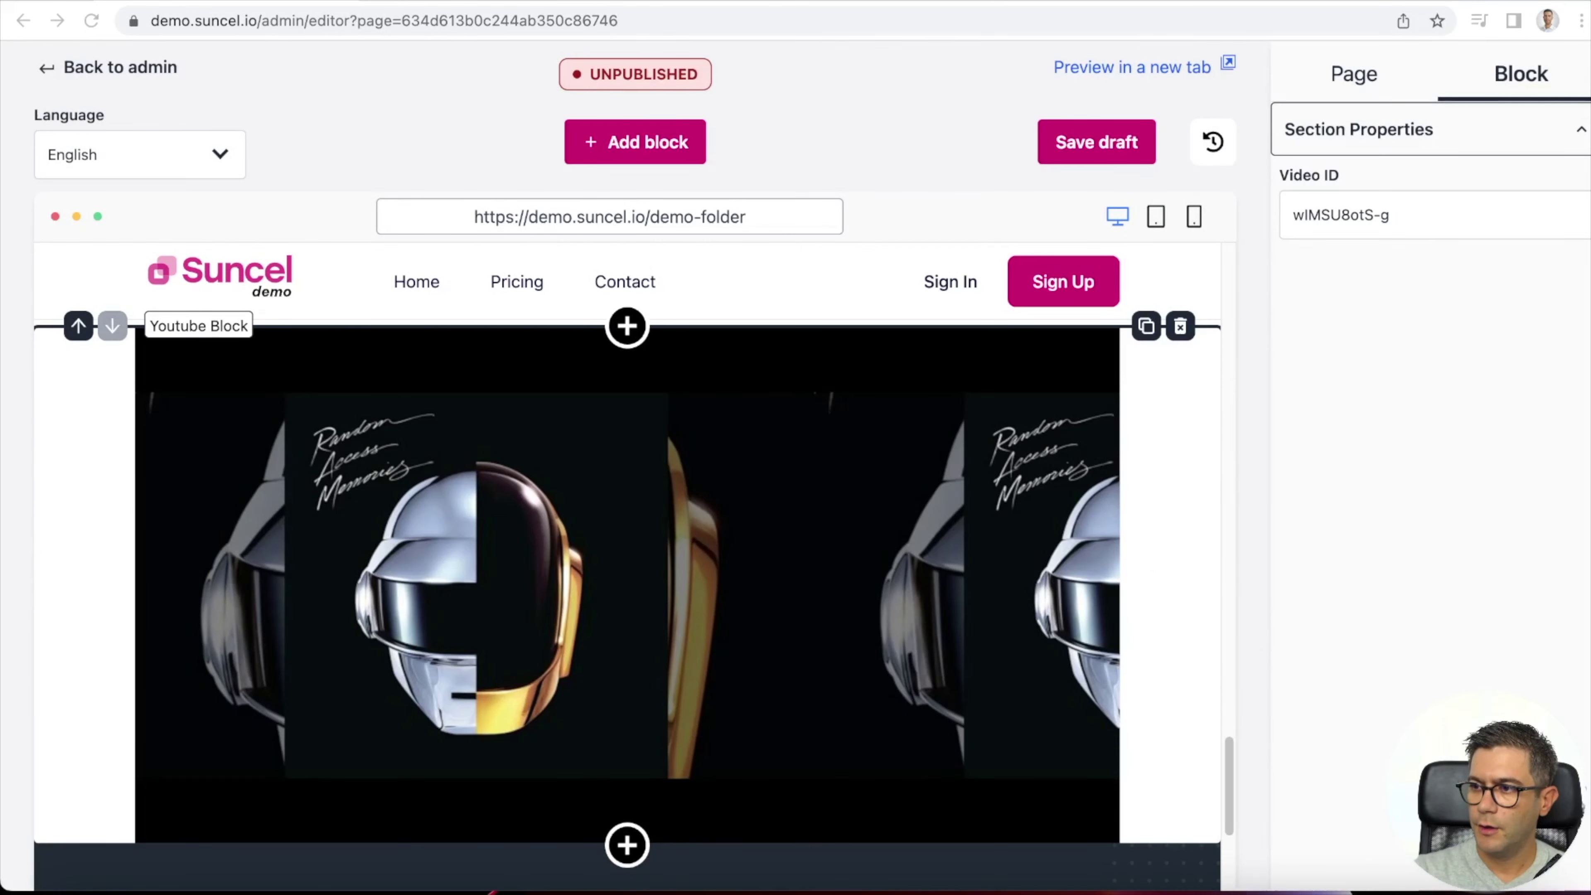
triple_click(1413, 207)
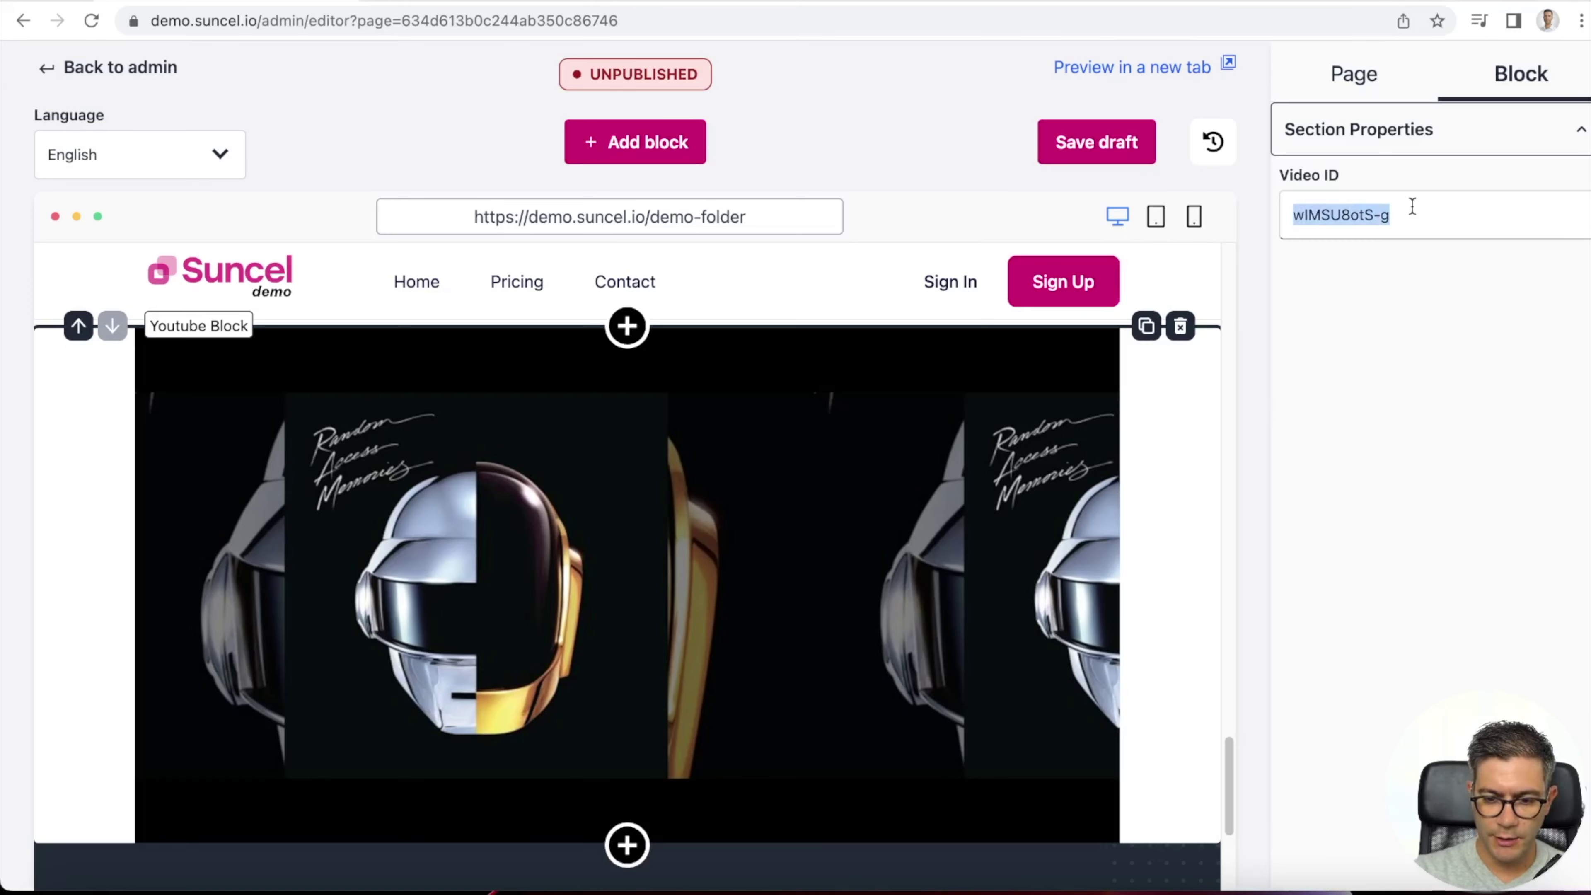
type("IzhuYoXX-Sg")
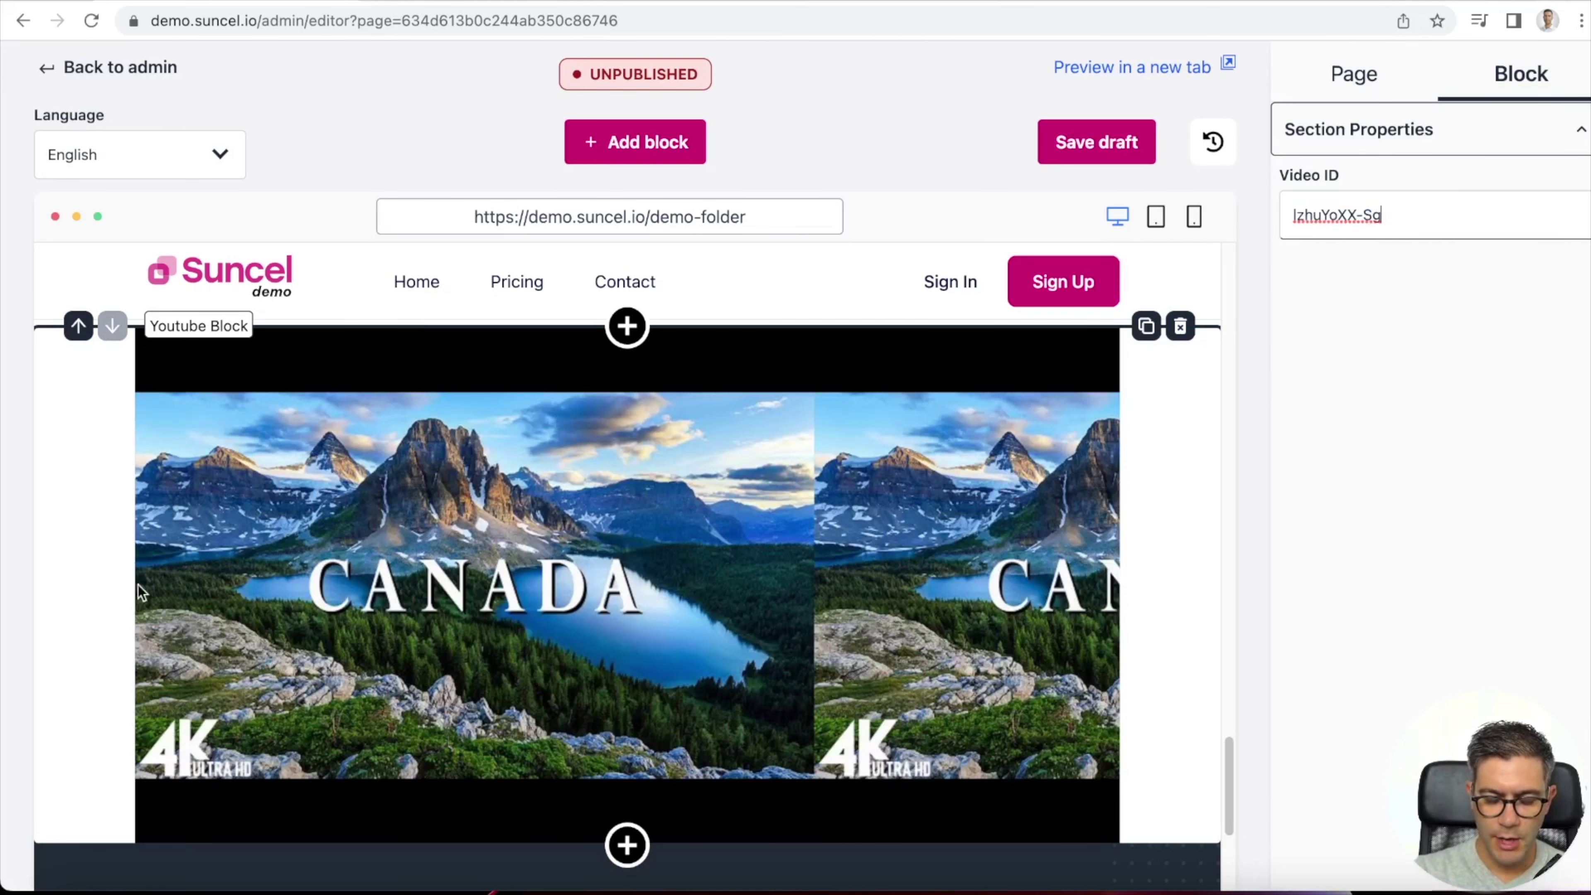
scroll(468, 587, "up", 2)
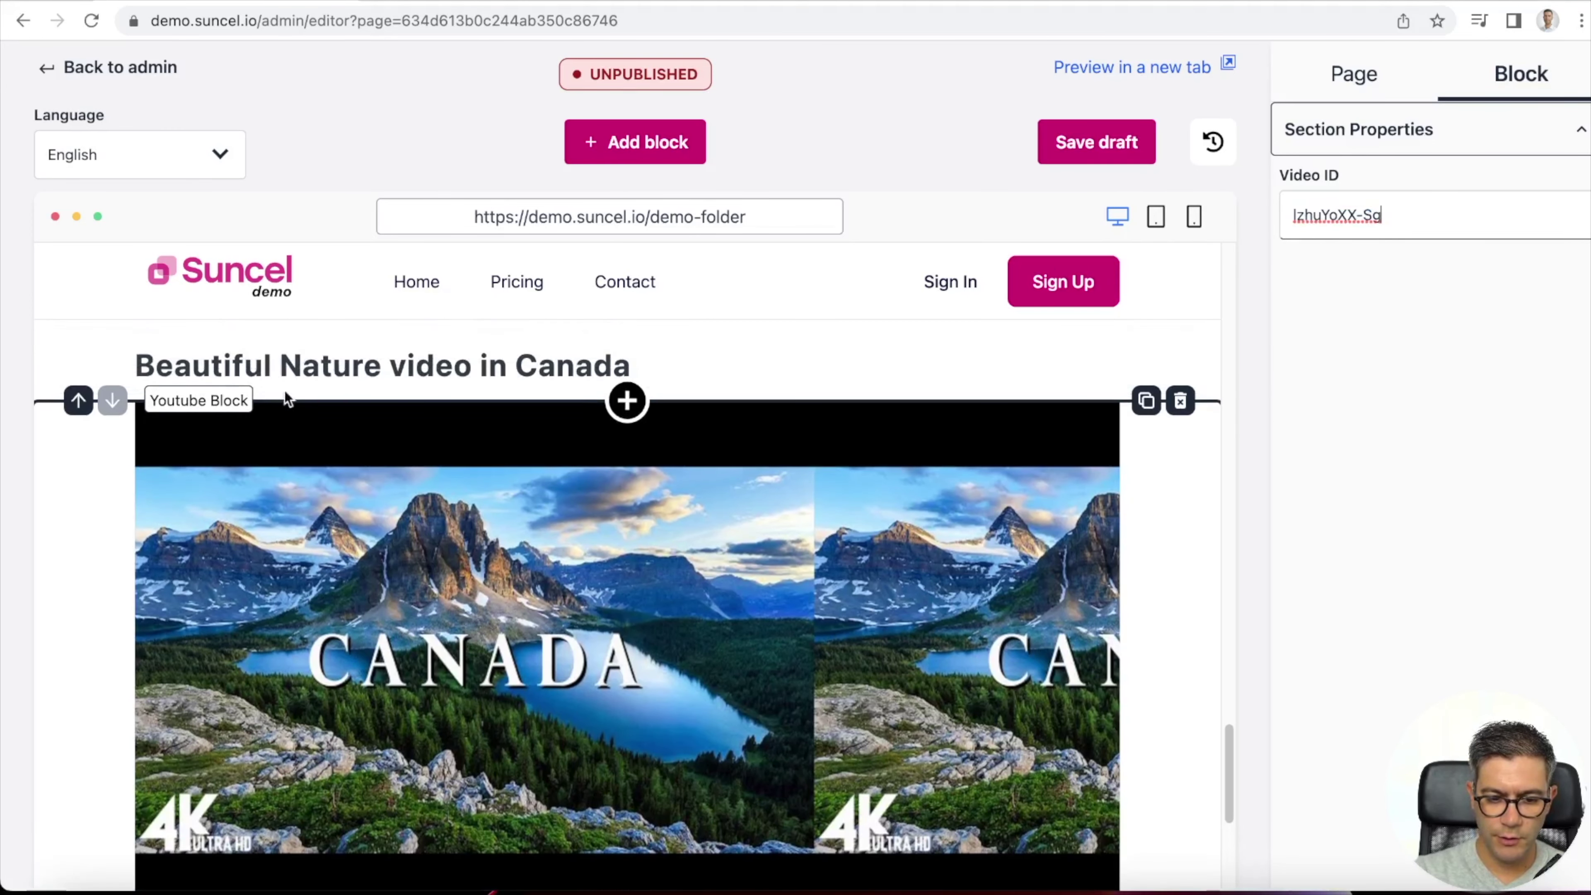
scroll(485, 579, "down", 1)
- Add a Full Richtext block below the Canada video, found by searching the blocks for "rich"
scroll(462, 576, "down", 4)
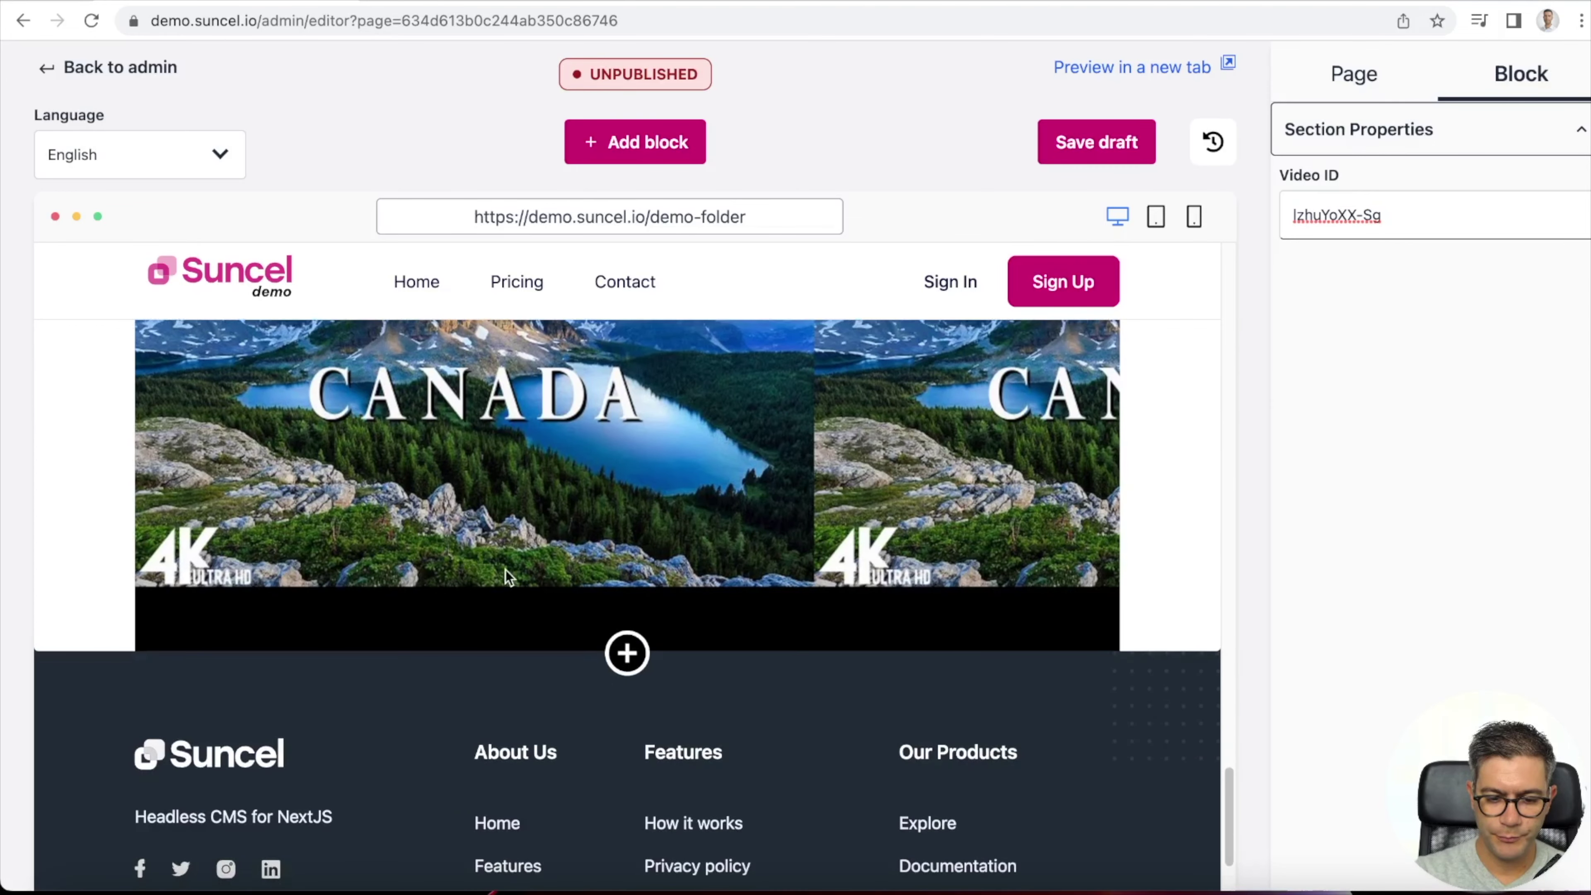
left_click(626, 652)
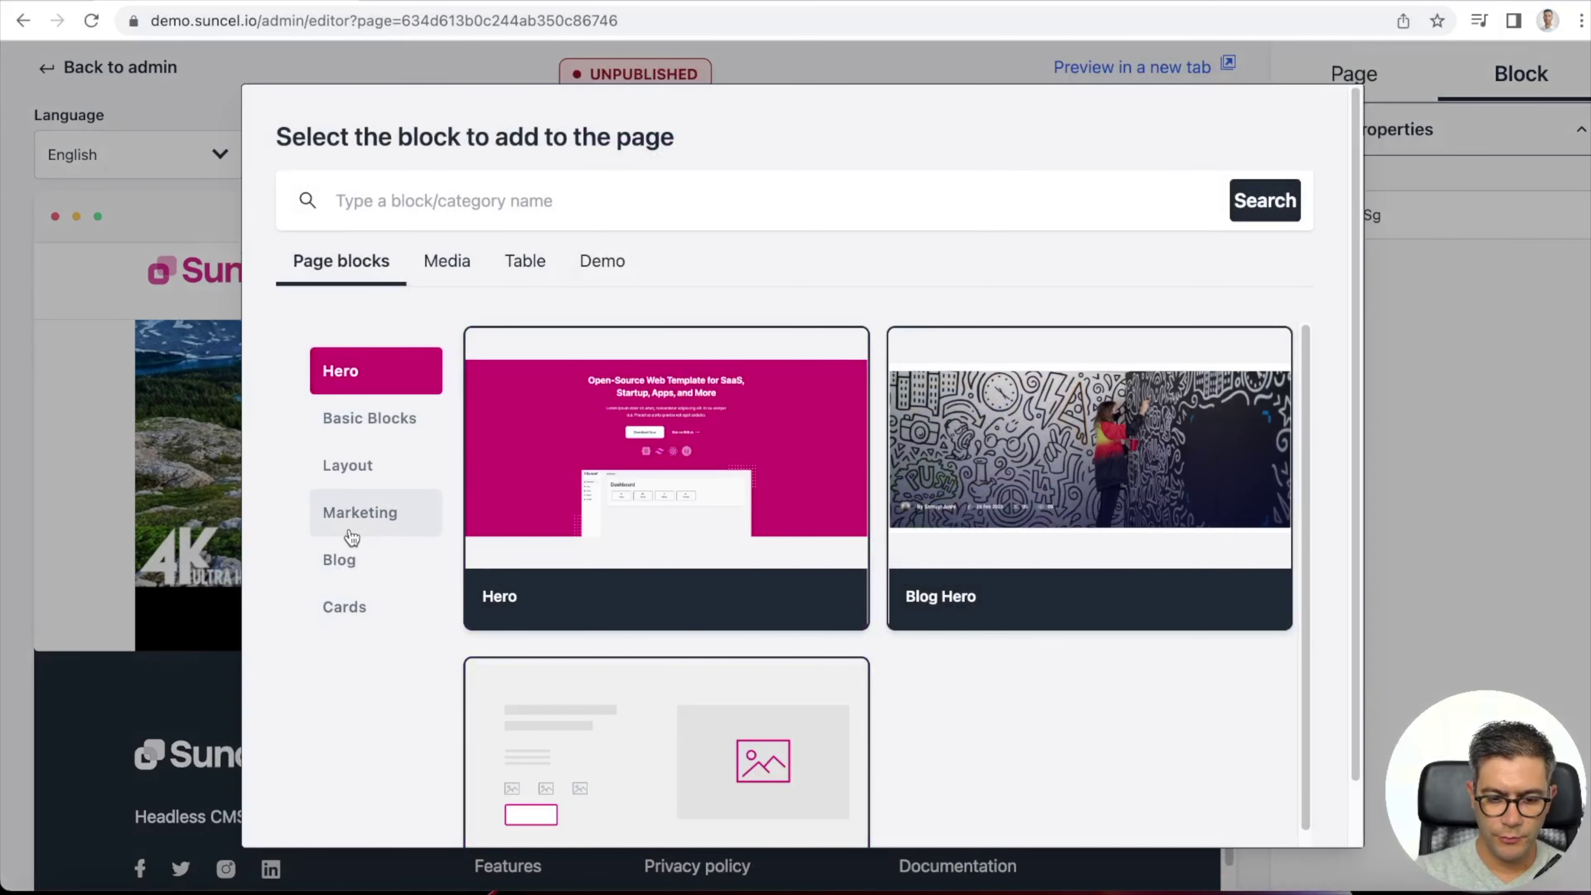
scroll(987, 710, "down", 1)
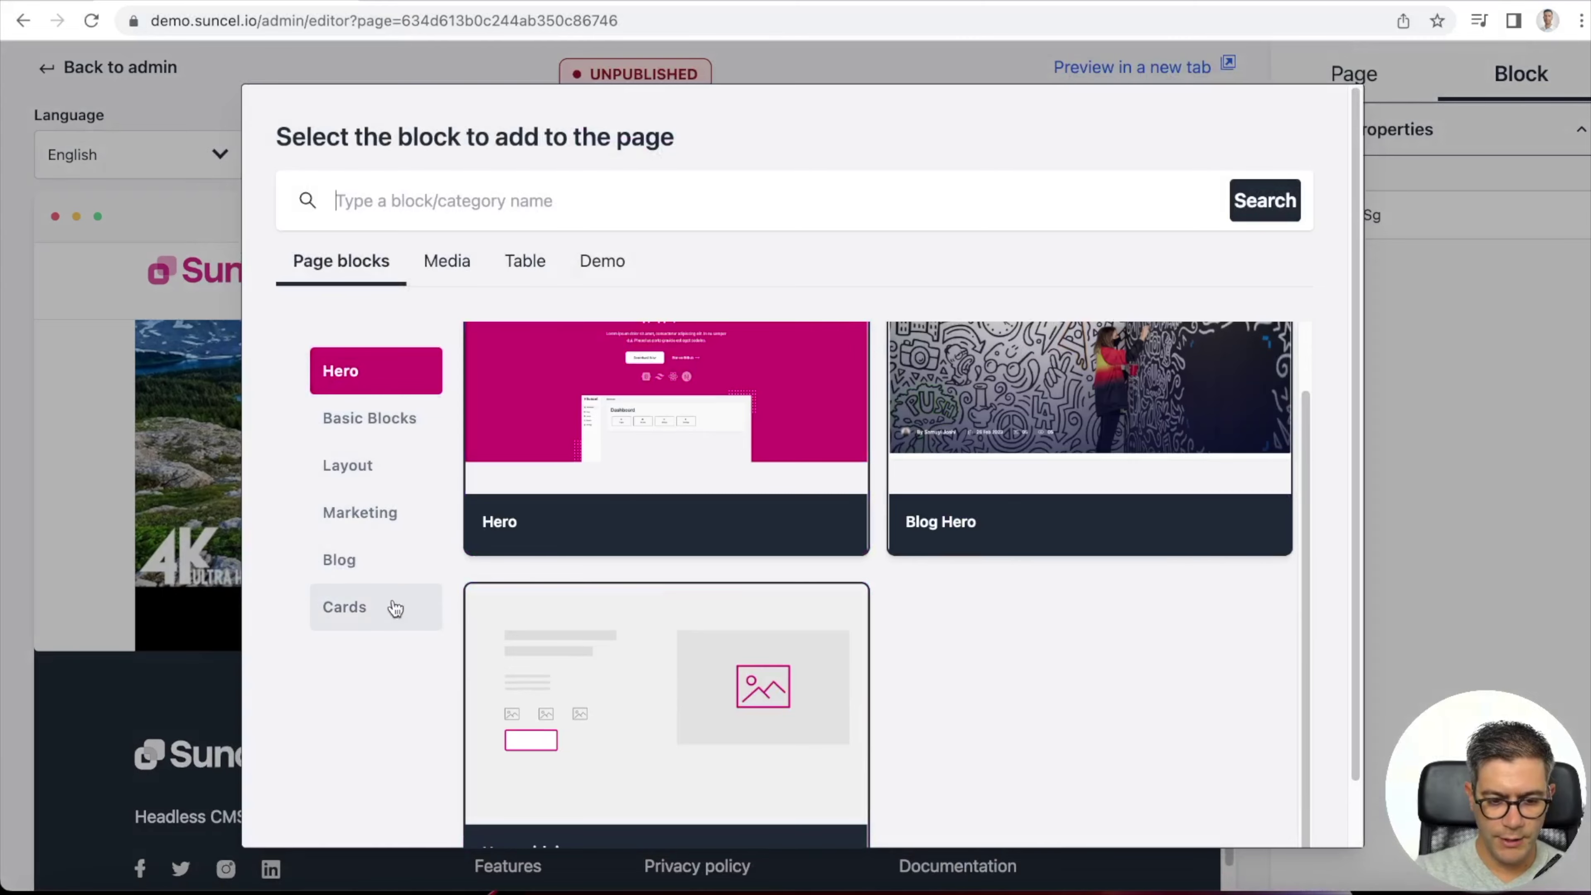
type("rich")
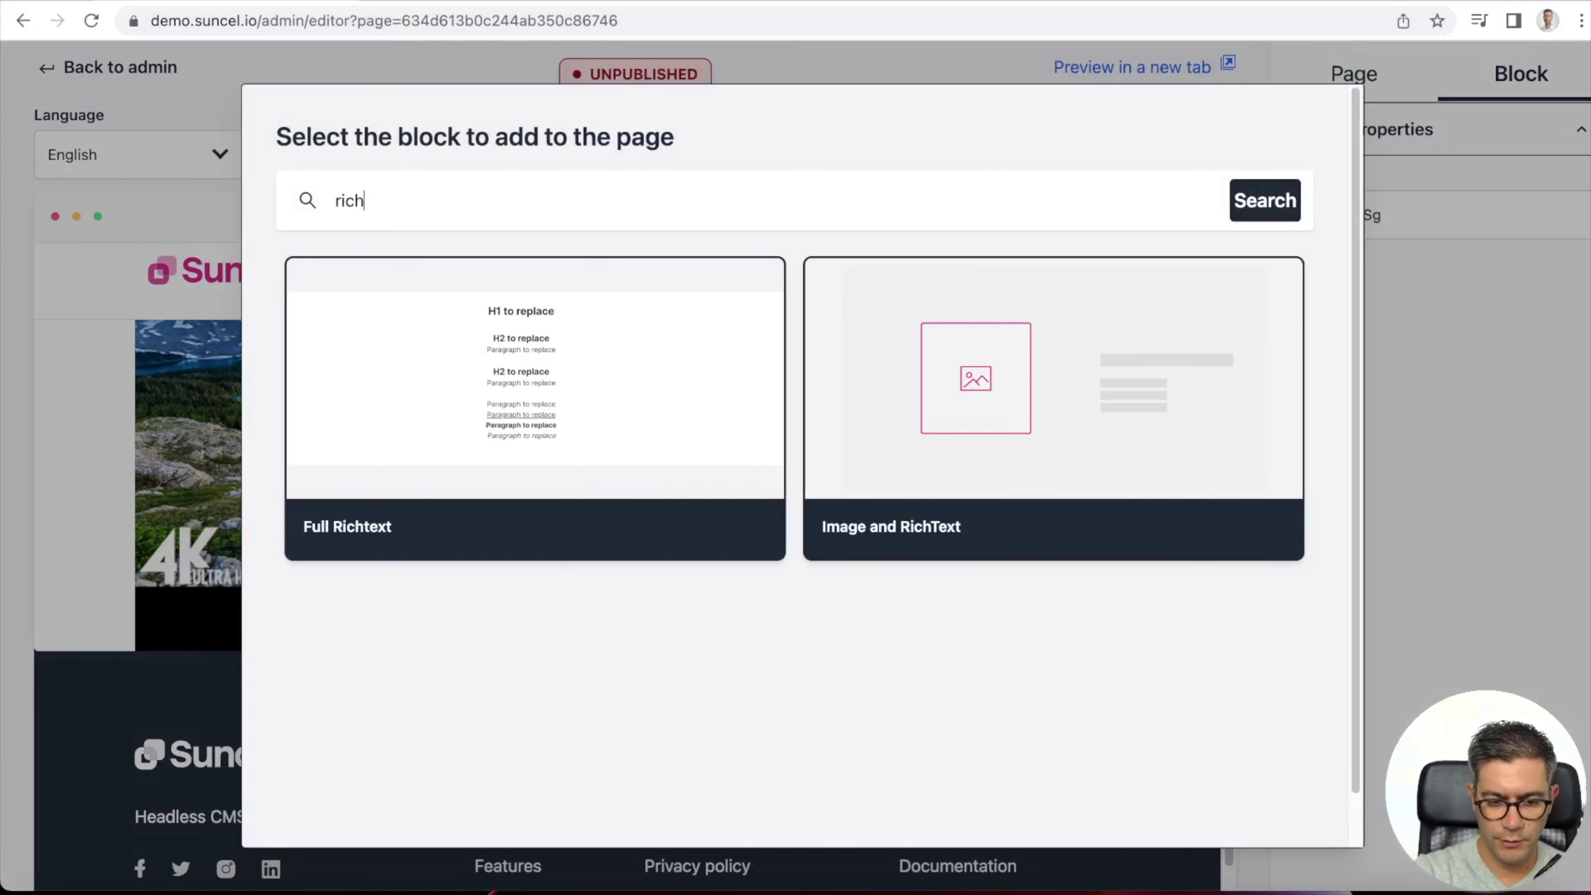
left_click(649, 416)
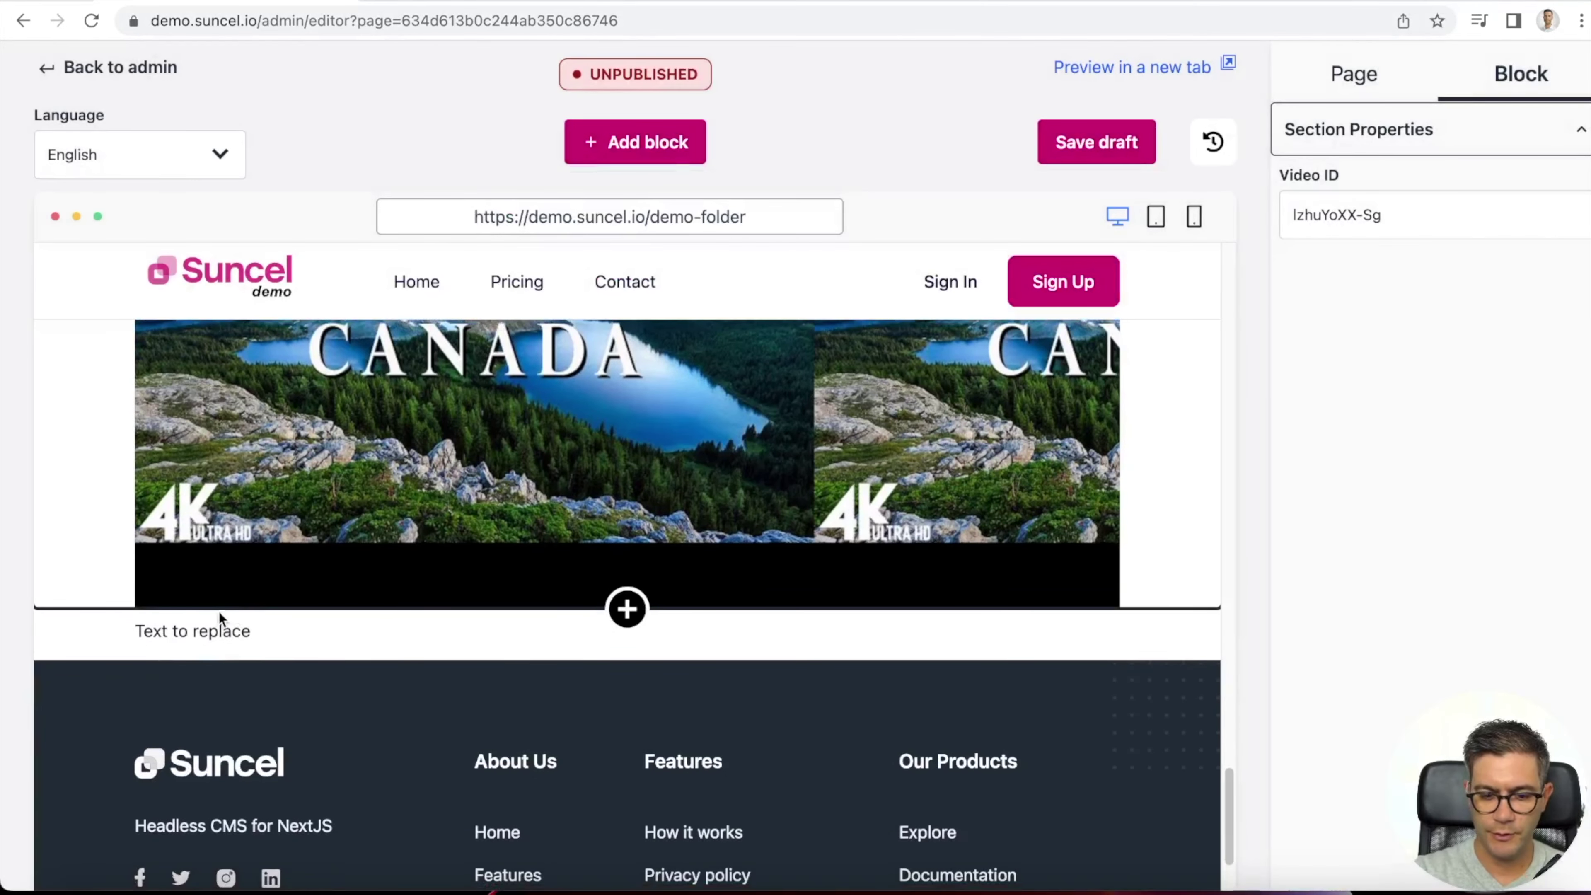
- Replace the placeholder below the video with "Learn more about countries to visit" and a second line "Top 3 countries :"
triple_click(219, 627)
type("Learn more about cour")
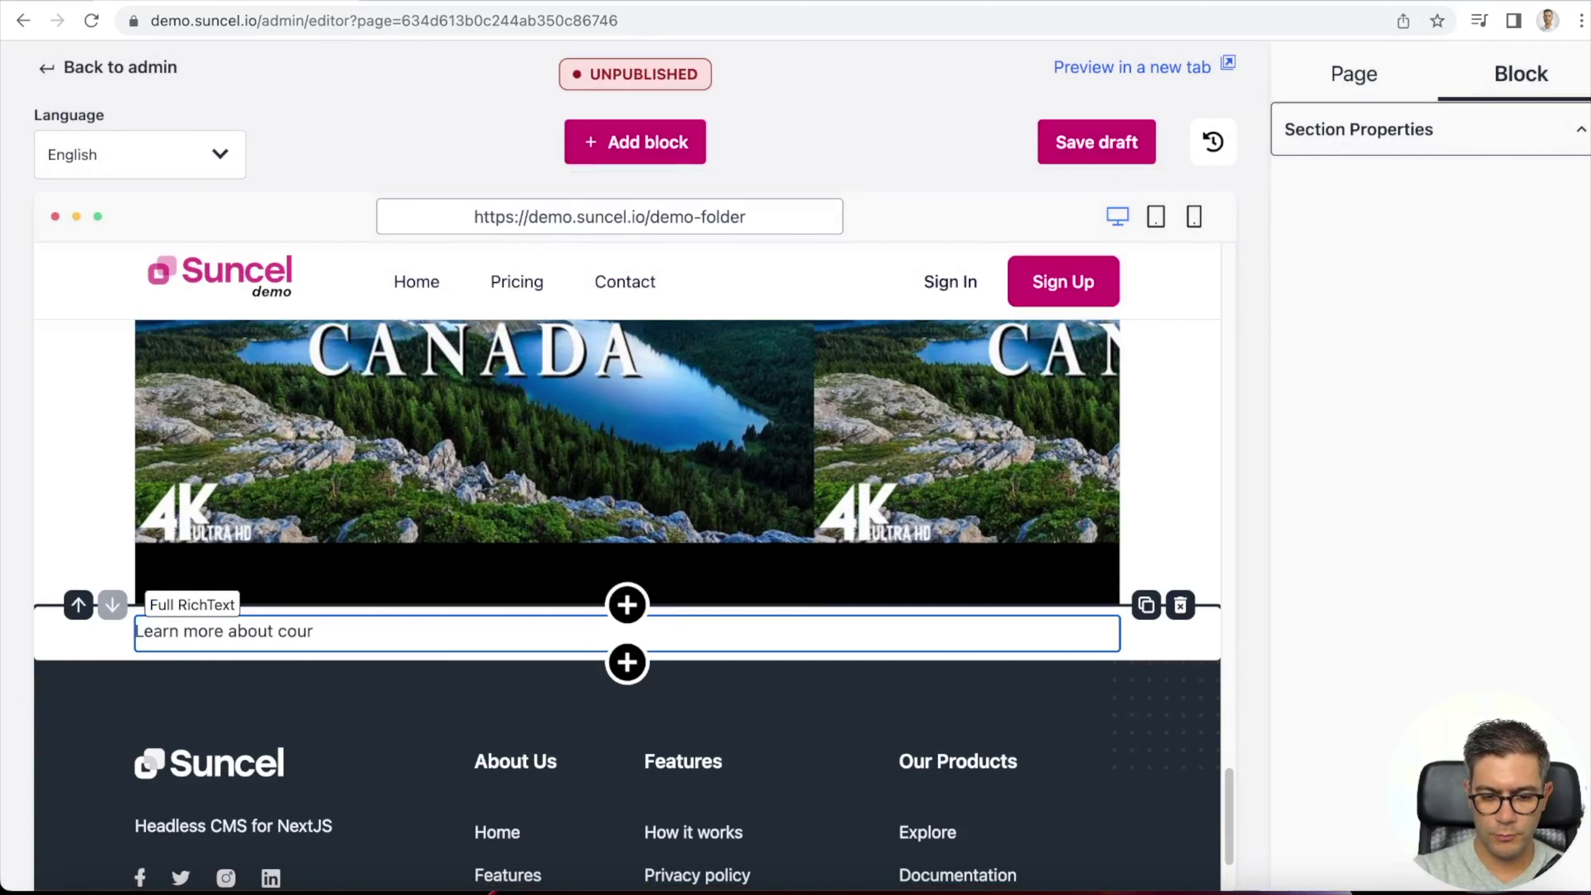
key("BackSpace")
type("ntries to visit")
key("Return")
type("Top ")
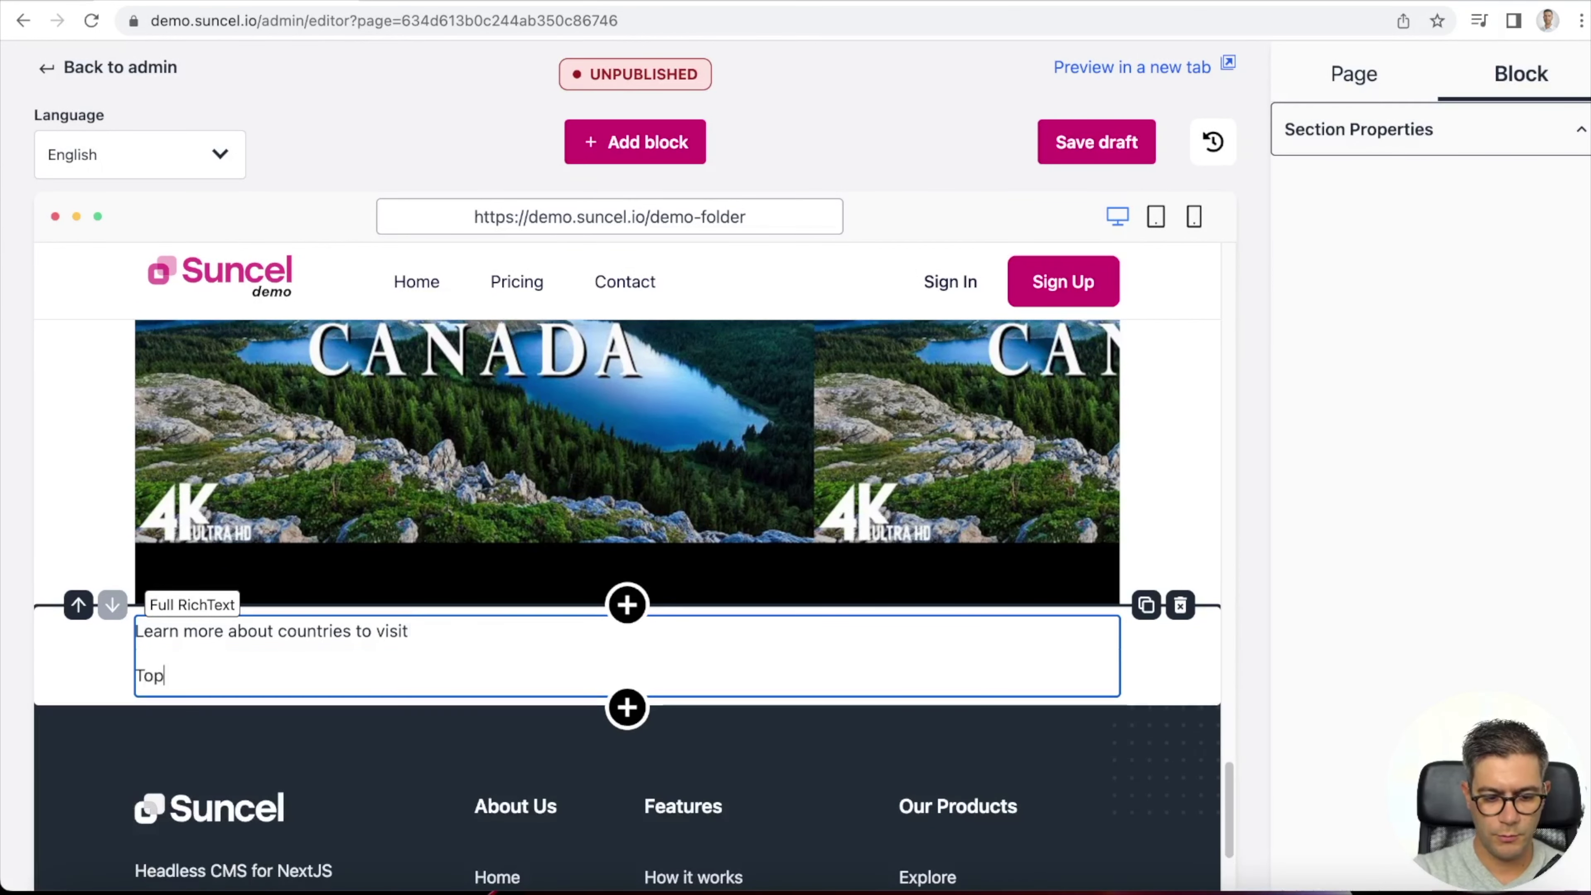
type("3 countries :")
- Add the country names USA, Canada and Mexico on separate lines below "Top 3 countries :"
key("Return")
type("USA")
key("Return")
type("CANAD")
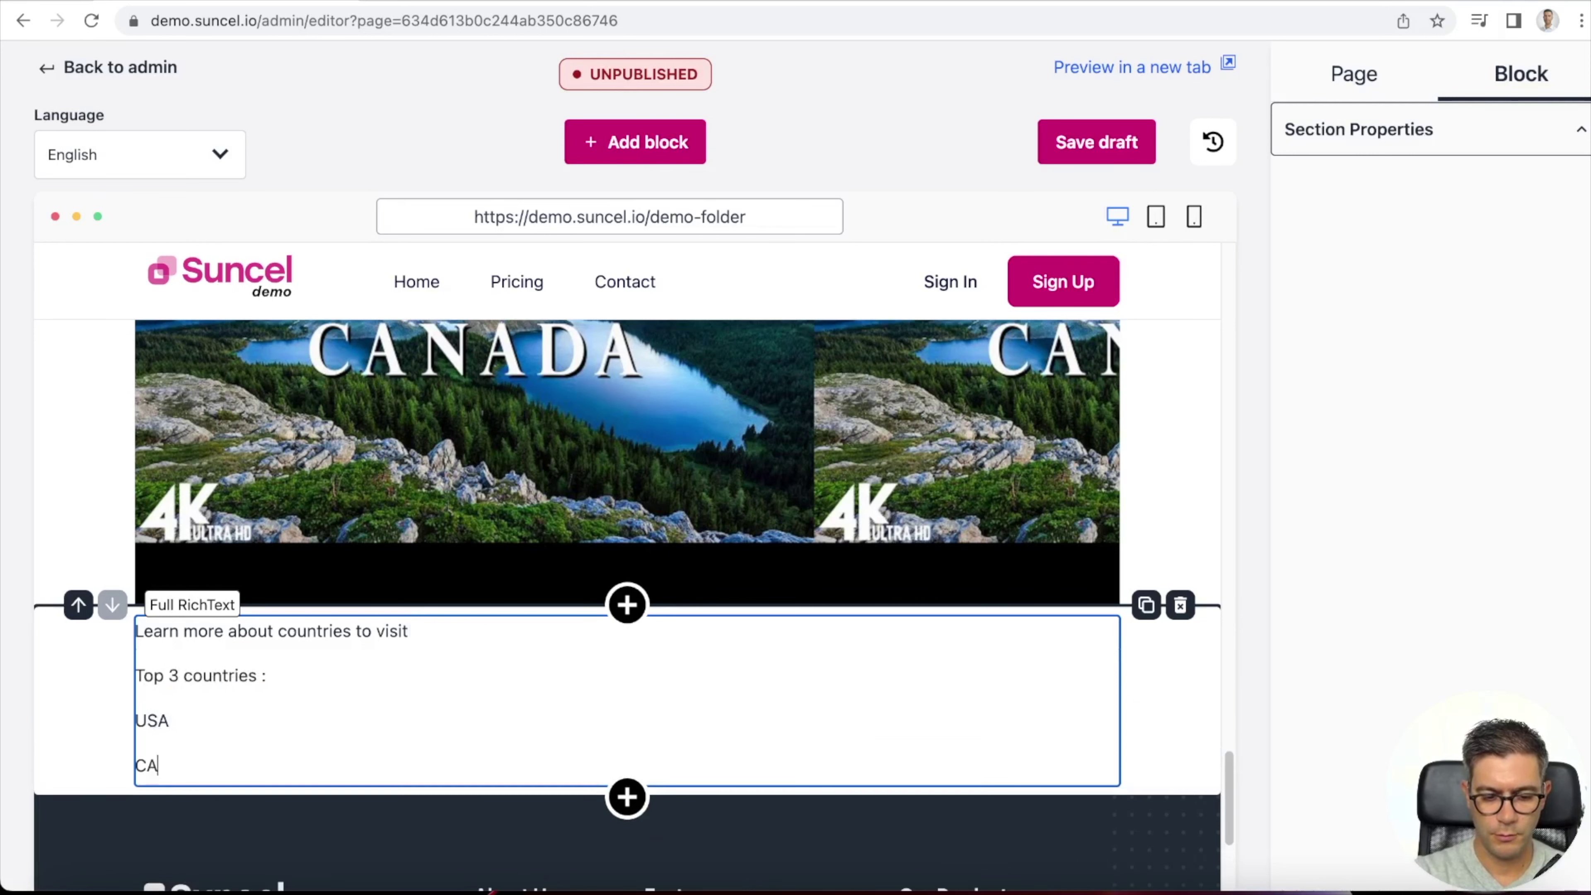
key("BackSpace")
key("BackSpace")
key("BackSpace")
key("BackSpace")
key("BackSpace")
type("Canada")
key("Return")
type("Mex")
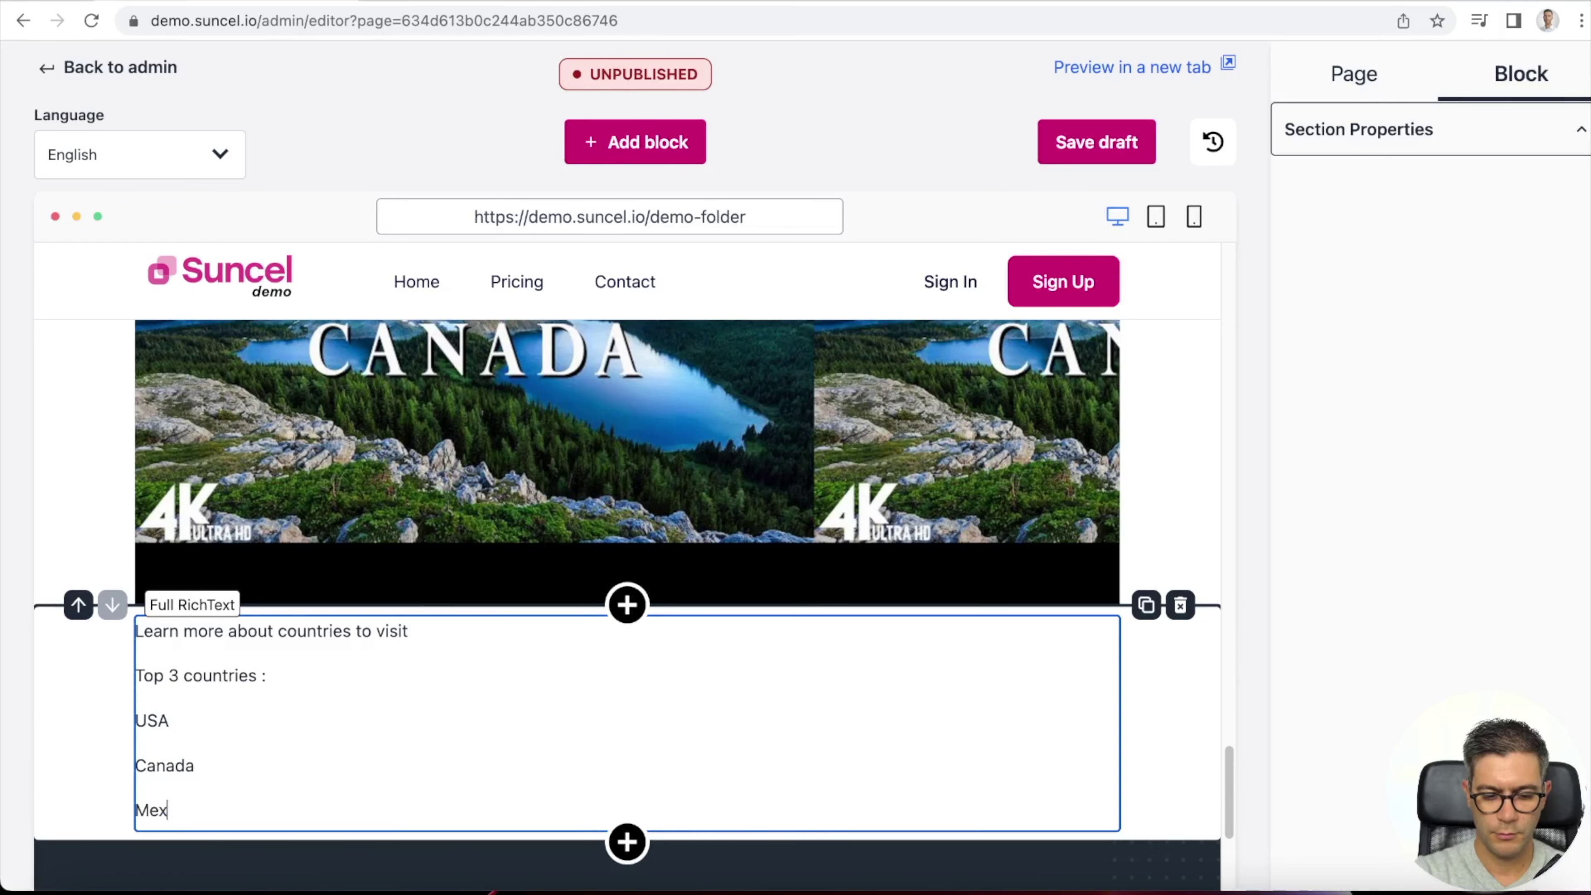
type("ico")
- Format the USA, Canada and Mexico lines as a bulleted list
left_click_drag(218, 821, 122, 727)
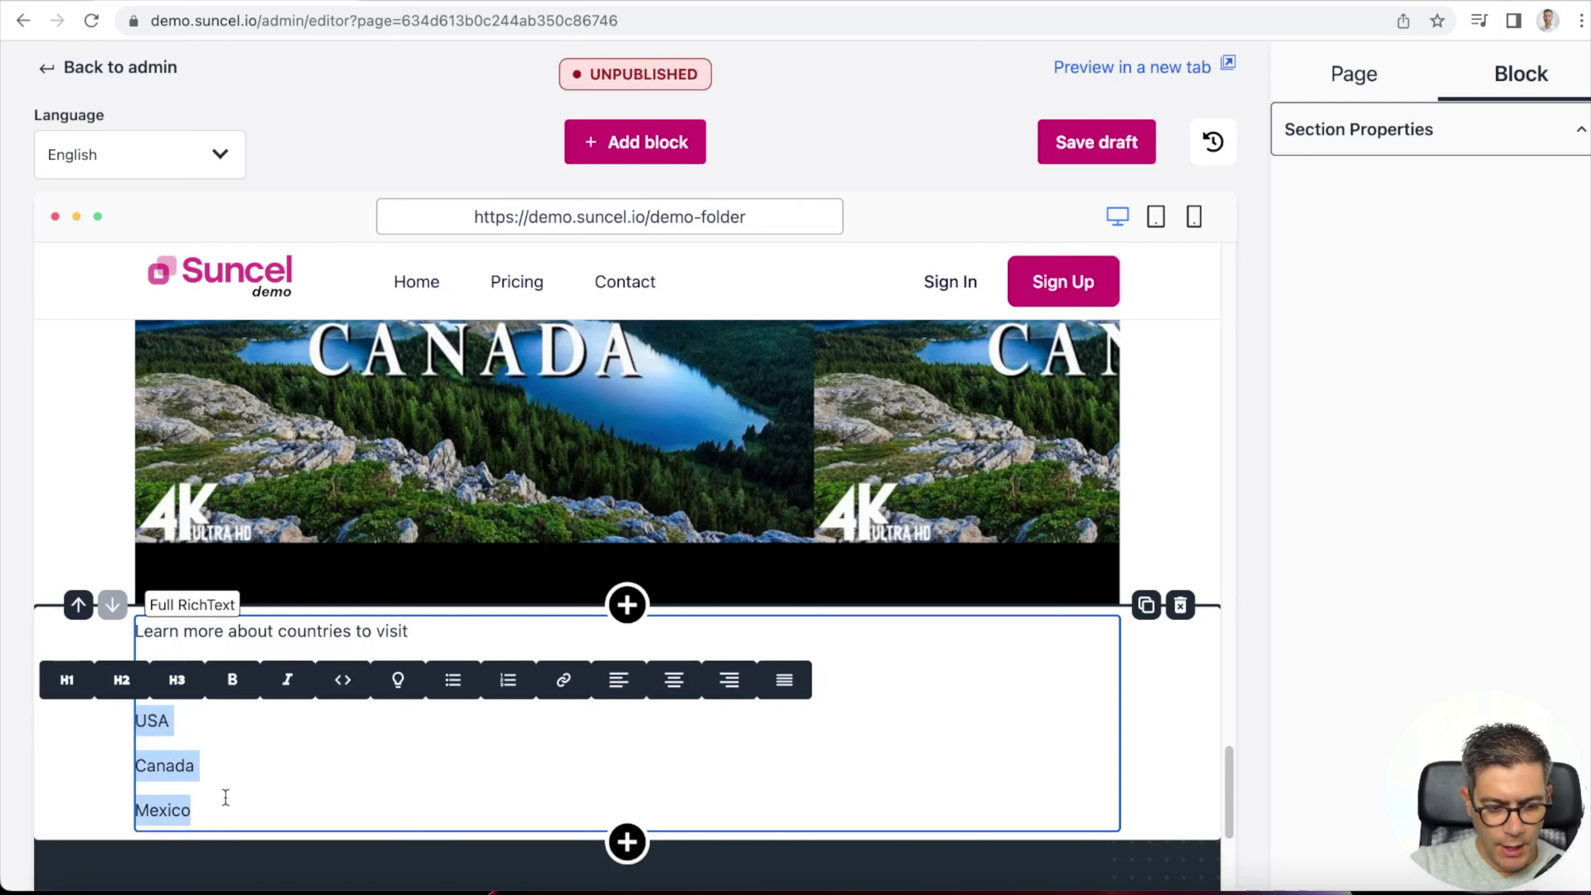
left_click_drag(245, 801, 140, 720)
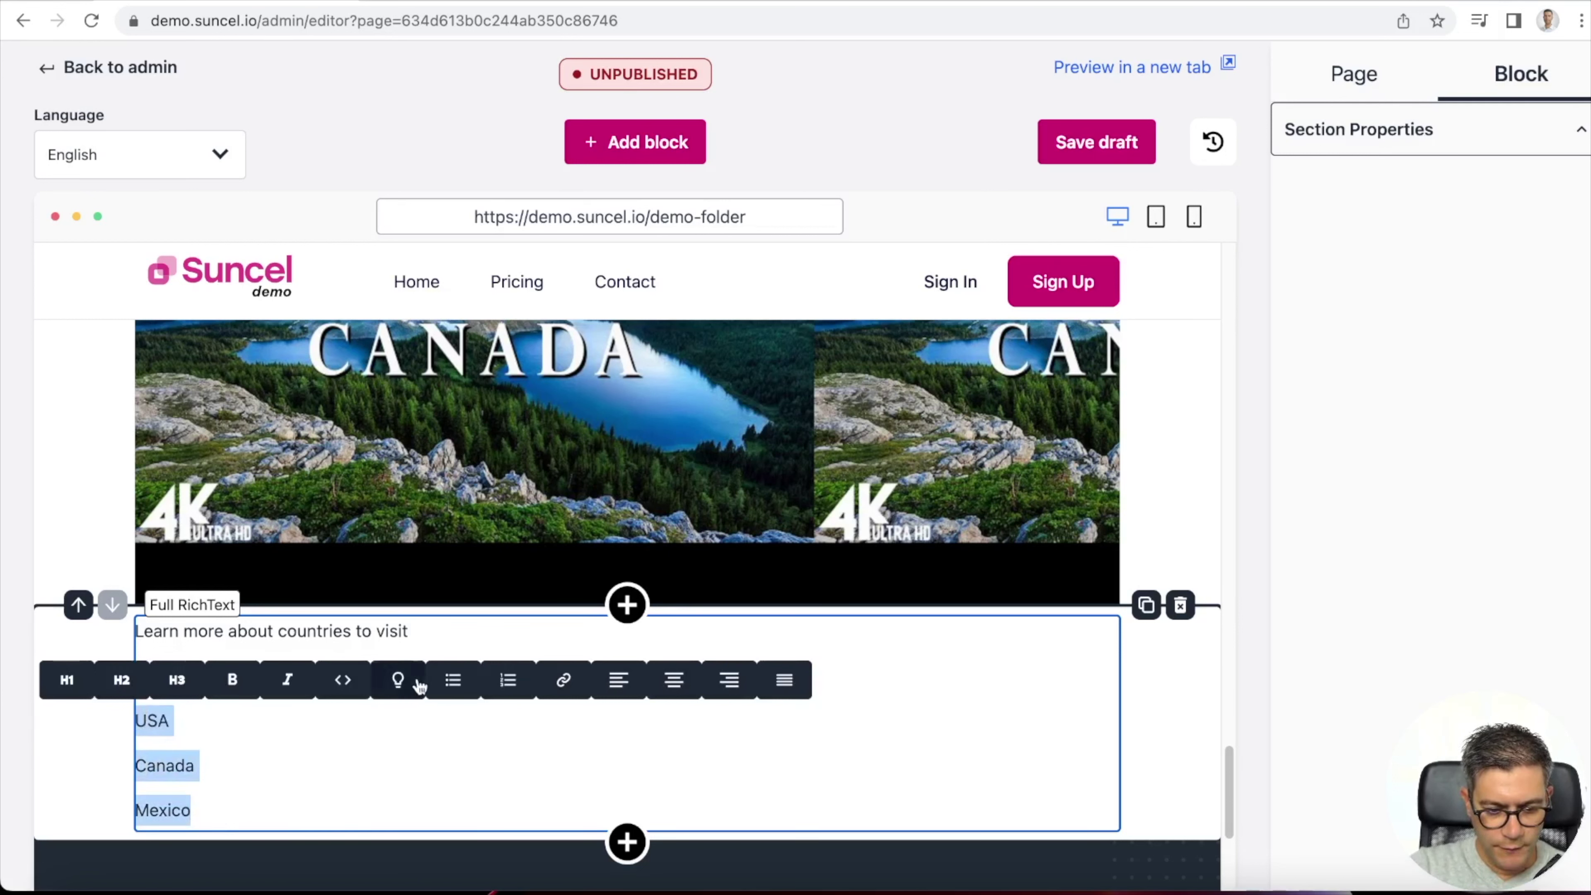
left_click(453, 683)
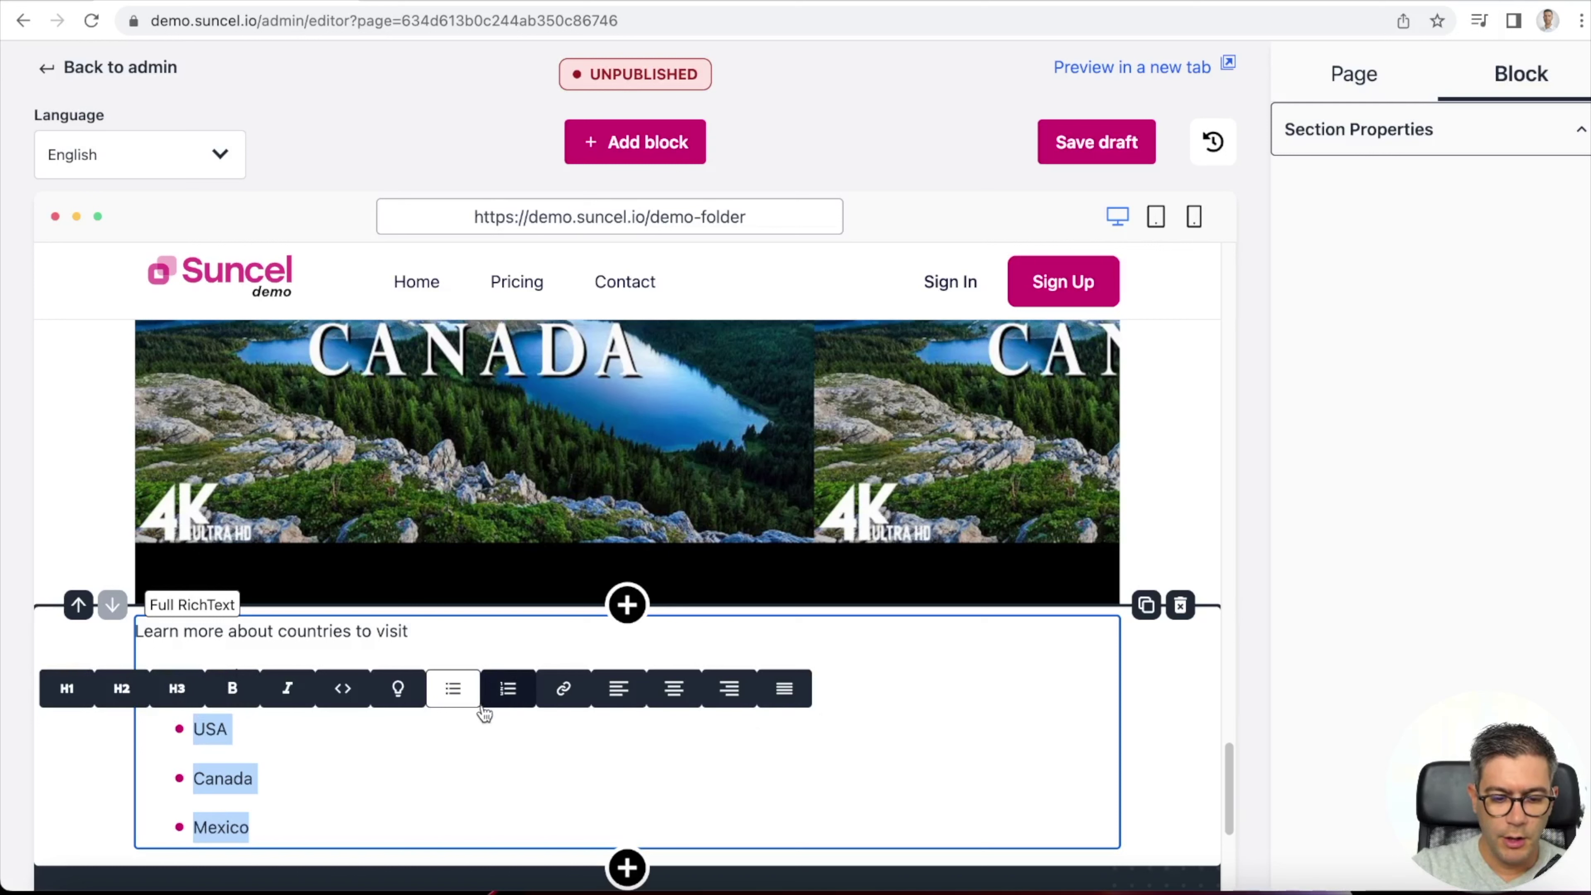
- Format the "Learn more about countries to visit" line as an H2 heading
double_click(232, 779)
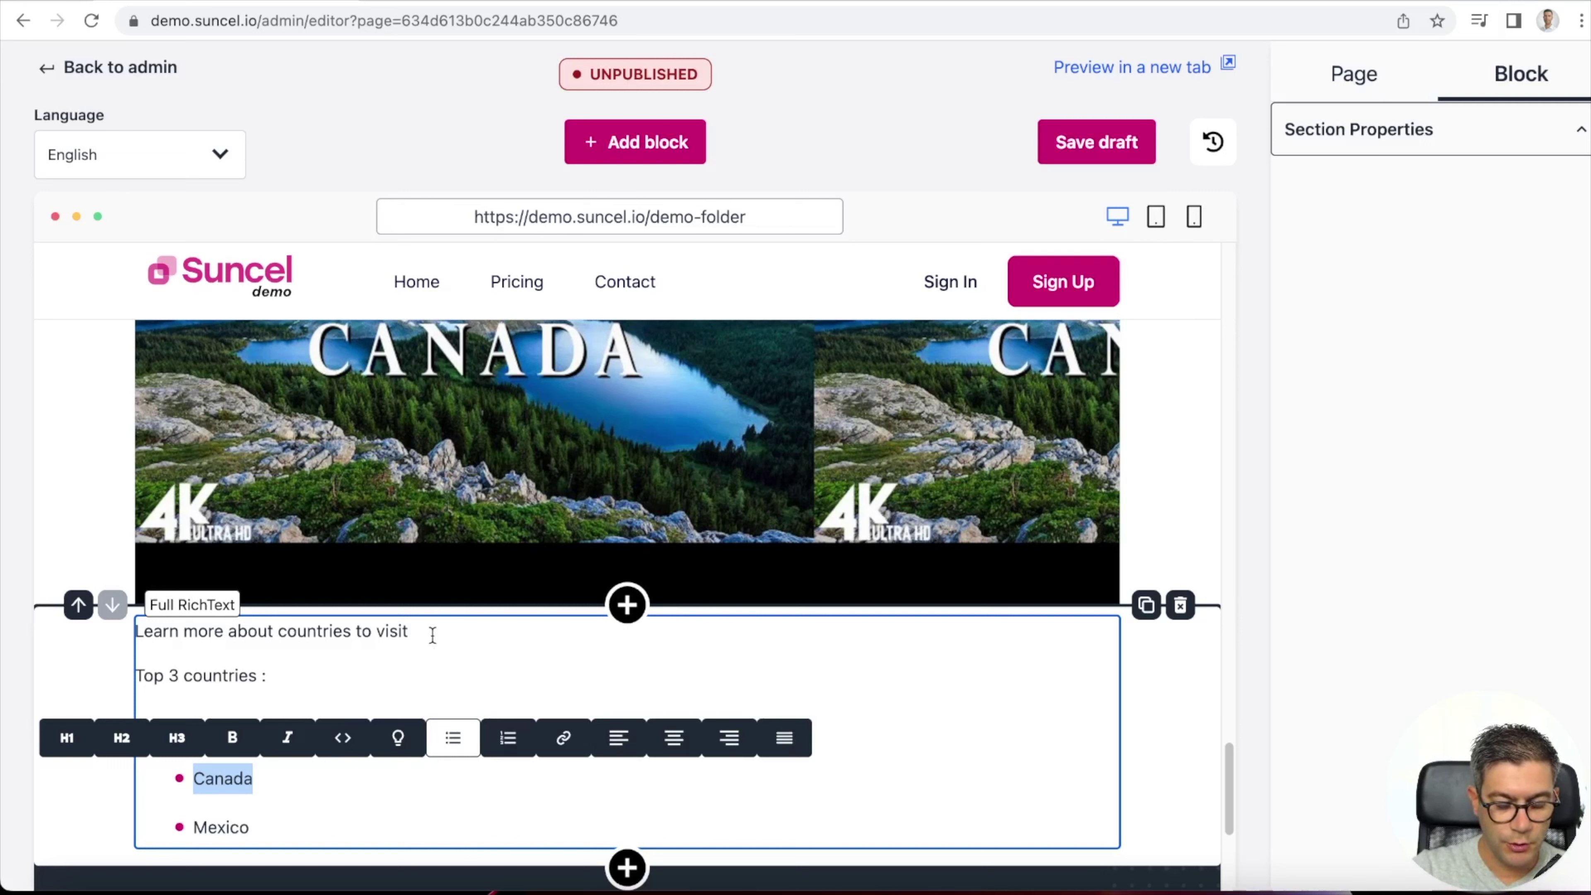
left_click_drag(438, 633, 123, 642)
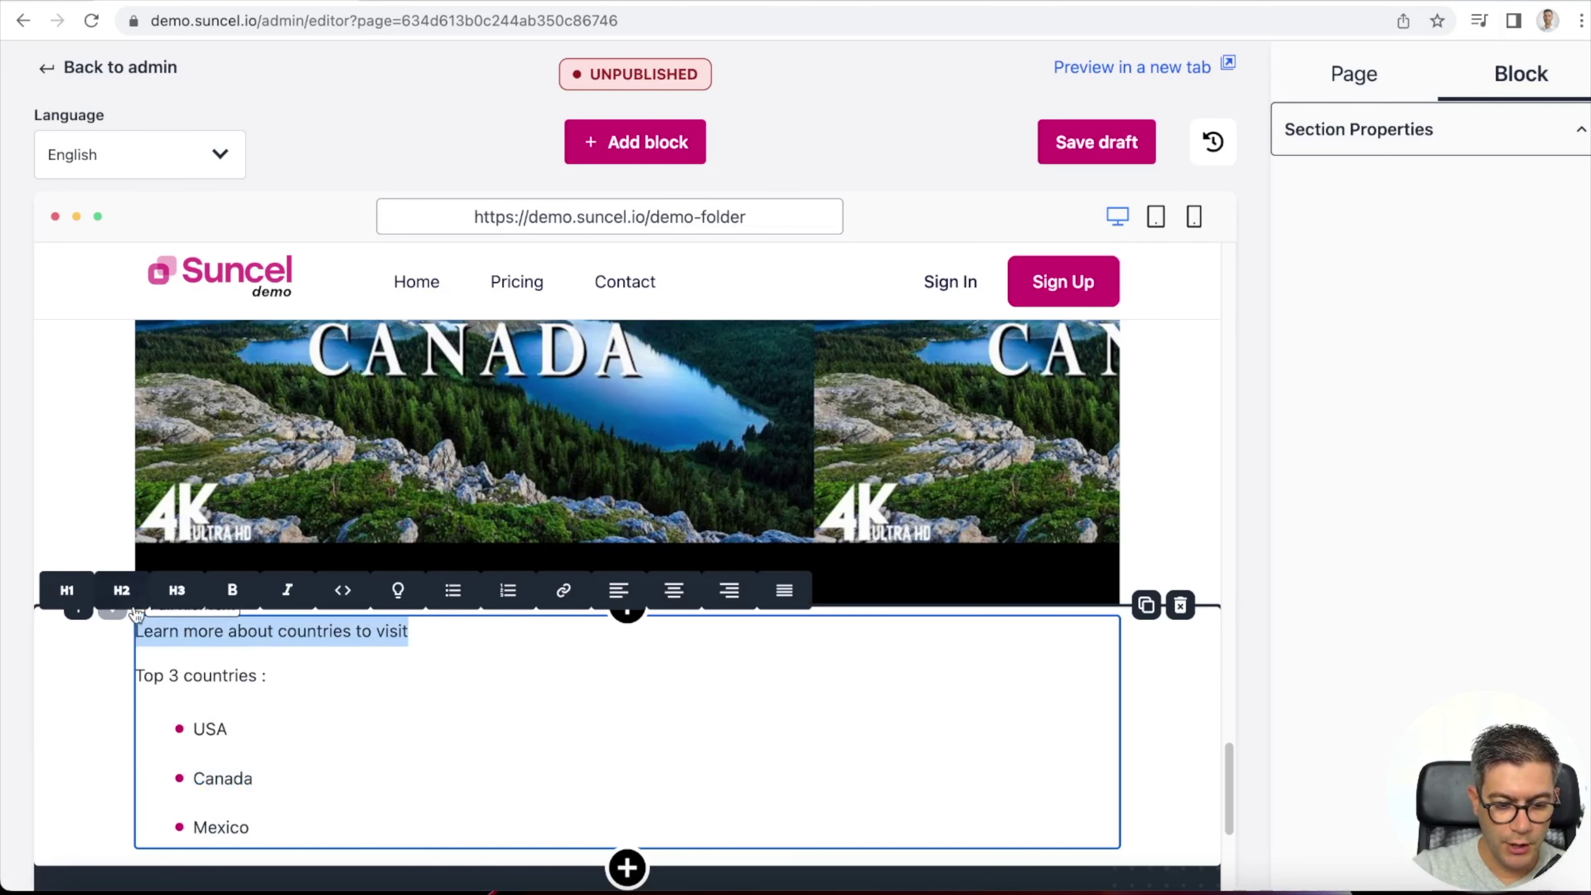
left_click(123, 591)
left_click(562, 739)
scroll(561, 739, "down", 3)
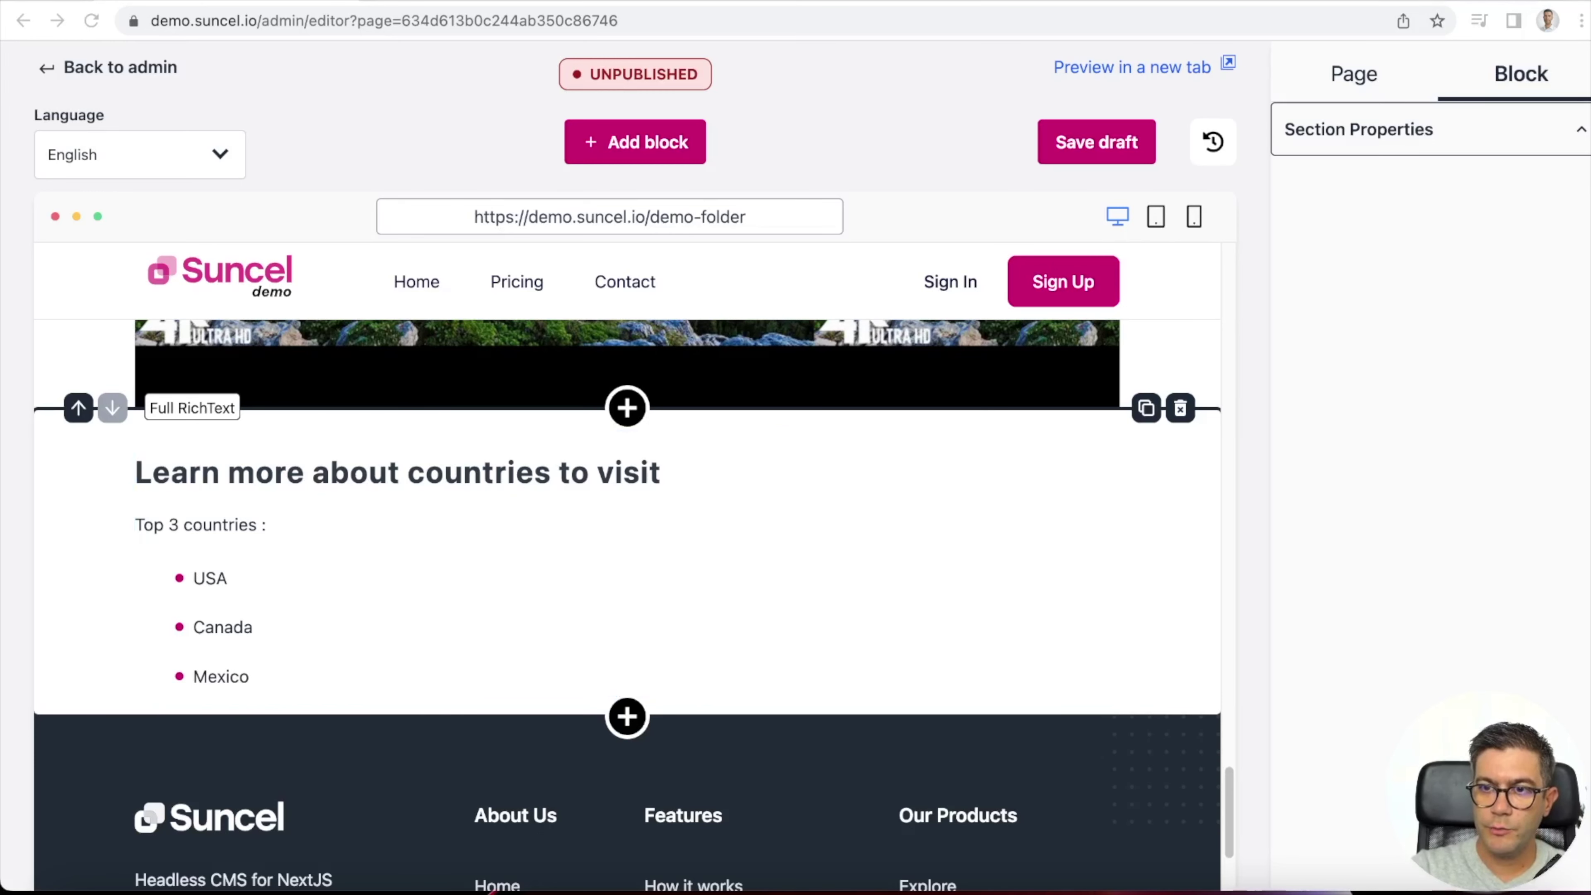
double_click(209, 576)
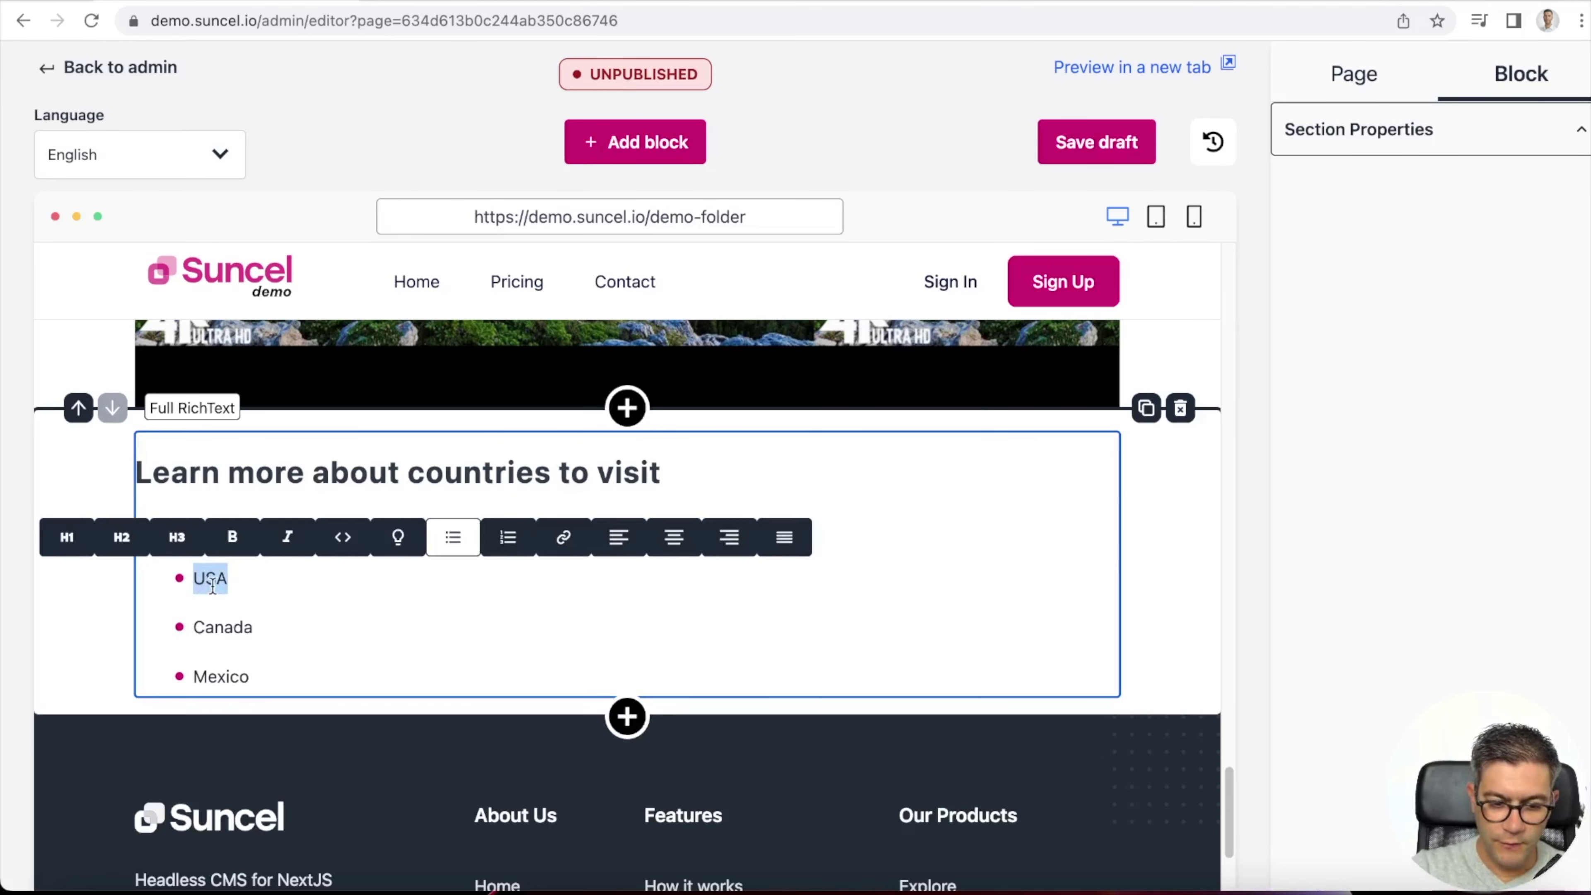
left_click(564, 537)
left_click(238, 643)
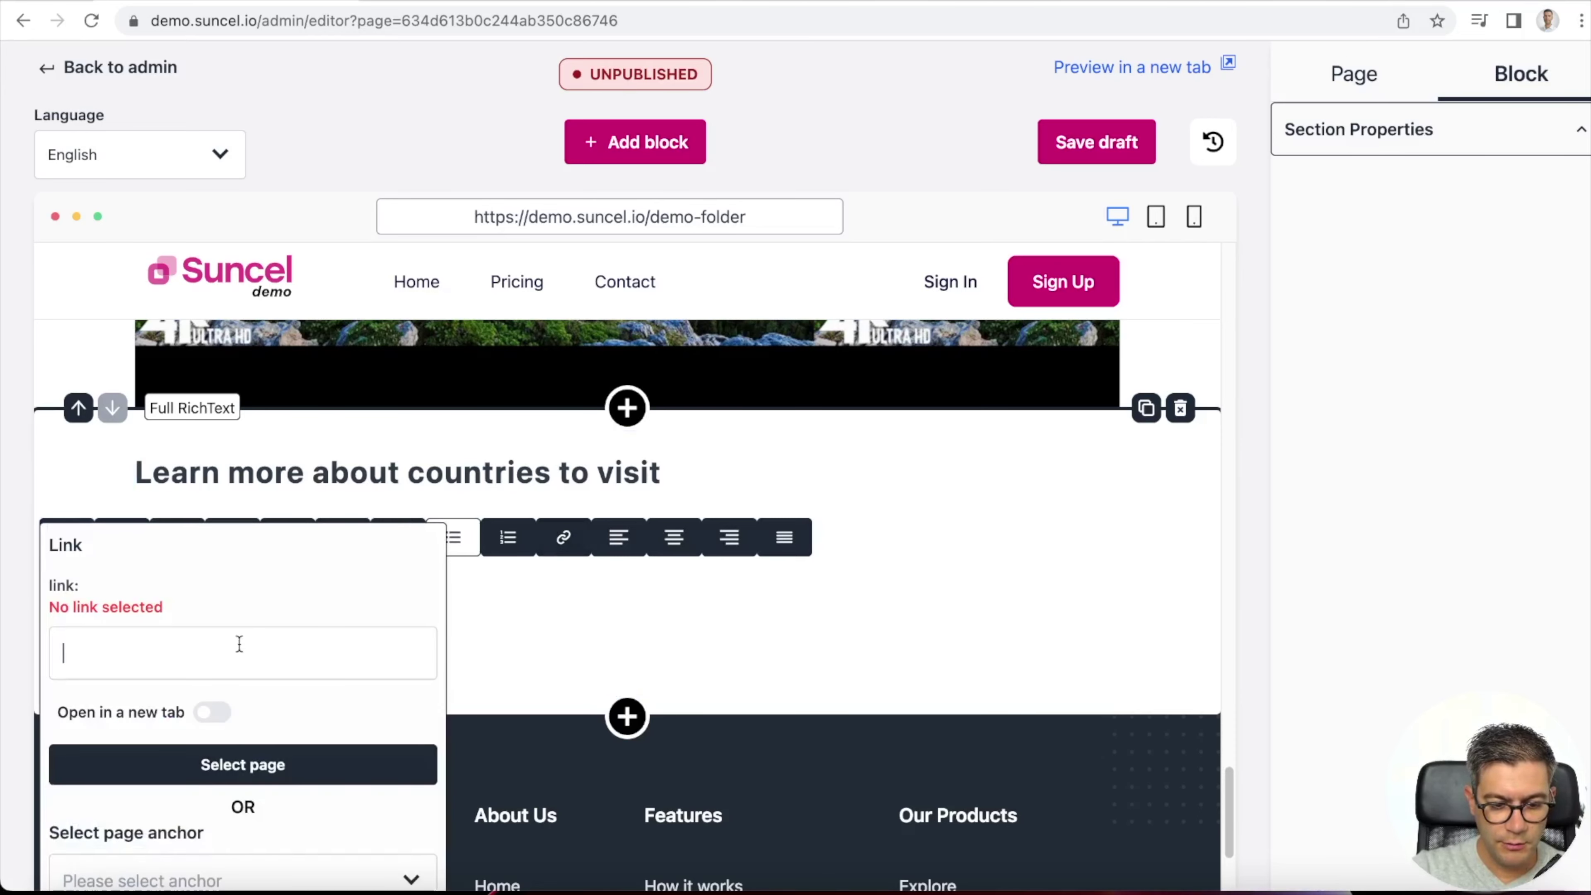
type("https://en.wikipedia.org/wiki/United_States")
scroll(277, 638, "down", 1)
scroll(276, 638, "down", 3)
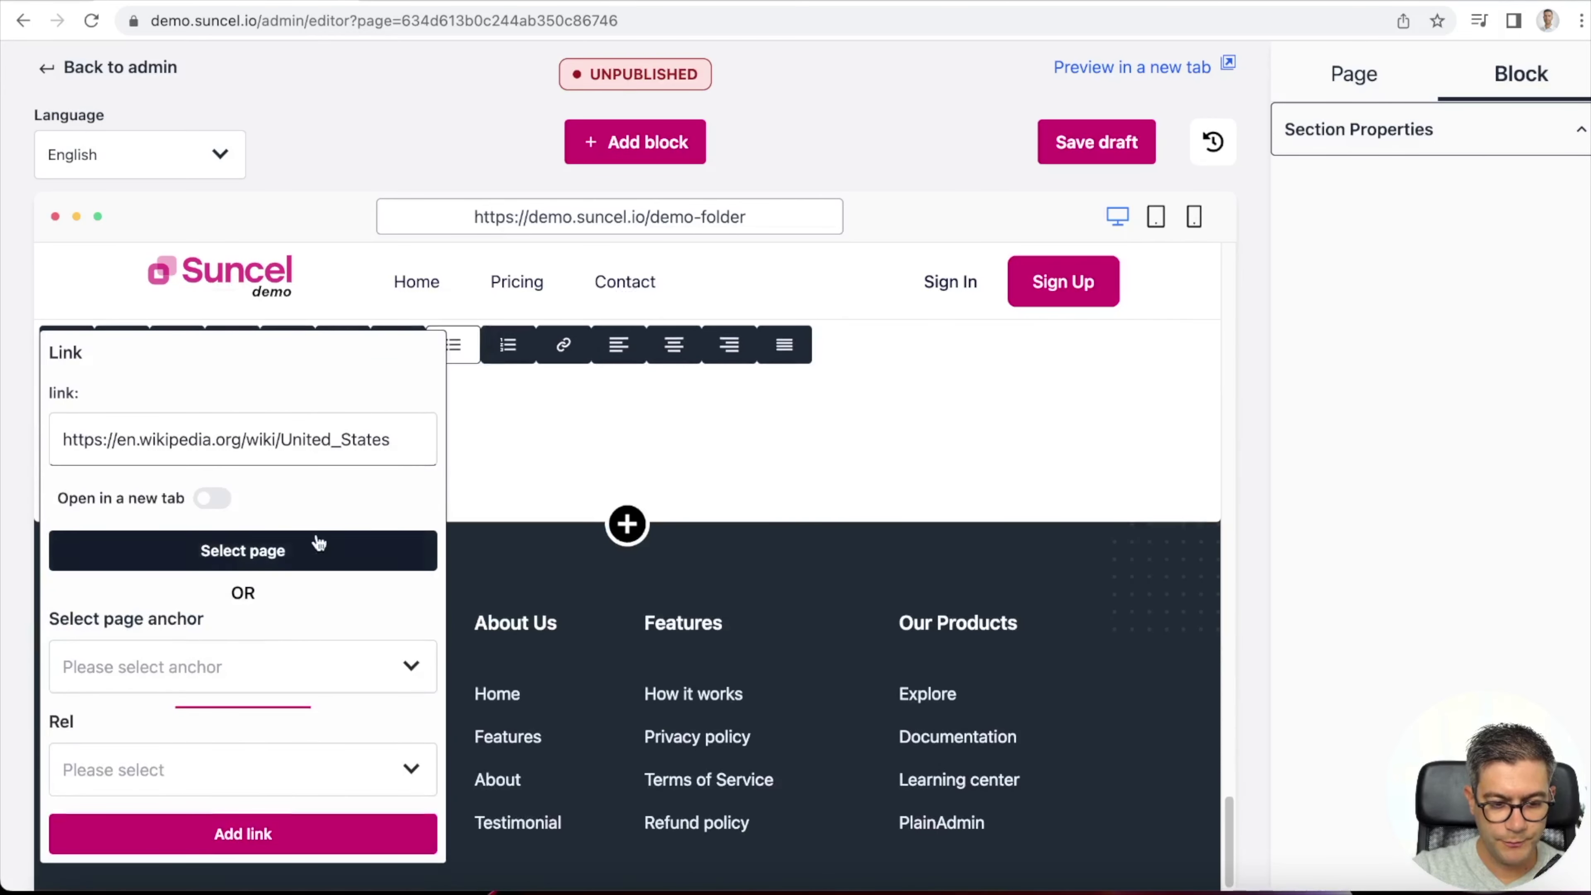
left_click(213, 502)
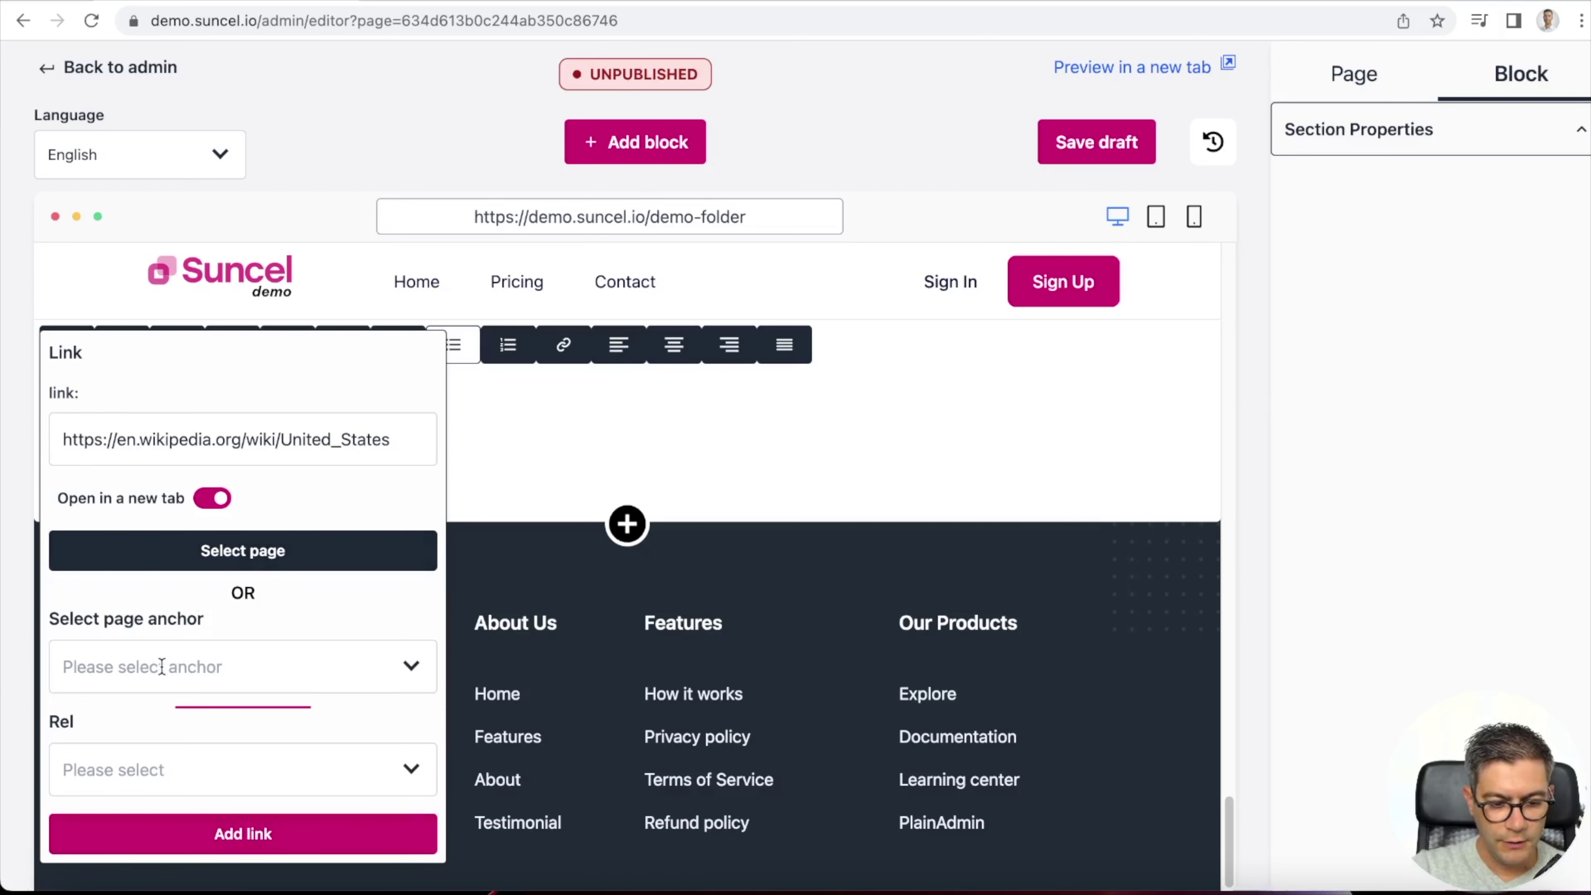
left_click(383, 829)
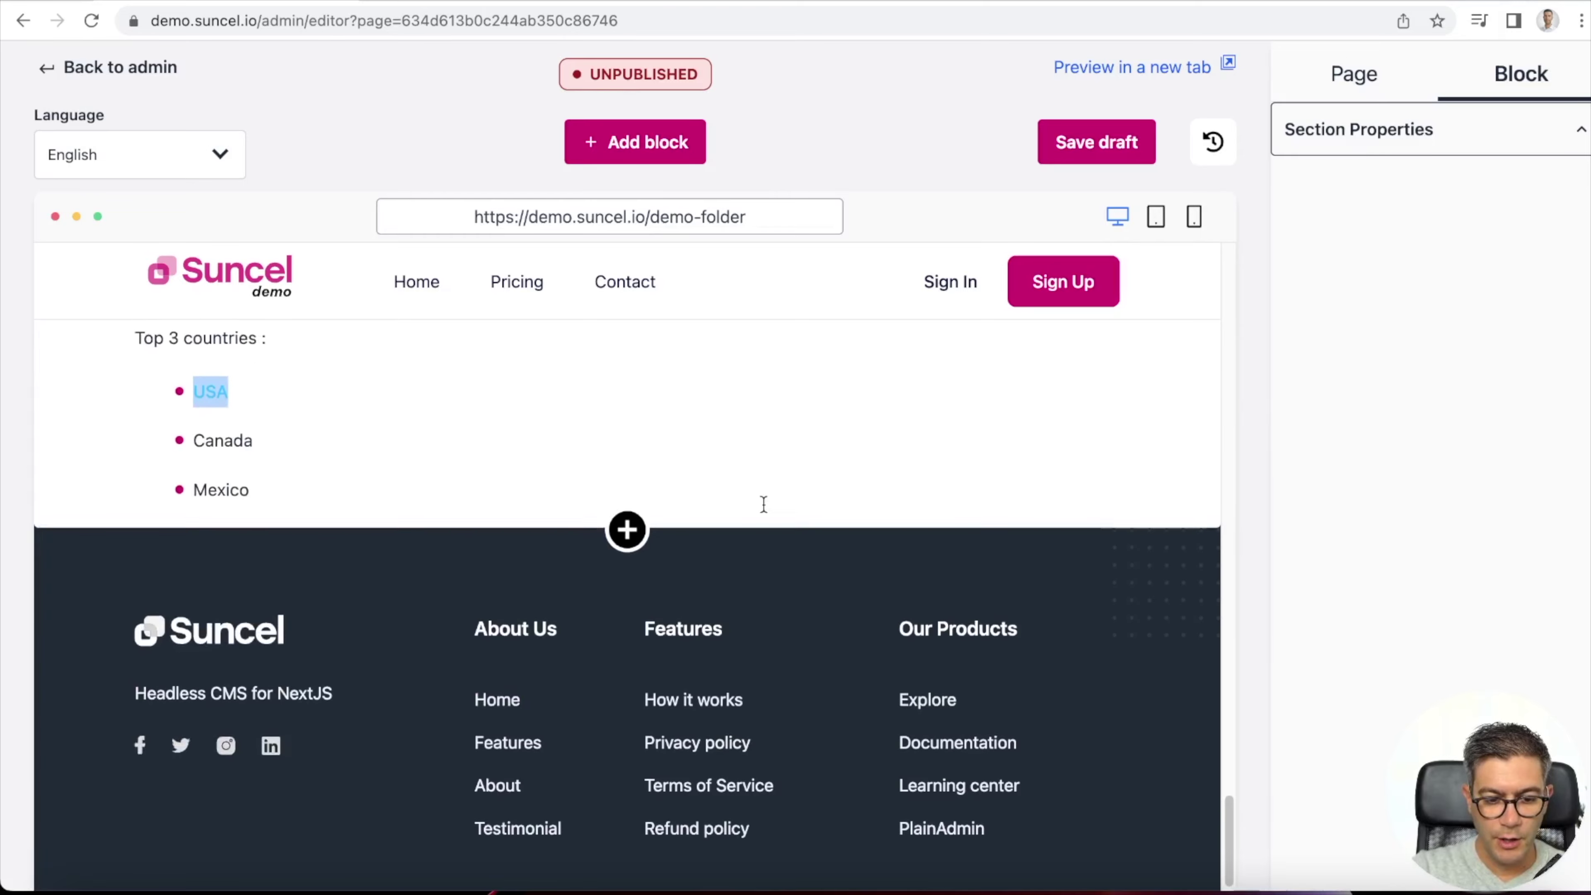
- Point the hero block's "Travel !" call-to-action link to the page anchor of the "Learn more about countries to visit" heading
scroll(761, 507, "up", 5)
scroll(501, 715, "up", 10)
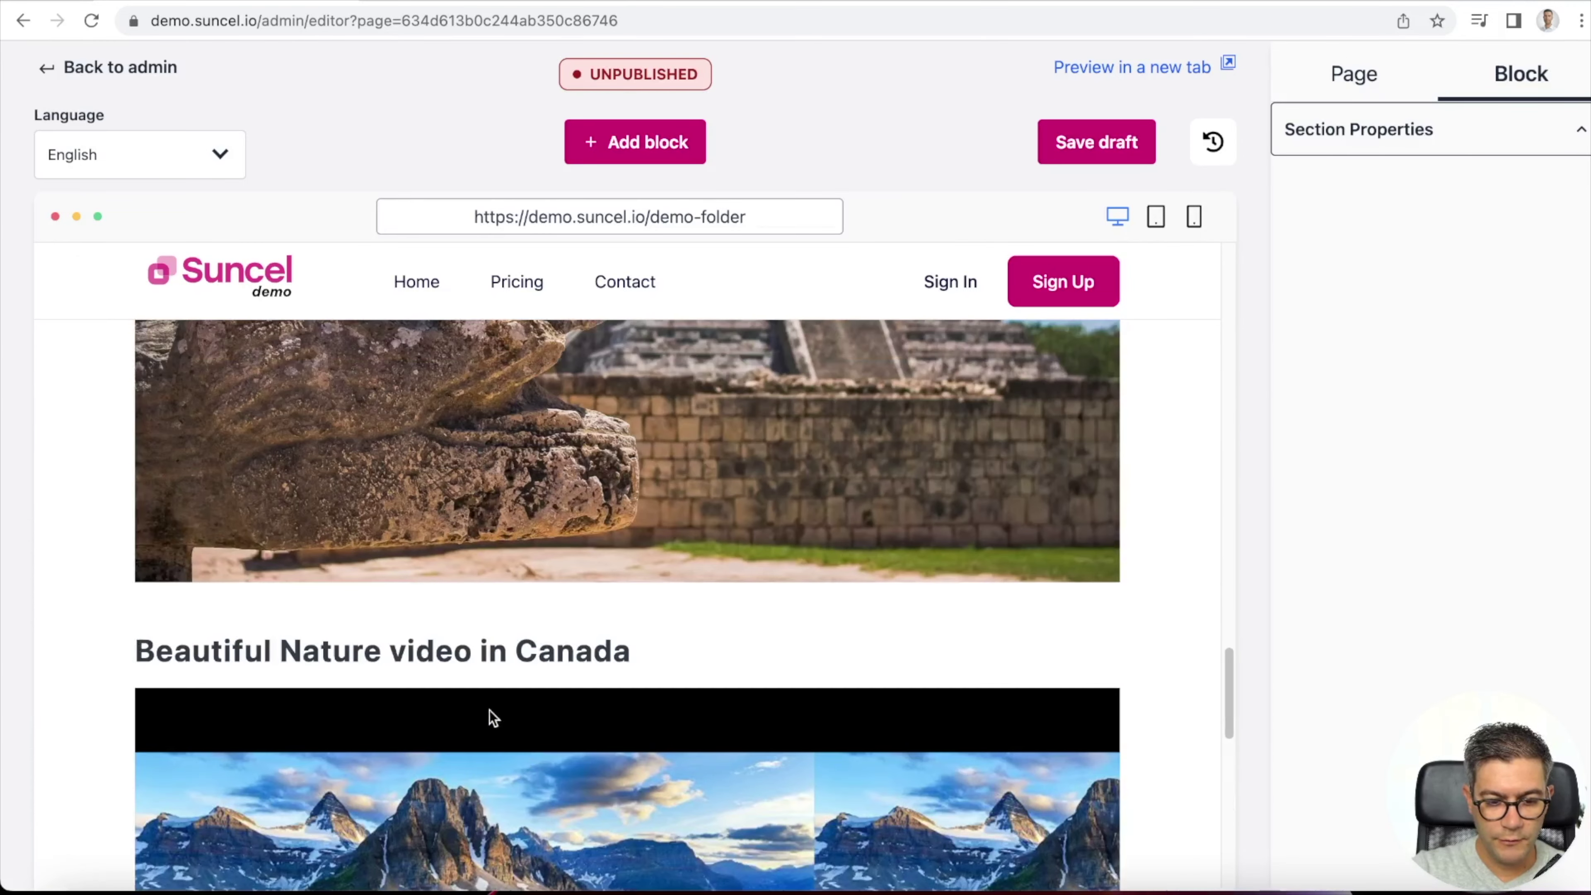
scroll(420, 703, "up", 10)
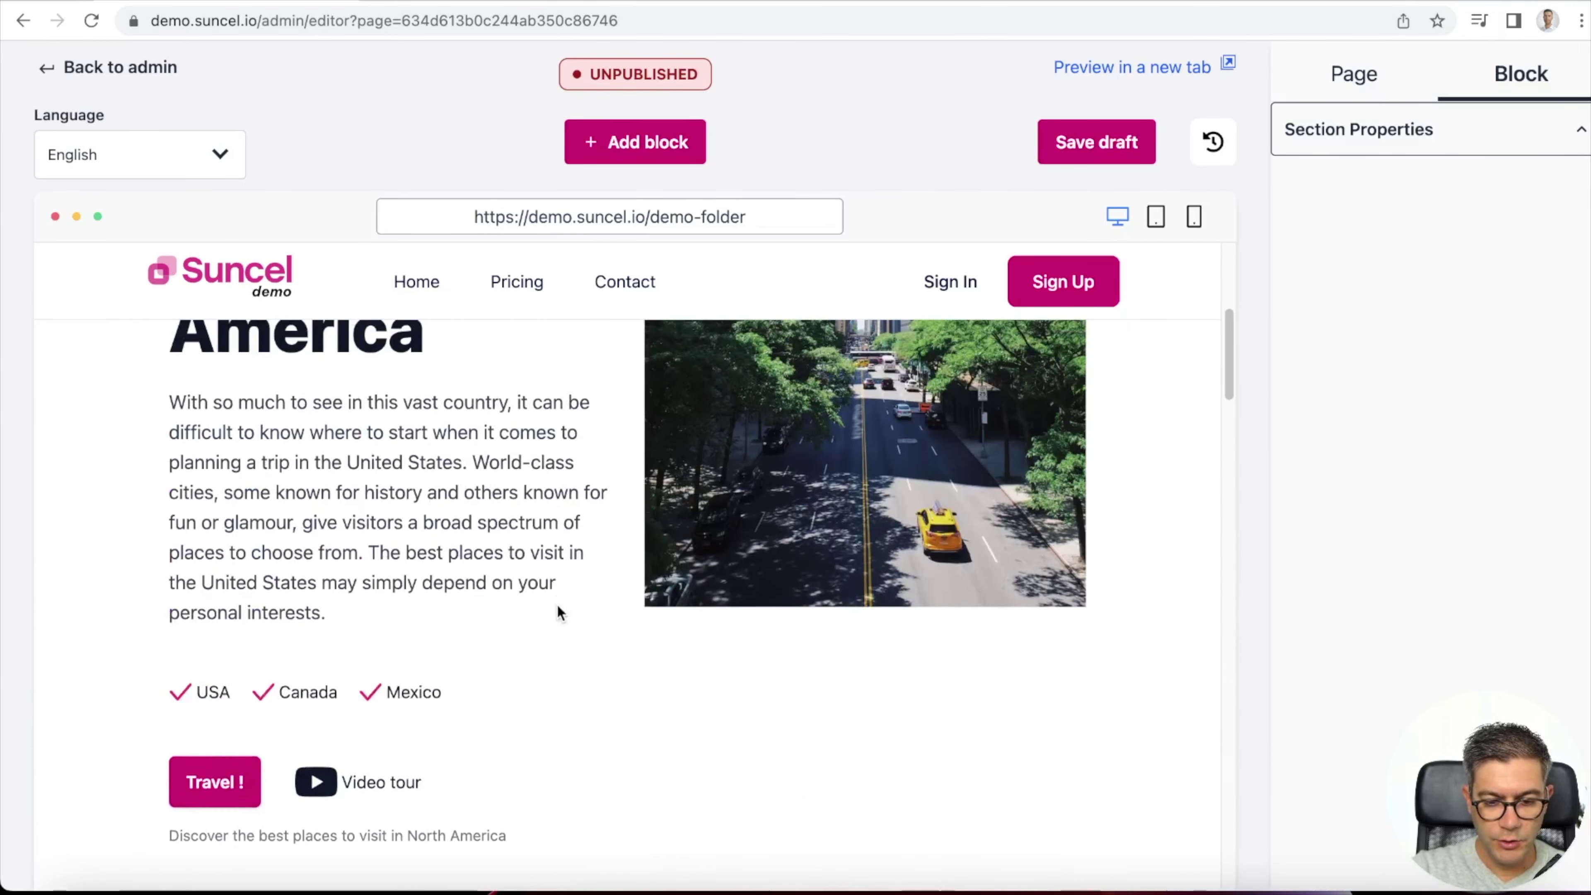
left_click(500, 788)
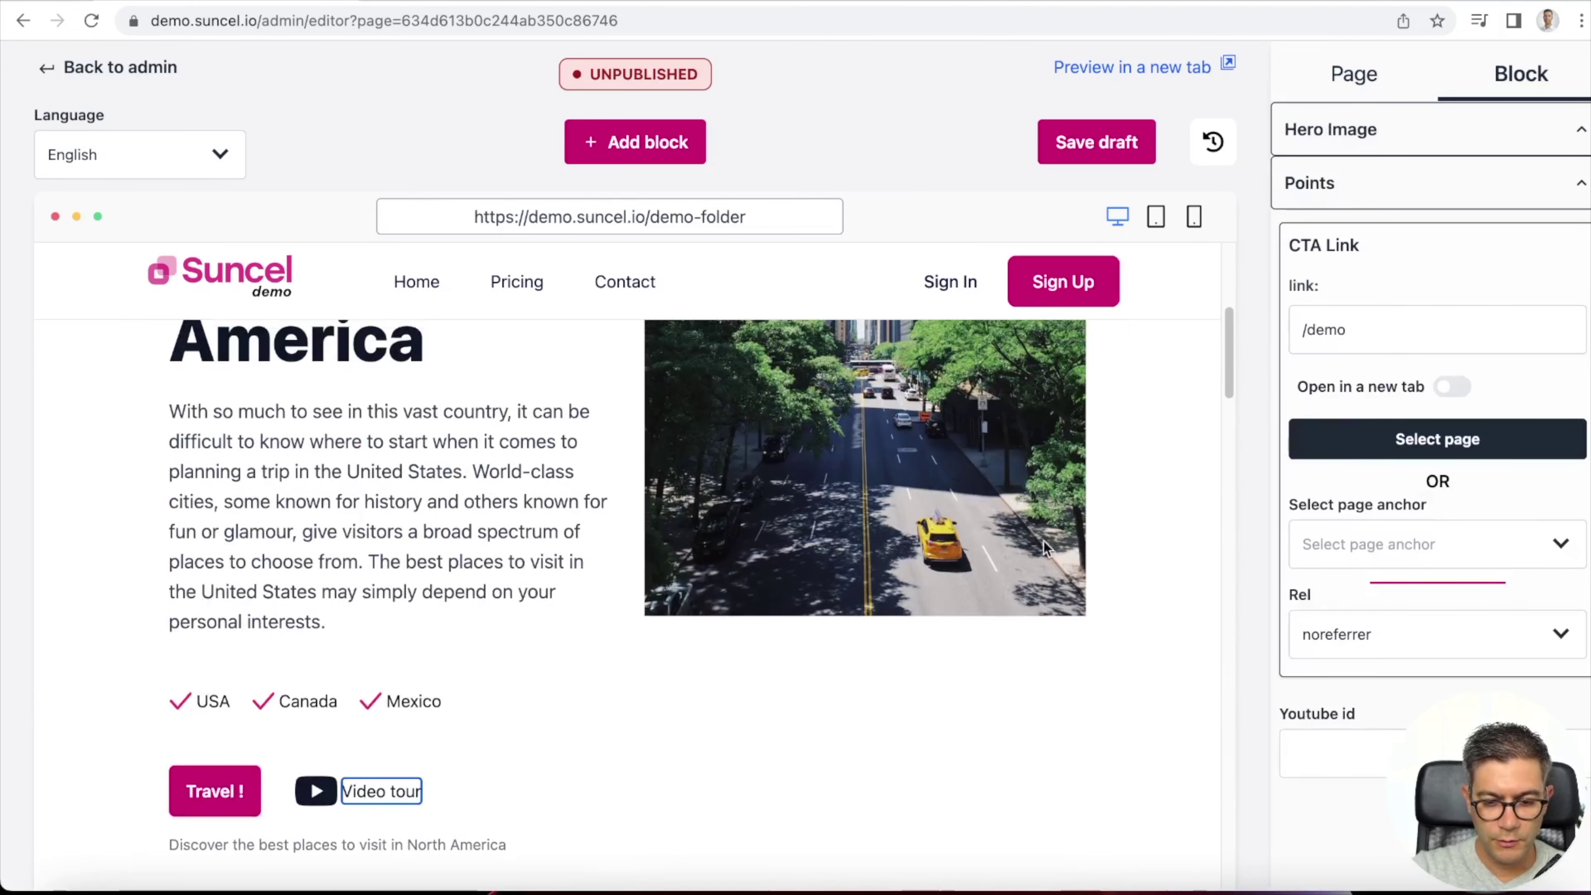
double_click(1371, 330)
left_click(1411, 443)
left_click(1422, 470)
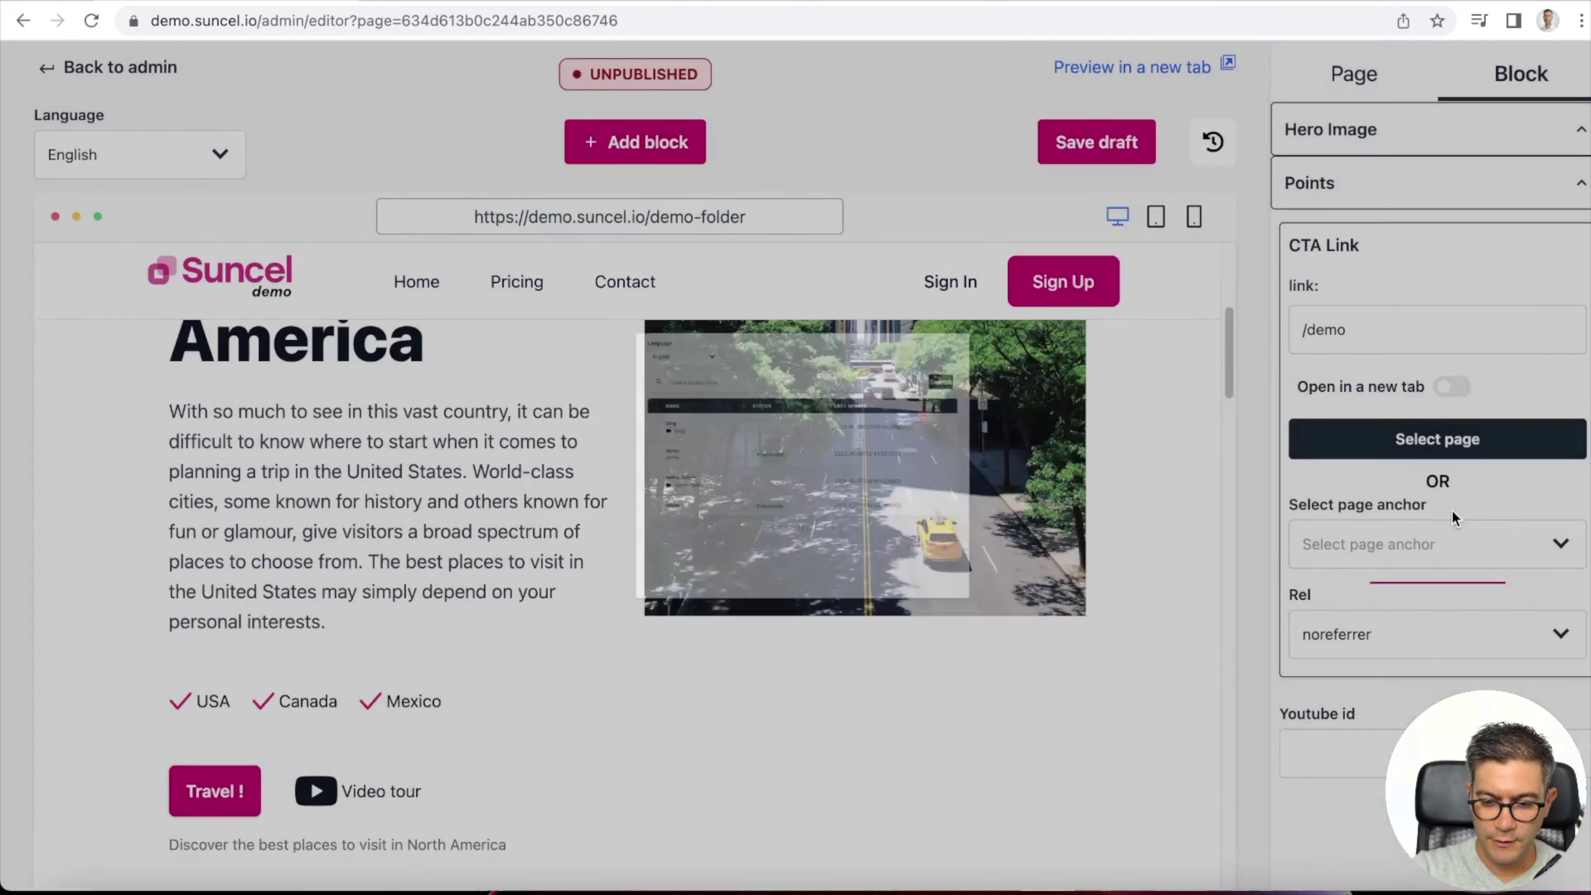
left_click(1411, 556)
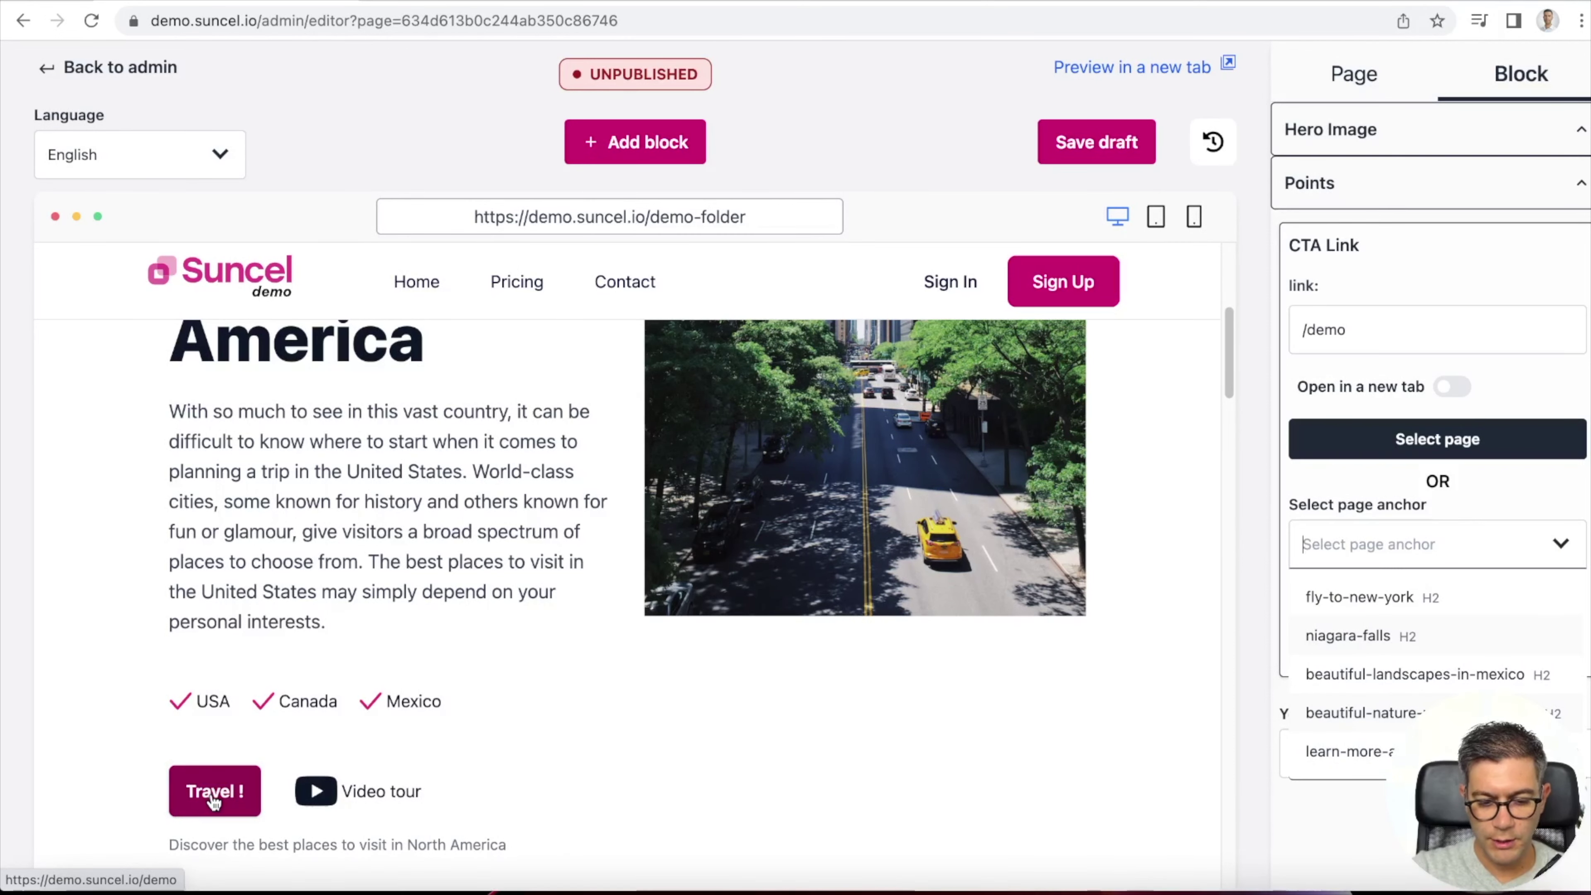
left_click(1386, 757)
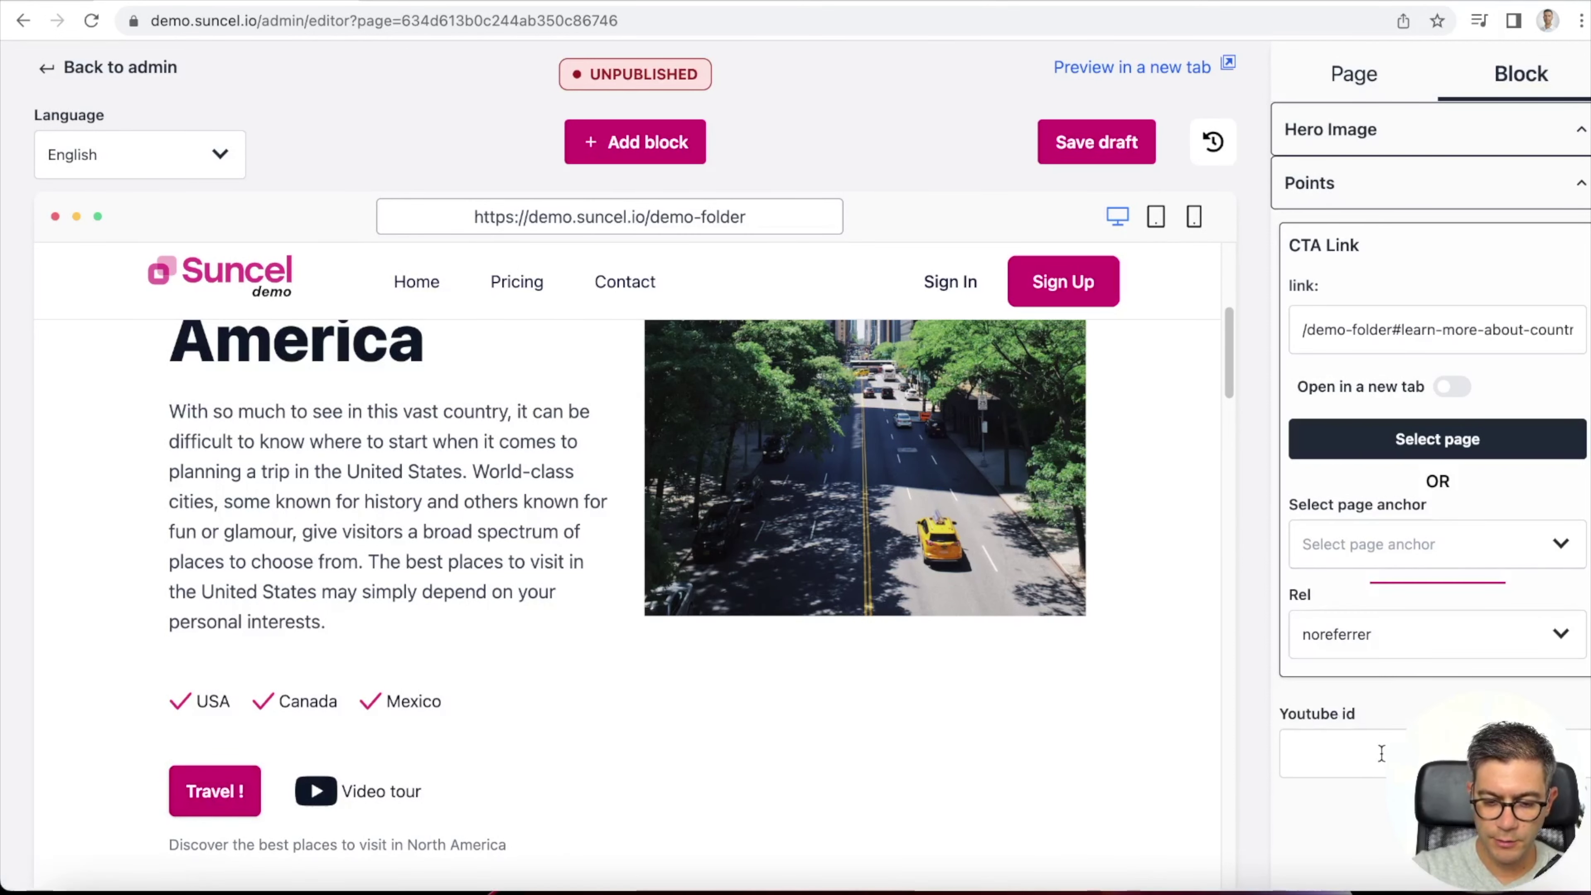
- Save the article page as a draft and check its version history
scroll(463, 572, "down", 15)
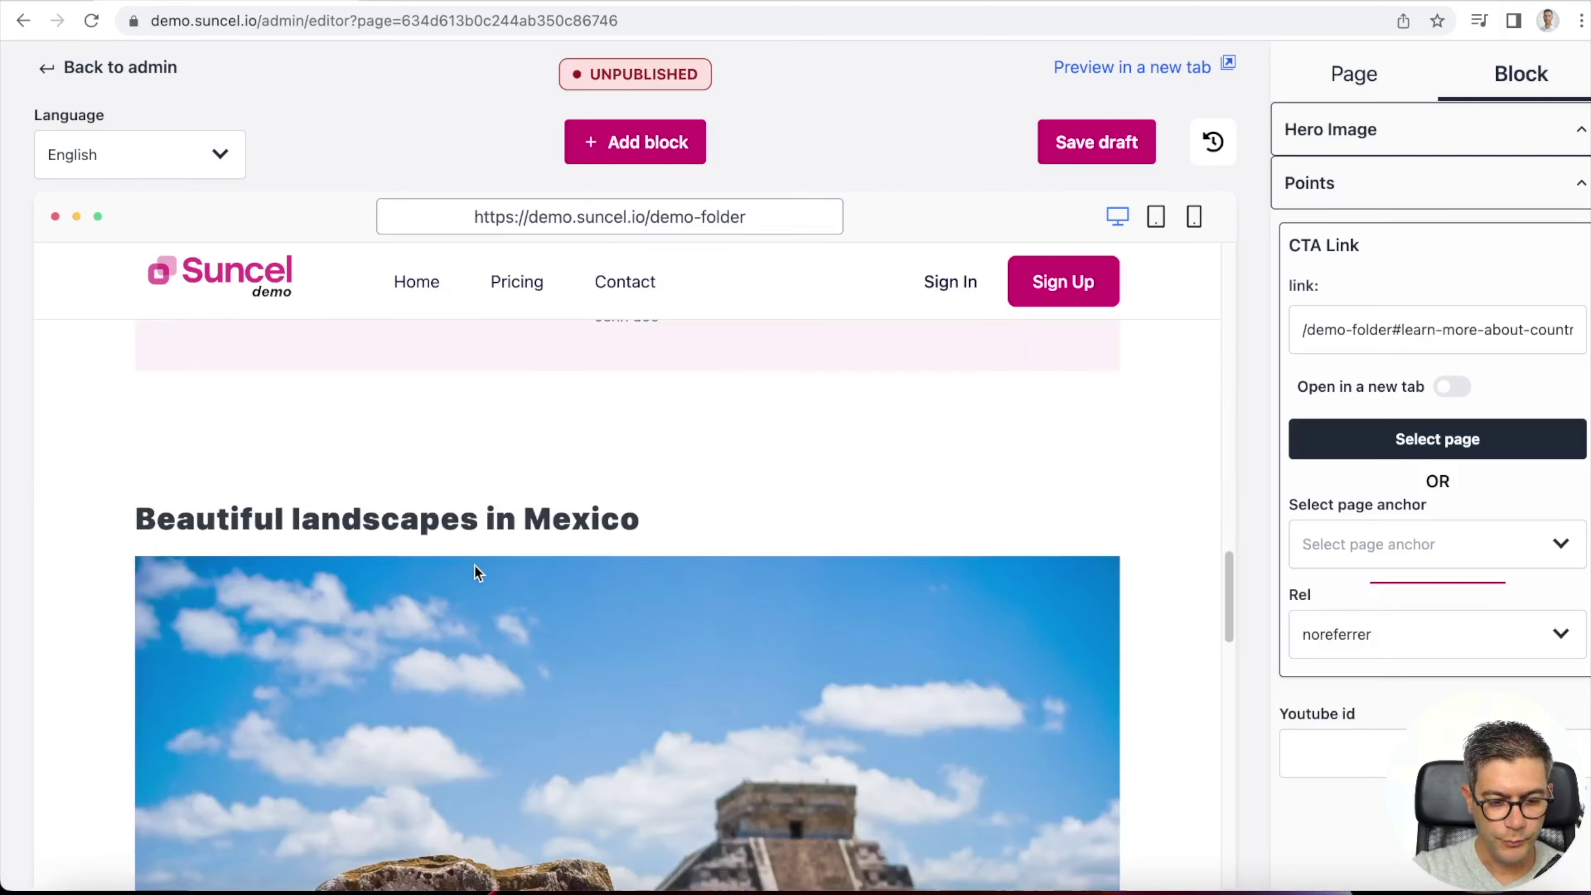
scroll(476, 571, "down", 15)
scroll(475, 564, "up", 4)
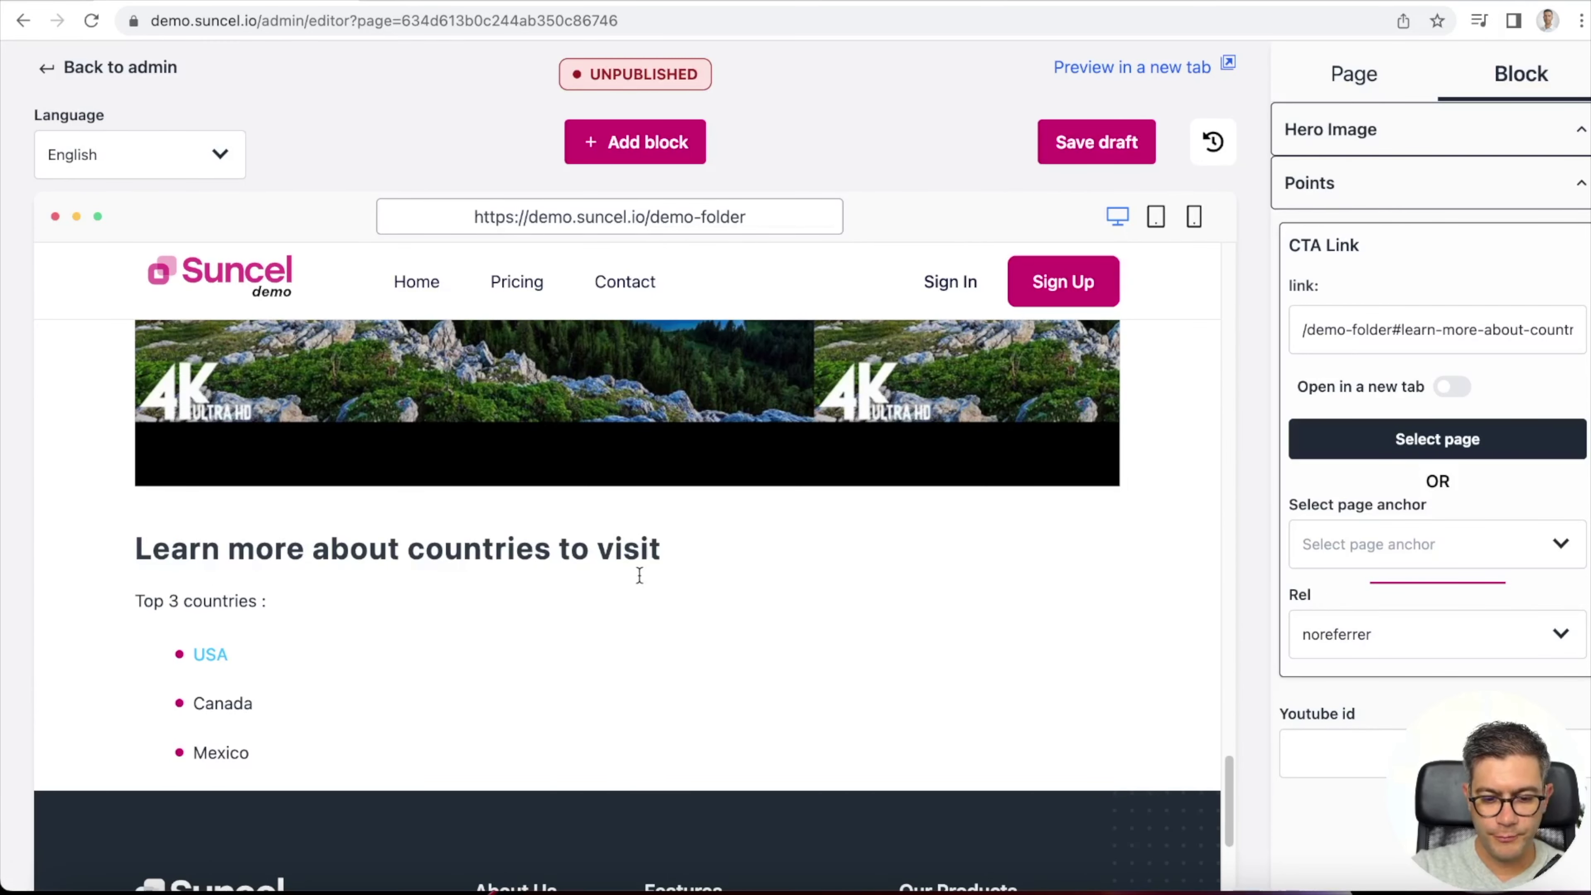
left_click(265, 603)
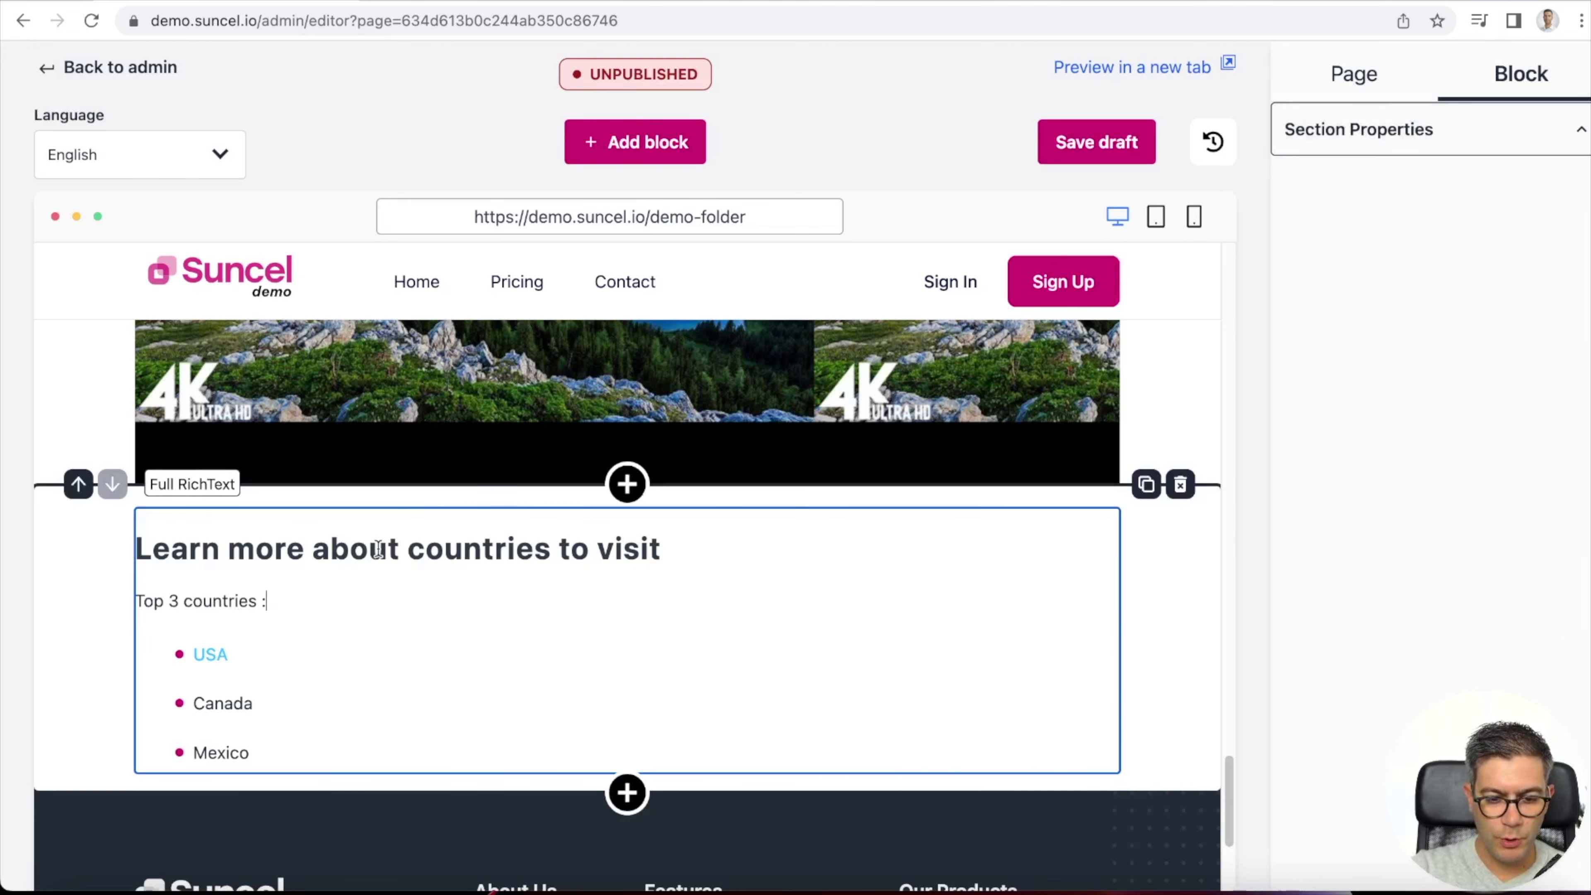
left_click(1083, 152)
left_click(300, 654)
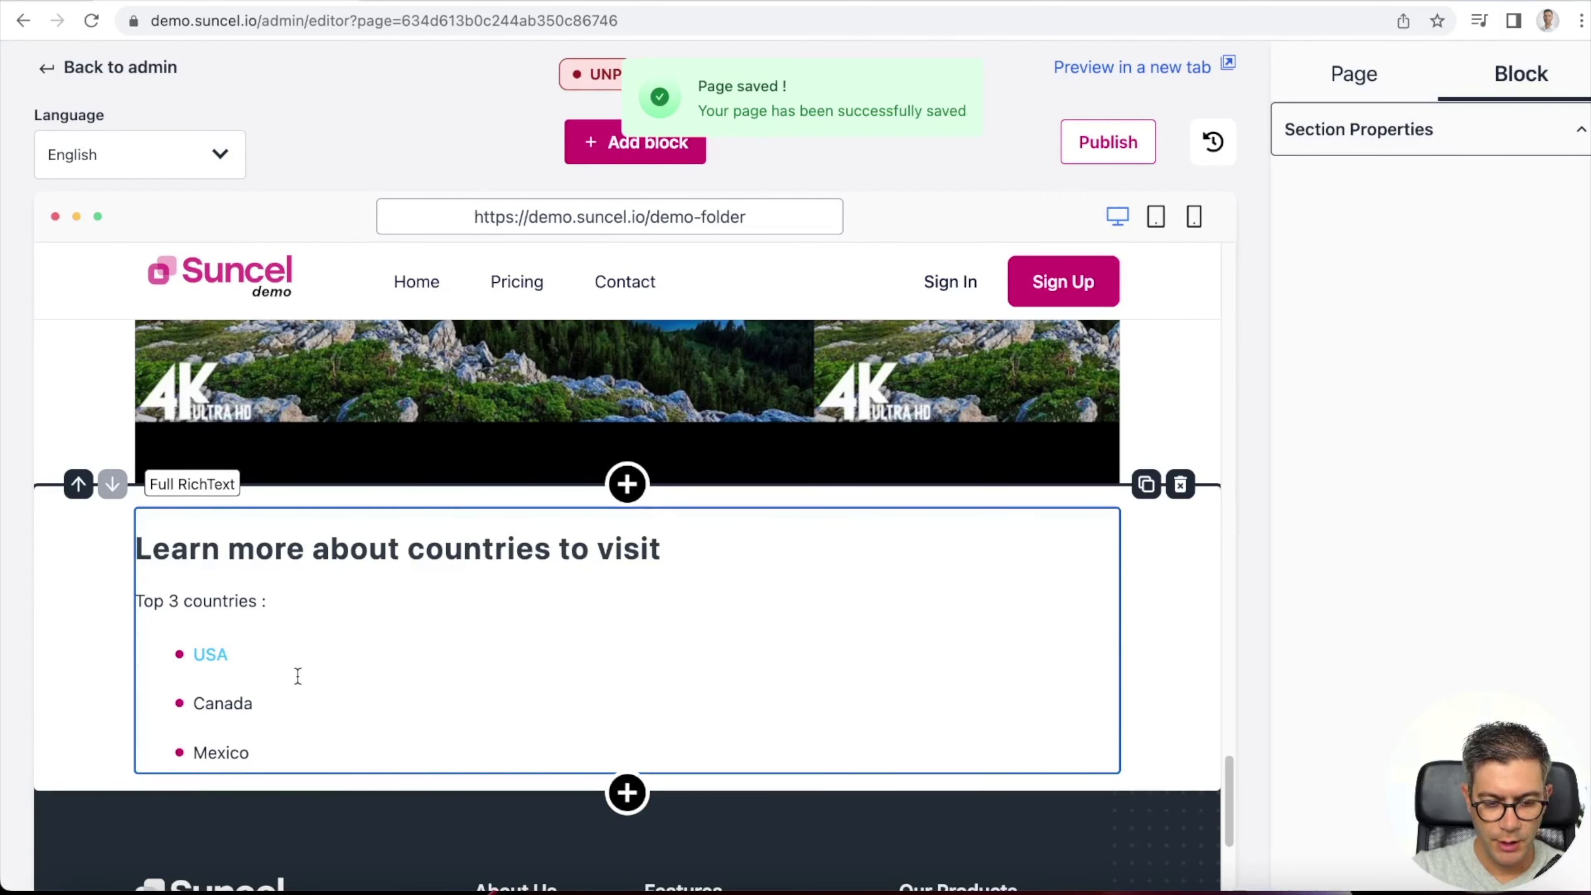
left_click(1213, 142)
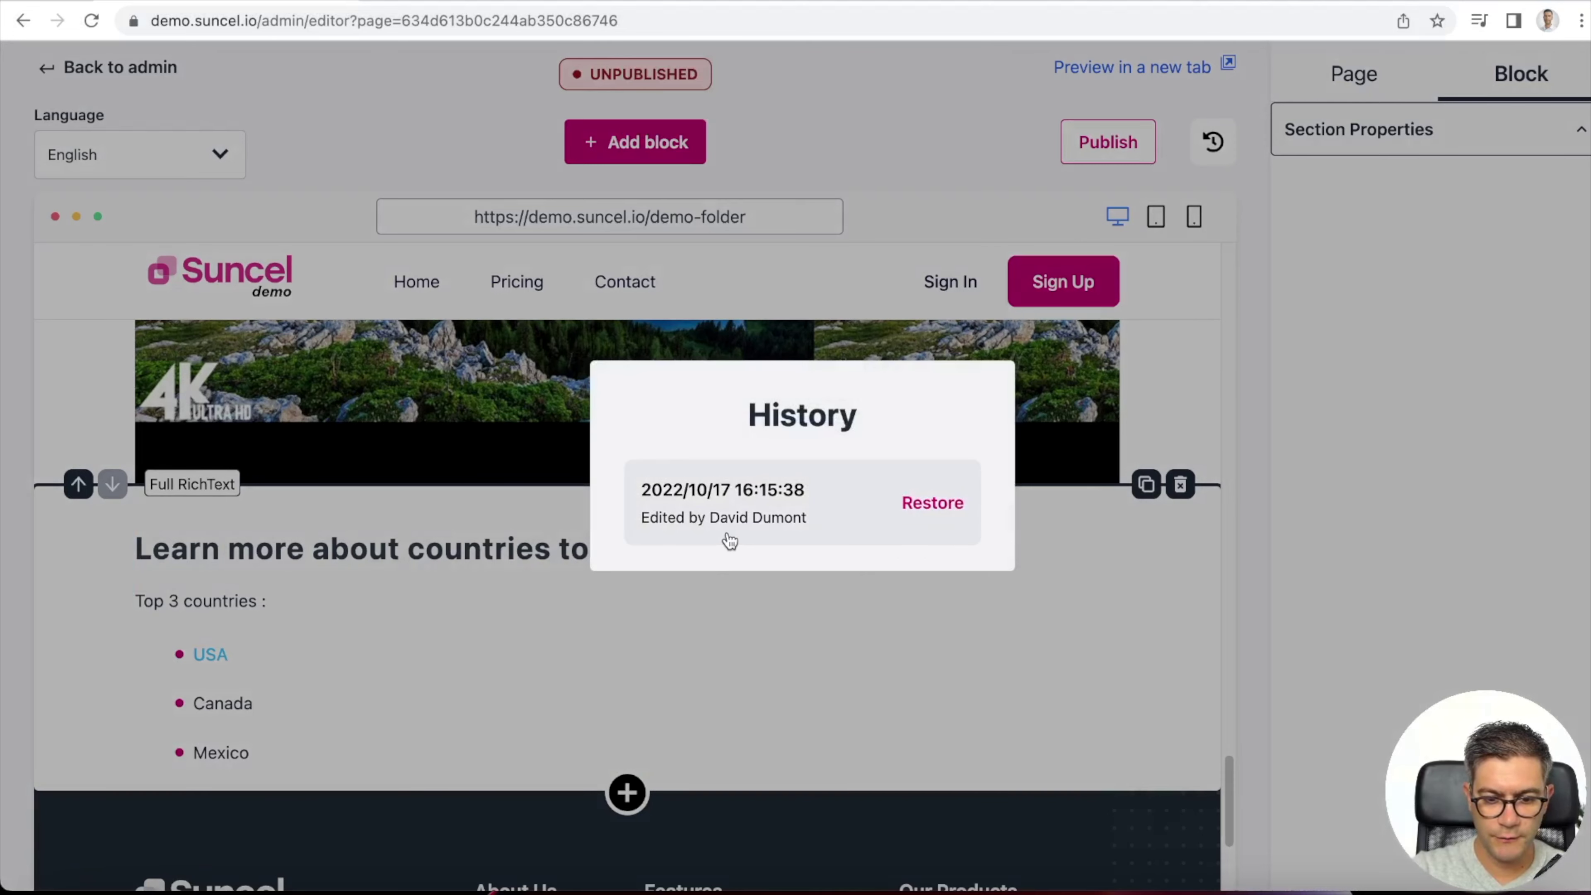
left_click(391, 607)
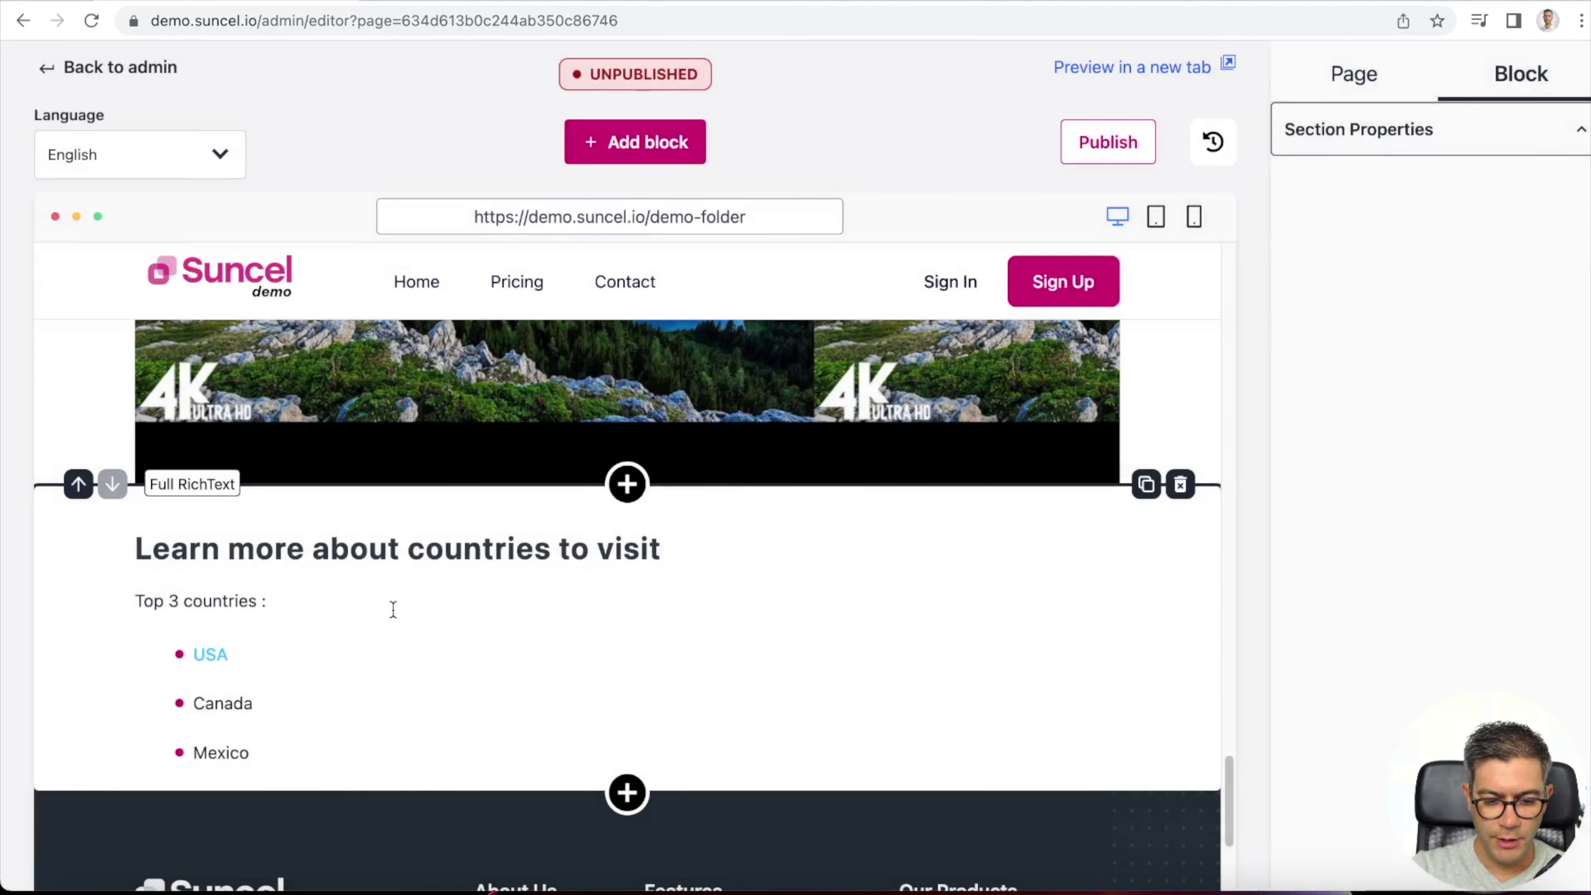
- Add the test text "zdzd" after "Top 3 countries", save the draft and check its version history
left_click(318, 607)
type("zdzd")
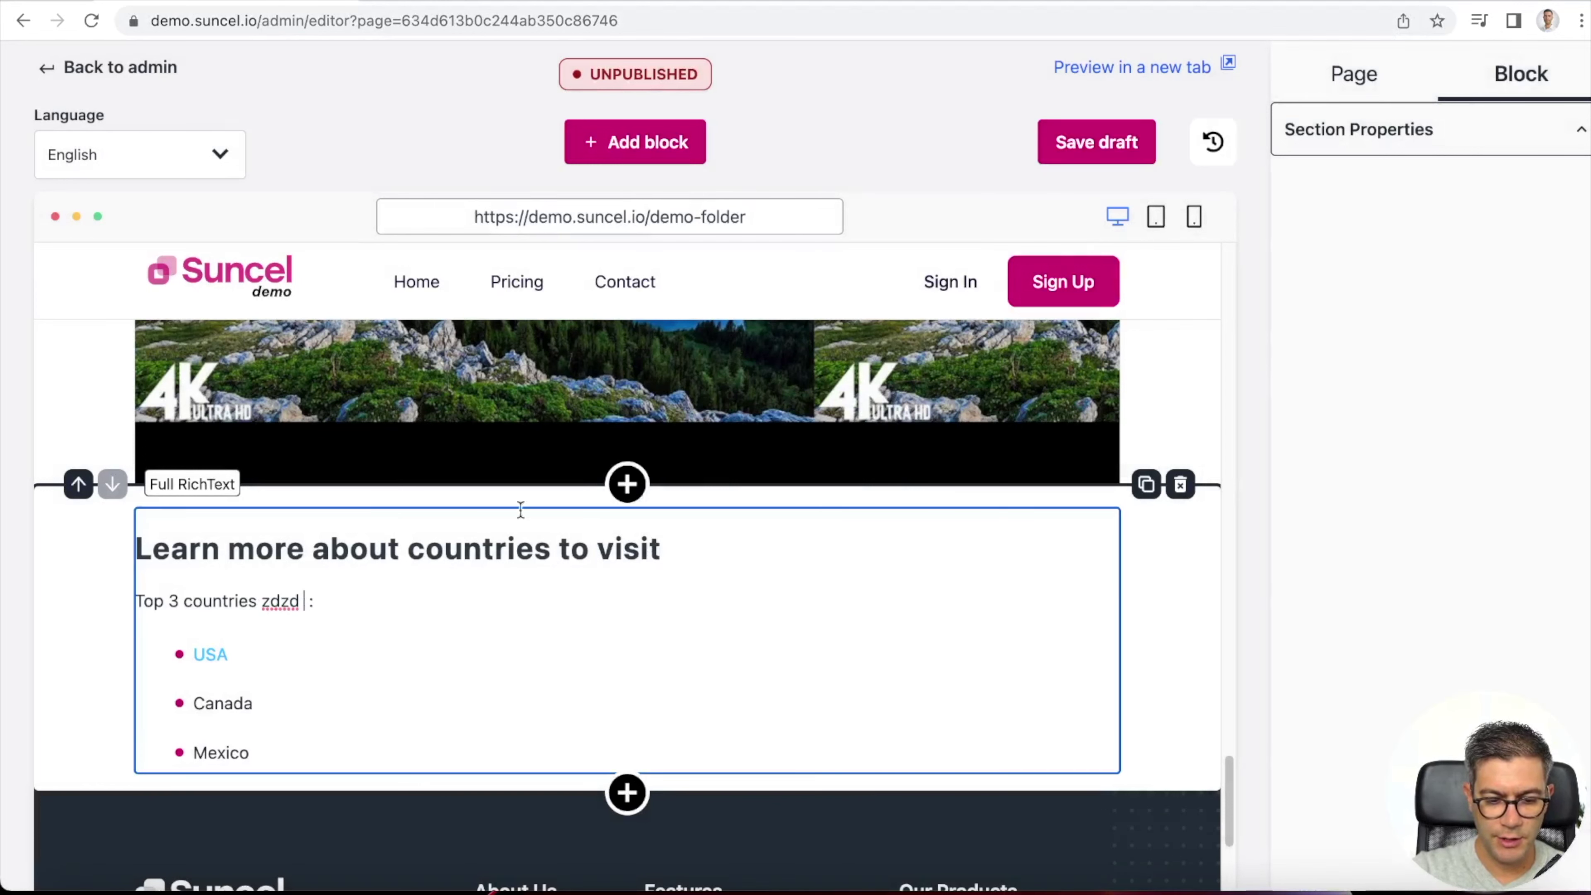
left_click(1101, 152)
left_click(1227, 143)
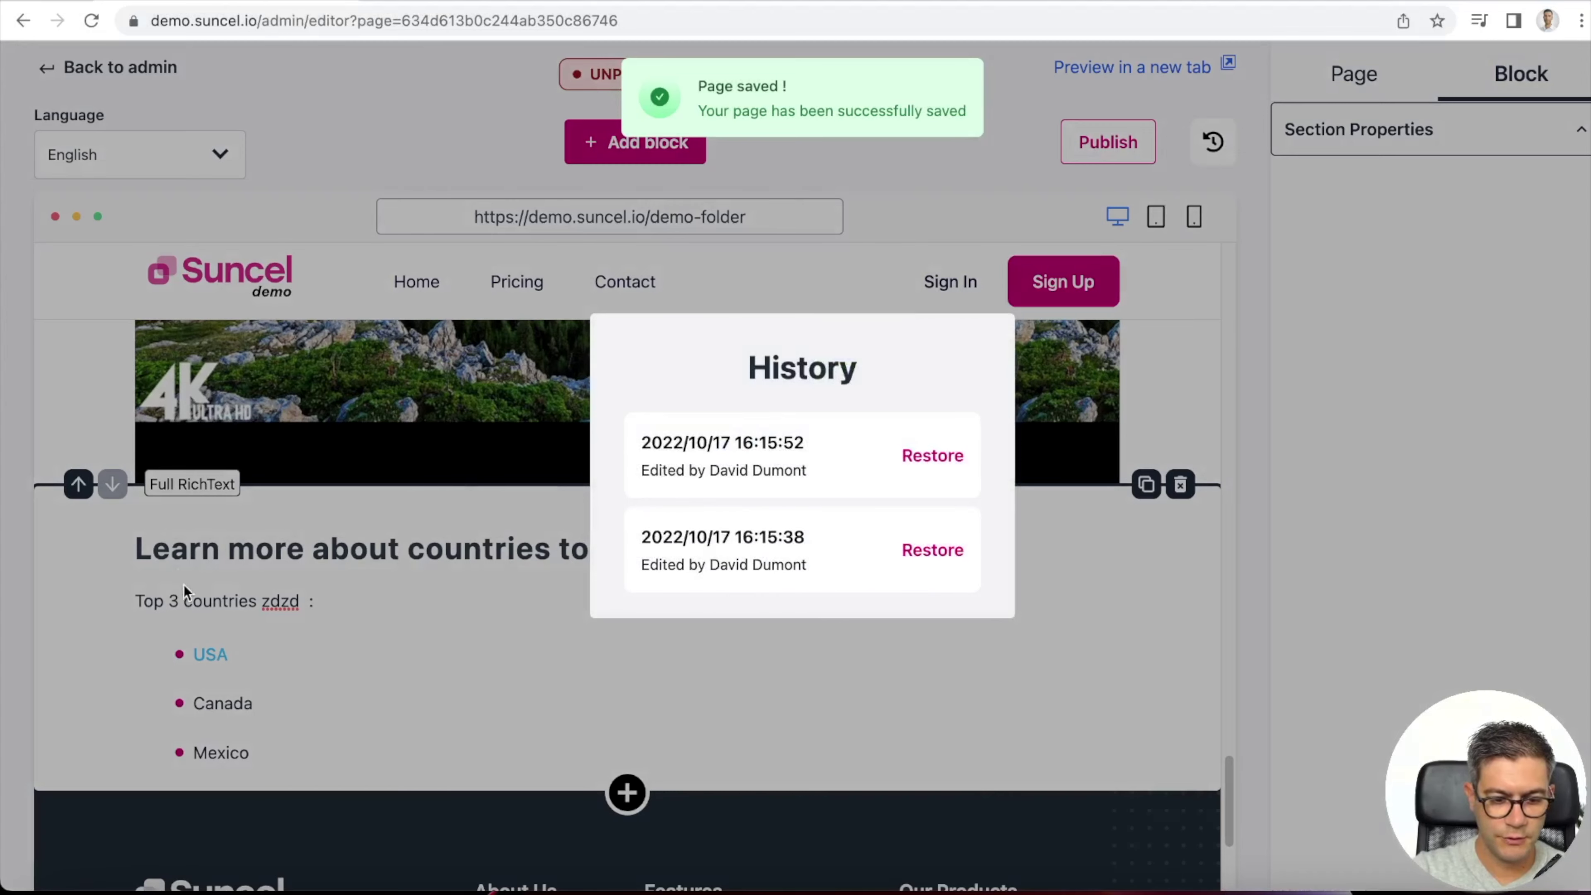
- Remove the test text "zdzd" from the "Top 3 countries" line and save the draft
left_click(266, 607)
double_click(267, 604)
key("BackSpace")
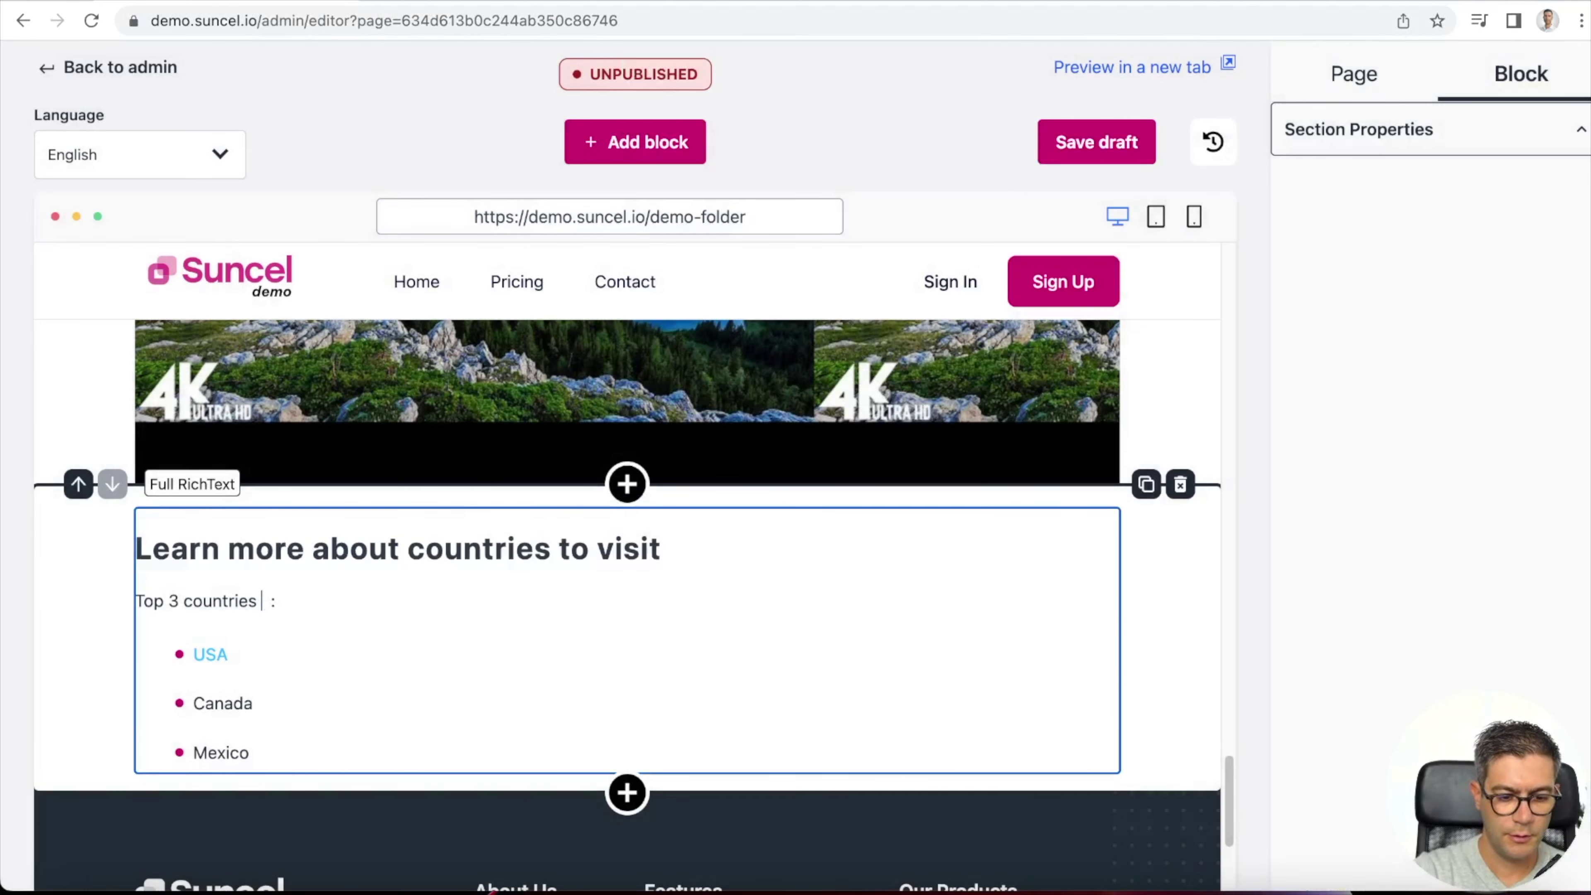
left_click(1102, 137)
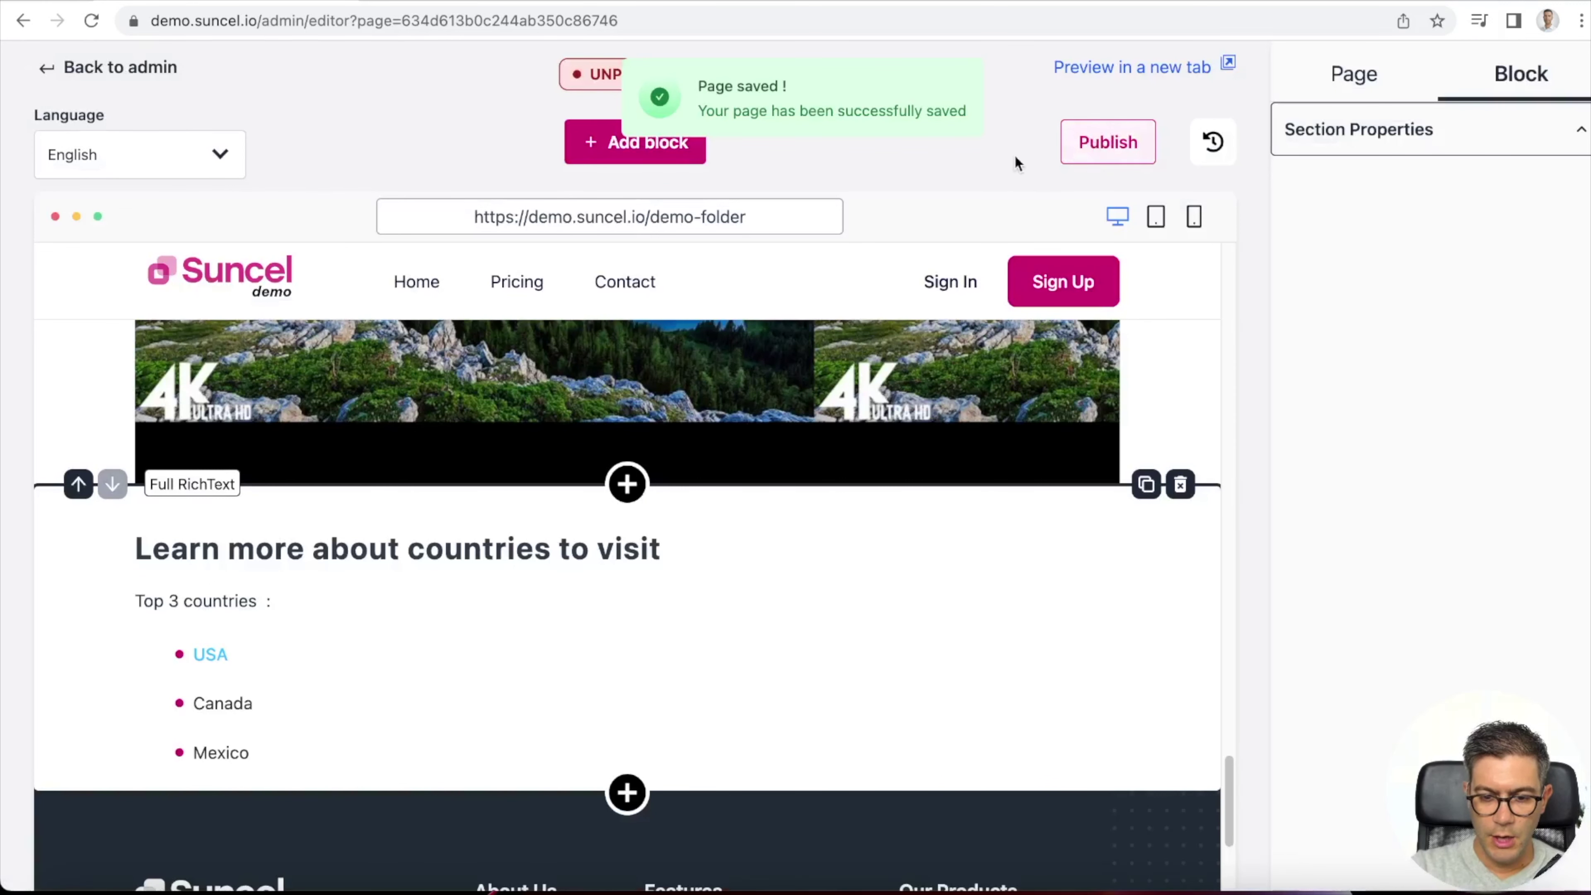
- Publish the page and reload the editor to look over the article's hero section
left_click(1103, 151)
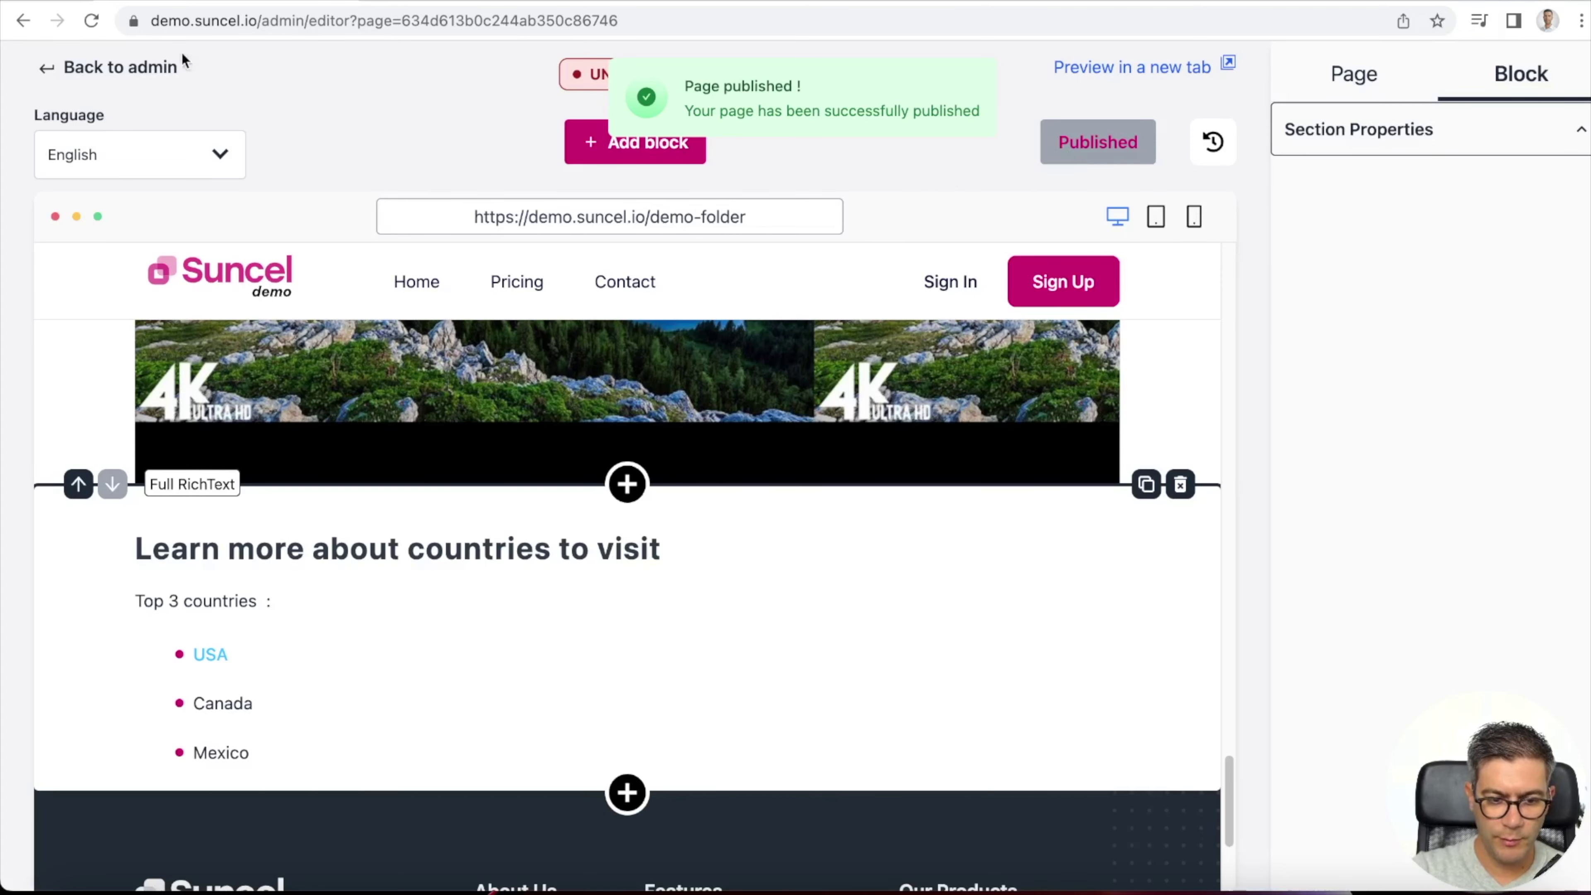
left_click(92, 20)
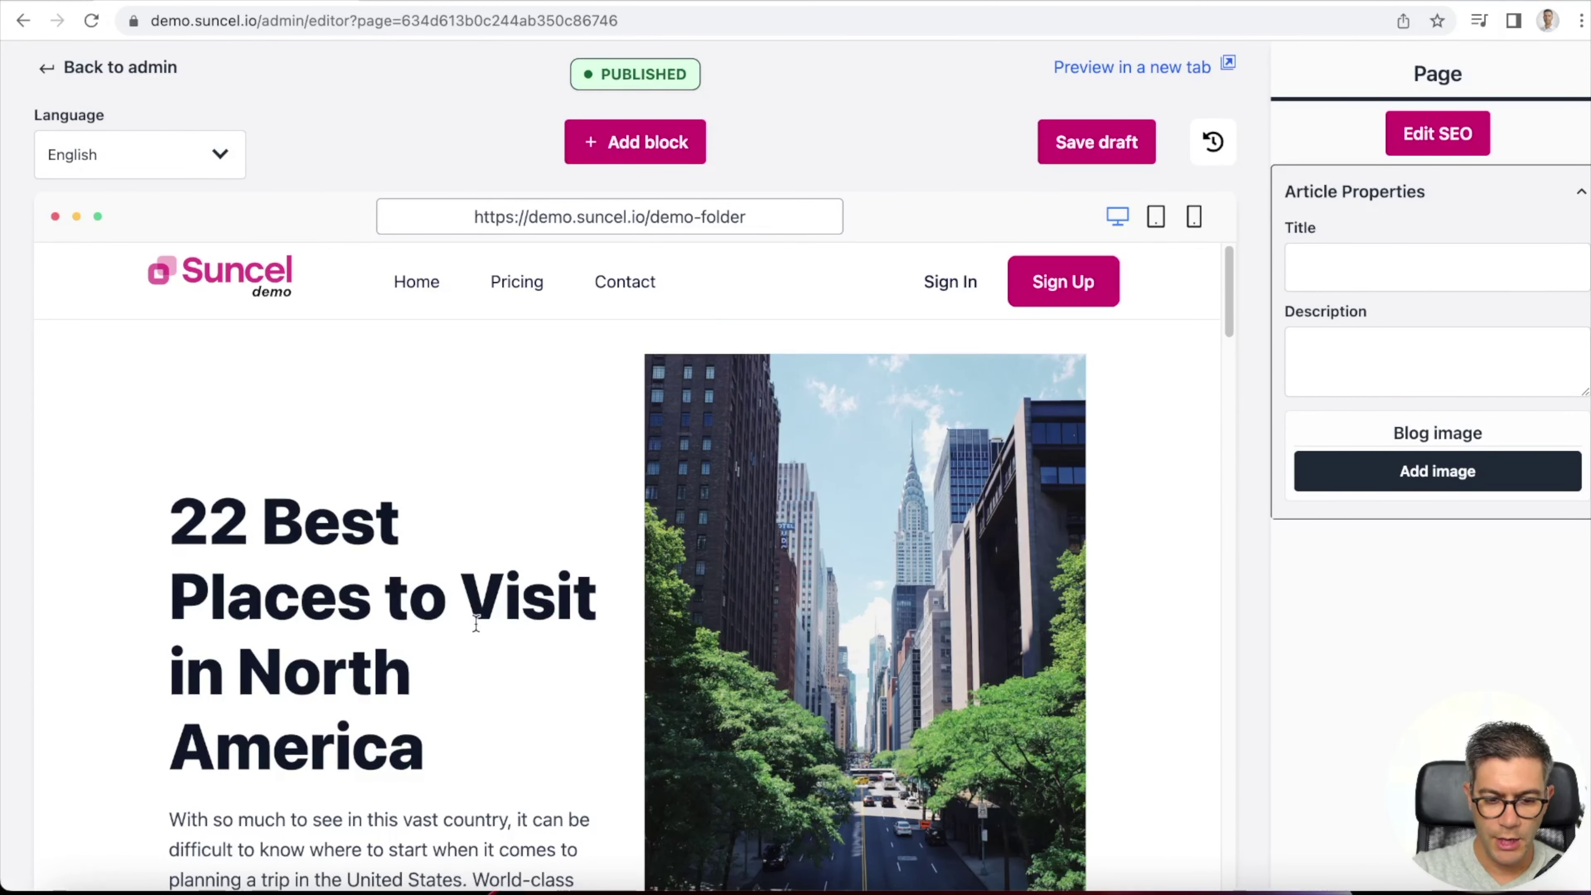
scroll(607, 600, "down", 5)
scroll(607, 593, "down", 2)
scroll(611, 592, "up", 7)
scroll(623, 590, "down", 5)
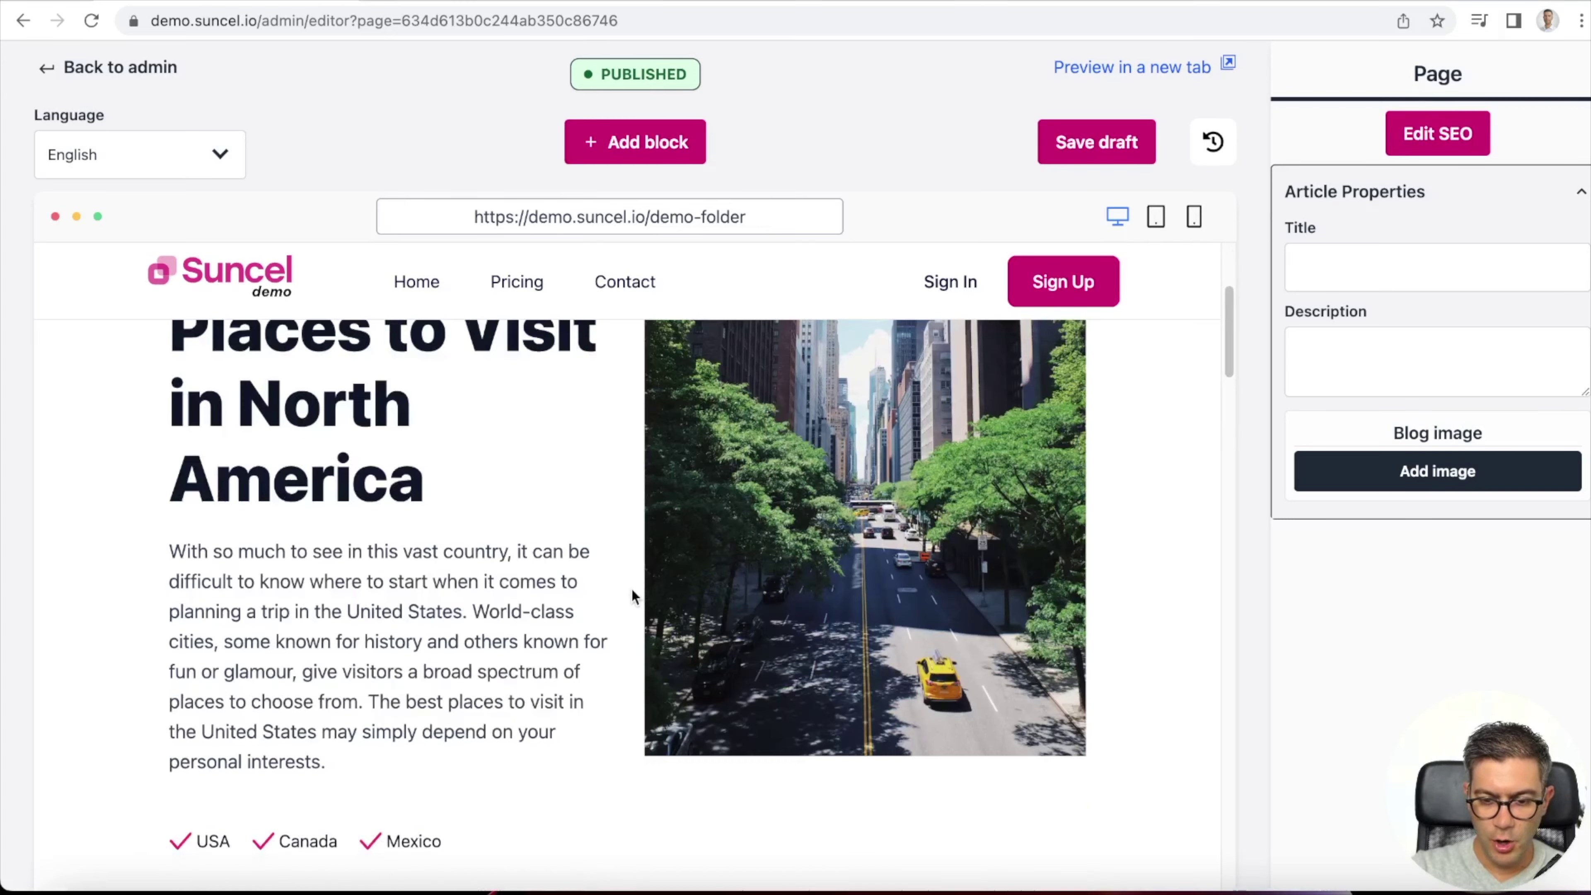
- Collapse the article properties and examine the general SEO settings for title, meta description and focus keyphrase
left_click(1580, 194)
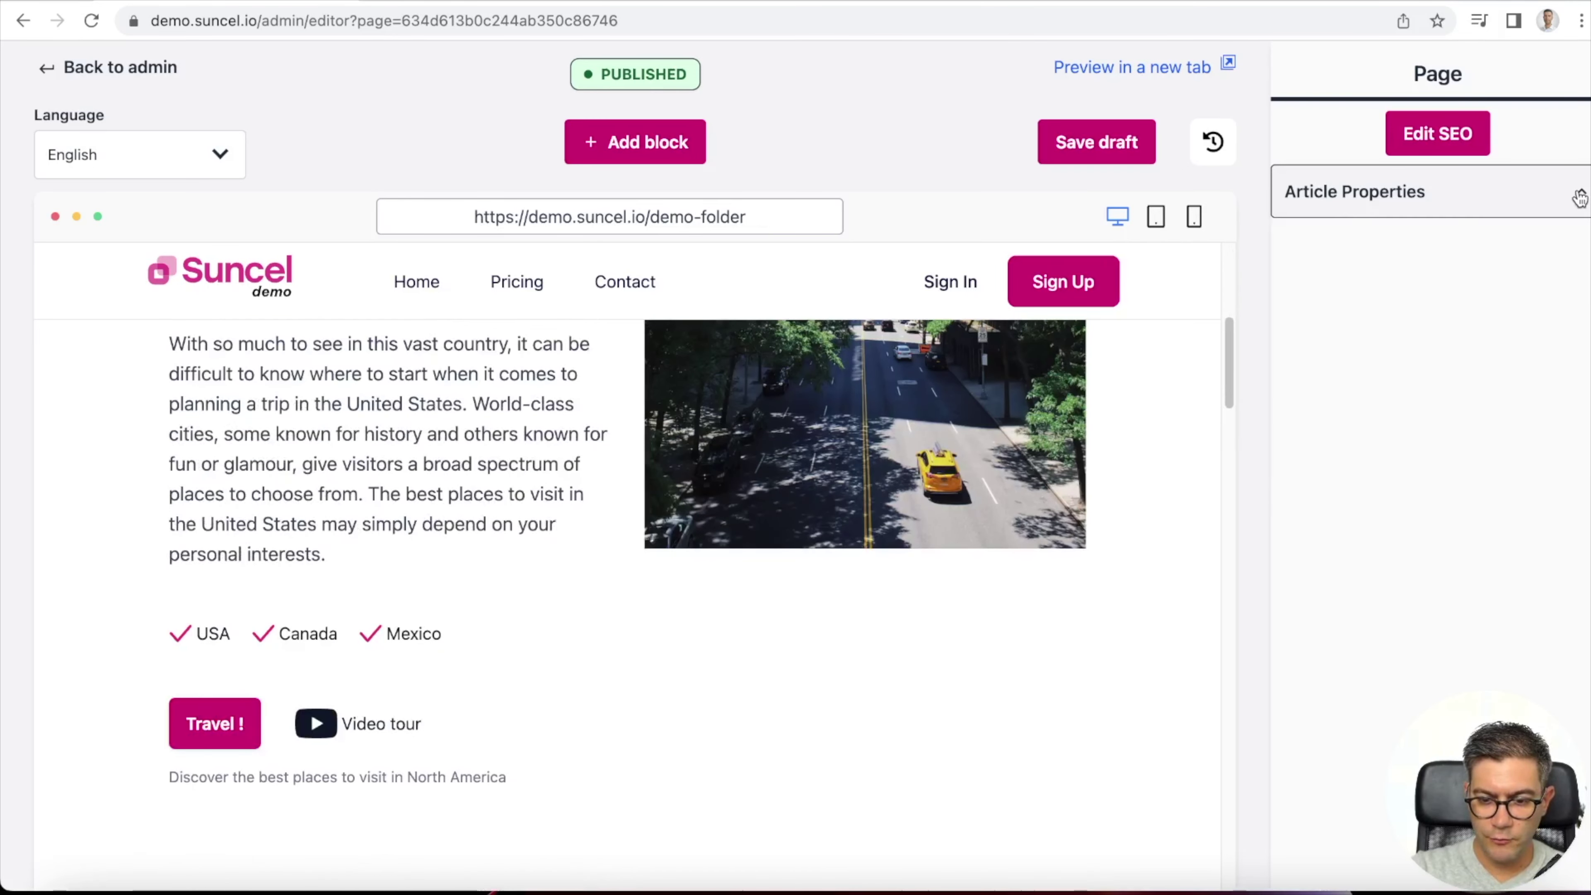
scroll(619, 586, "down", 2)
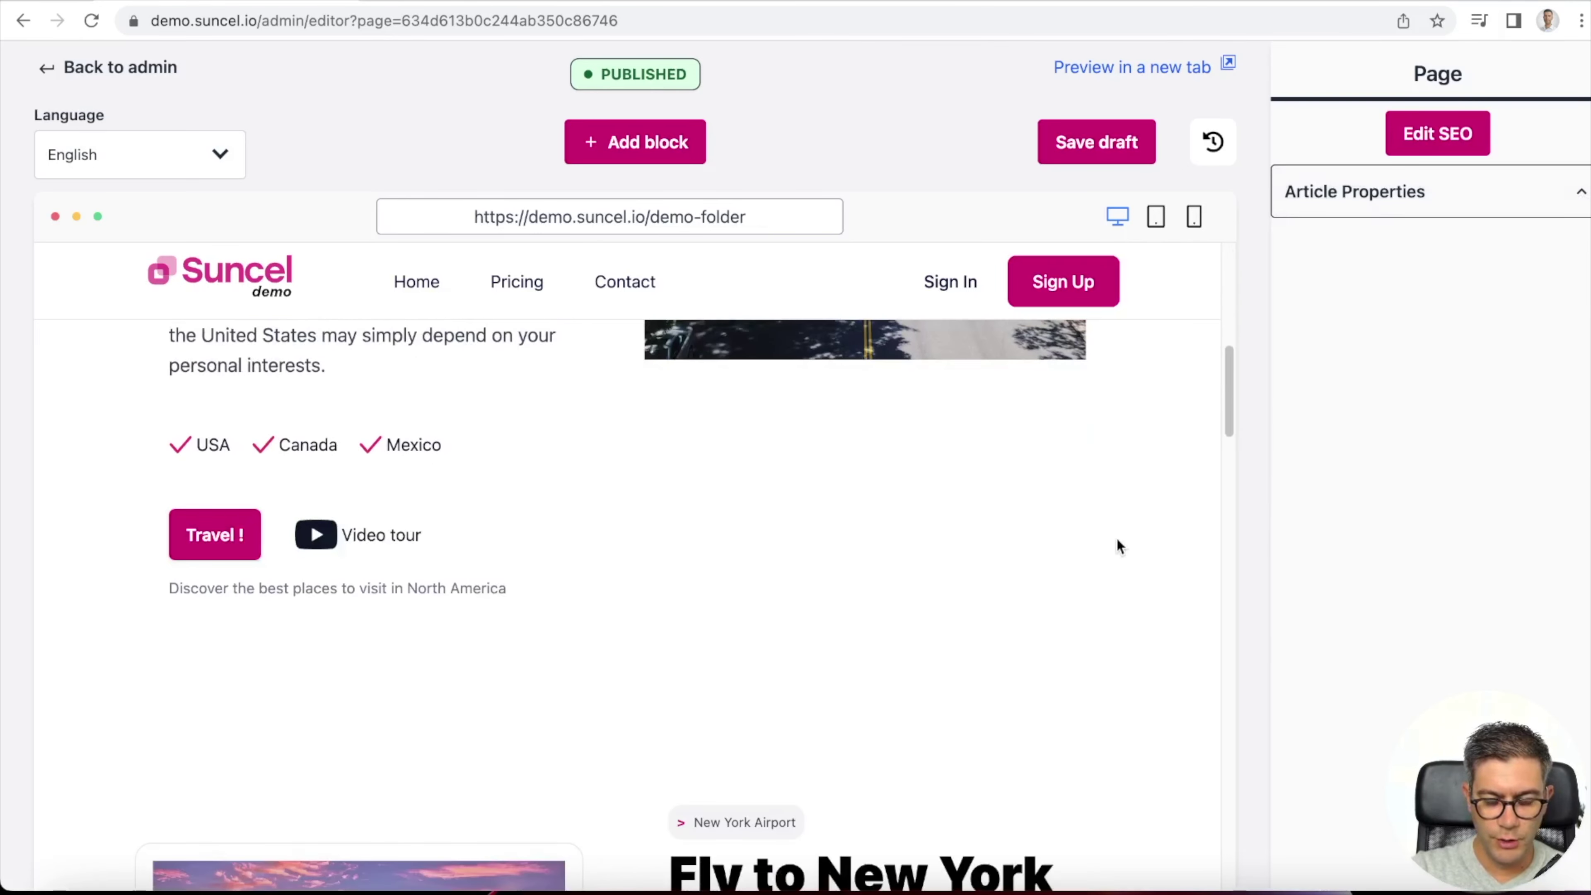
left_click(1428, 136)
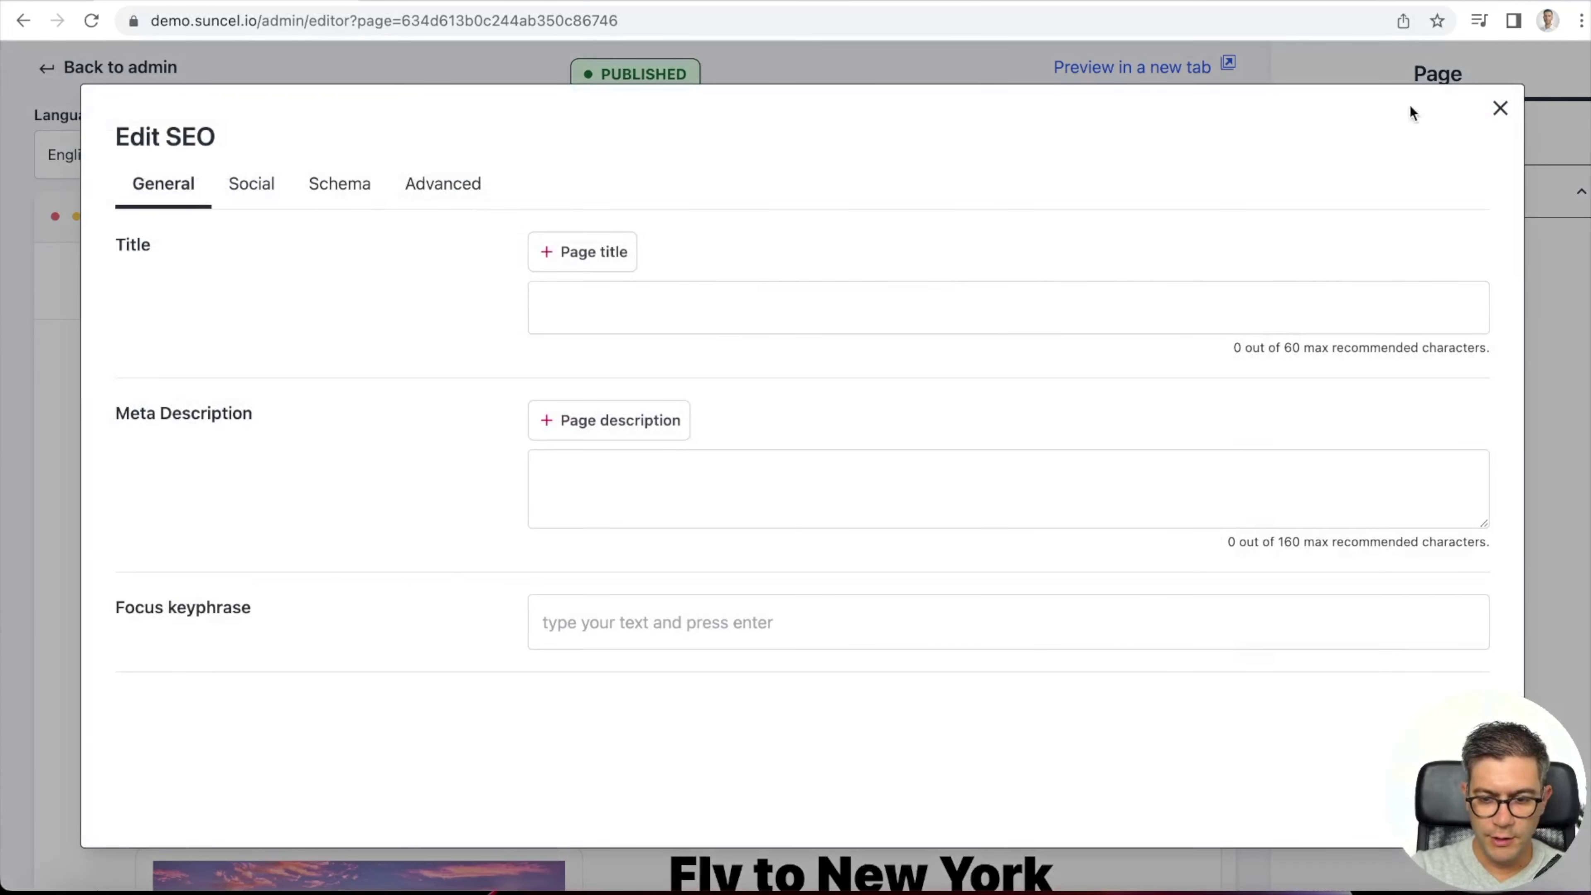
left_click(1500, 108)
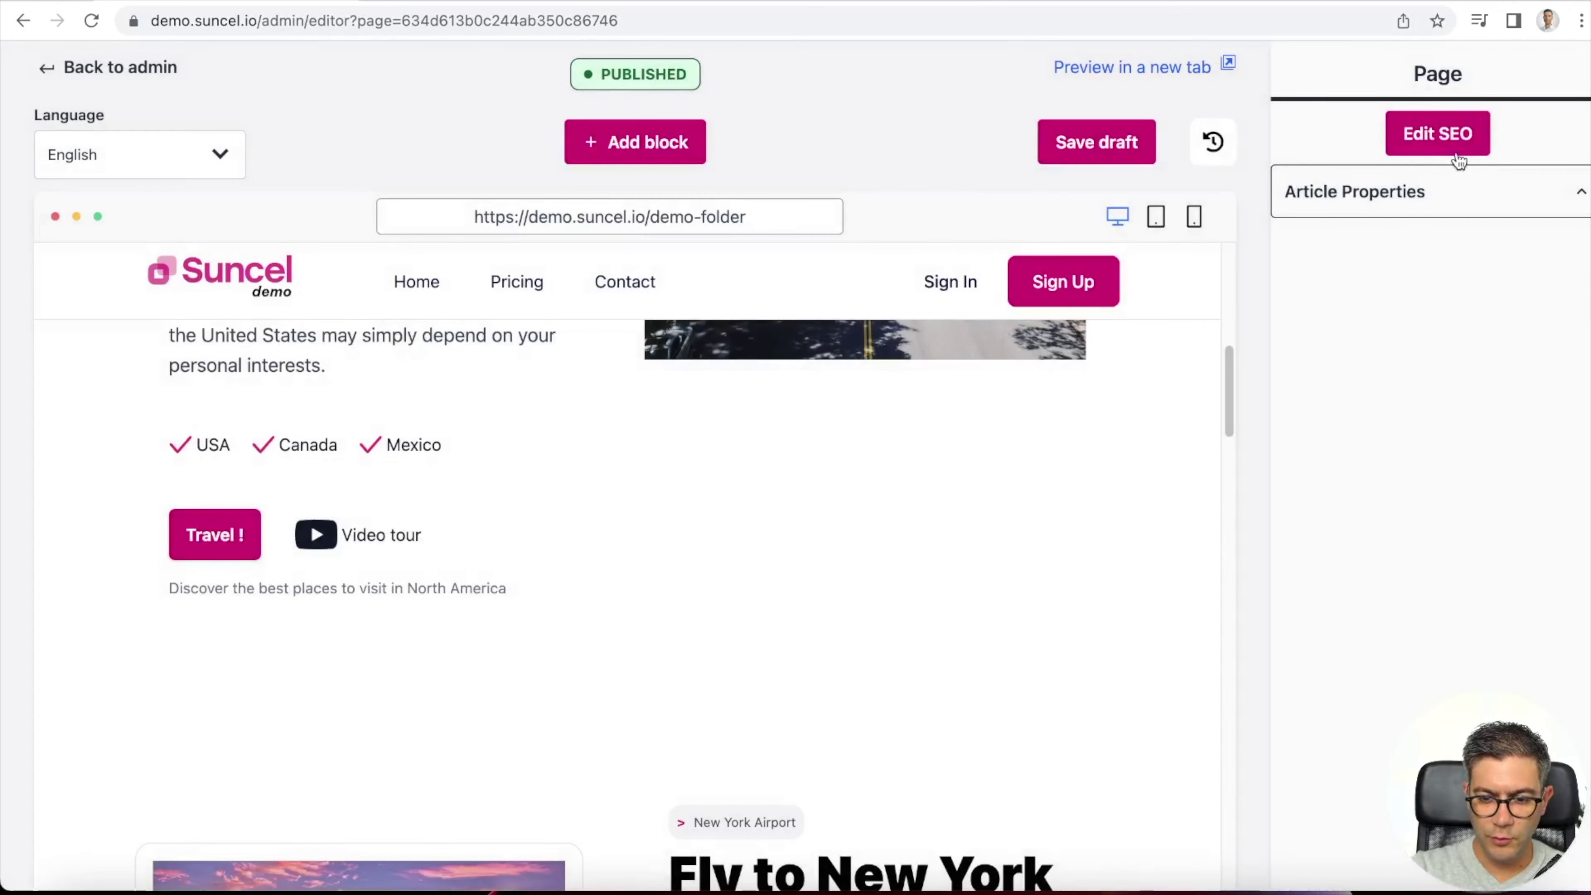
left_click(1449, 135)
left_click(668, 306)
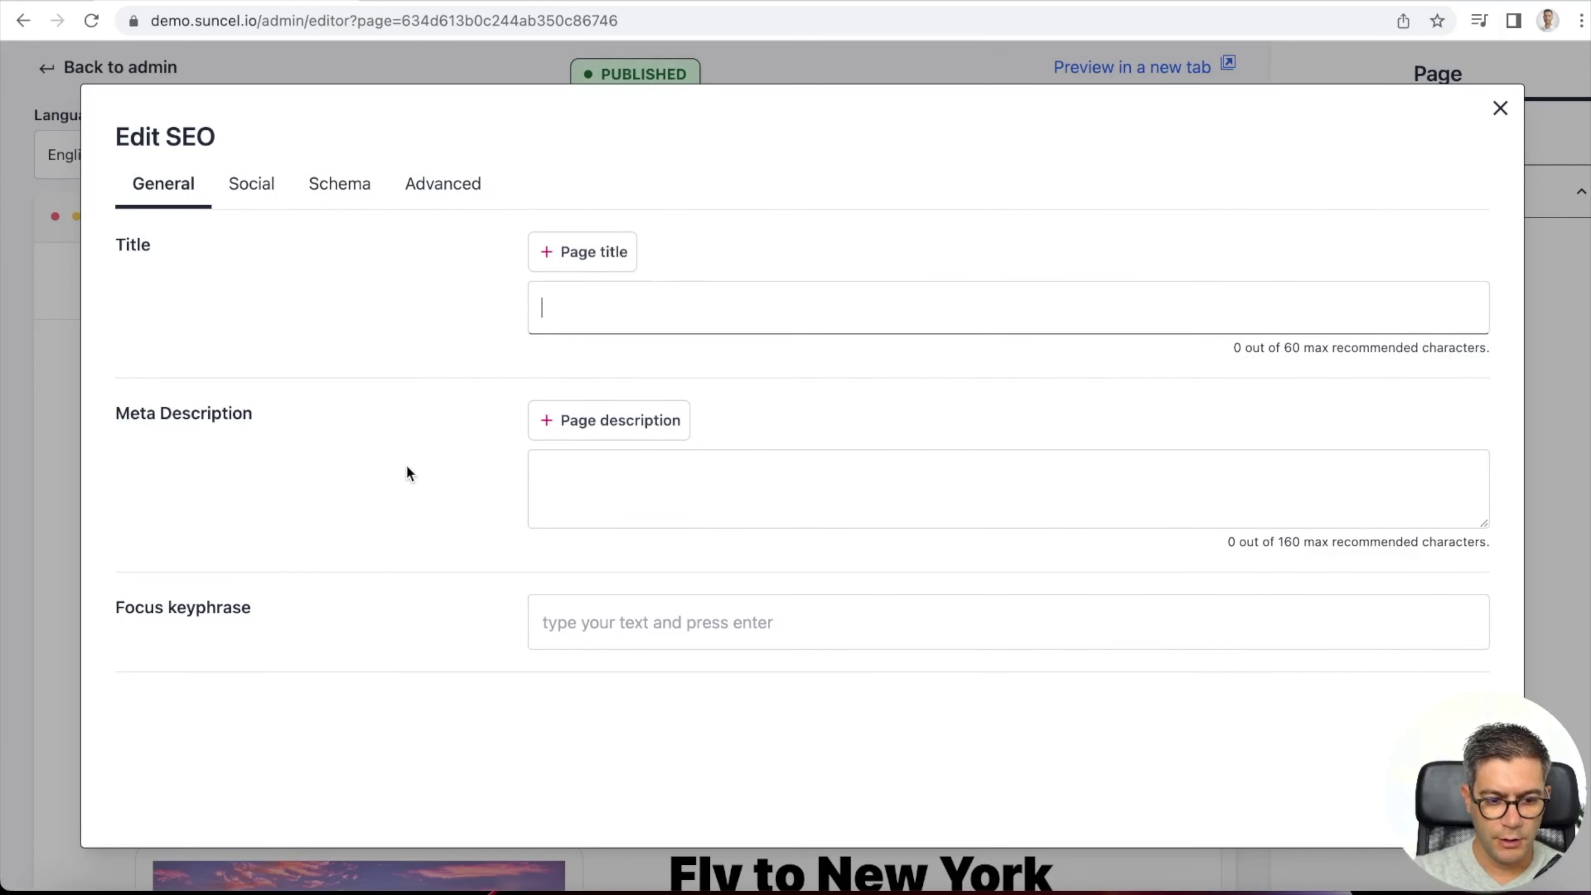
- Examine the Facebook options in the social SEO settings and the list of available schema types
left_click(268, 195)
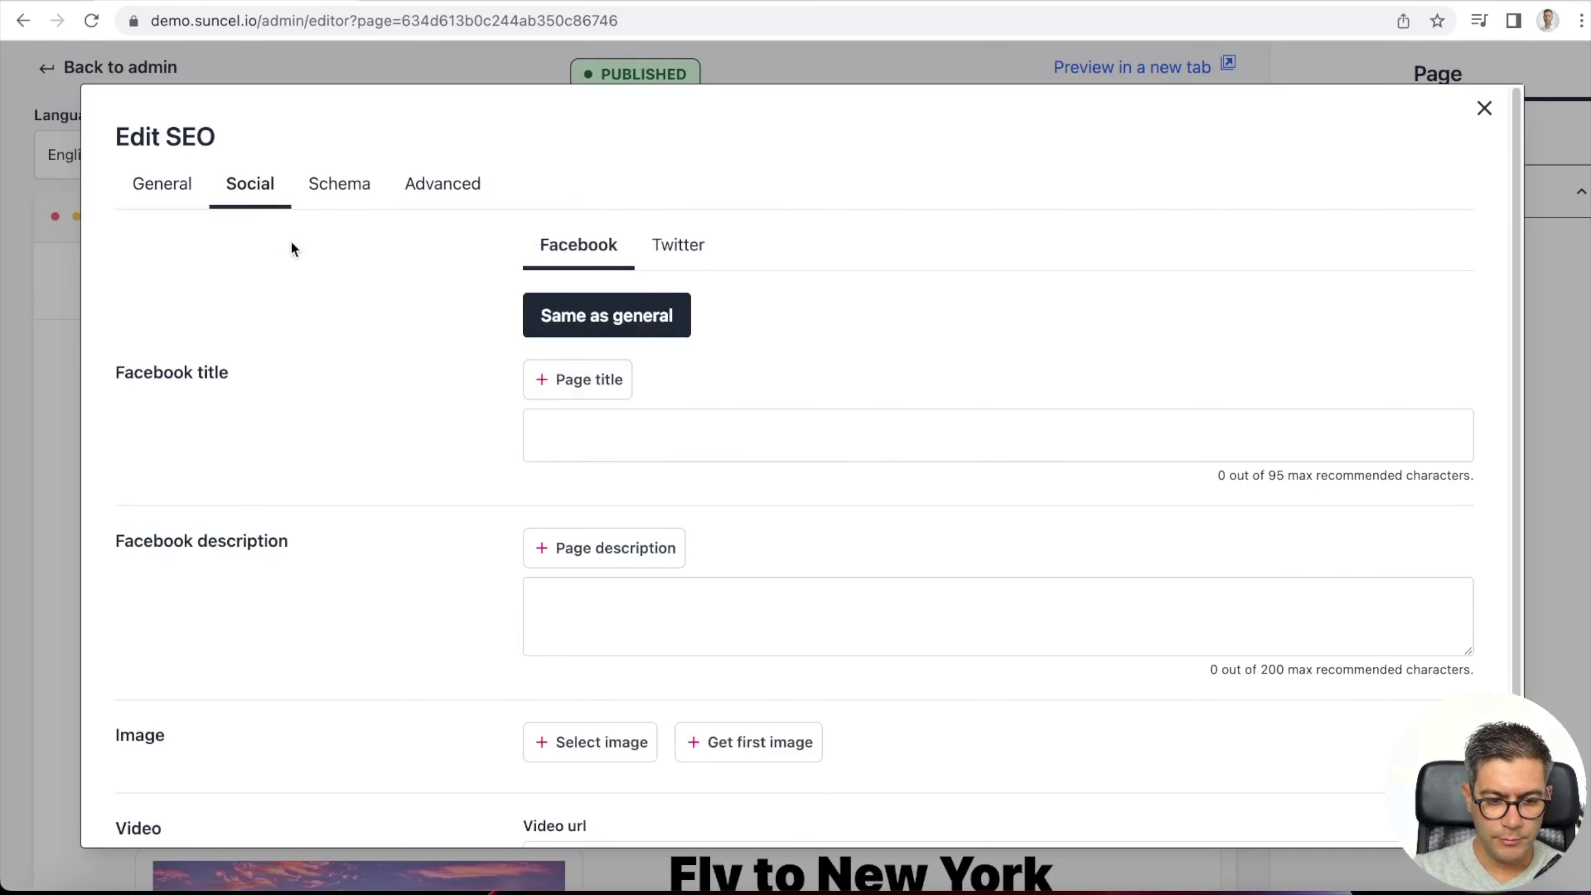
scroll(413, 483, "down", 2)
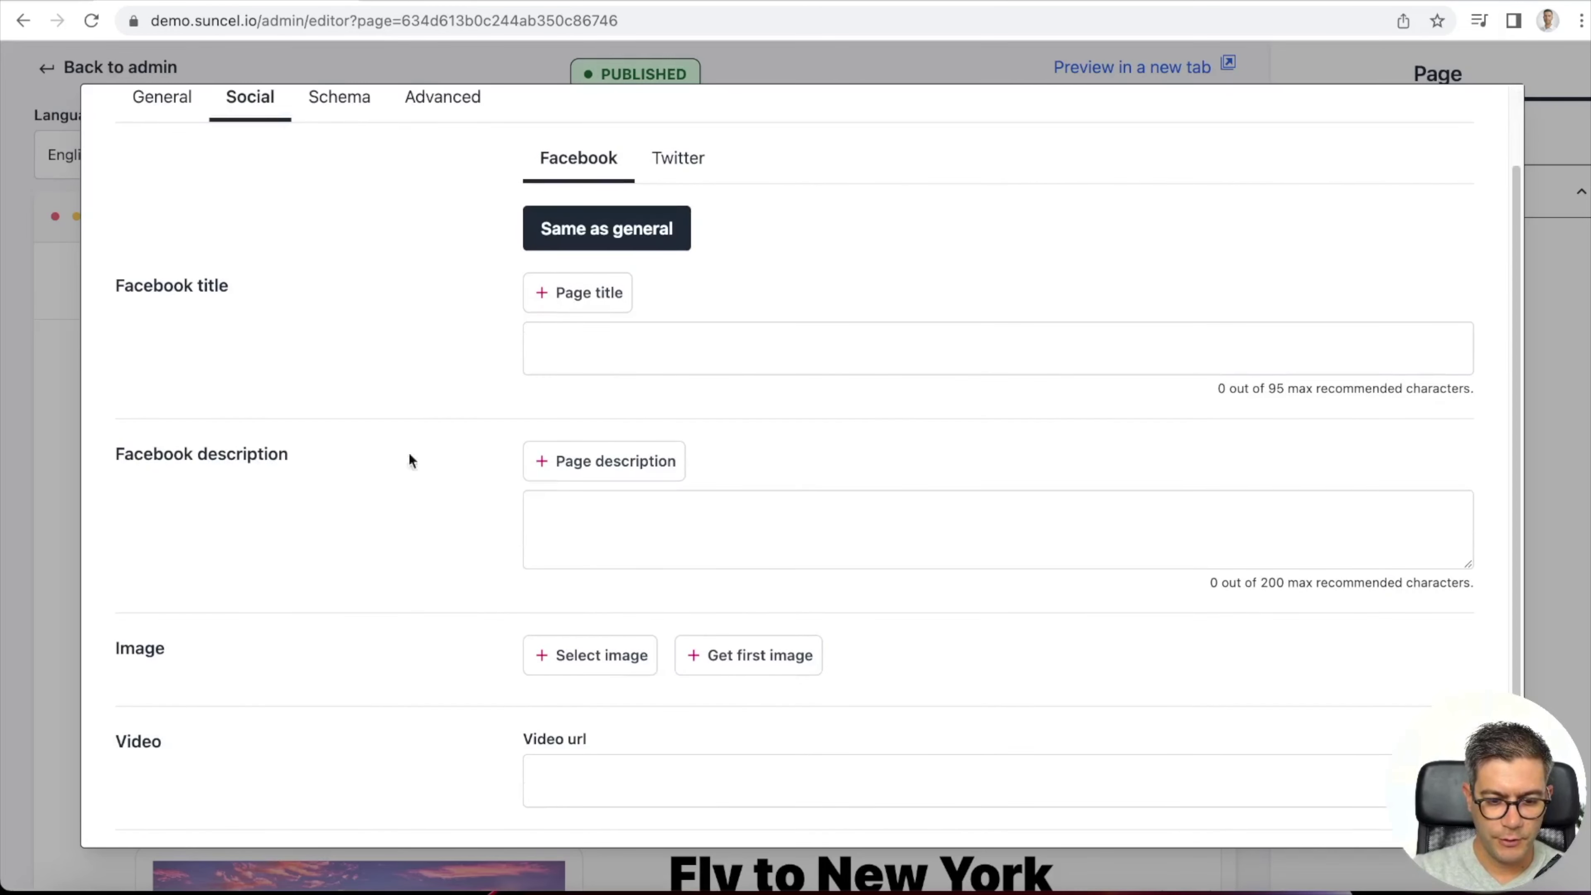
left_click(327, 107)
left_click(638, 276)
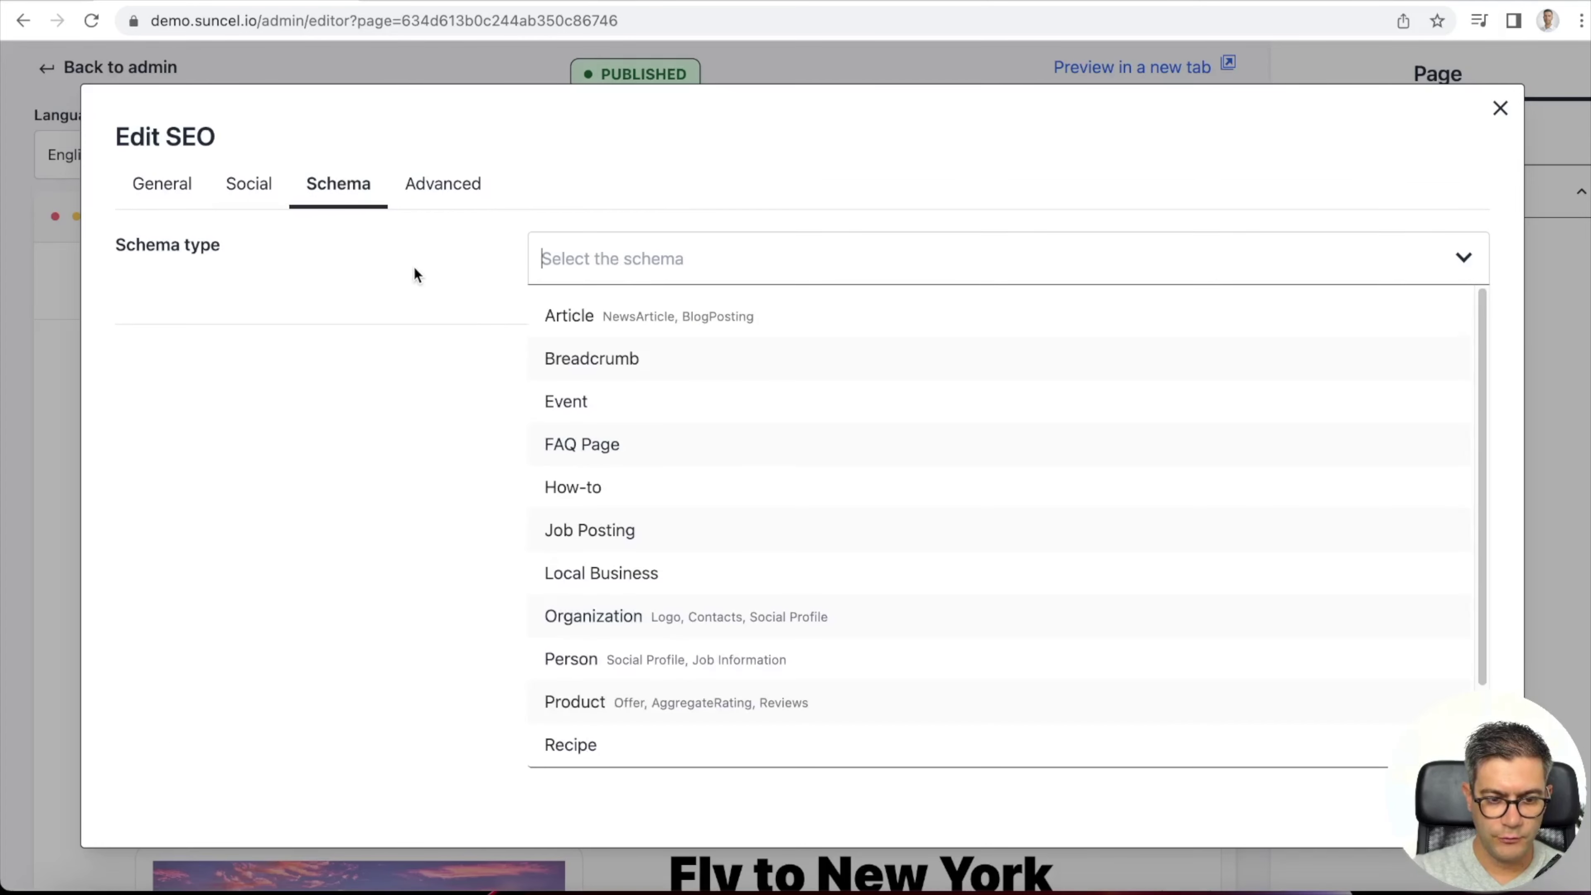
- Set the title in the general SEO settings to "Travel in America !!"
left_click(156, 191)
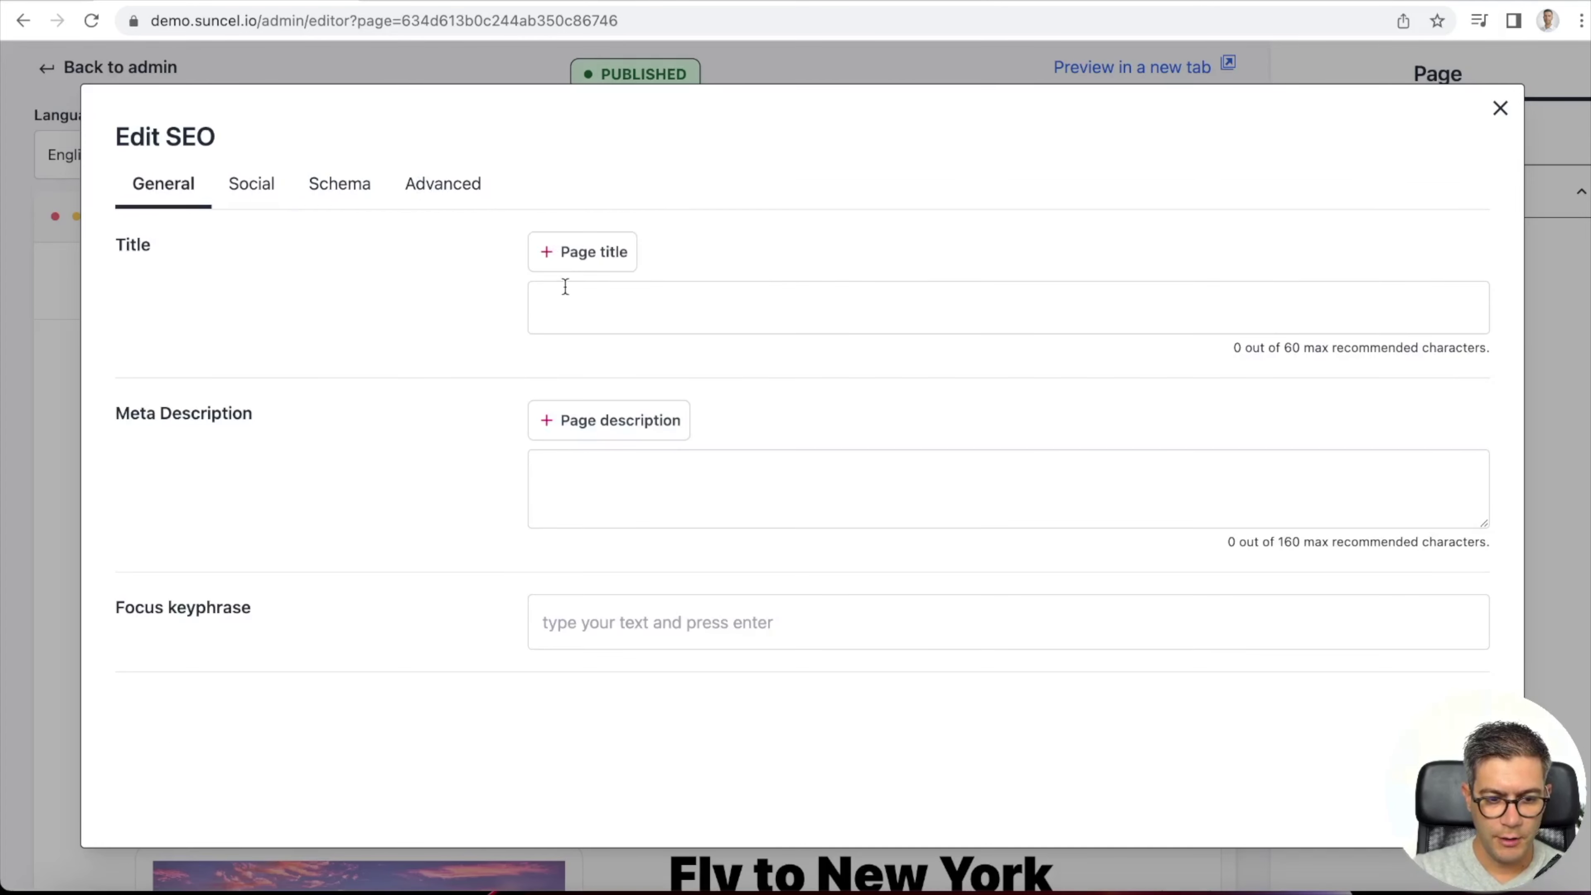
left_click(611, 302)
type("Travel")
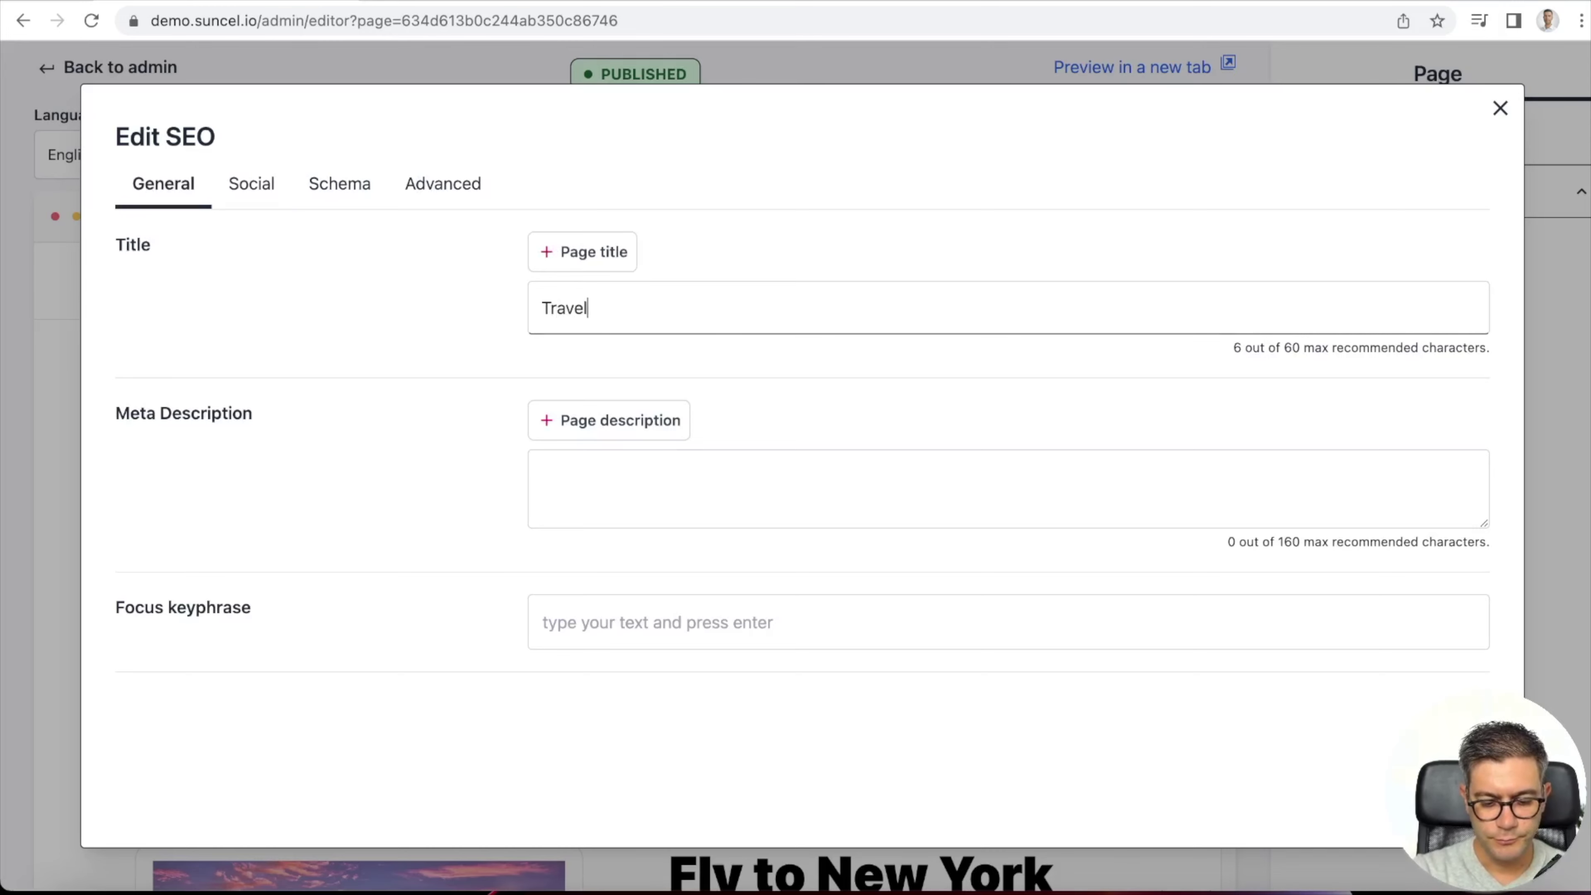
type(" in ")
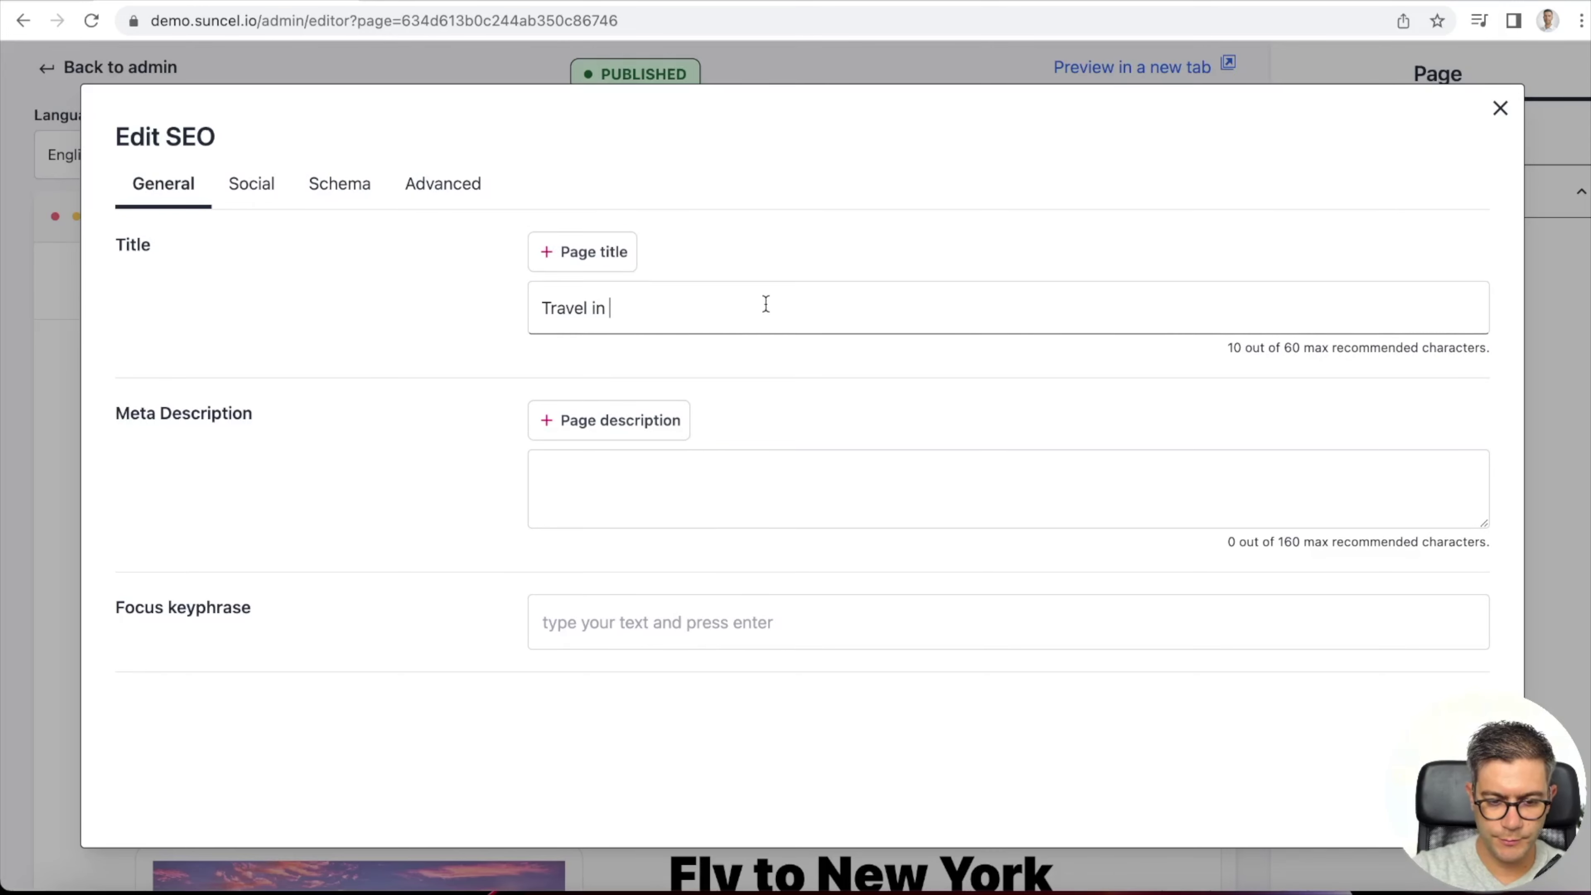
type("America !!")
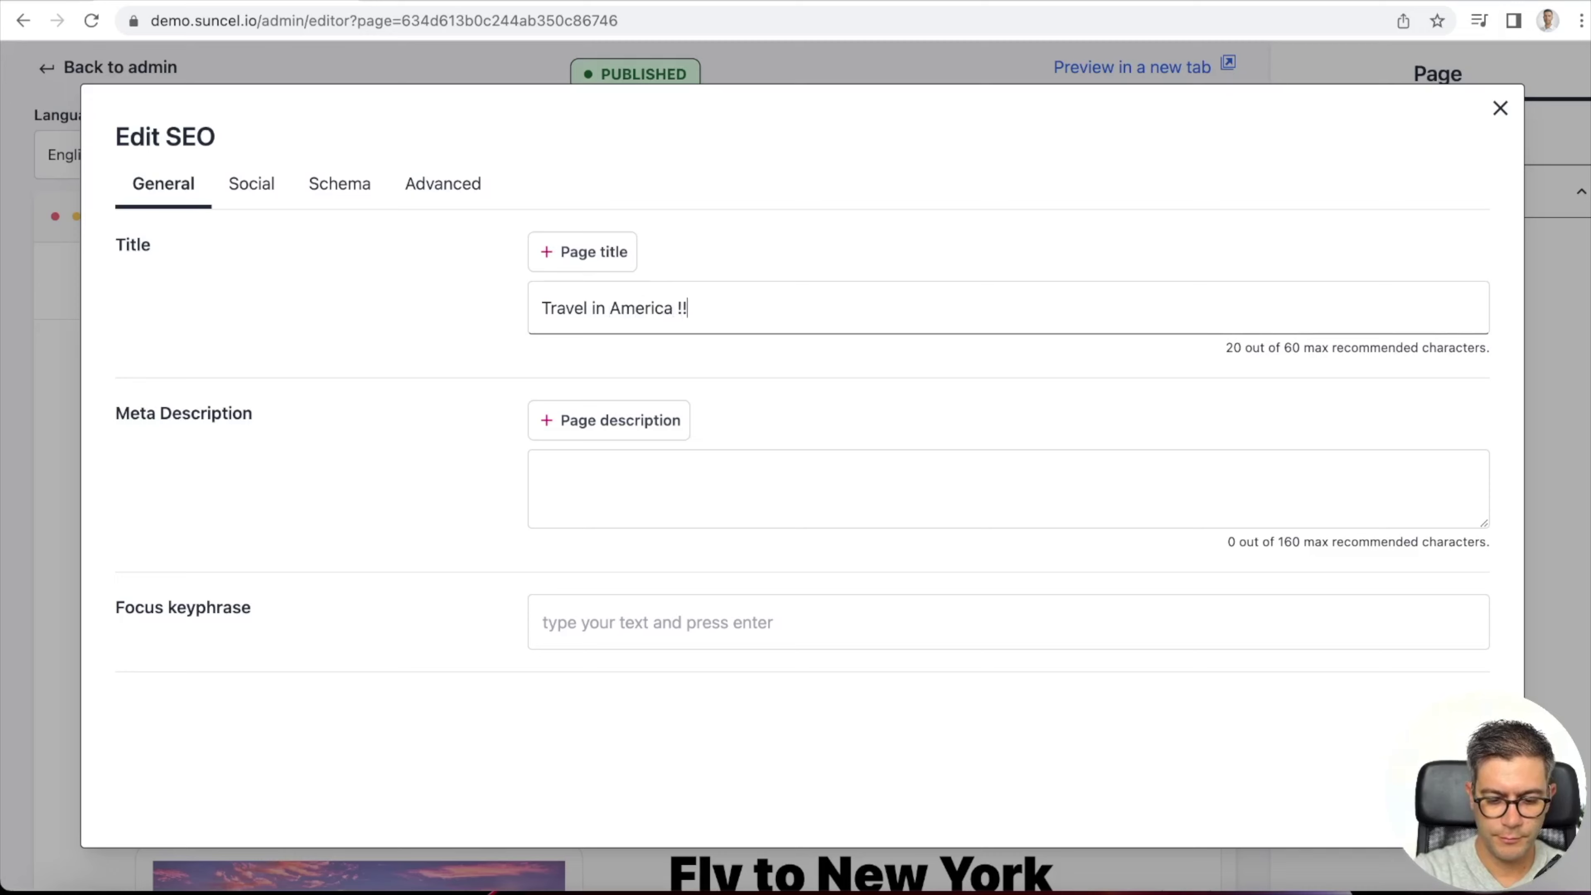
- Enter "My description, page travel in America !" as the meta description
key("Tab")
key("Tab")
type("My dec")
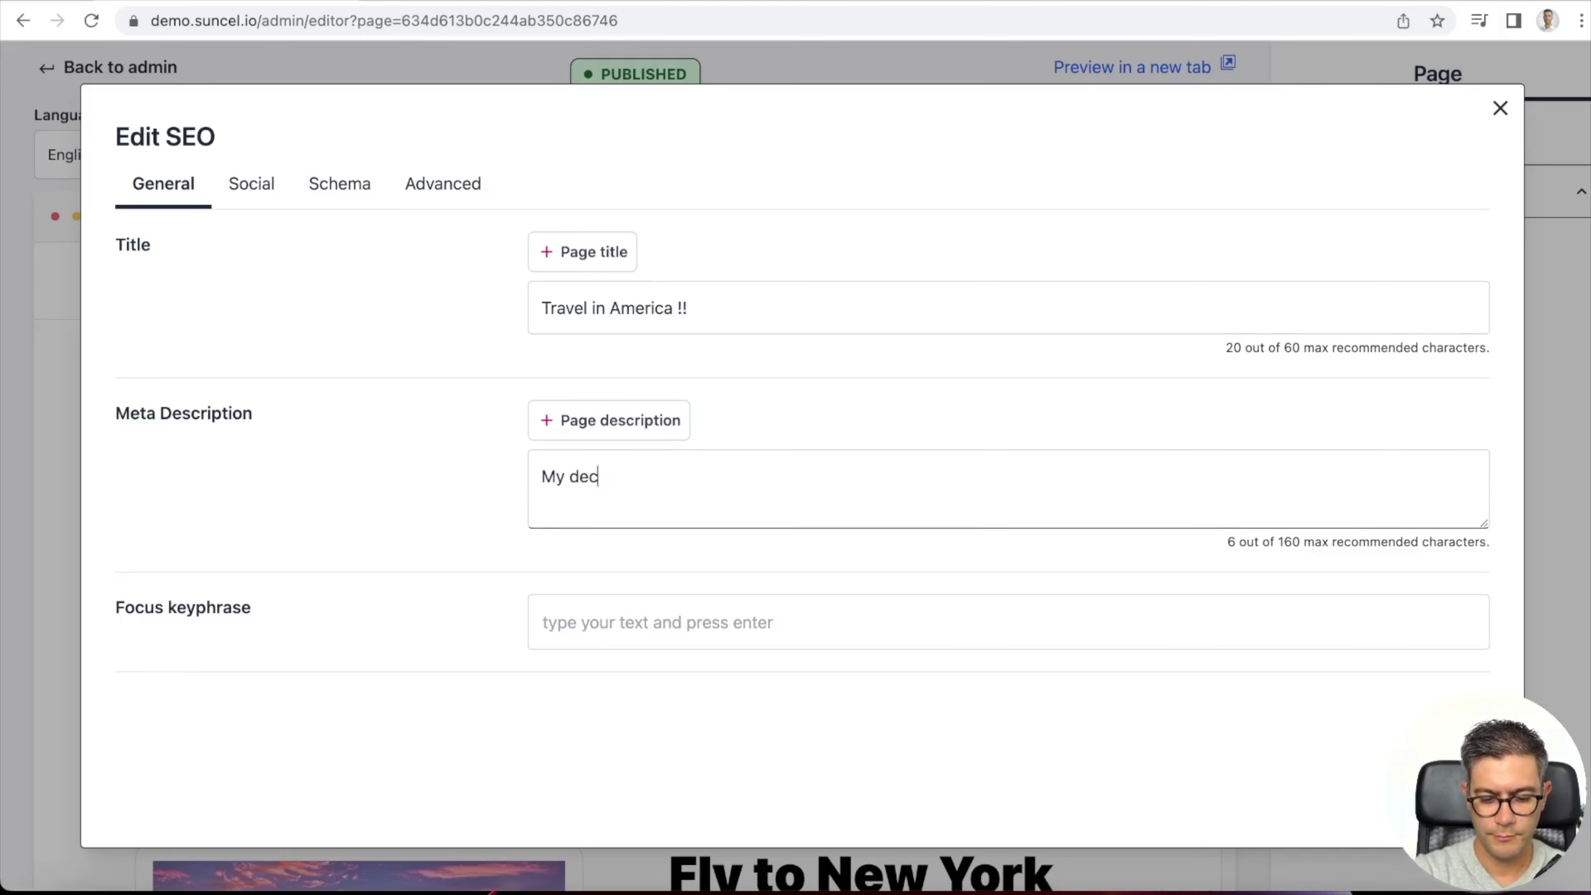
type("ription")
key("BackSpace")
key("BackSpace")
key("BackSpace")
key("BackSpace")
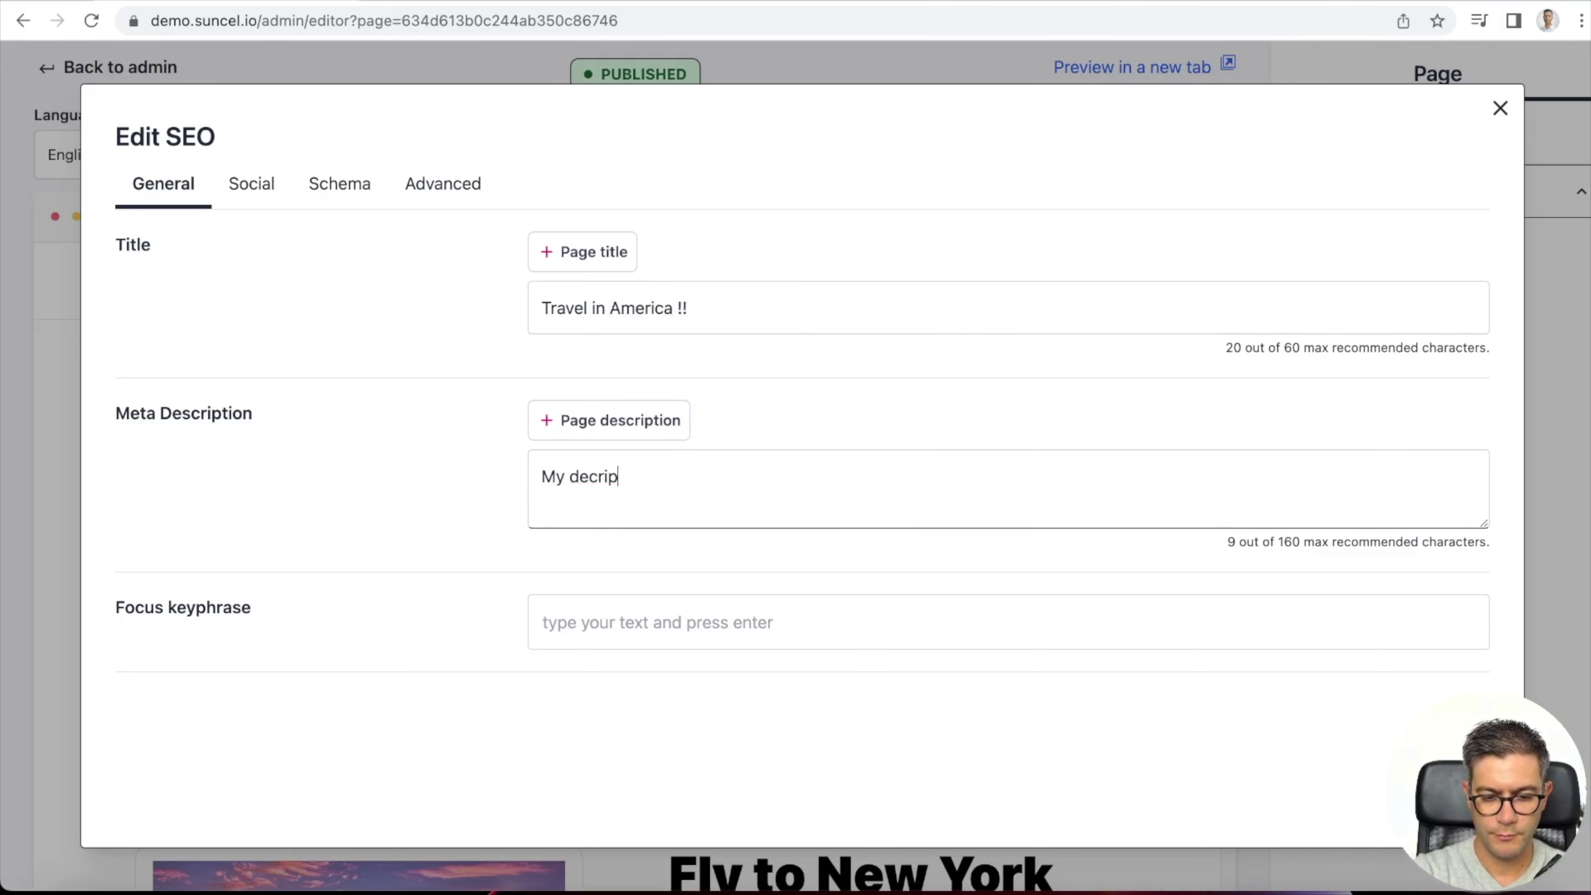
key("BackSpace")
key("BackSpace")
key("BackSpace")
key("BackSpace")
type("scription, pag")
type("e ttrva")
key("BackSpace")
key("BackSpace")
type("av")
key("BackSpace")
key("BackSpace")
key("BackSpace")
key("BackSpace")
type("ravel in America !")
- Add "travel in america" as the focus keyphrase
left_click(714, 620)
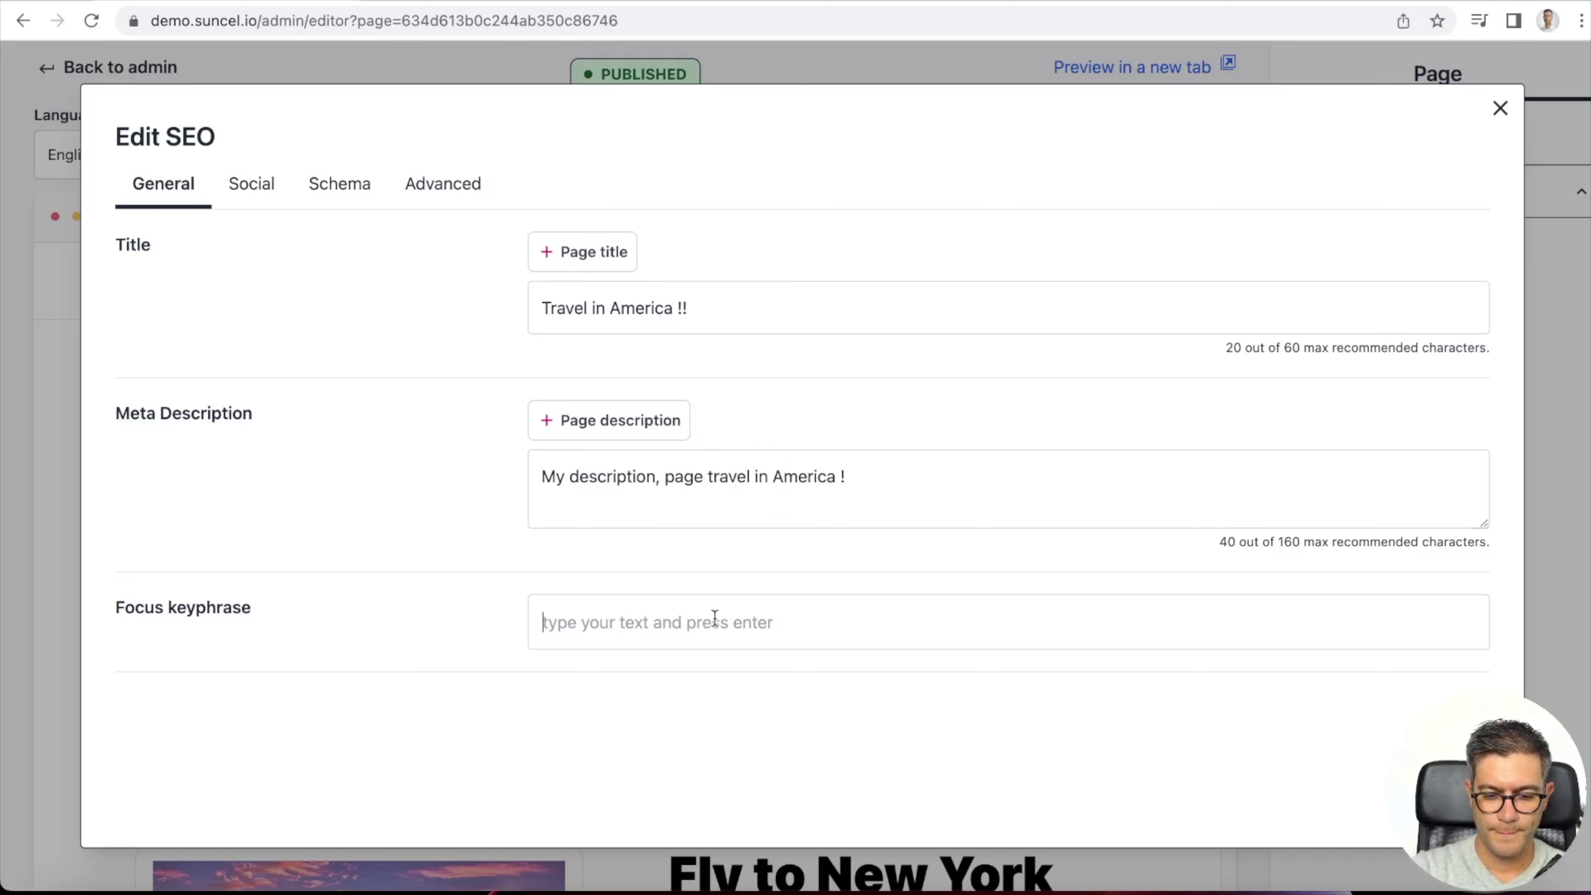
type("travel in america")
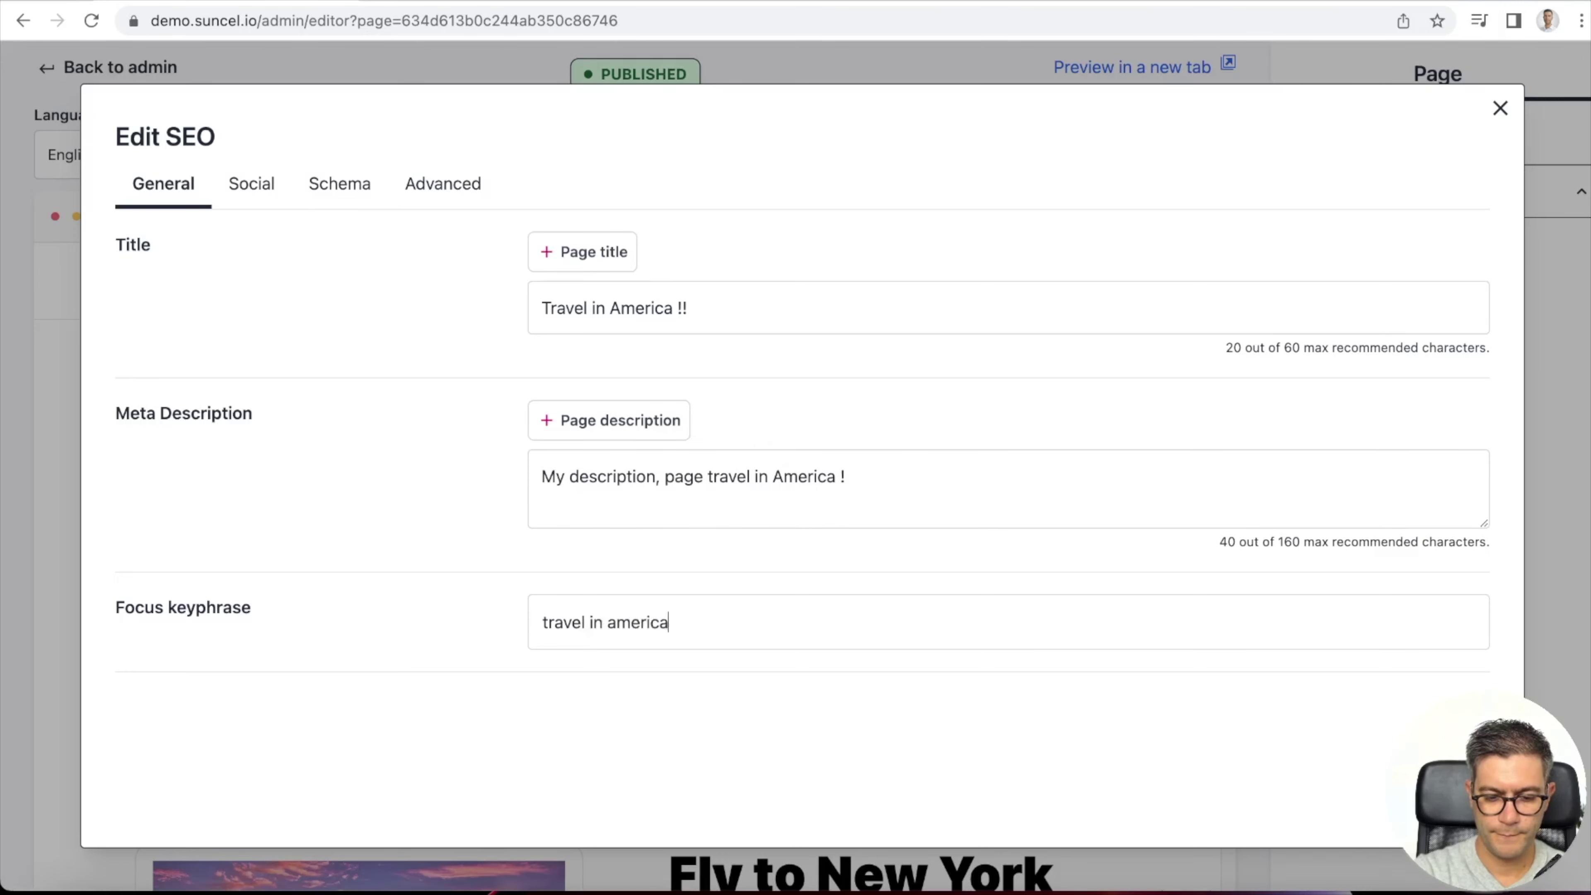
key("Return")
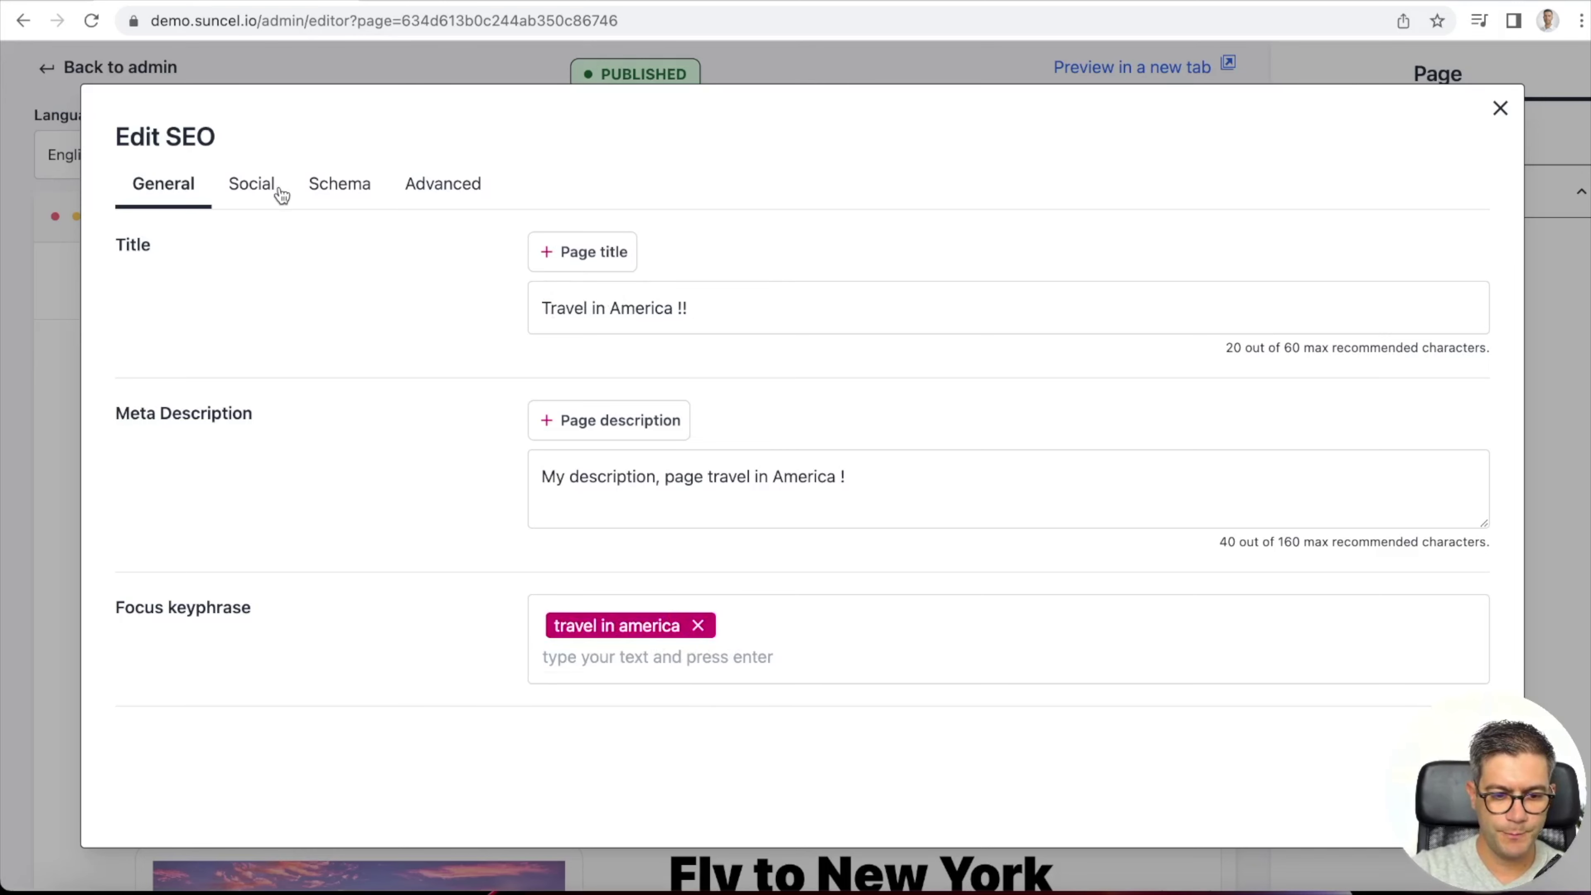
- Copy the general title and description to the Facebook settings and choose travel-agency-services-1200.jpeg from demo pictures as the Facebook image
left_click(250, 188)
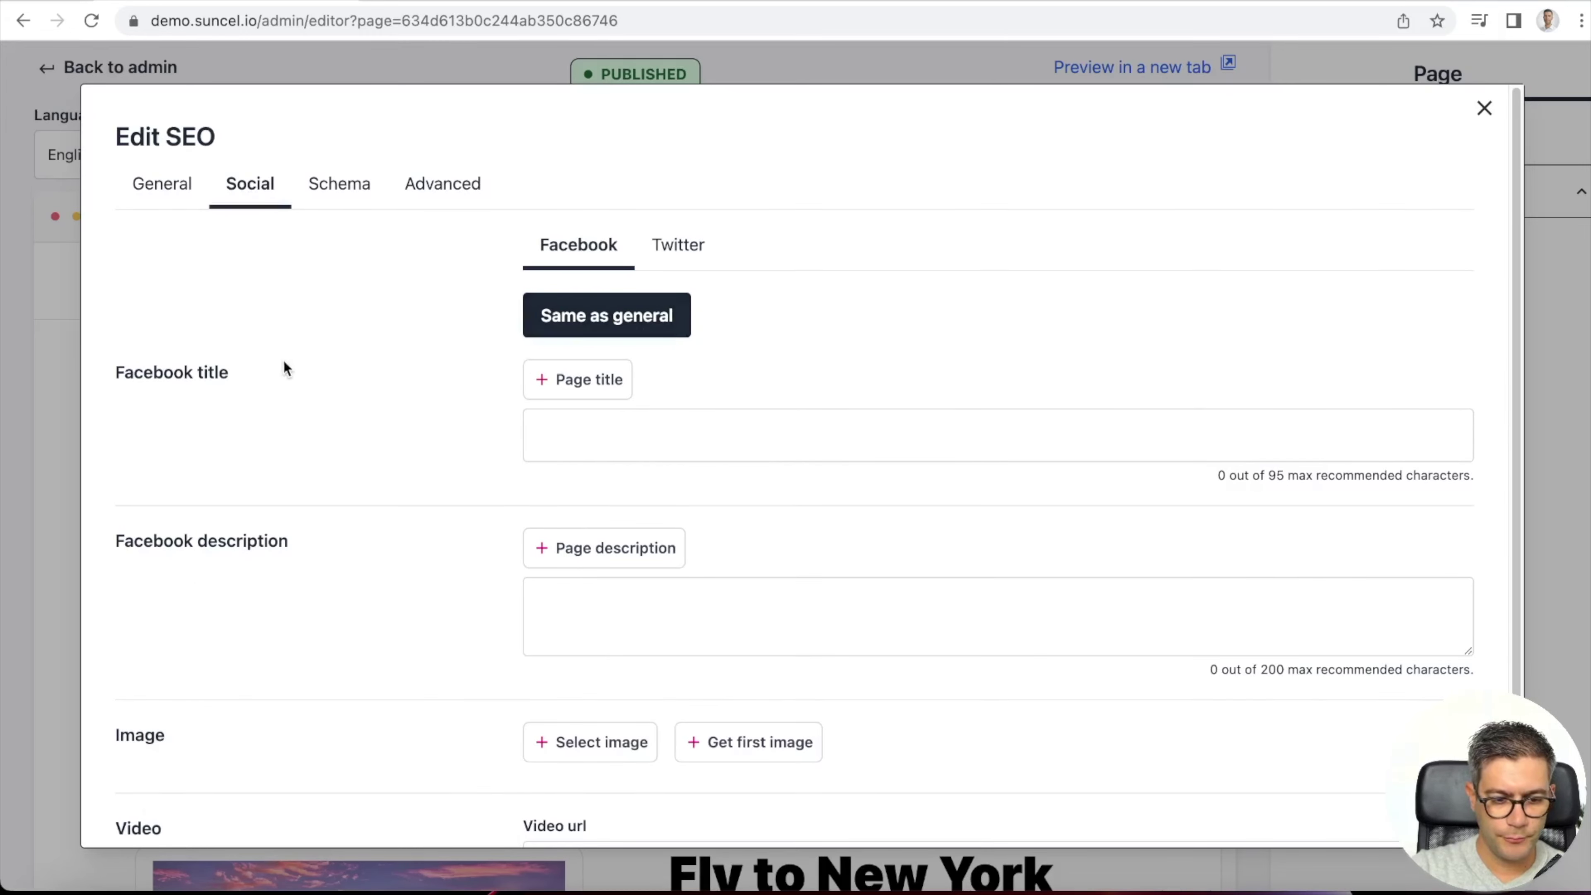
left_click(654, 322)
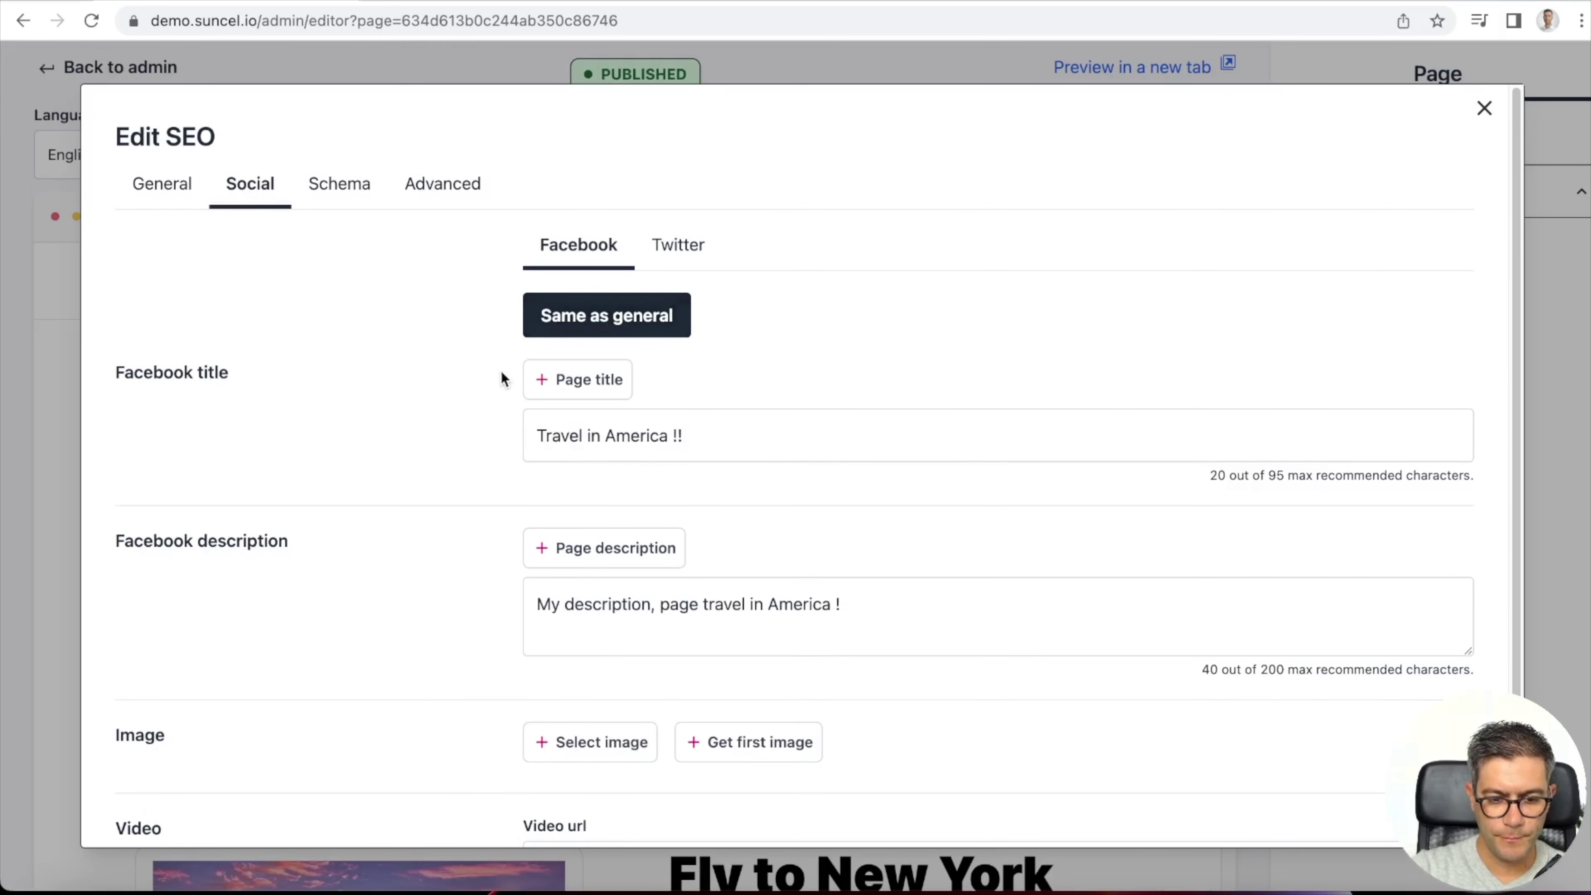
scroll(486, 384, "down", 2)
left_click(579, 657)
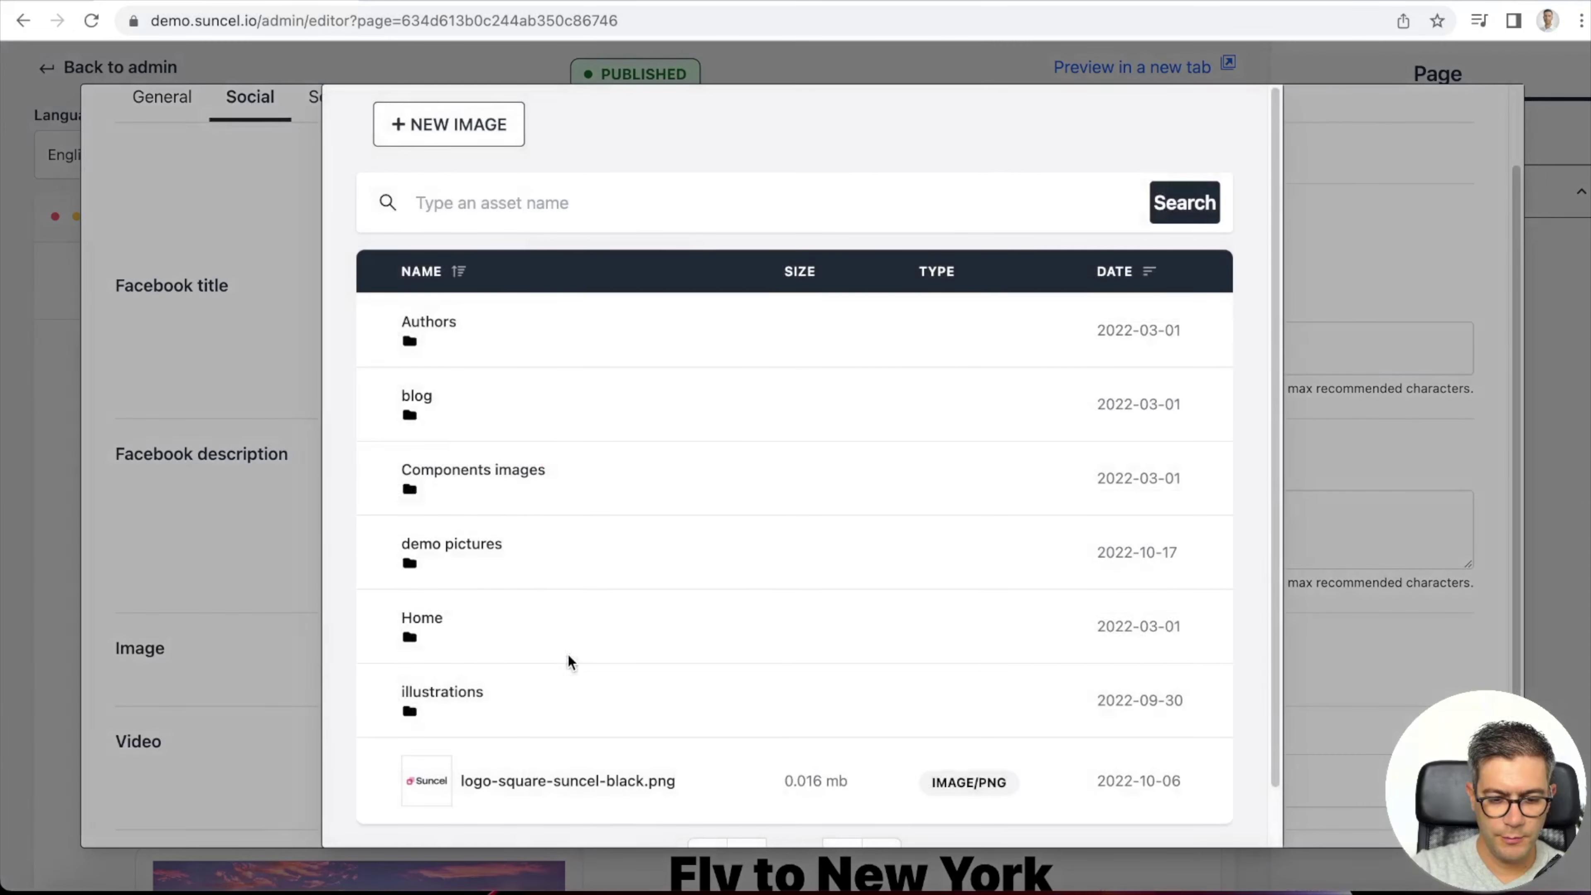
left_click(453, 555)
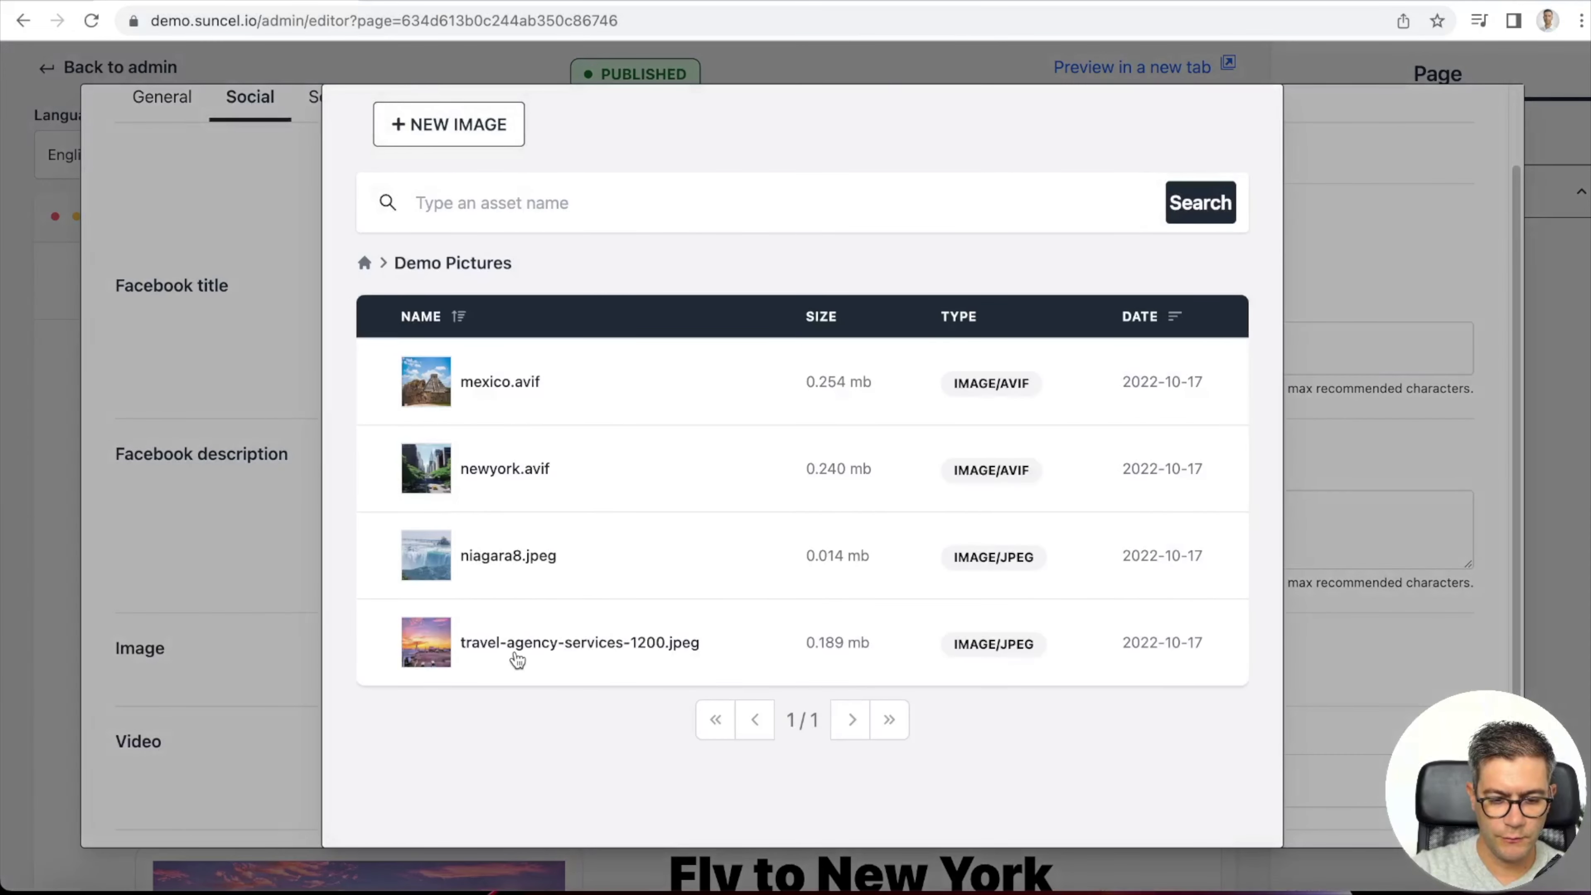
left_click(517, 651)
scroll(508, 604, "up", 2)
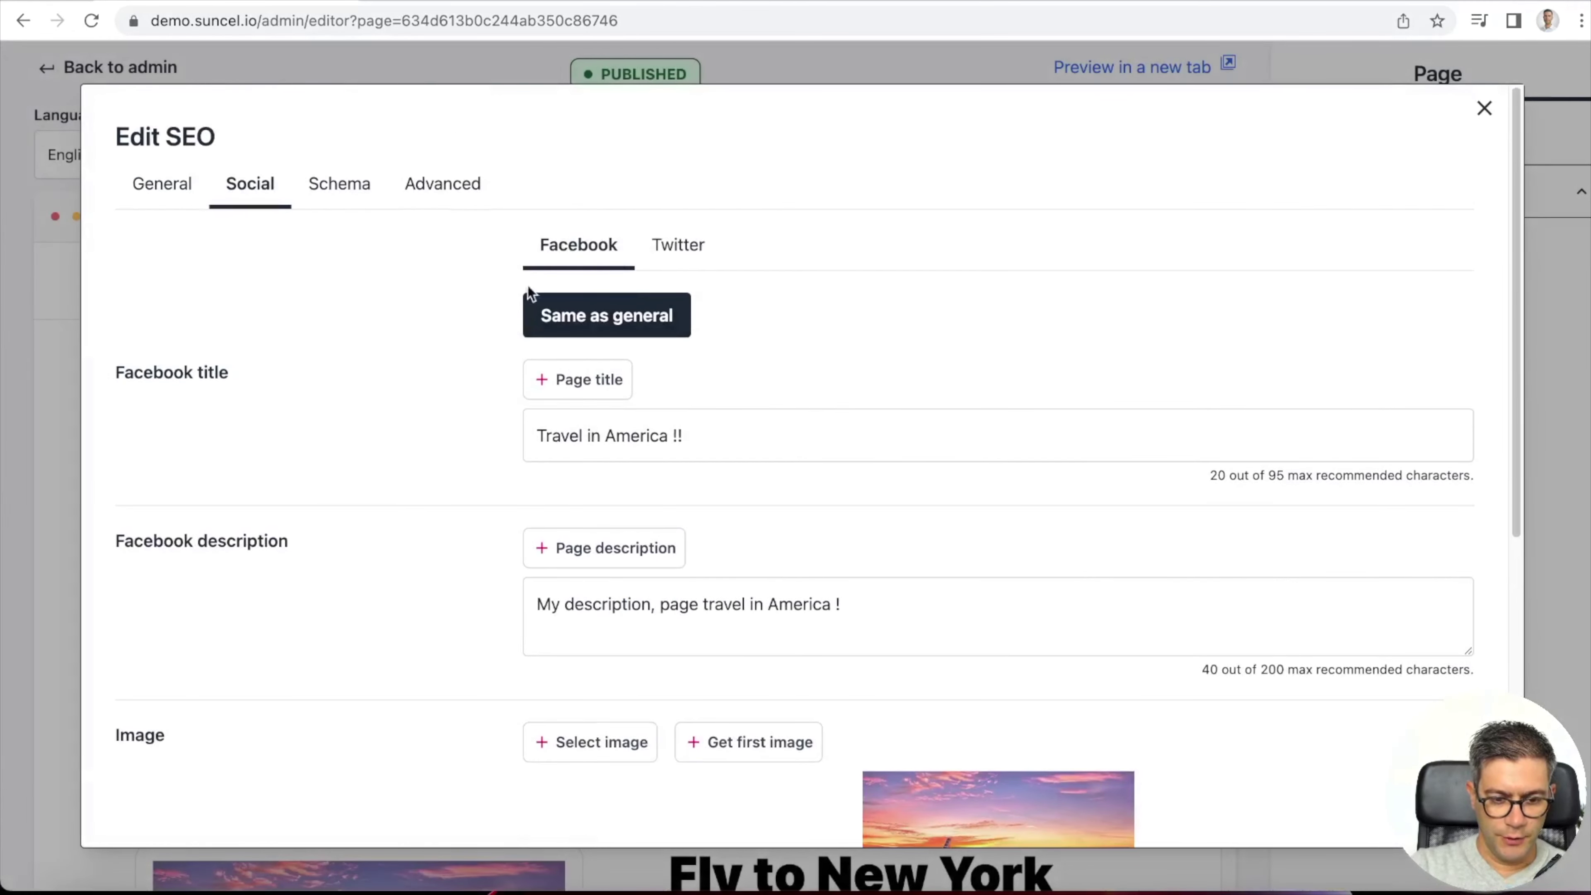
- Fill the Twitter settings with the same content as Facebook and review the resulting fields
left_click(677, 254)
scroll(877, 557, "down", 1)
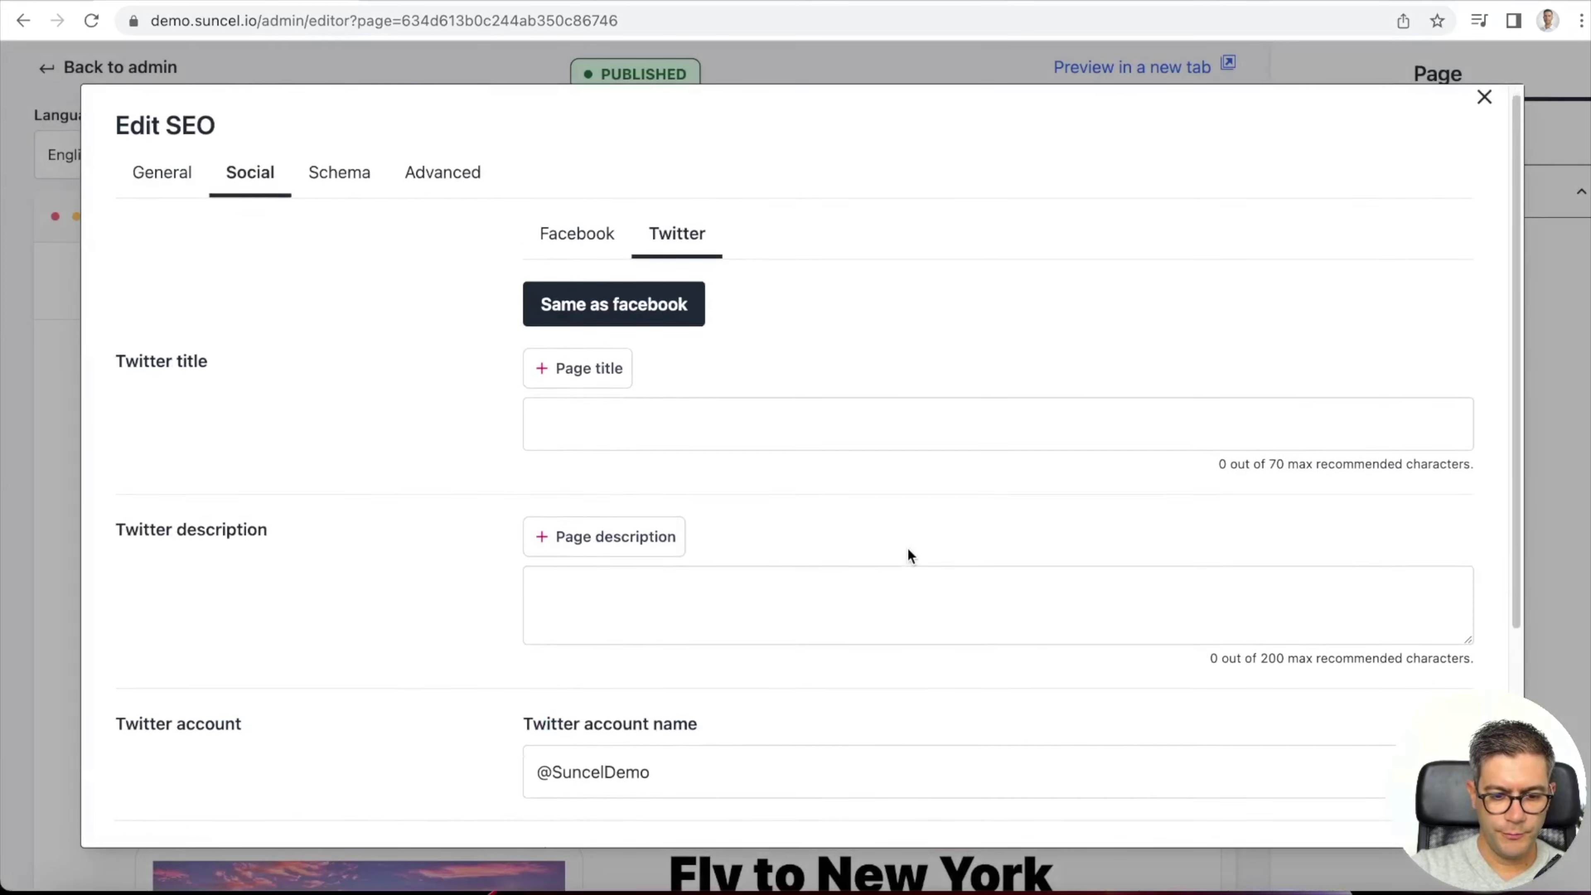
scroll(877, 545, "down", 2)
scroll(751, 407, "up", 2)
left_click(573, 244)
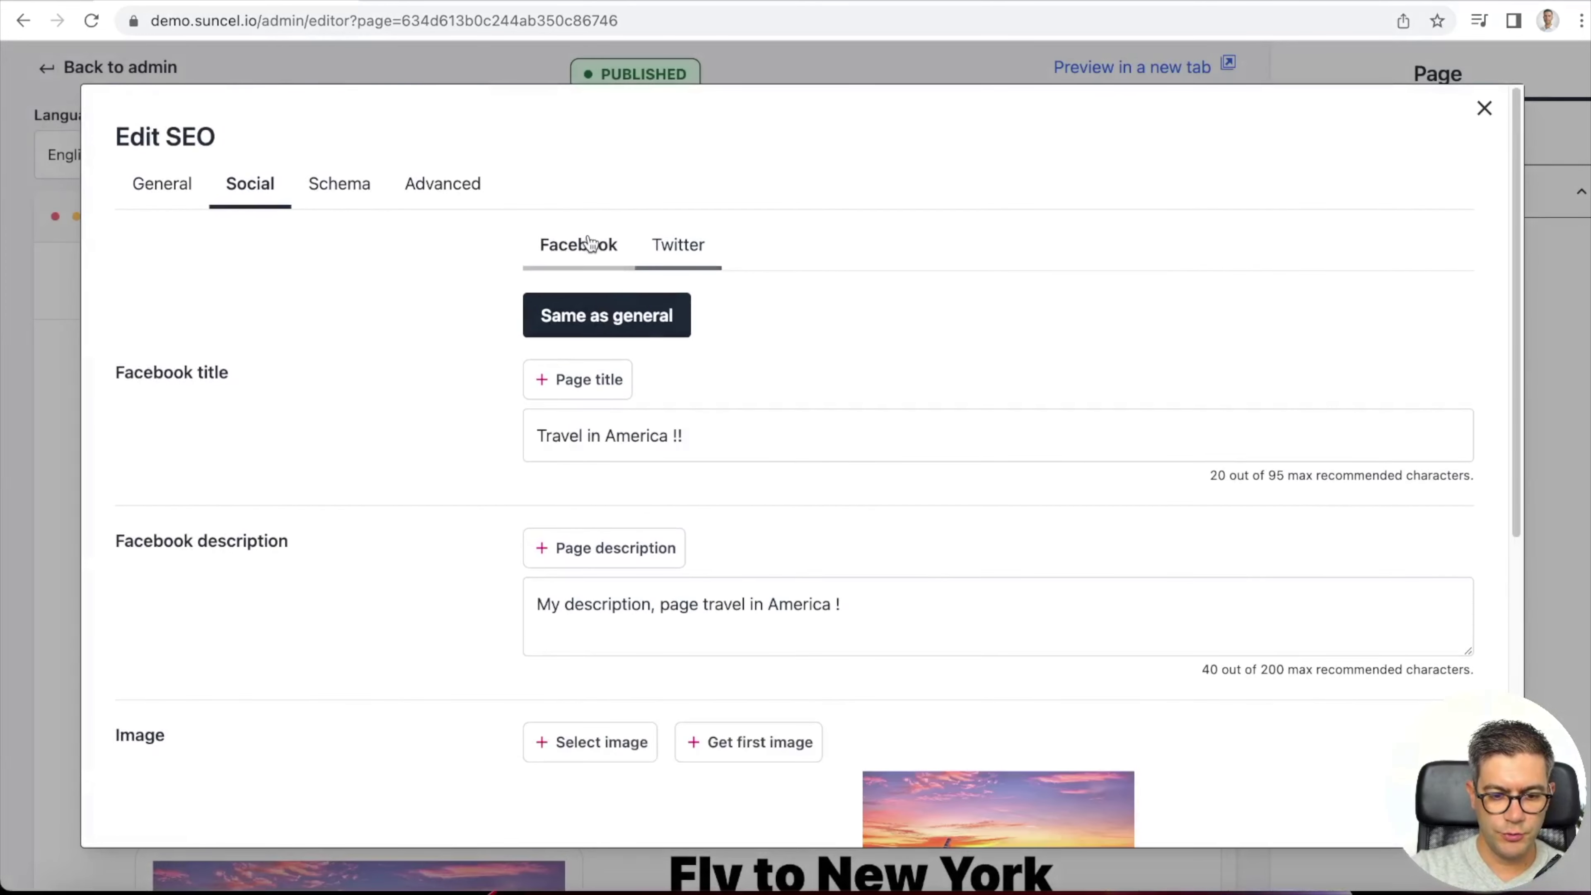
left_click(694, 250)
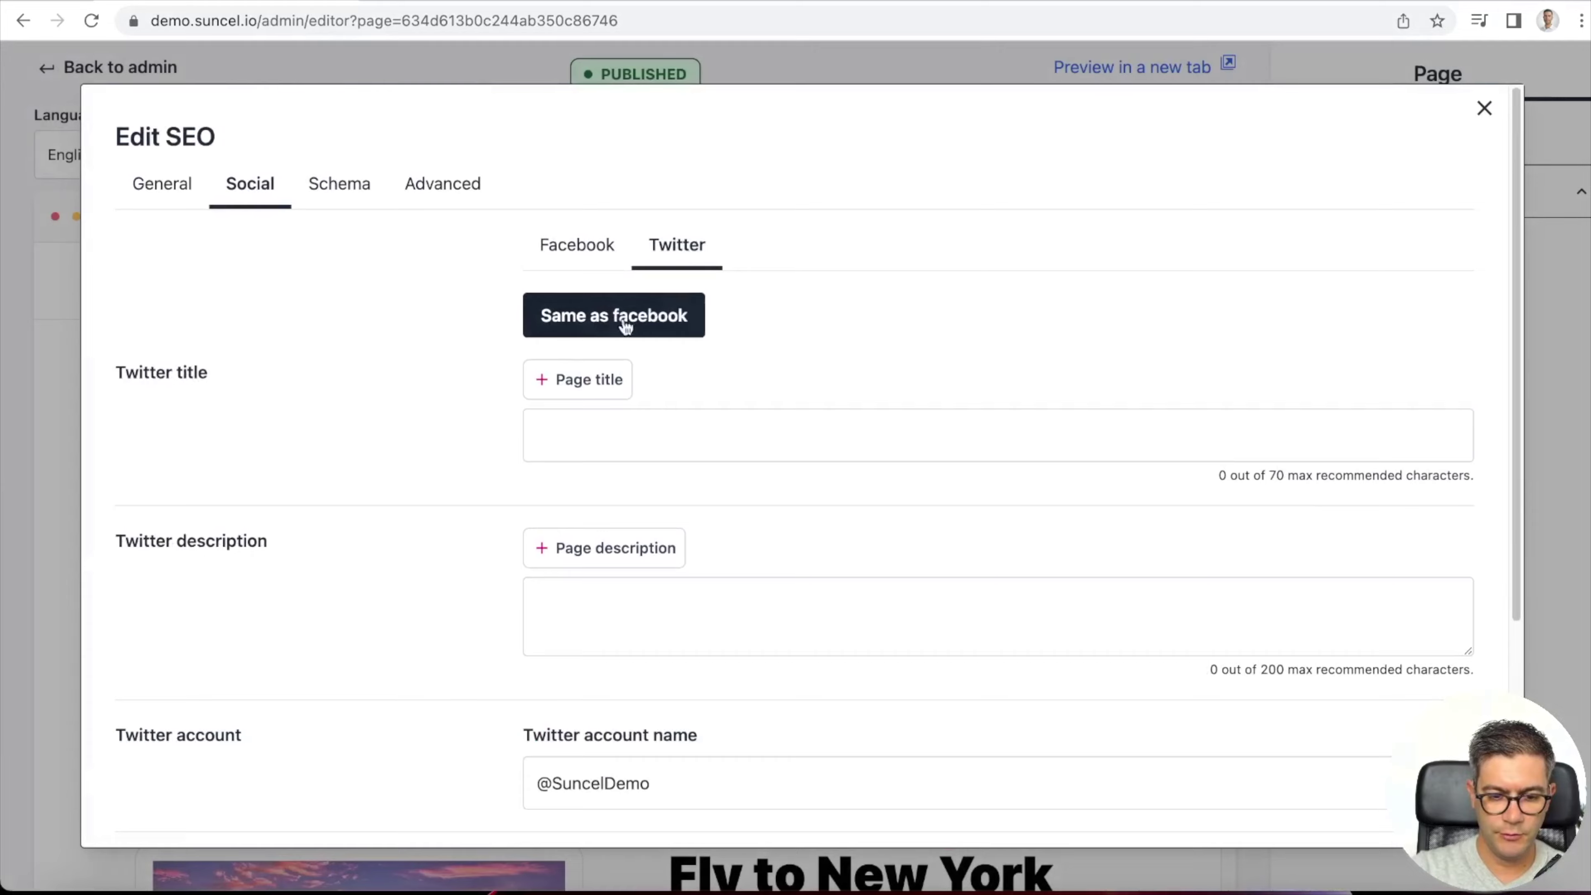
left_click(590, 326)
scroll(566, 552, "down", 3)
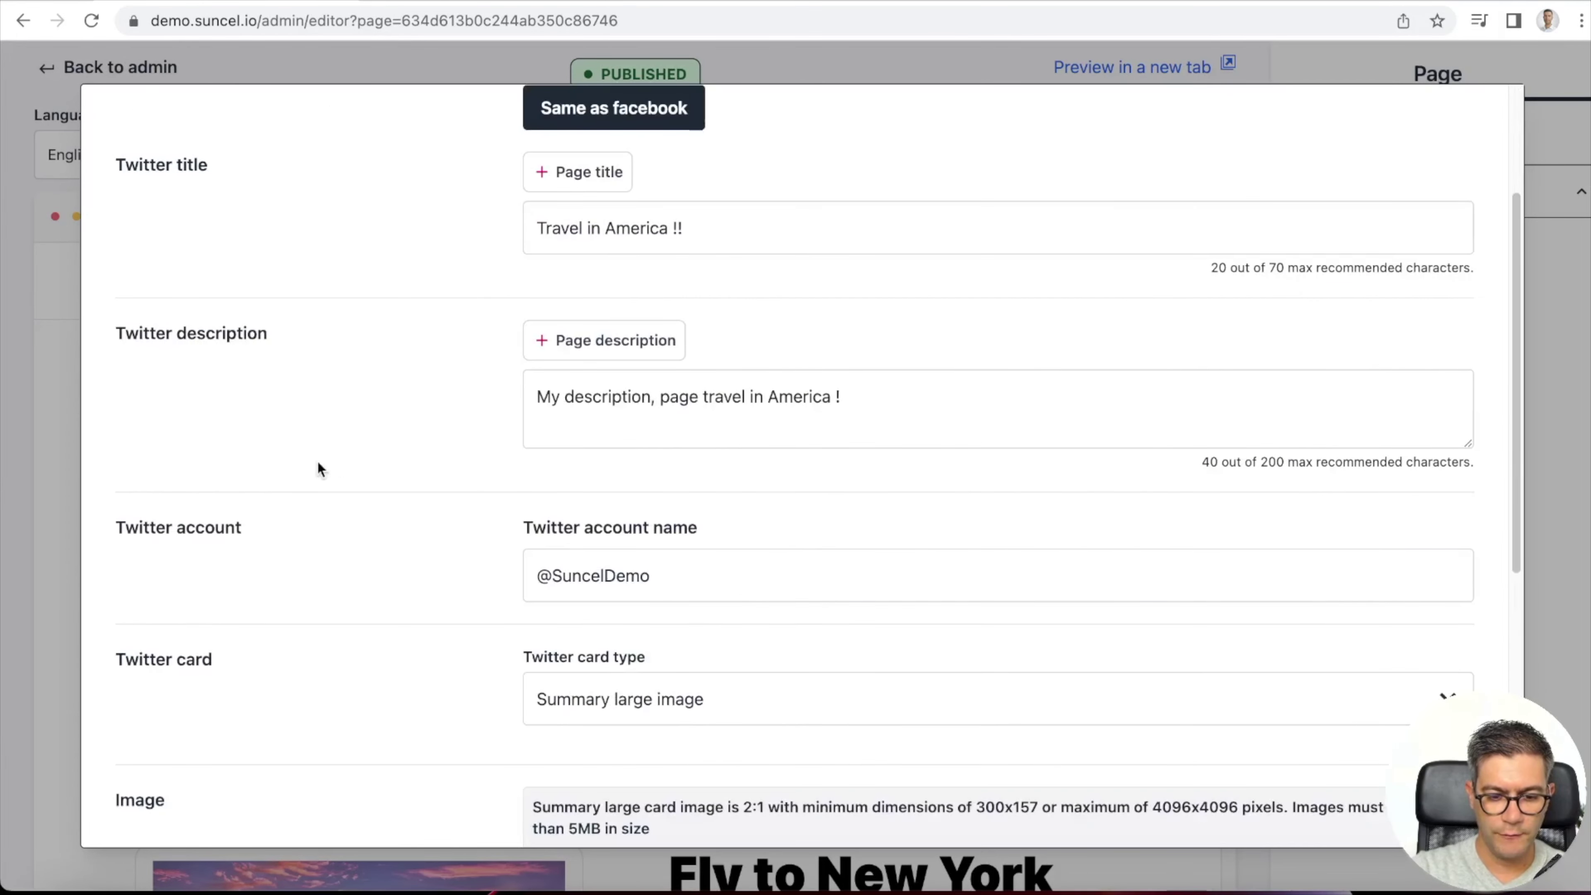
scroll(338, 467, "down", 8)
scroll(366, 470, "up", 5)
scroll(367, 473, "up", 5)
left_click_drag(563, 675, 724, 678)
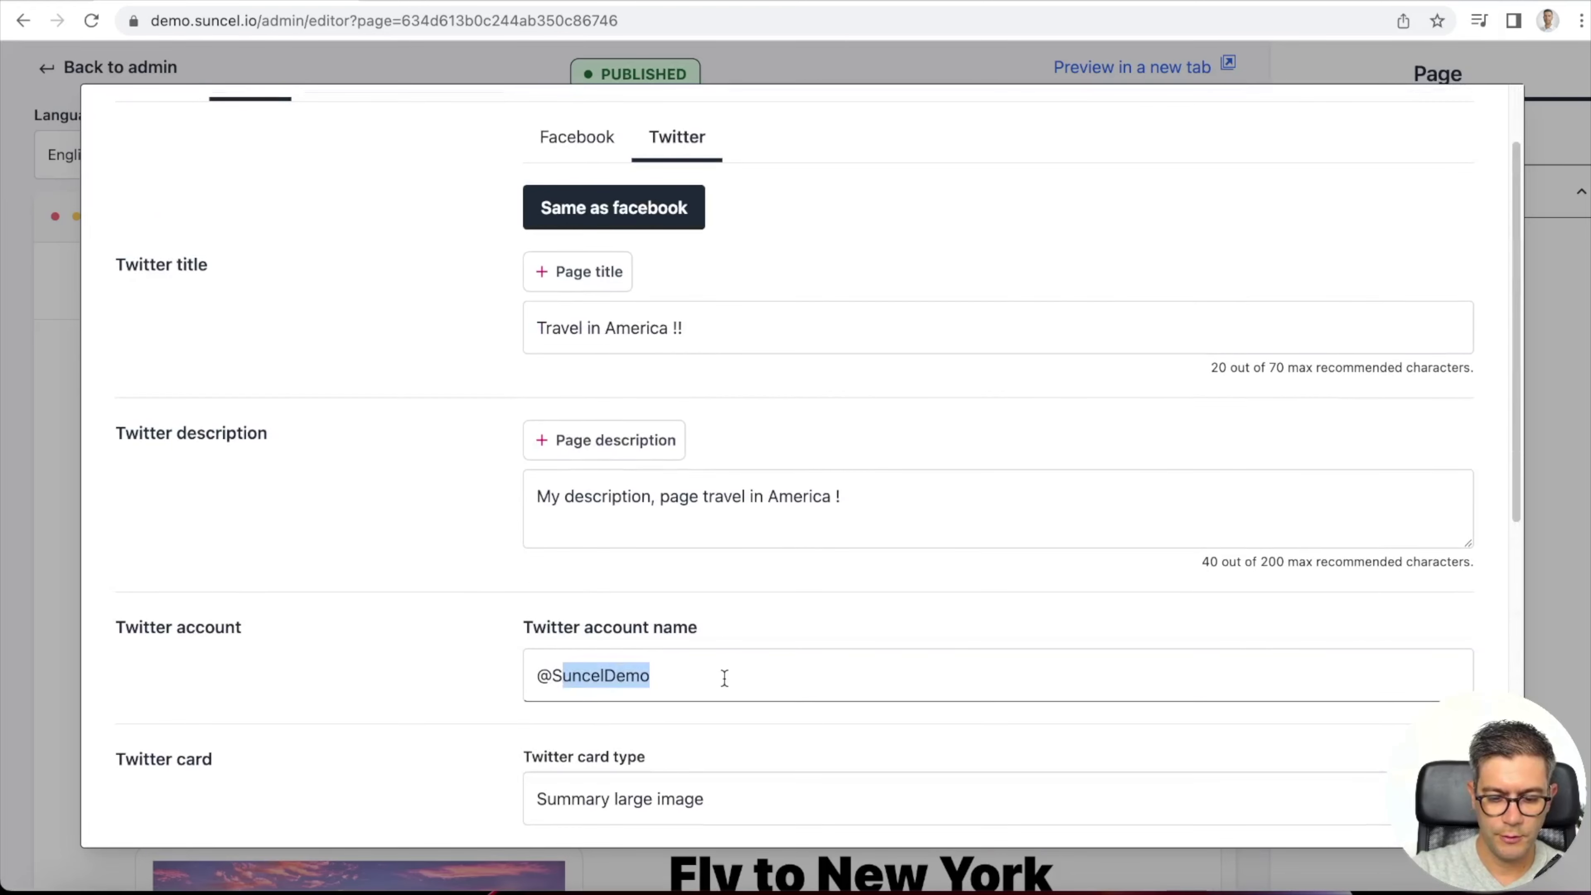
type("uncel")
key("BackSpace")
key("BackSpace")
key("BackSpace")
key("BackSpace")
key("BackSpace")
key("BackSpace")
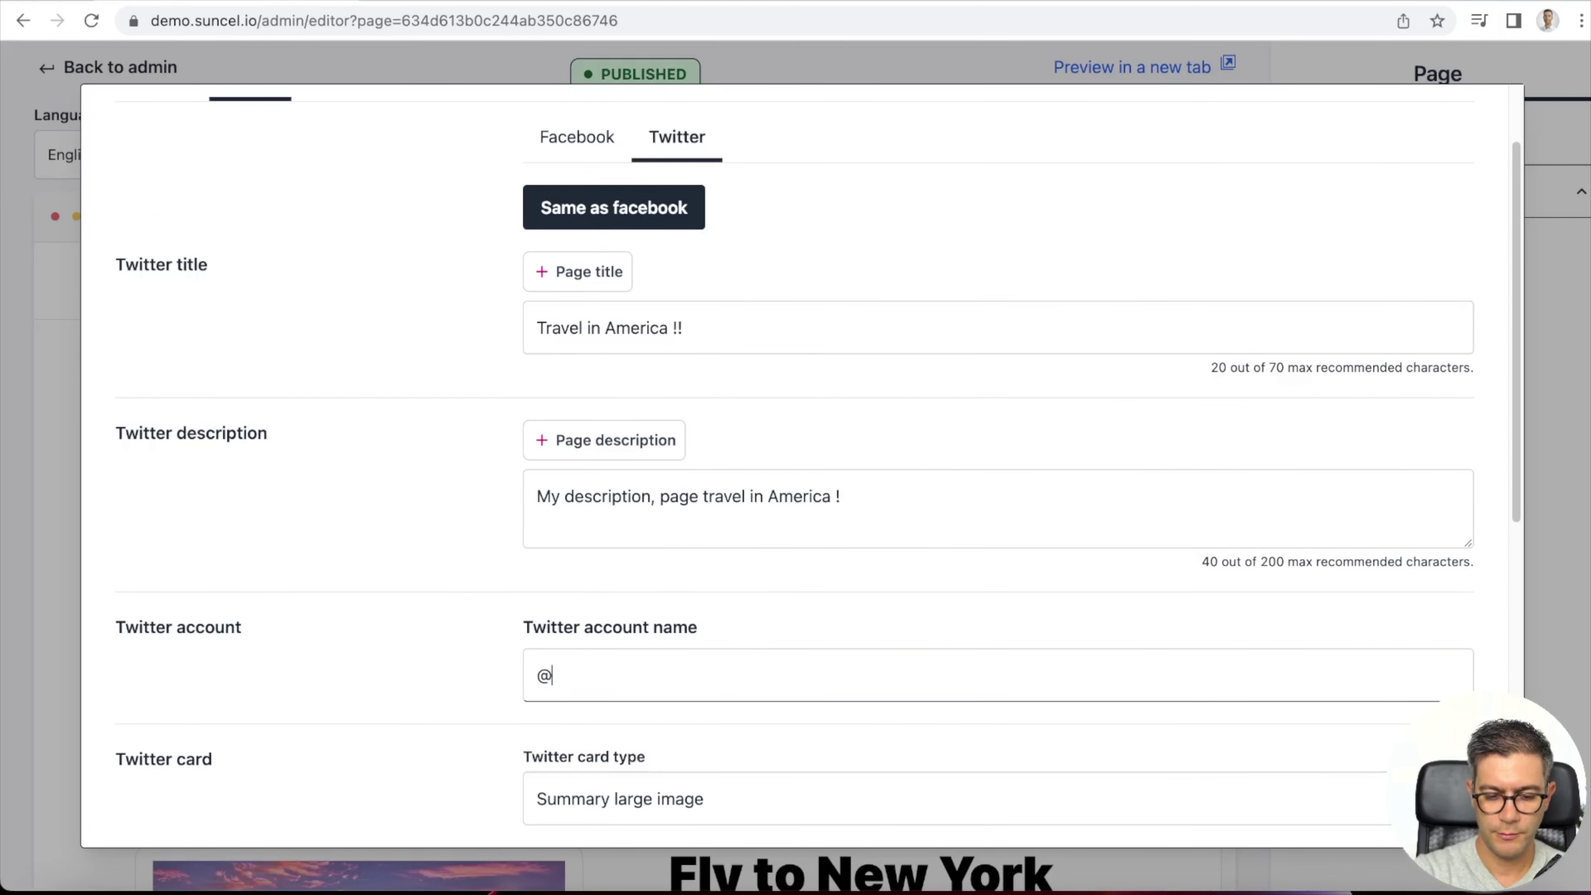
type("suncel_io")
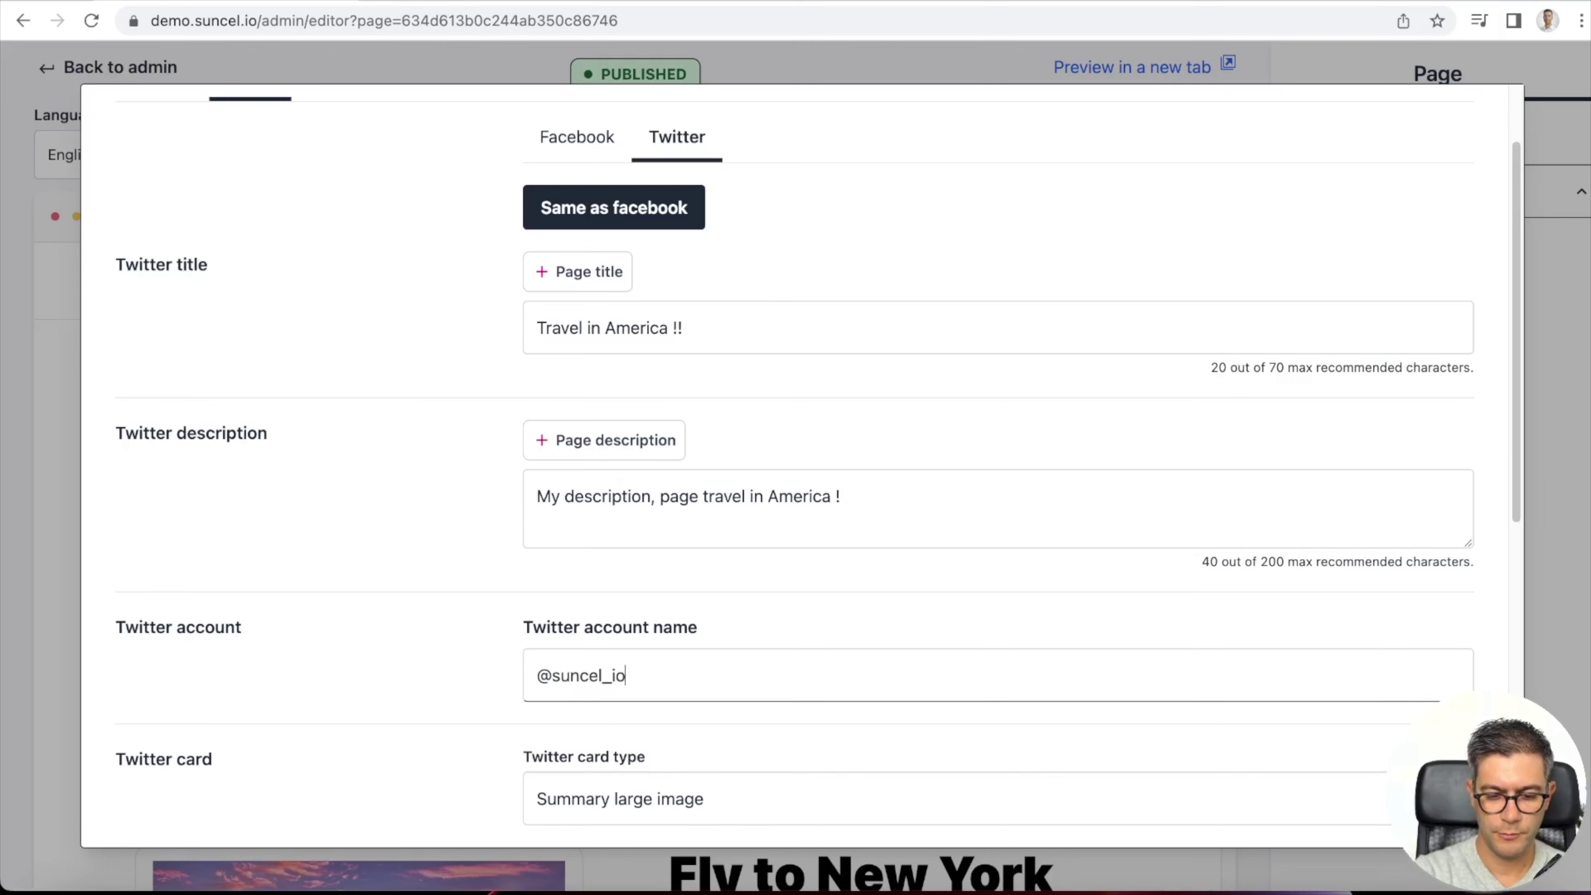
scroll(259, 540, "down", 4)
scroll(471, 544, "up", 5)
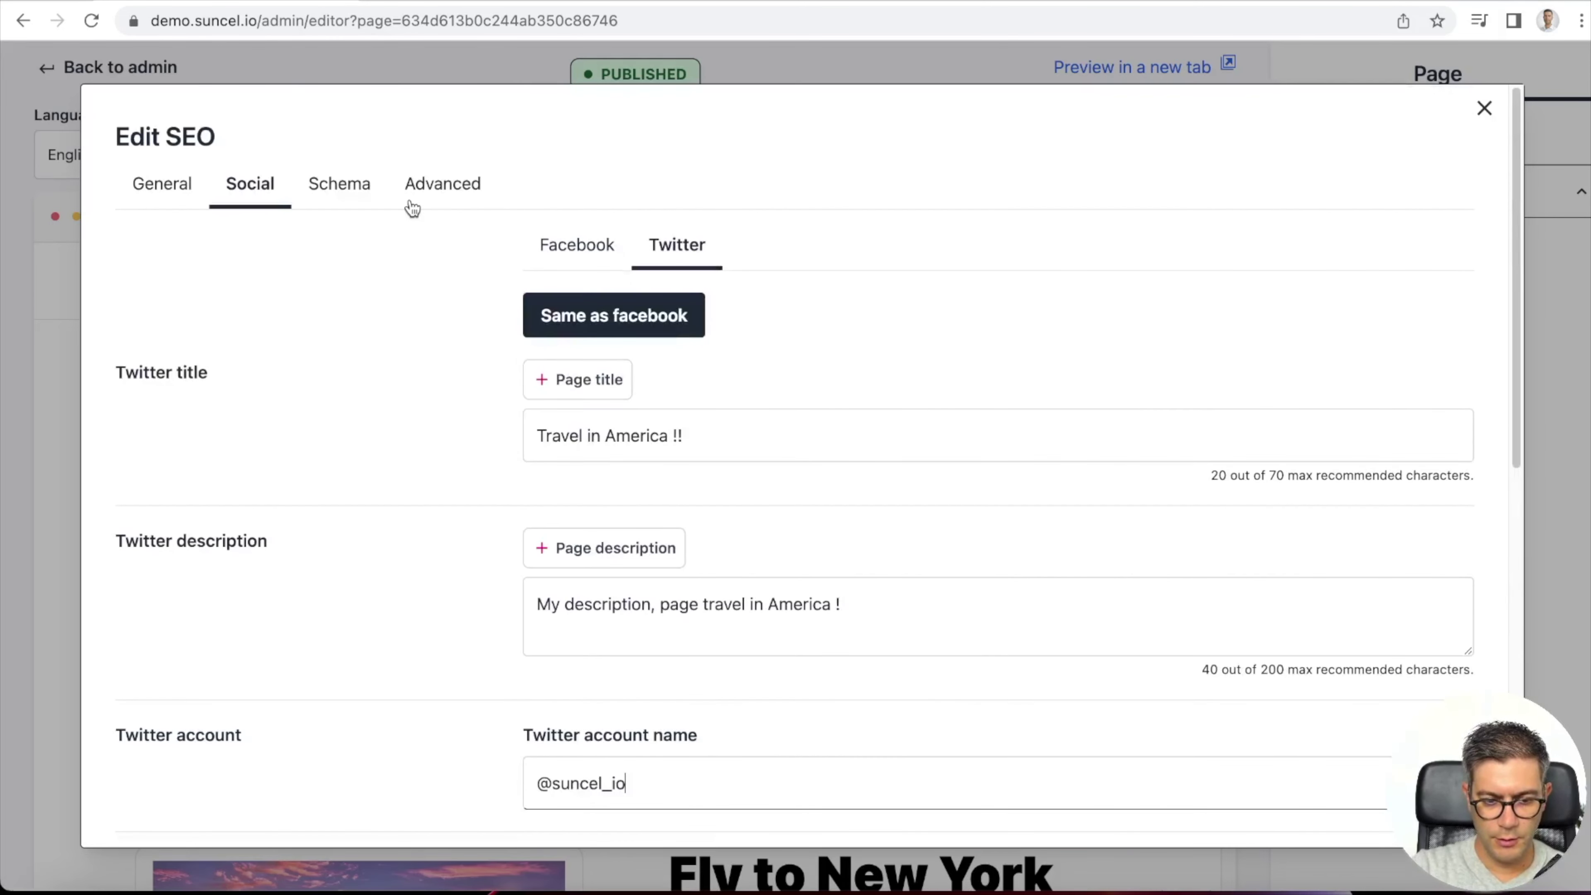
- Choose the FAQ Page schema and add the question "what is the best place to visit in USA ?"
left_click(338, 184)
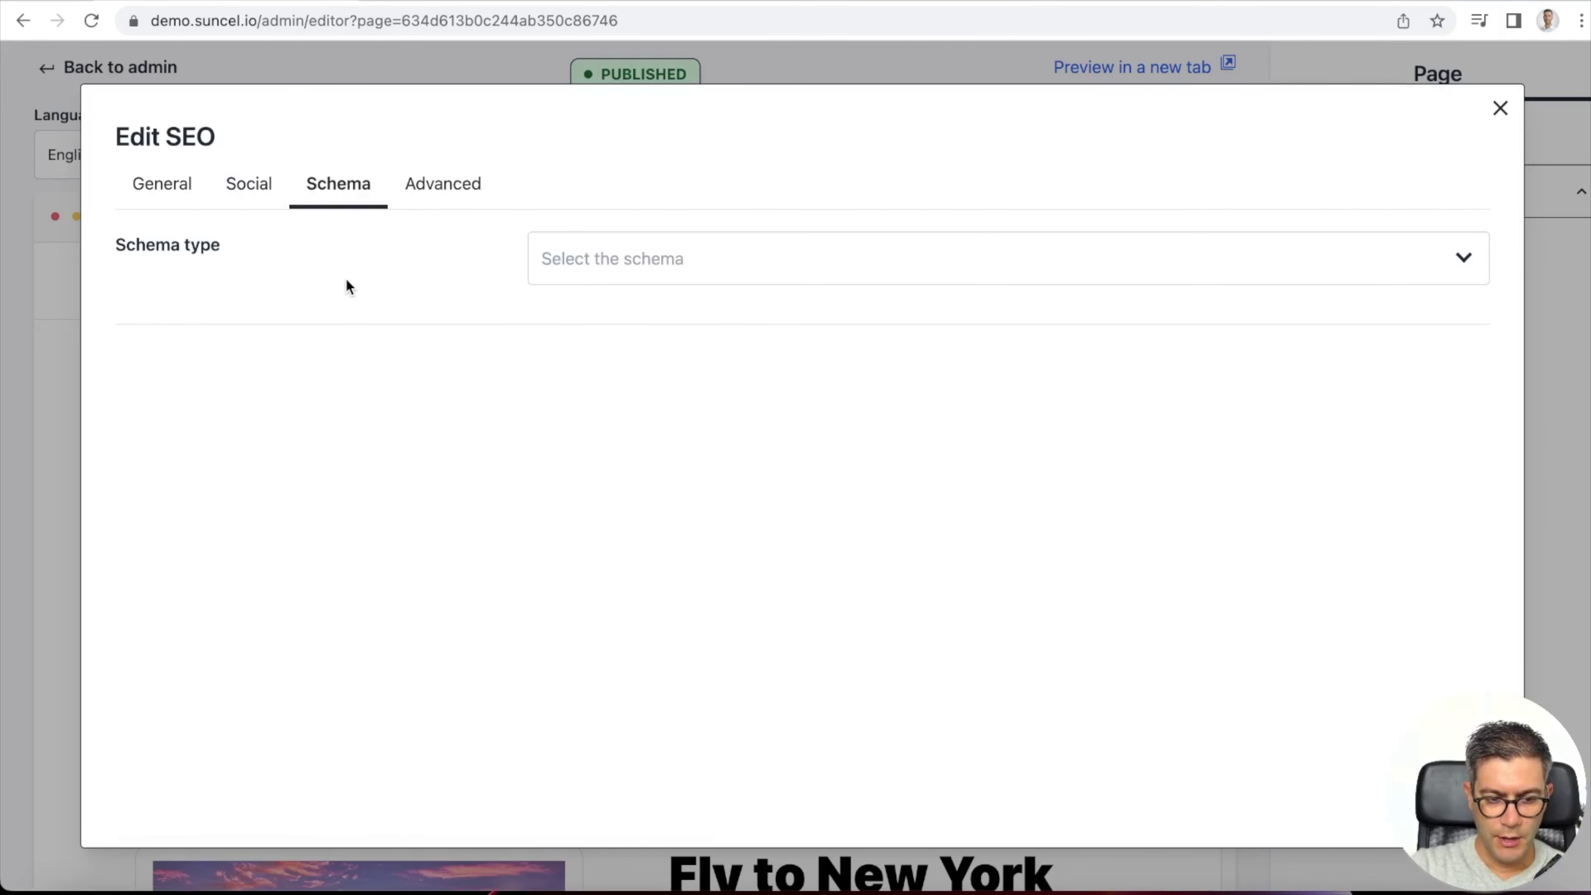
left_click(676, 256)
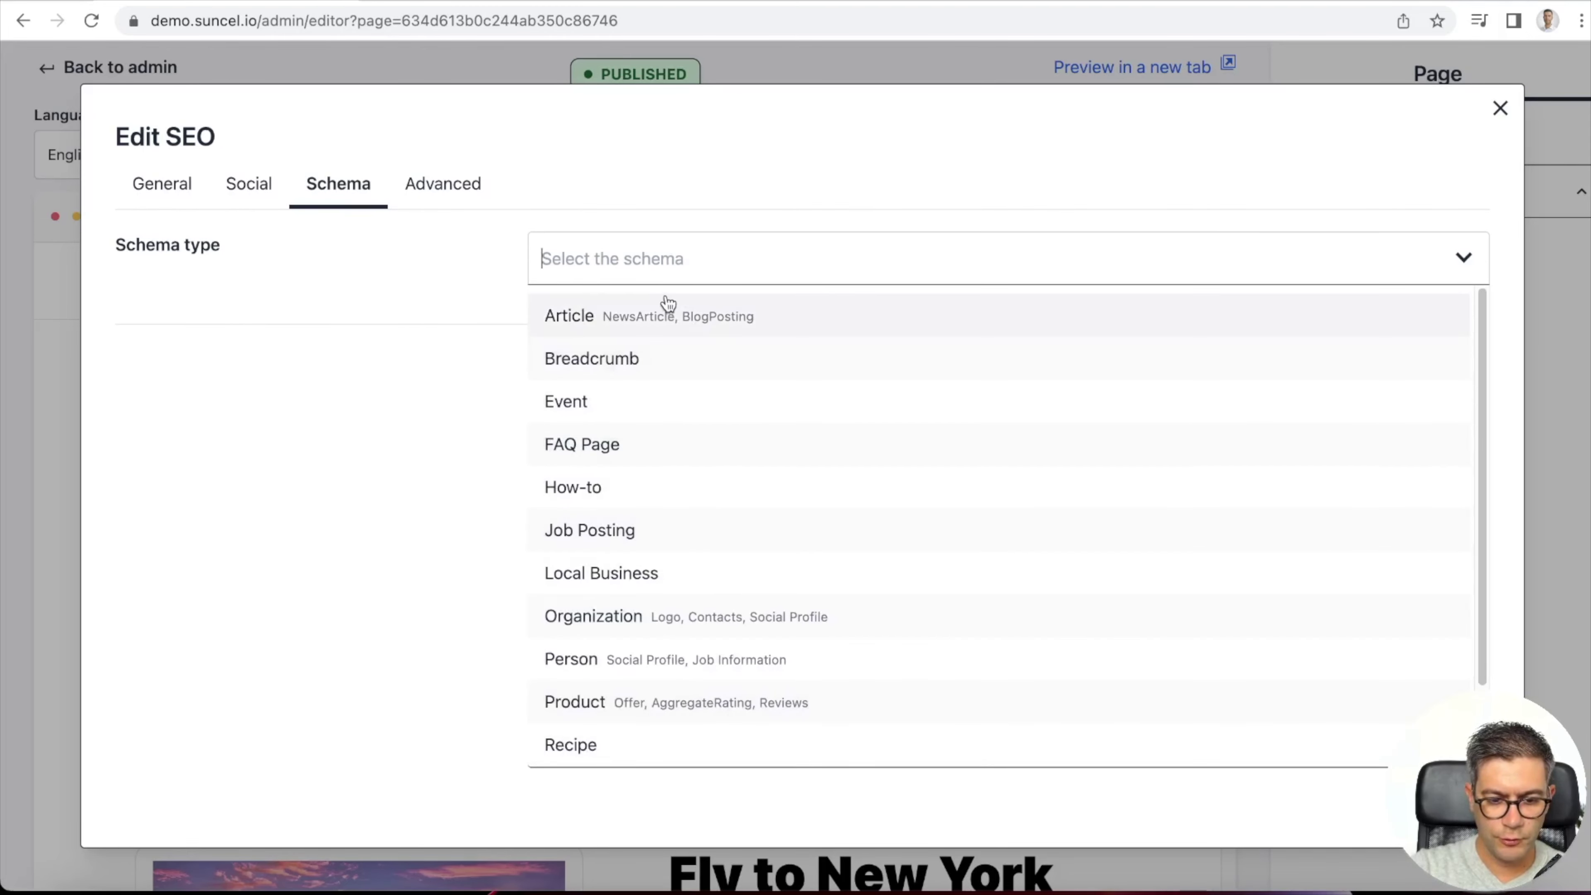
left_click(652, 454)
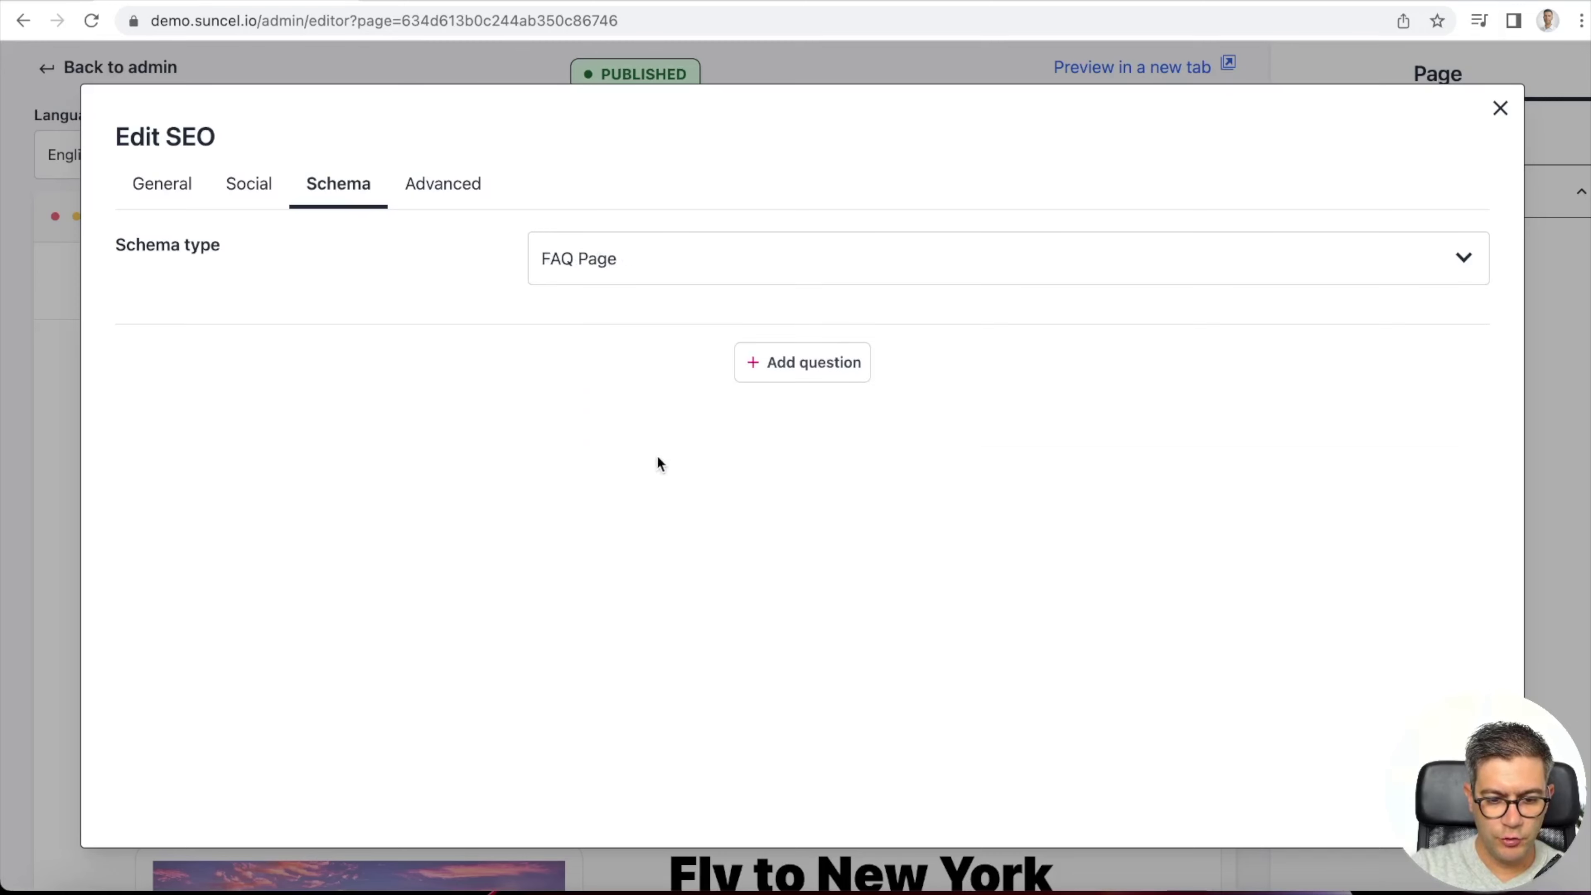
left_click(803, 363)
left_click(611, 386)
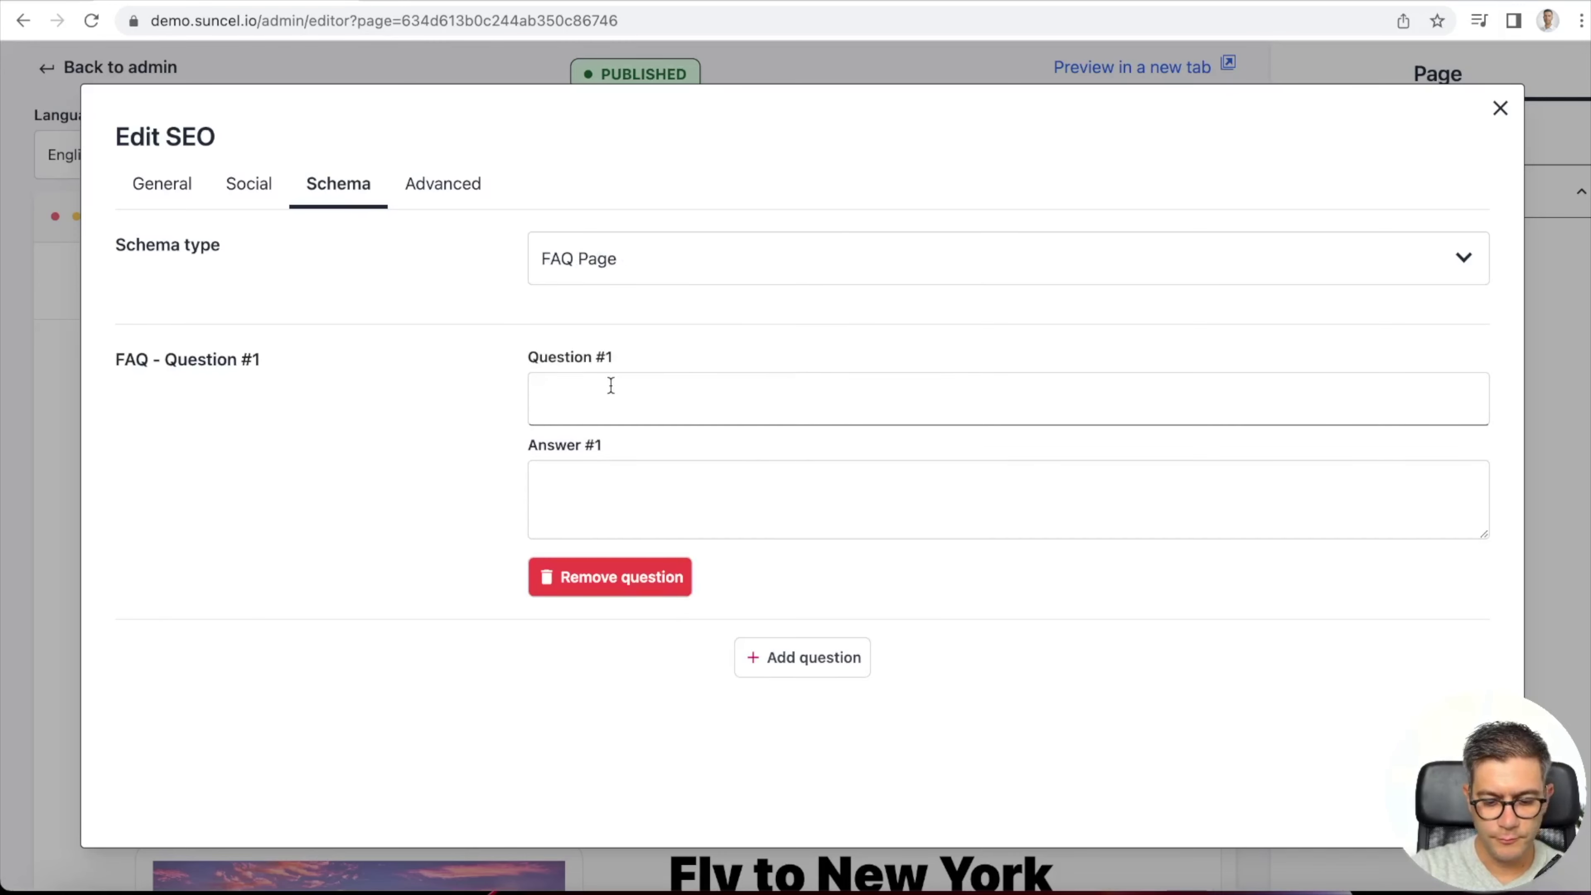
type("when i")
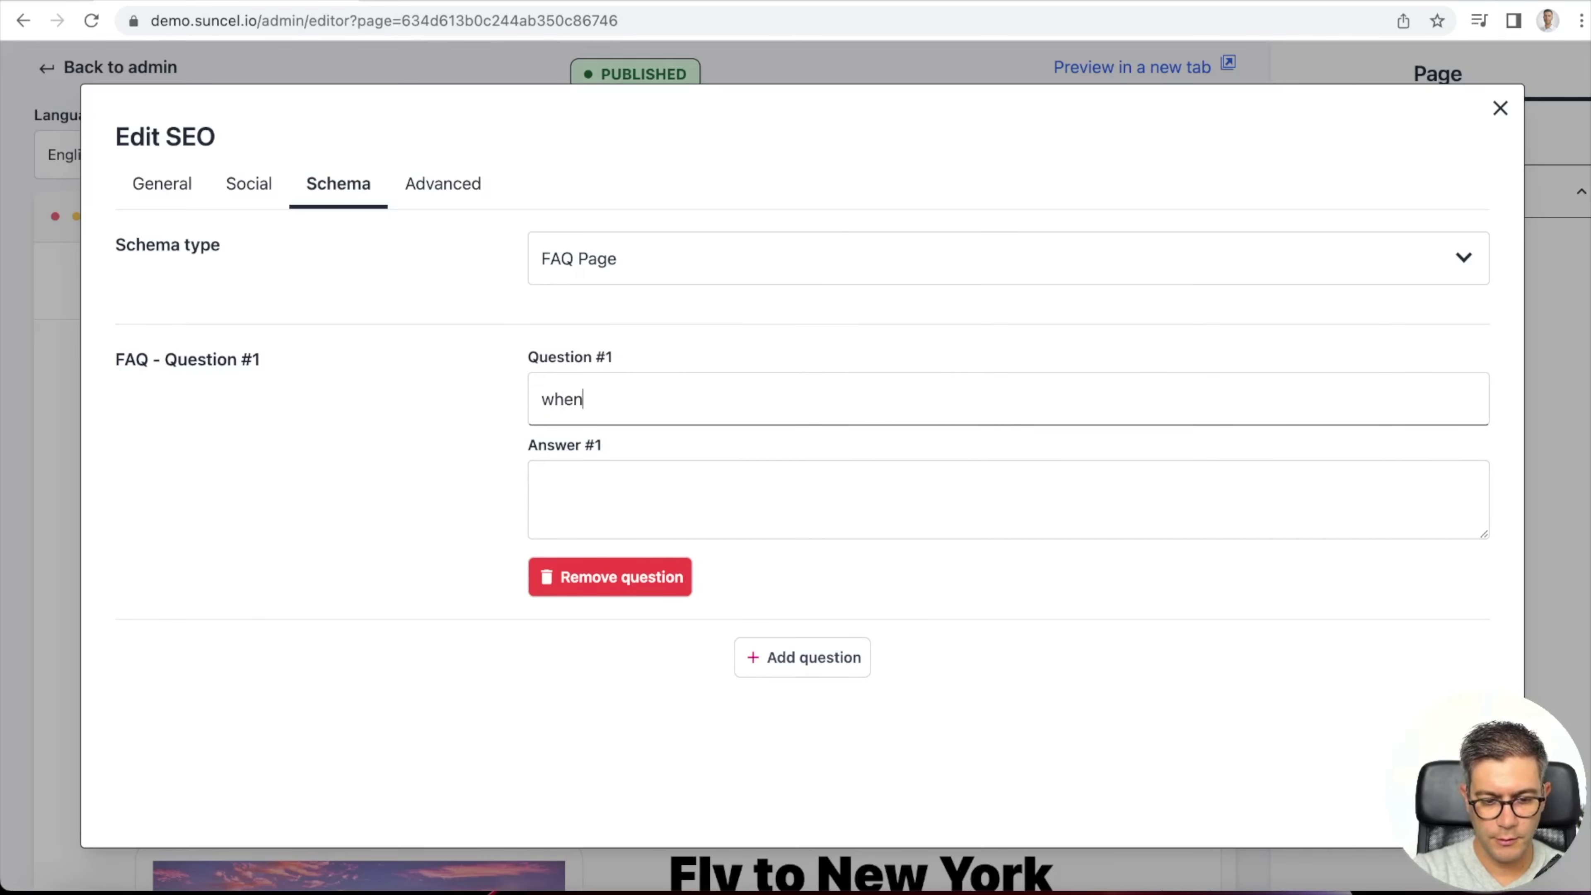
key("BackSpace")
key("BackSpace")
type("at is the p")
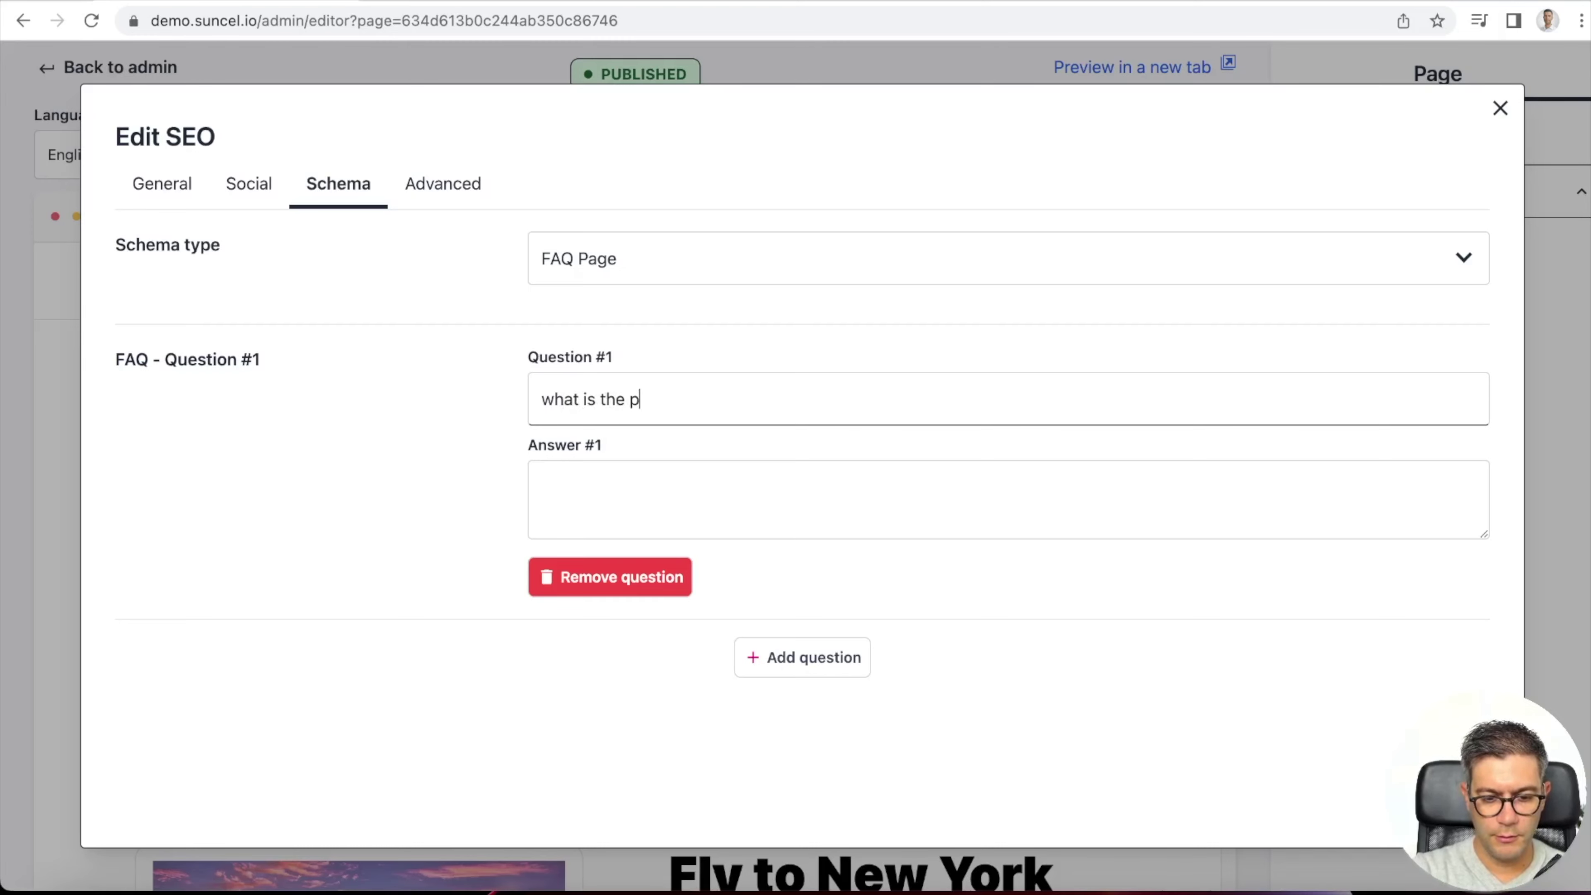
key("BackSpace")
type("best place to i")
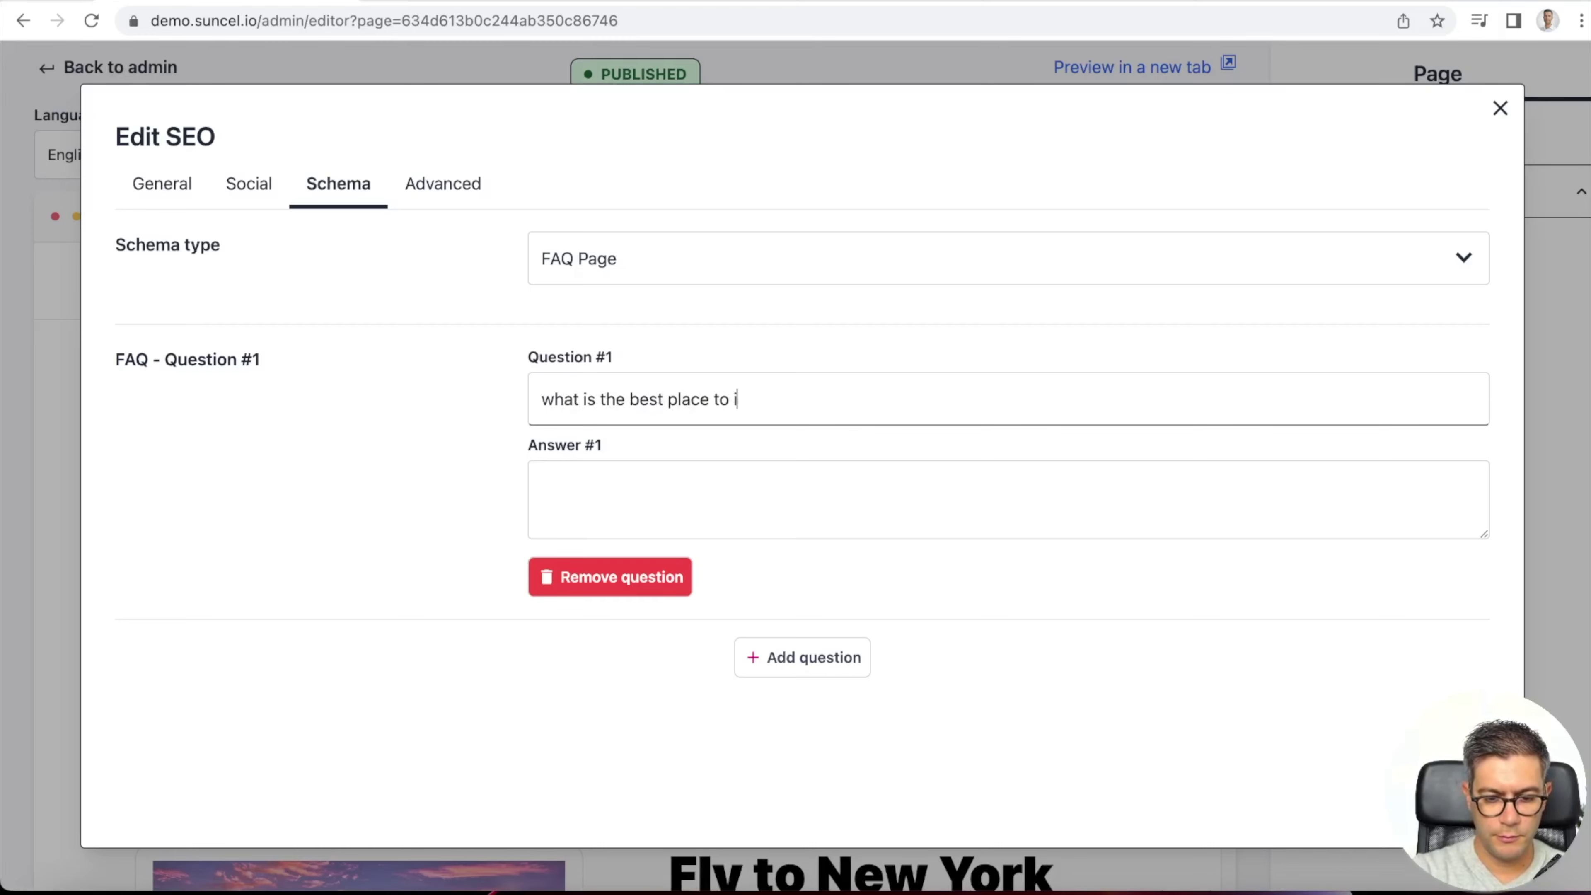
key("BackSpace")
type("visit in USA ?")
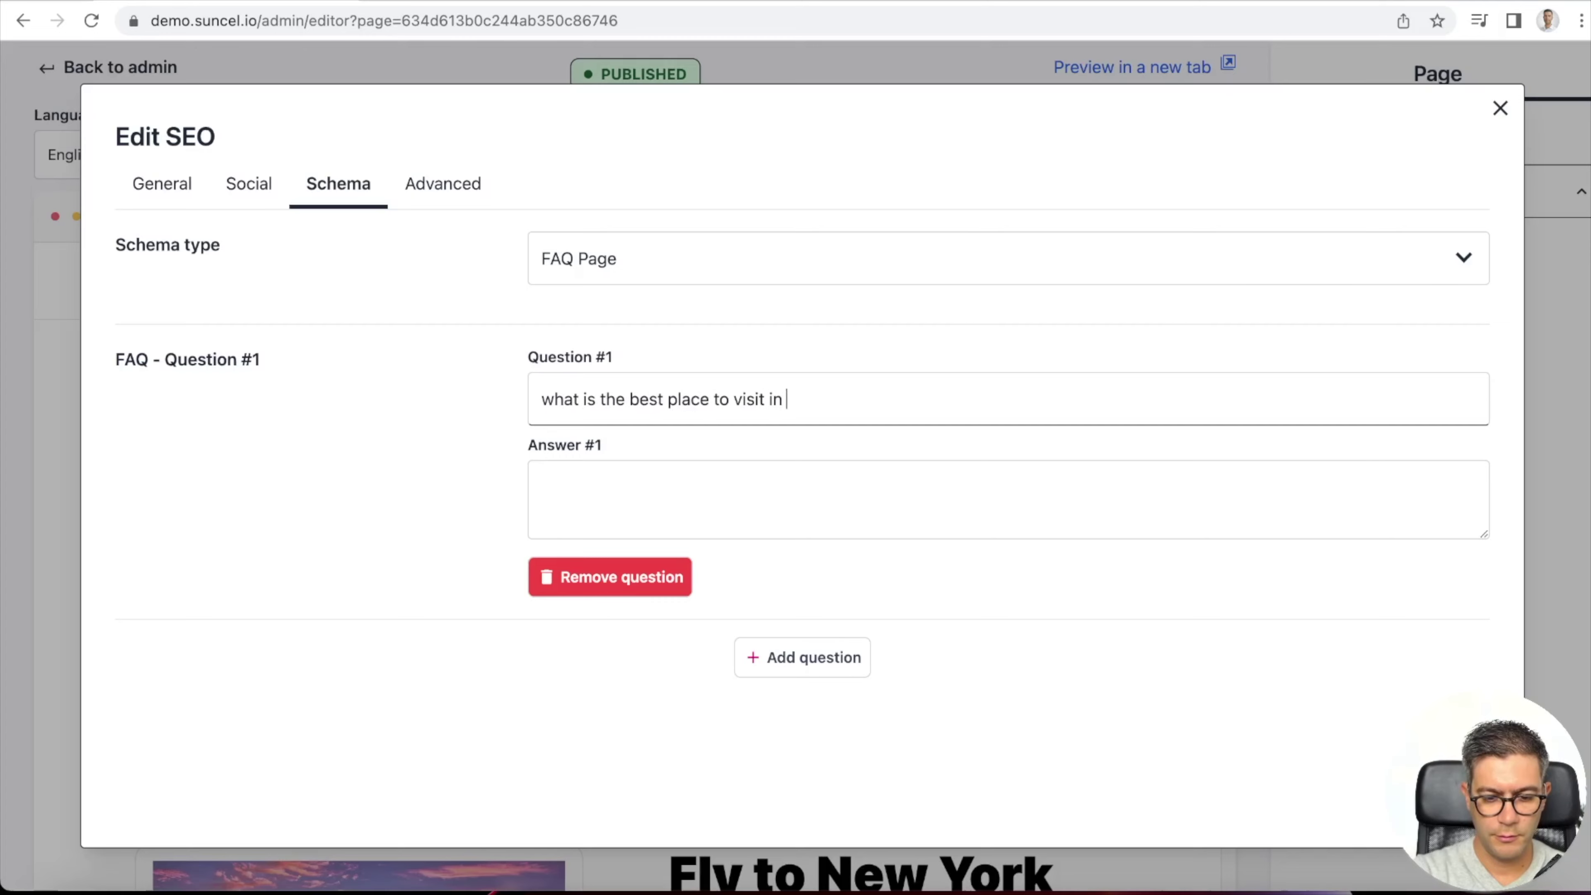
- Enter "New York !!" as the answer to the first FAQ question
key("Tab")
type("New ")
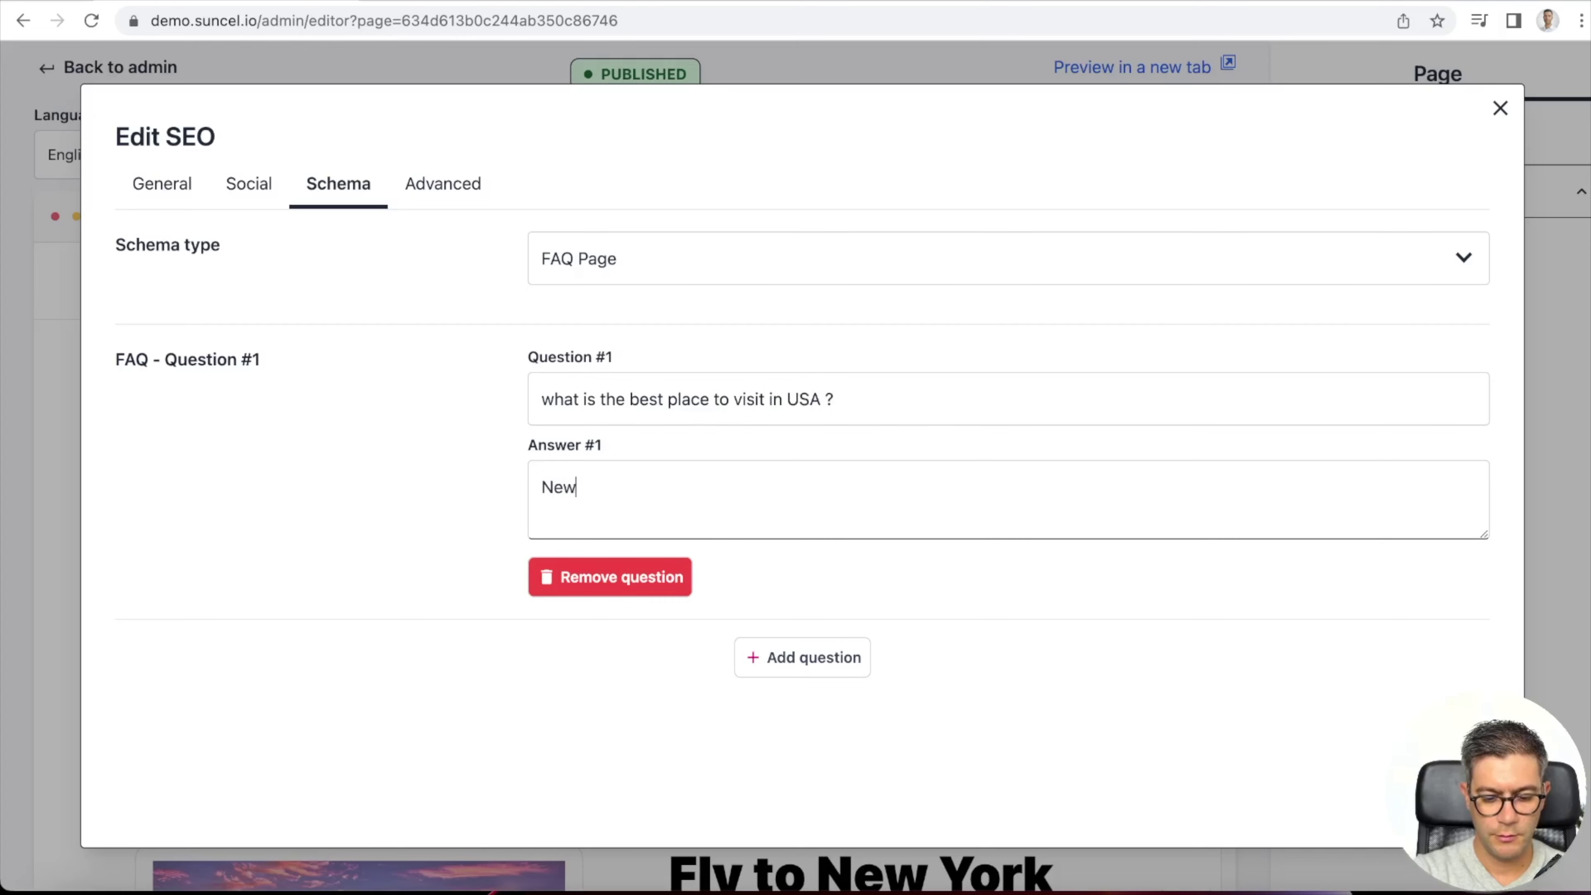
type("york")
key("BackSpace")
key("BackSpace")
key("BackSpace")
key("BackSpace")
type("Yor")
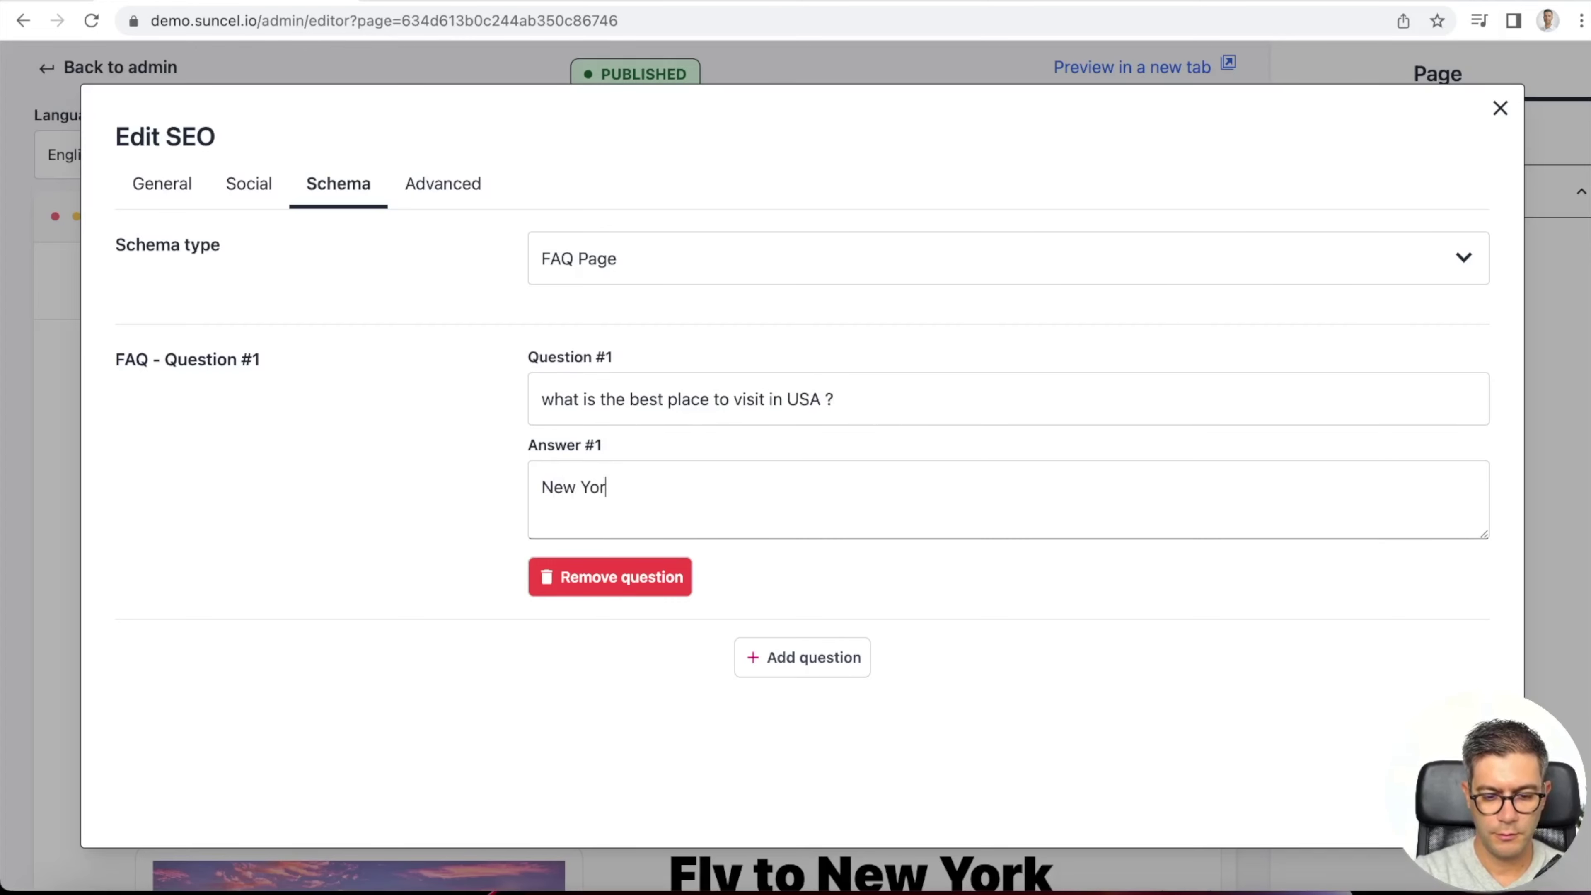
type("k !!")
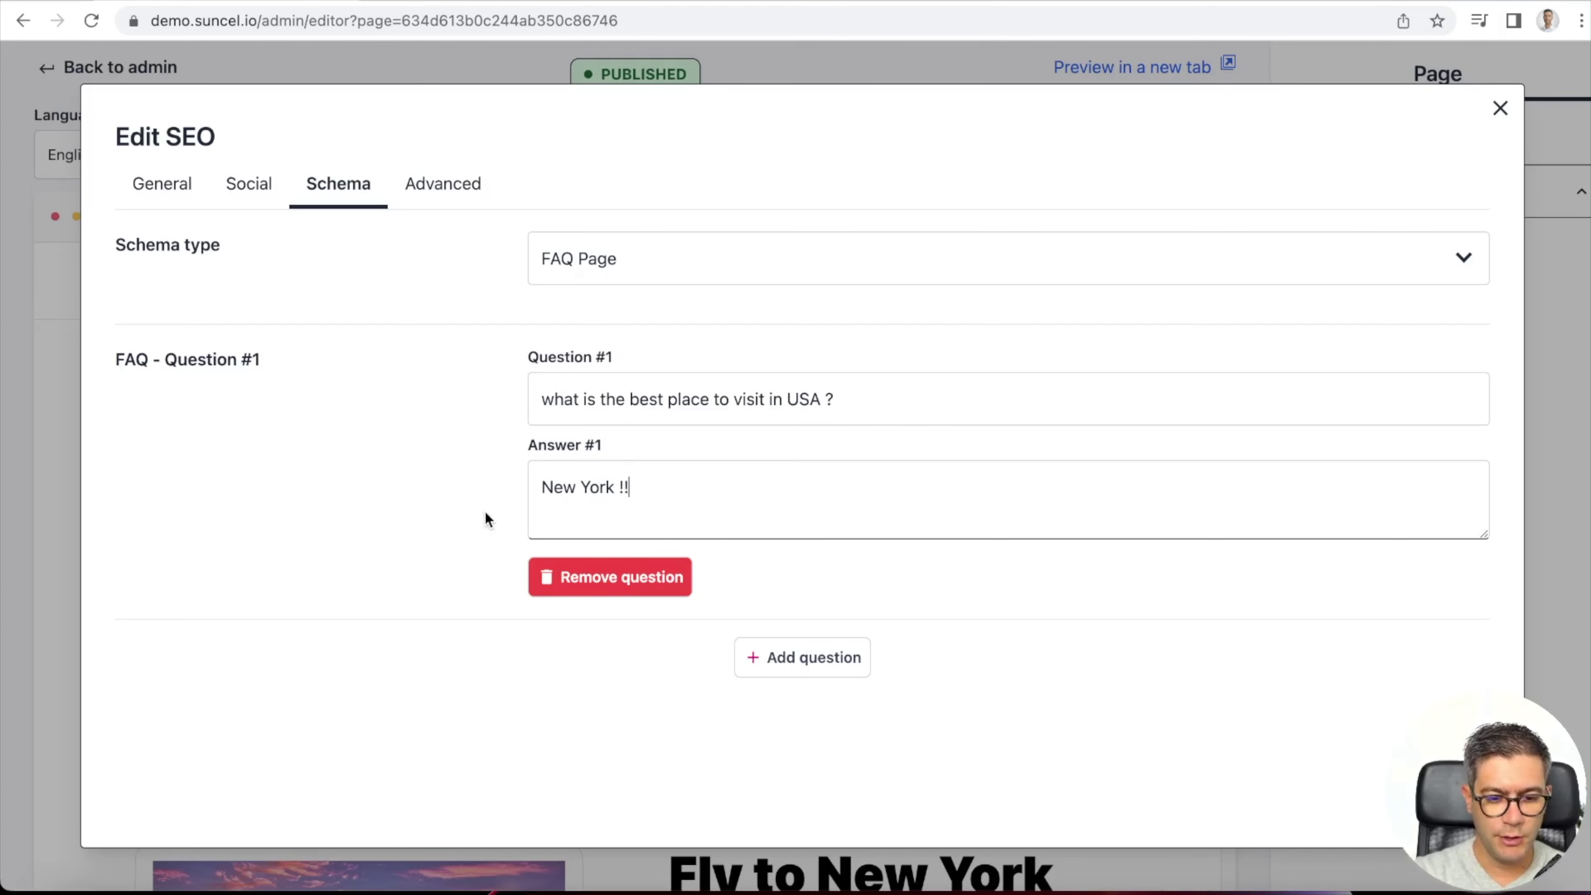
- Switch the schema type to Article with article type Article, and highlight the "demo.suncel.io/demo-folder" part of its URL
left_click(604, 261)
left_click(619, 324)
left_click(564, 395)
left_click(603, 453)
scroll(481, 445, "down", 1)
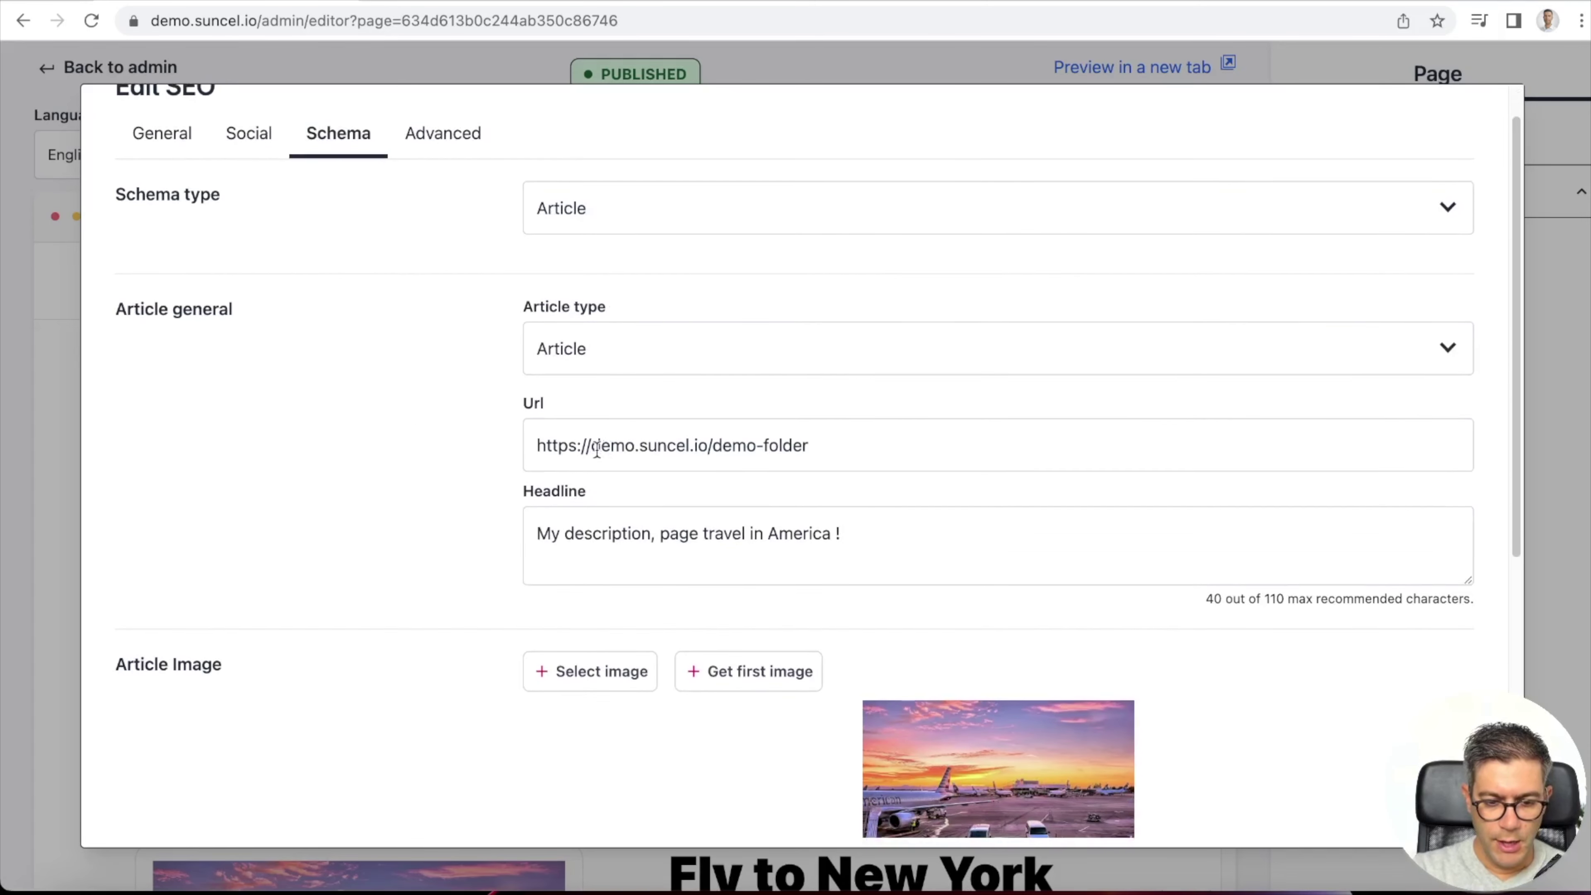
left_click_drag(596, 448, 880, 441)
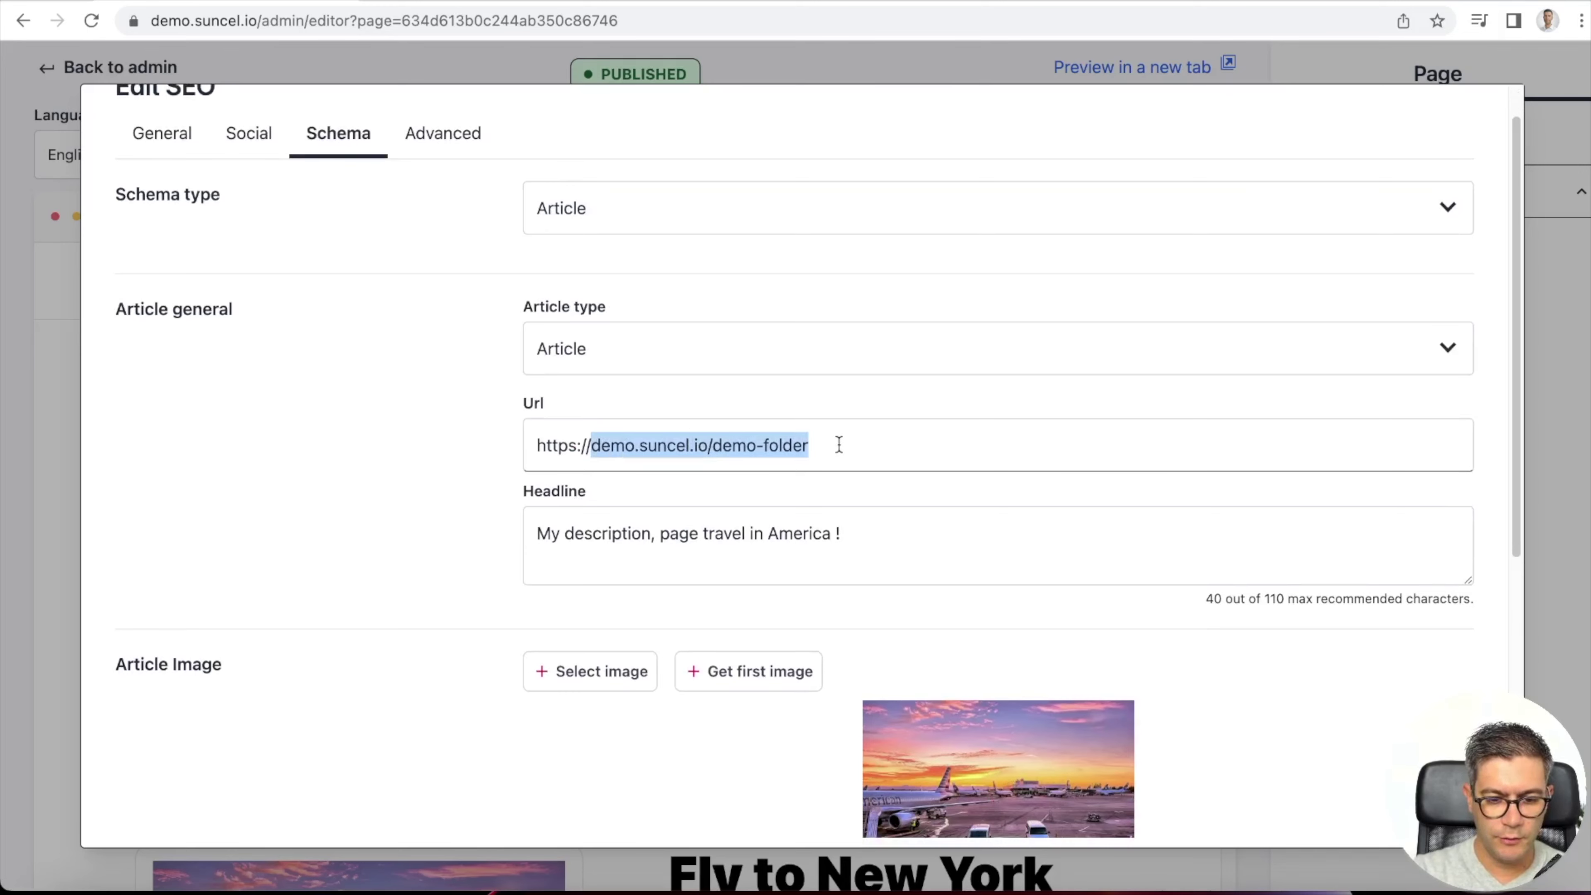
- Highlight the "demo-folder" part of the article schema's URL, and clear the selection
left_click(302, 461)
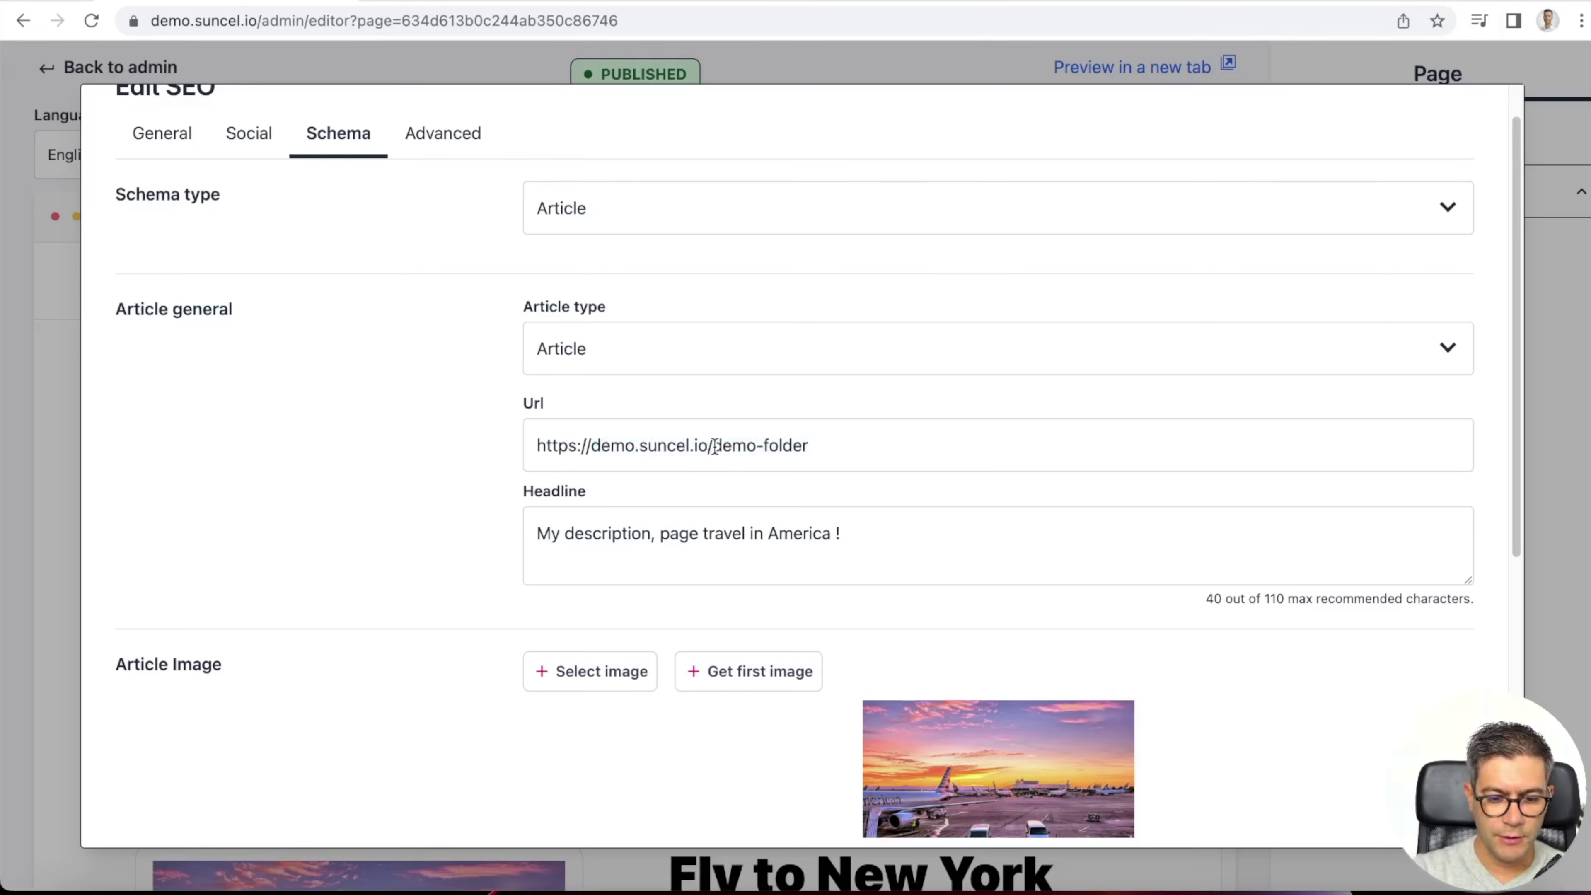
left_click_drag(714, 445, 811, 446)
left_click(745, 445)
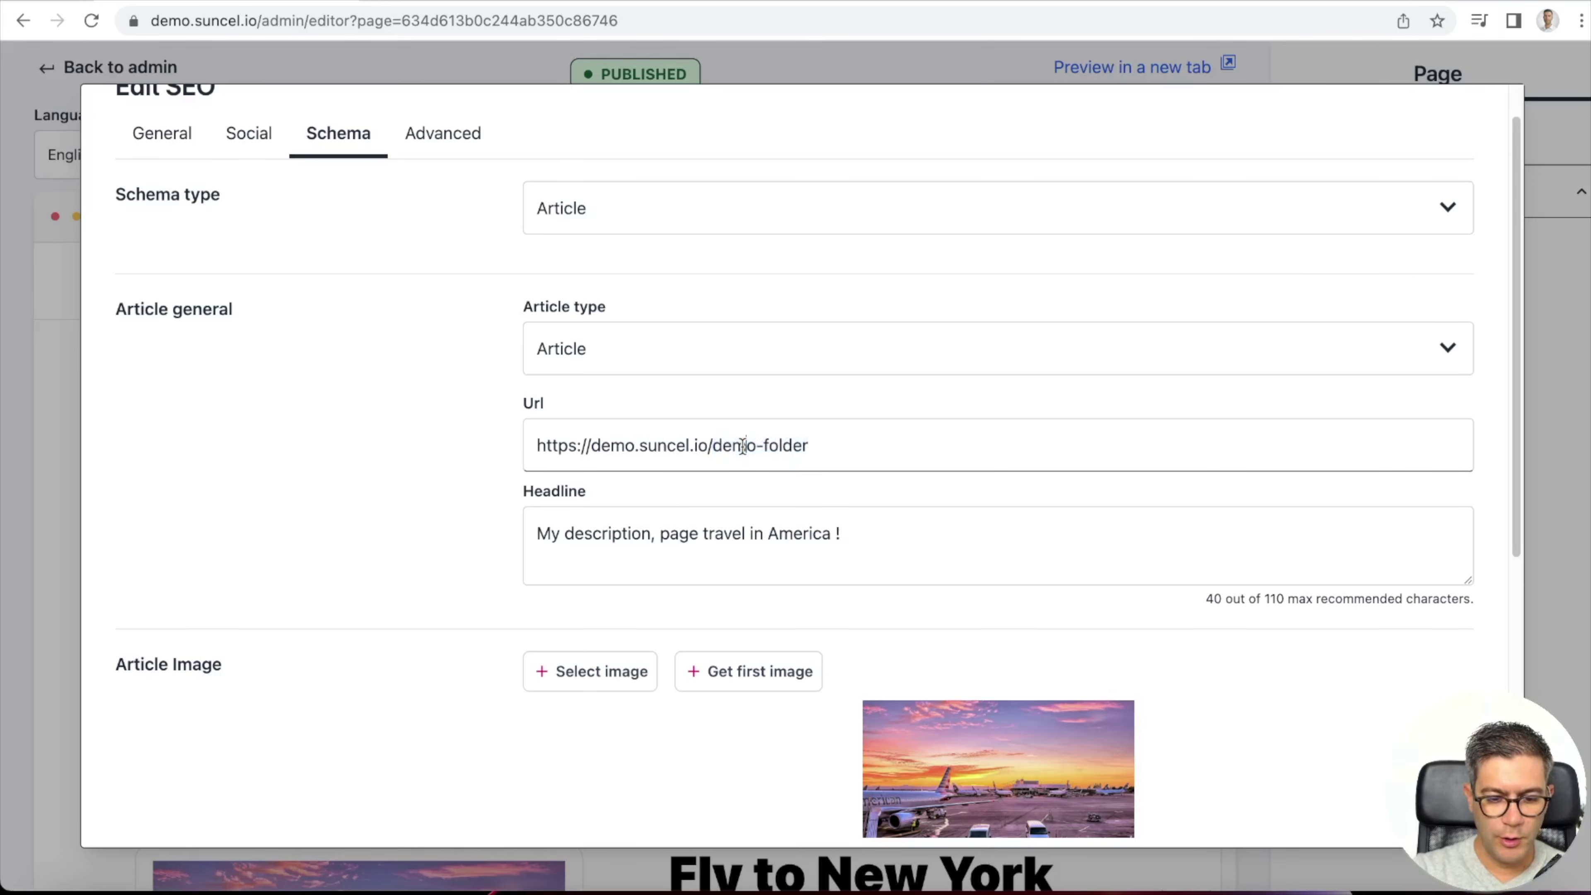
left_click_drag(711, 445, 814, 448)
left_click(310, 505)
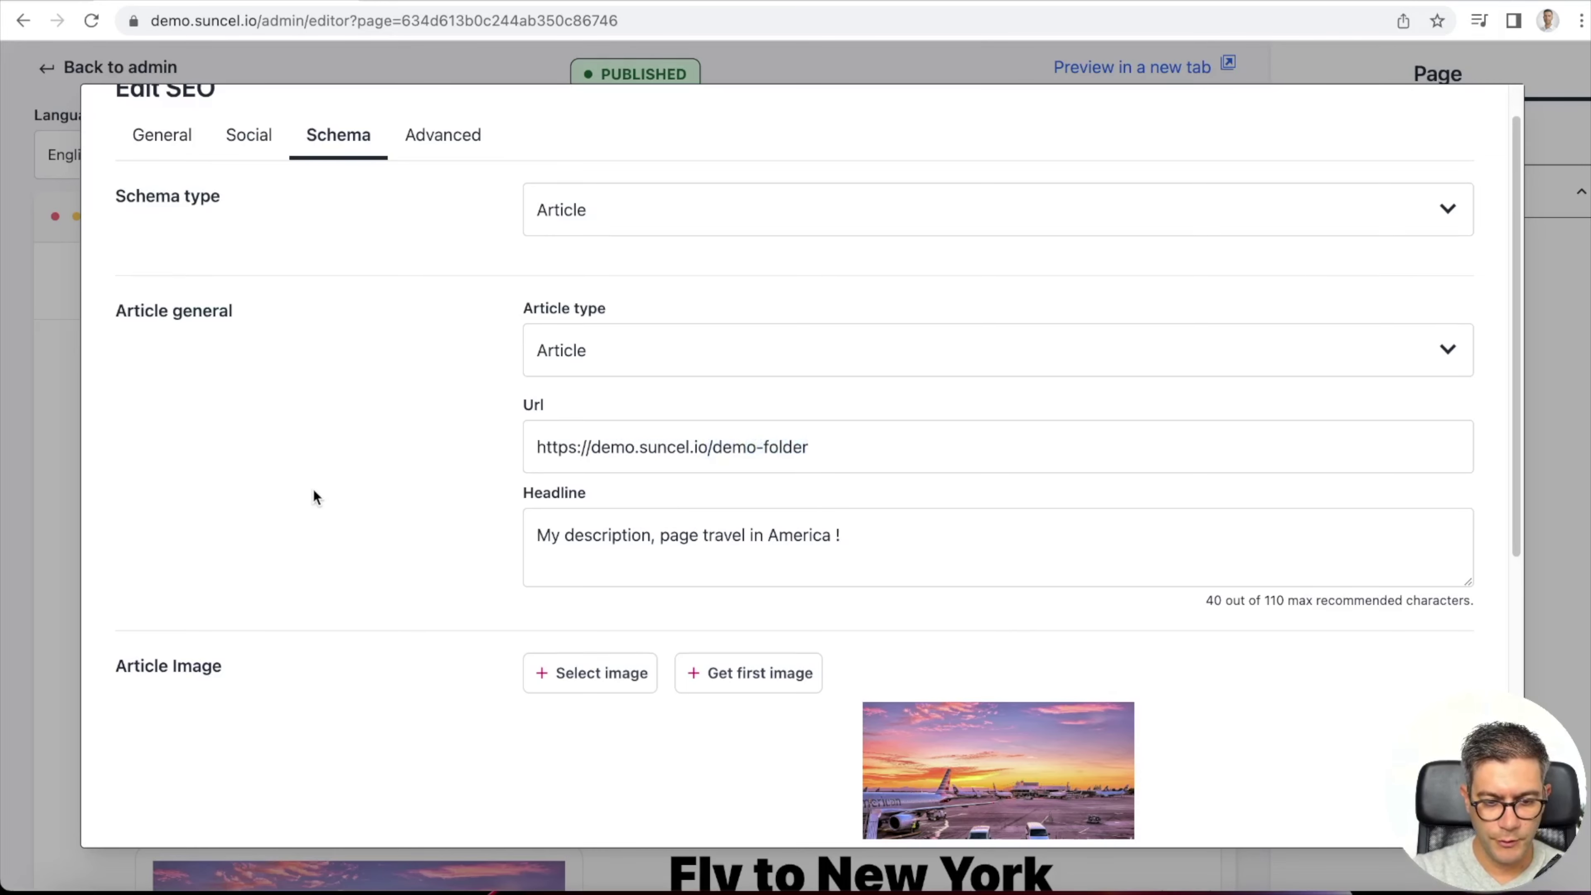
- Open the advanced SEO settings and view the available sitemap priority values, keeping the current choice
scroll(319, 439, "up", 1)
left_click(441, 184)
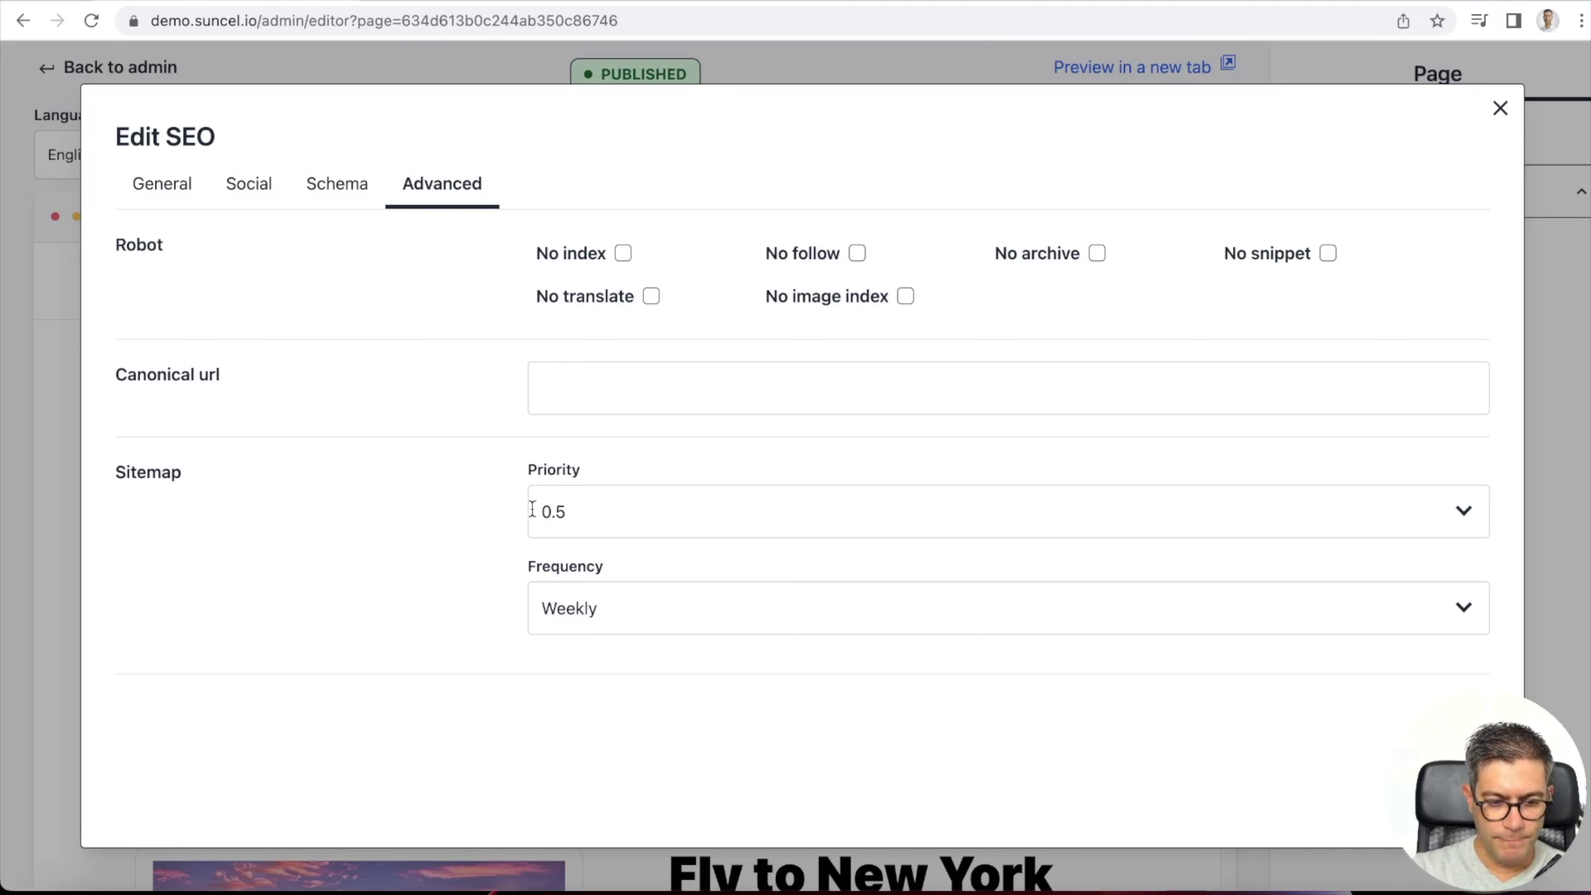
left_click(636, 512)
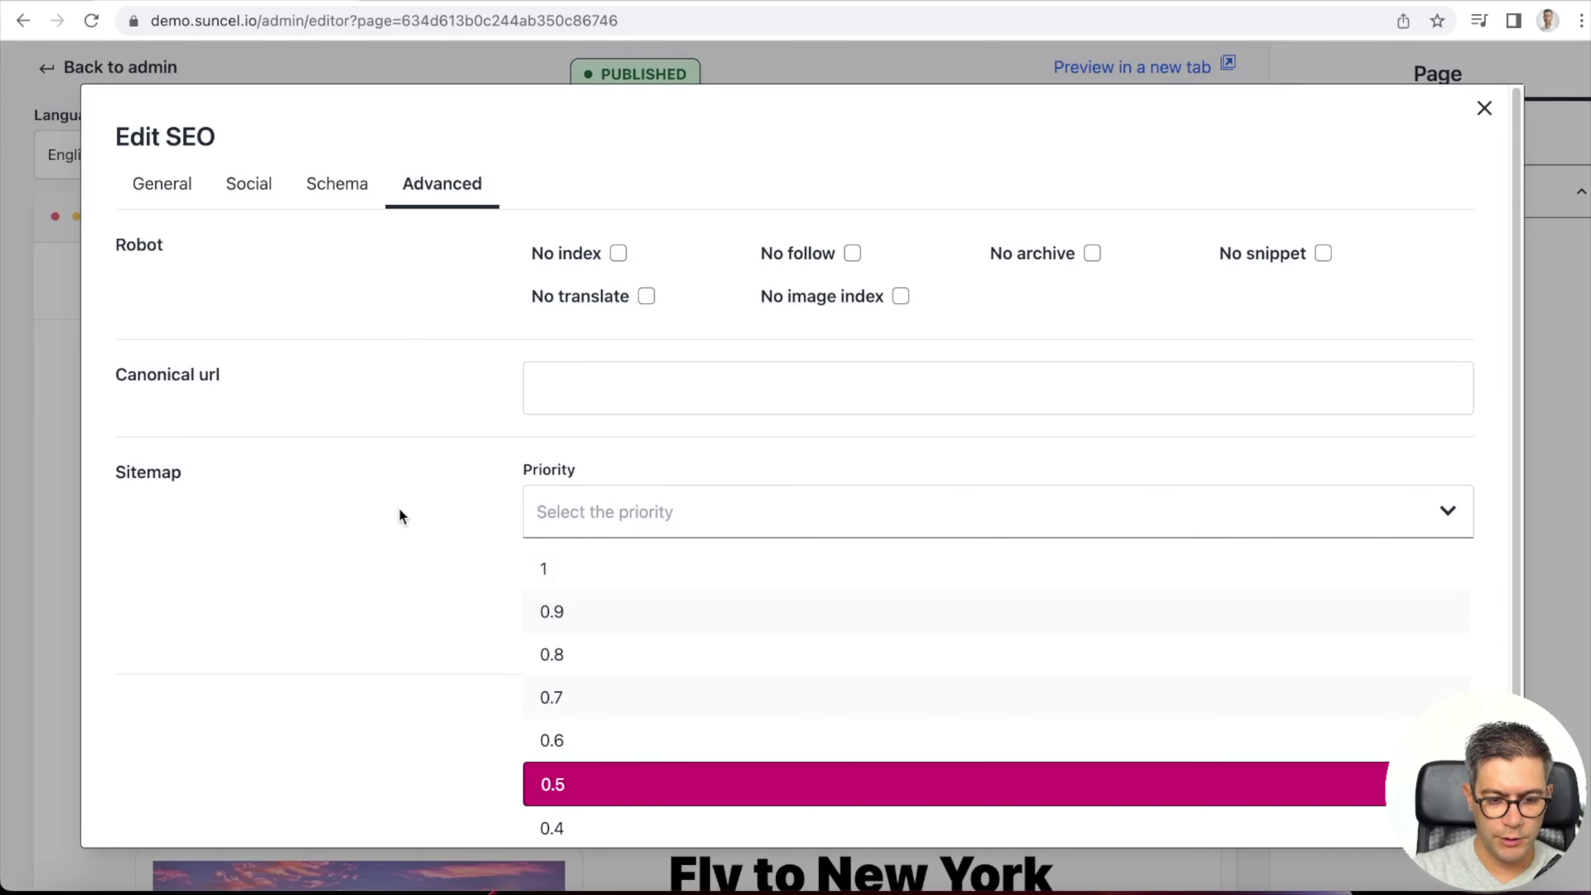
left_click(434, 503)
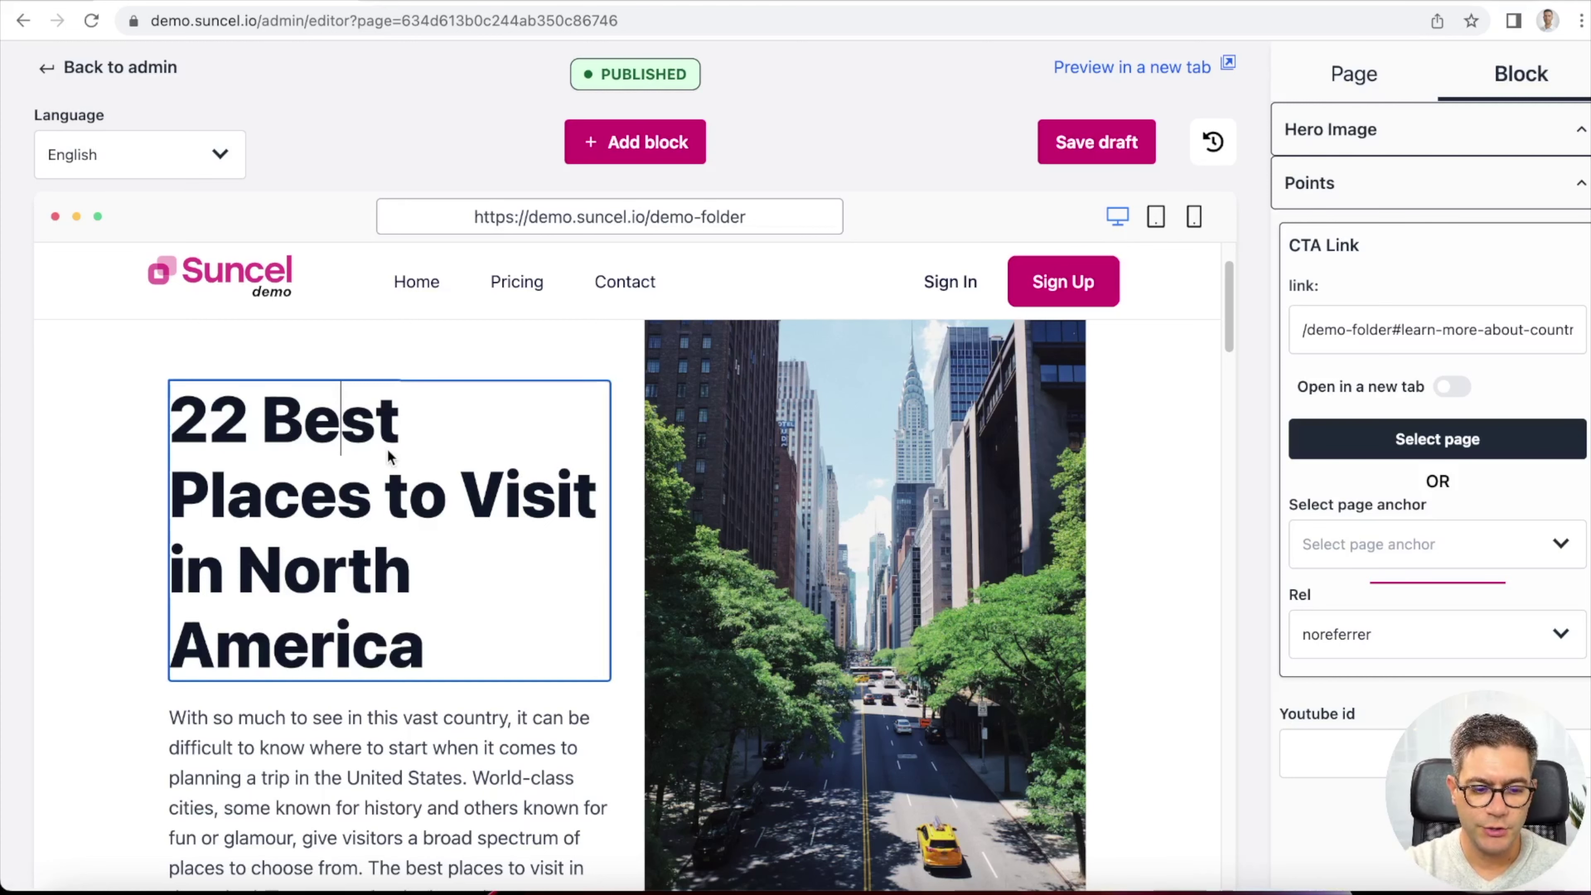
- Preview the page in tablet size and look through its hero, article sections and images
left_click(1156, 218)
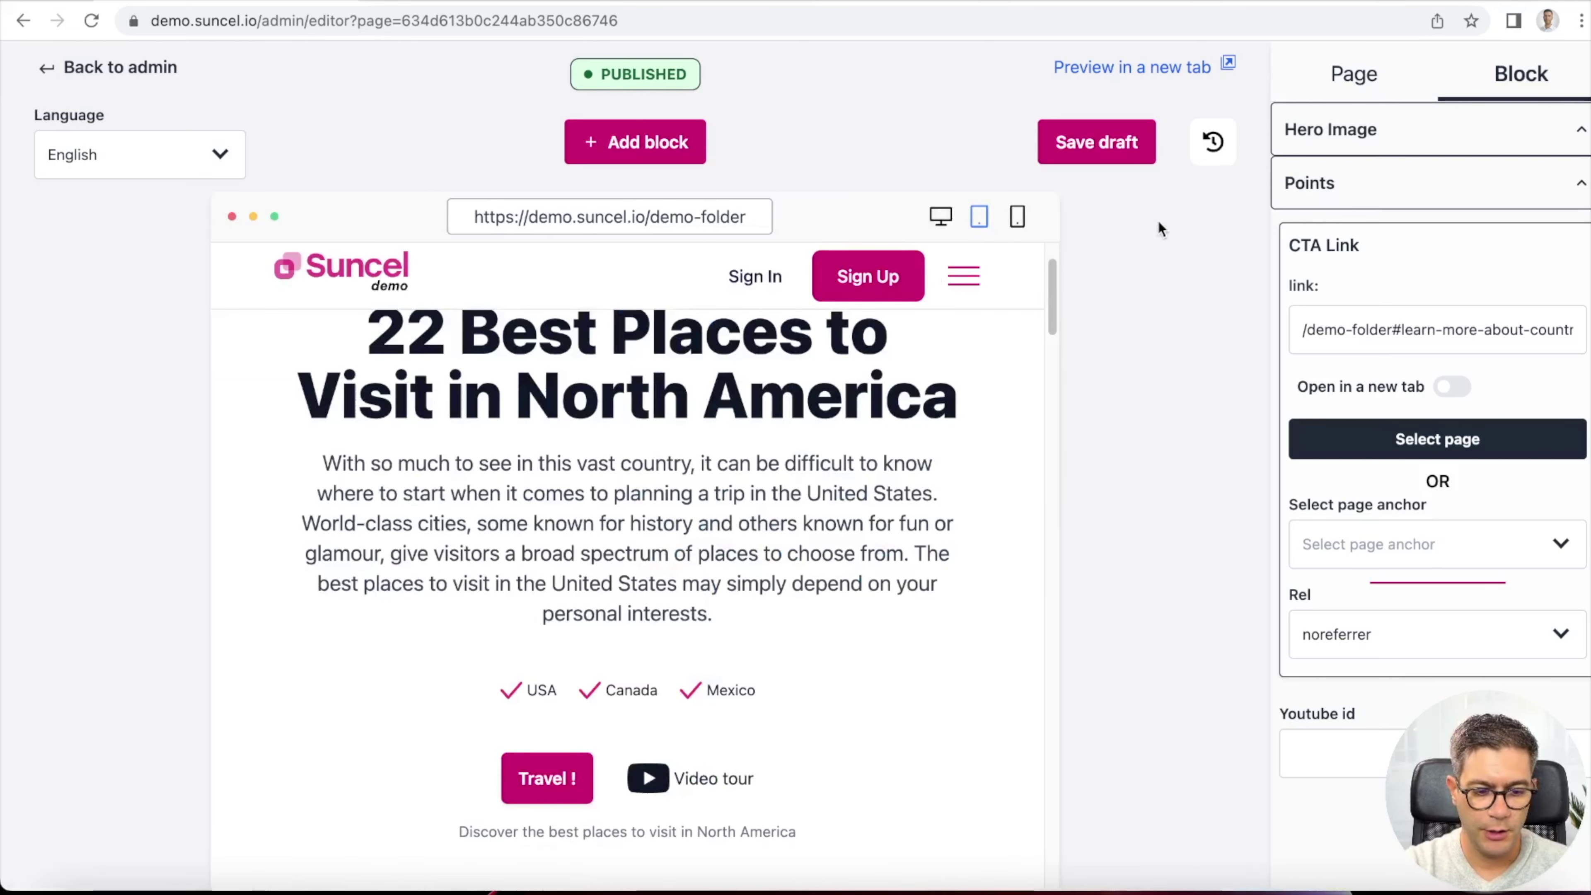
scroll(783, 432, "down", 10)
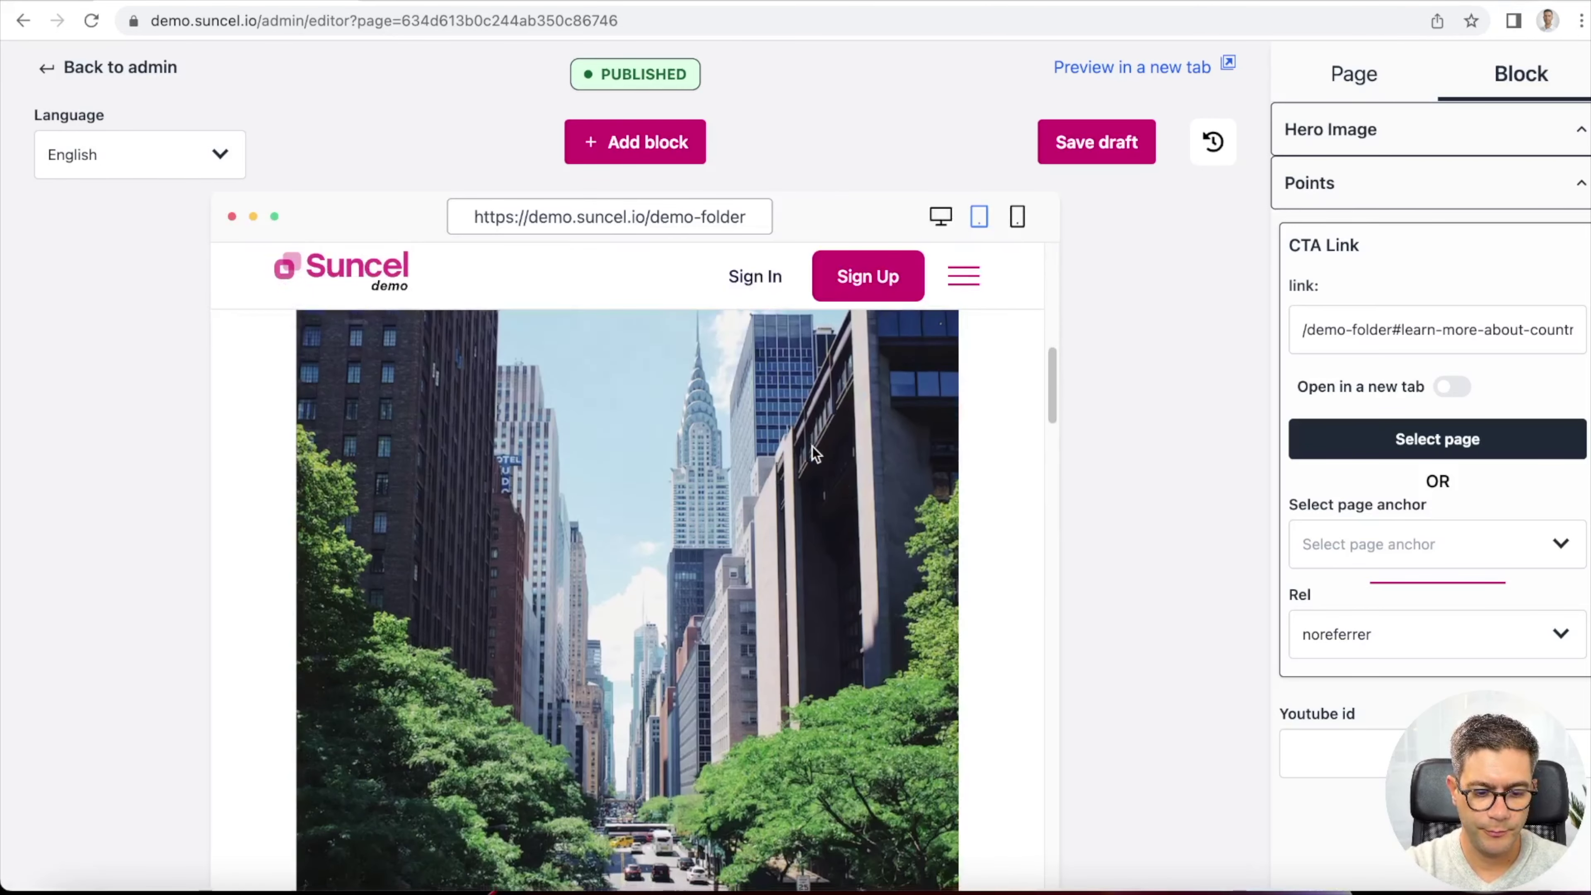
scroll(814, 453, "down", 12)
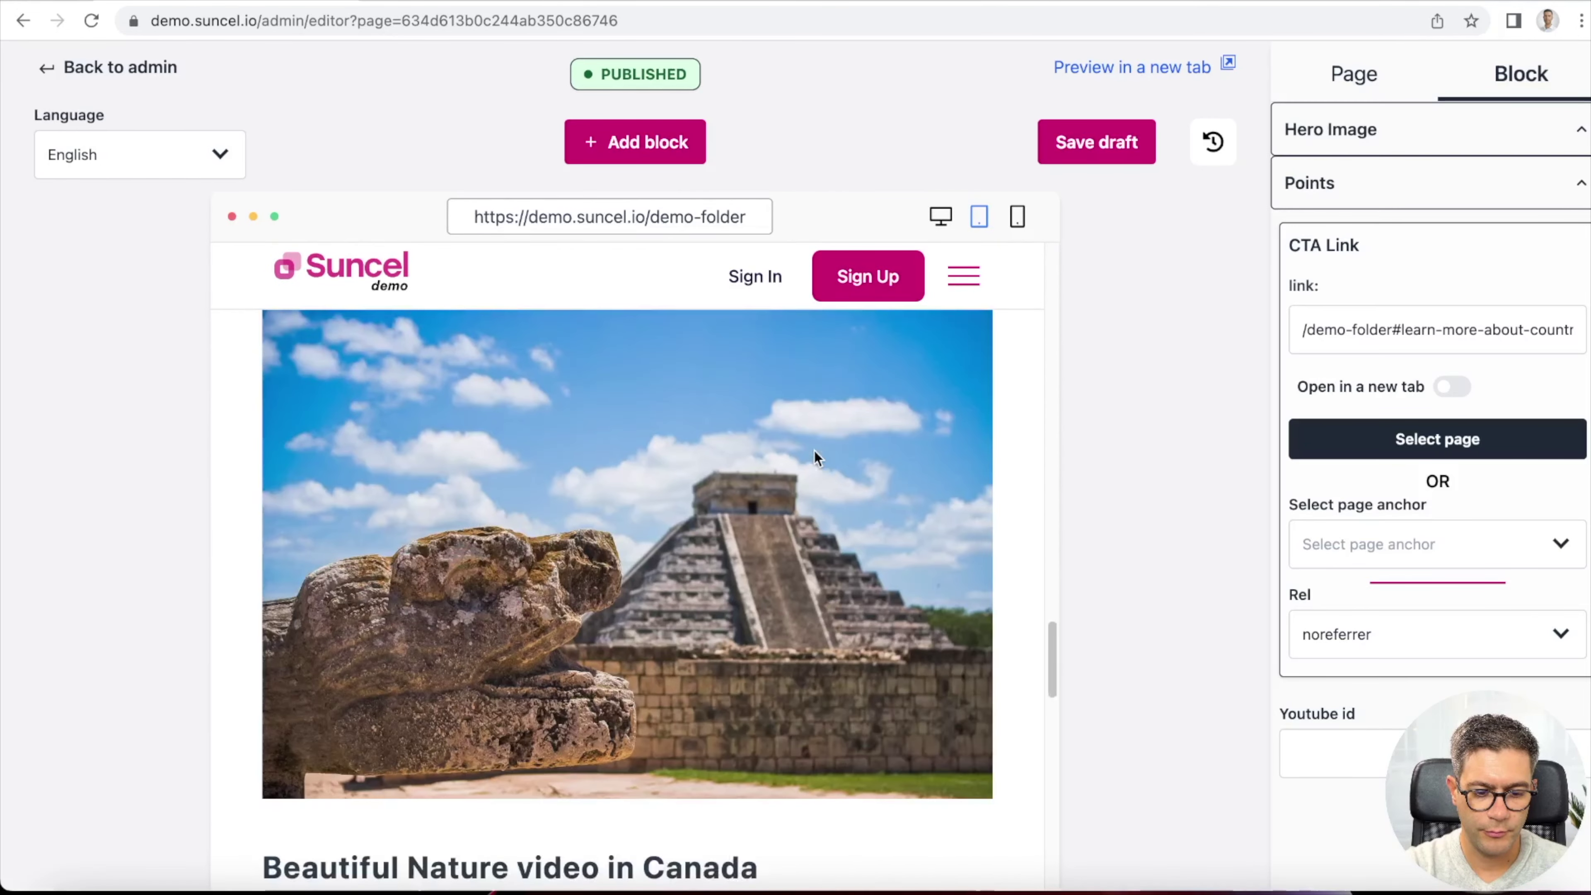
scroll(813, 452, "down", 5)
scroll(813, 453, "up", 15)
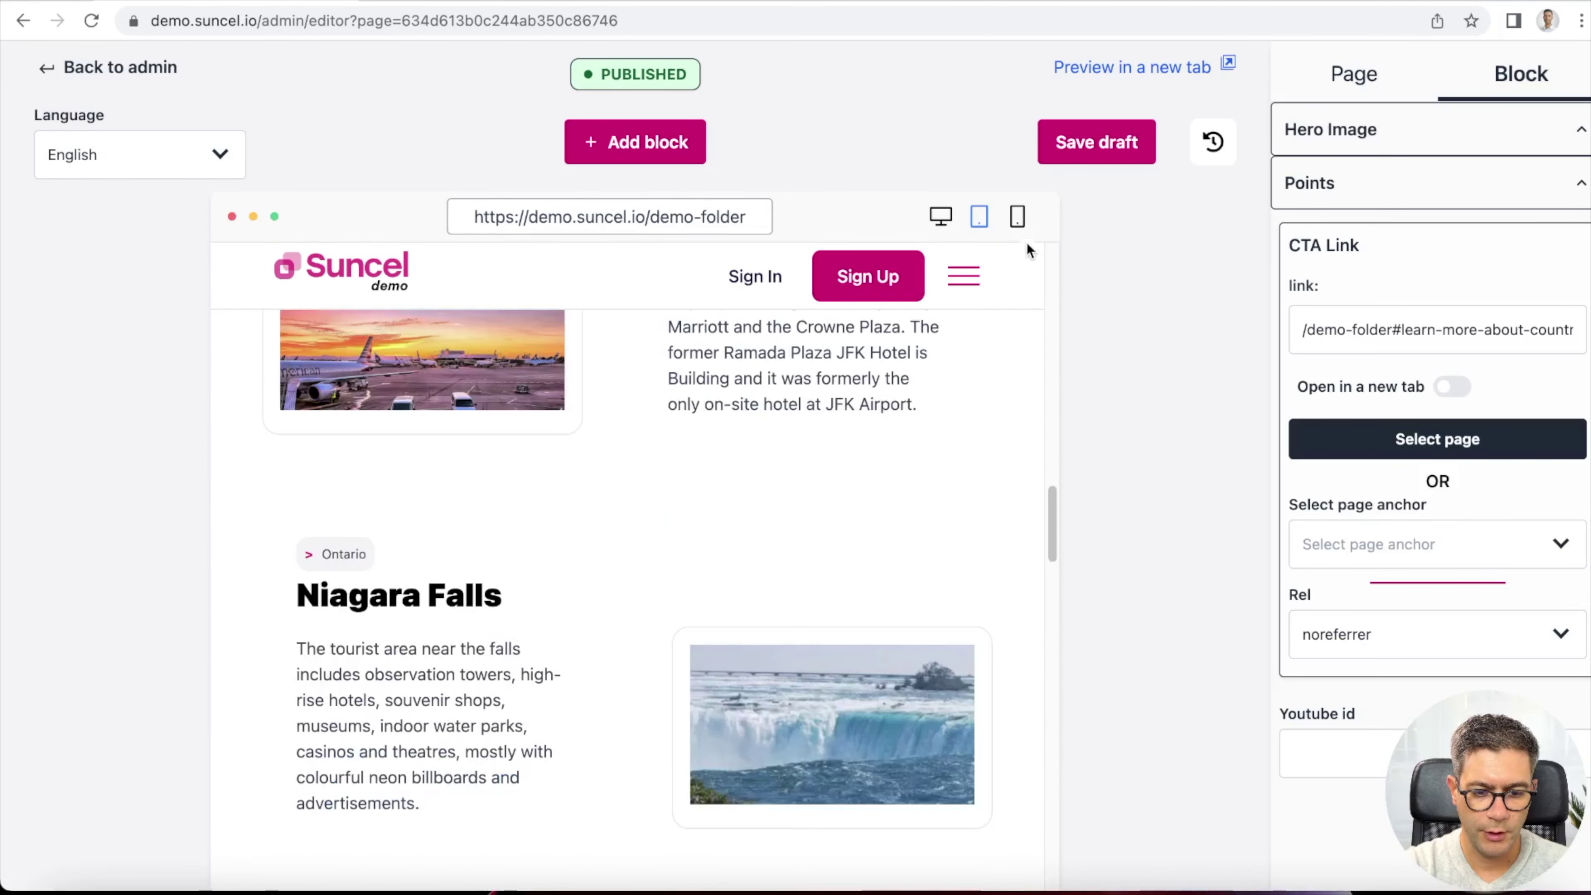
- Preview the page in mobile size and look through its layout down to the Niagara Falls section
left_click(1015, 218)
scroll(707, 450, "up", 15)
scroll(706, 450, "down", 3)
scroll(707, 449, "down", 10)
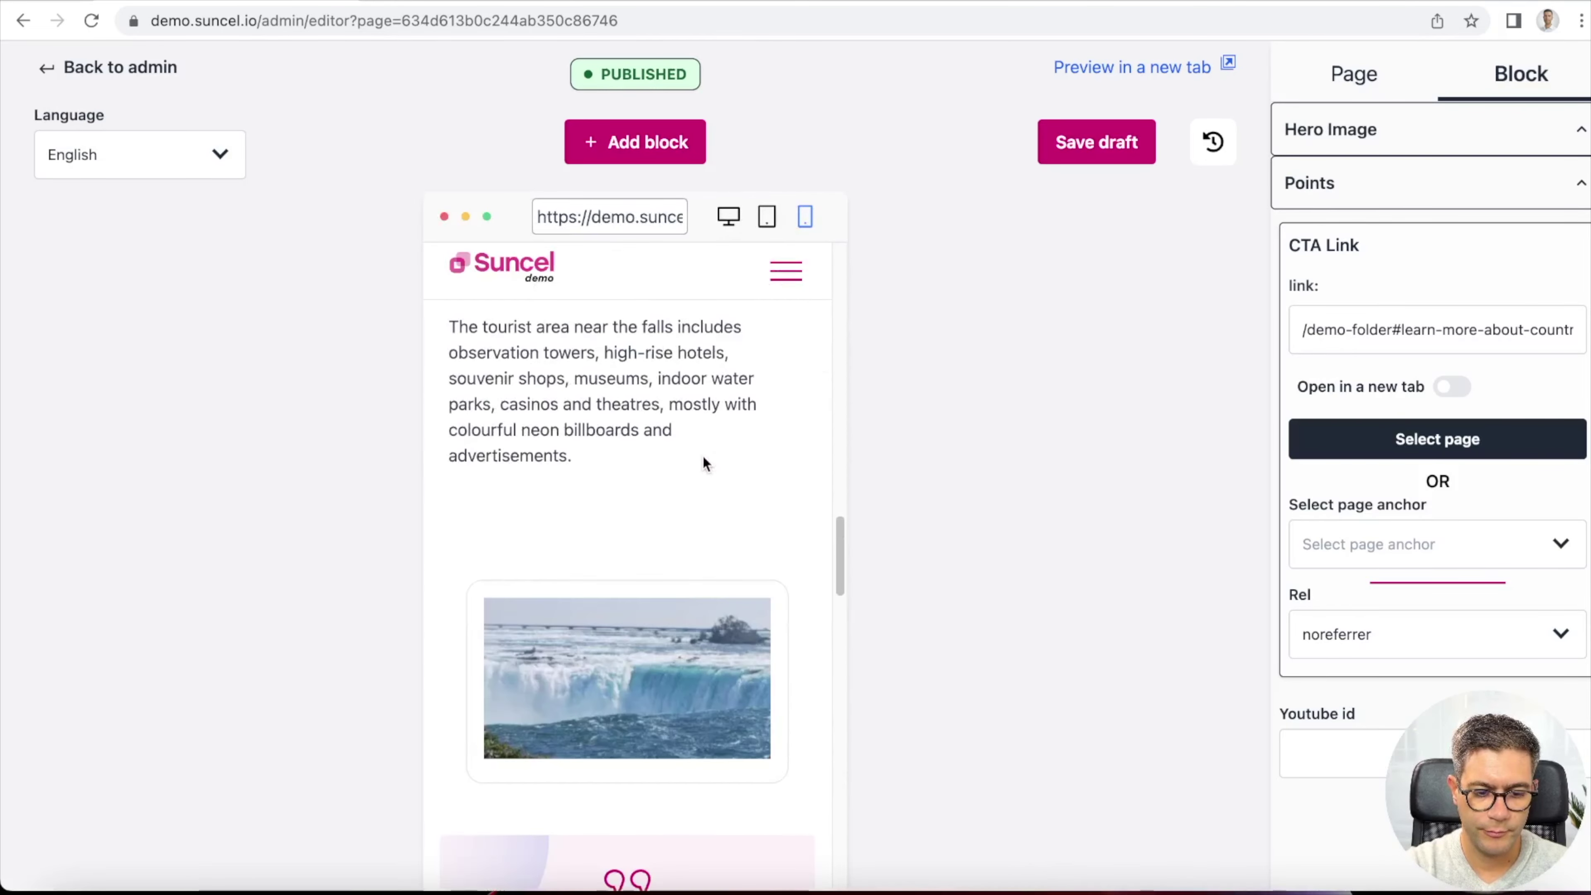